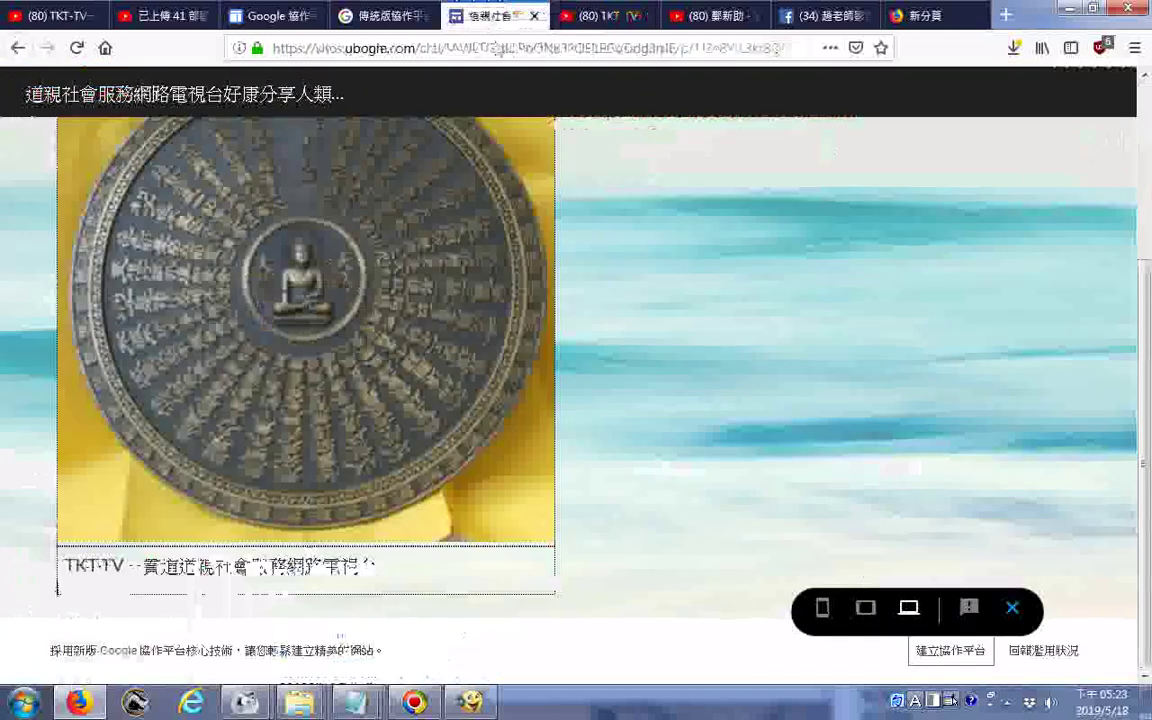
# - Check the site preview in tablet, phone and large-screen layouts, and exit the preview
pyautogui.scroll(2, 800, 340)
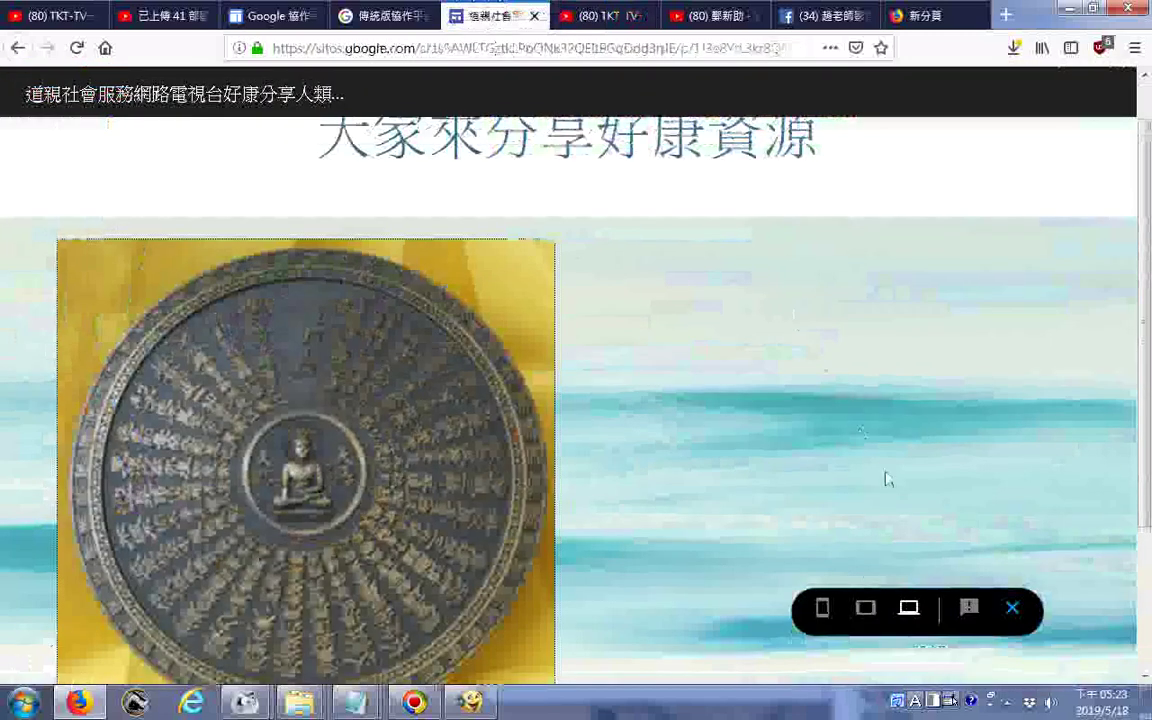
pyautogui.click(863, 608)
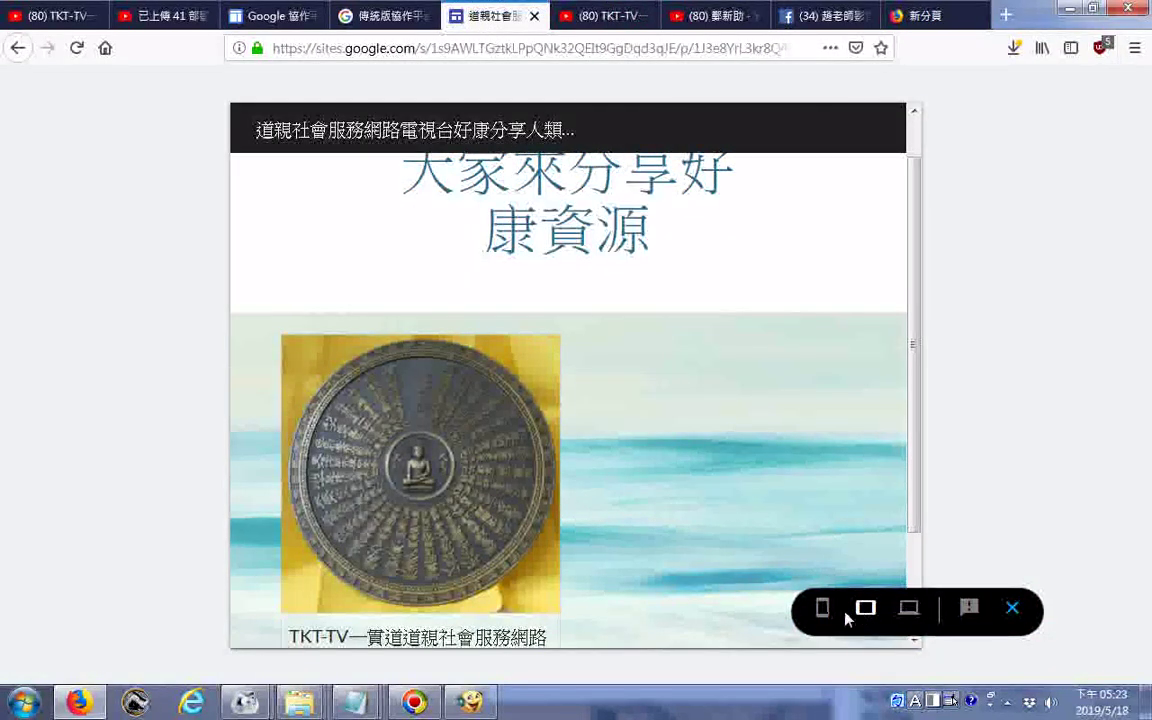
pyautogui.click(822, 622)
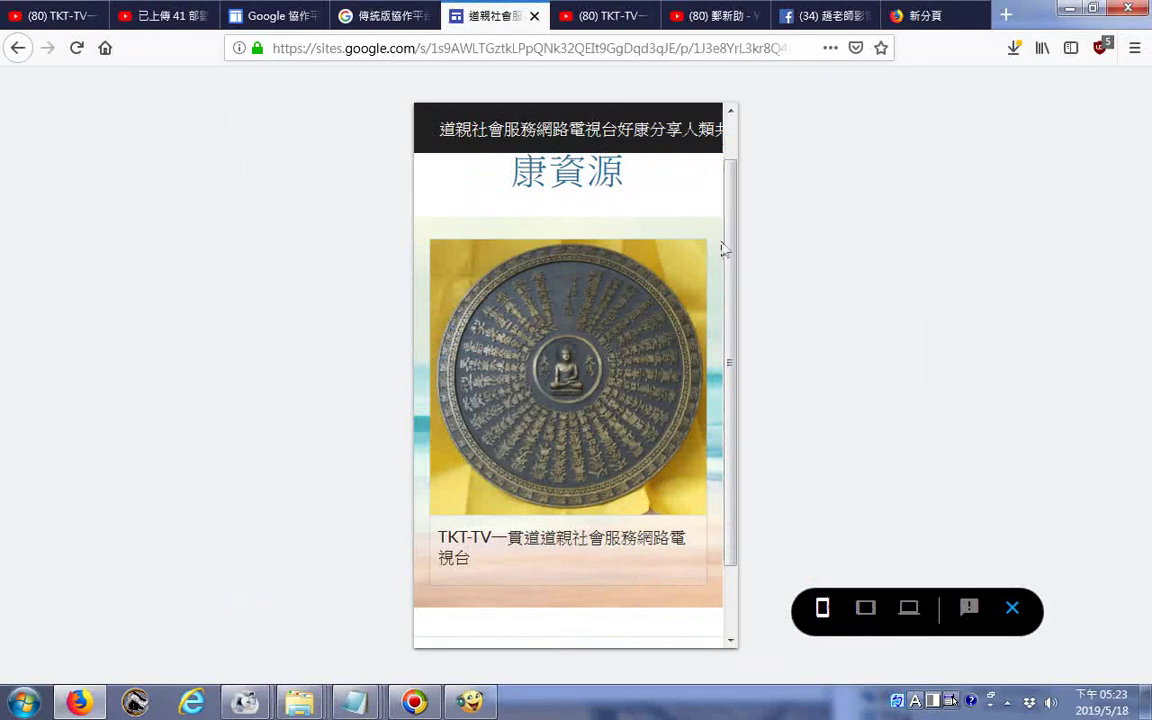
pyautogui.moveTo(728, 248); pyautogui.dragTo(736, 190)
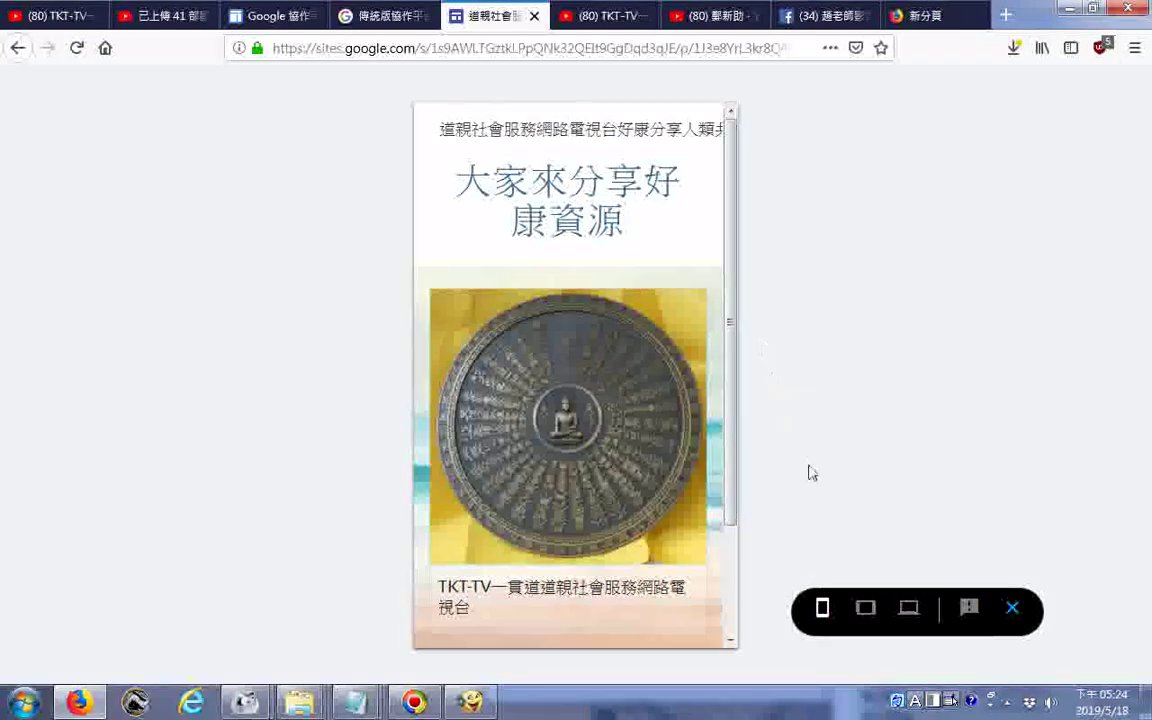
pyautogui.click(868, 615)
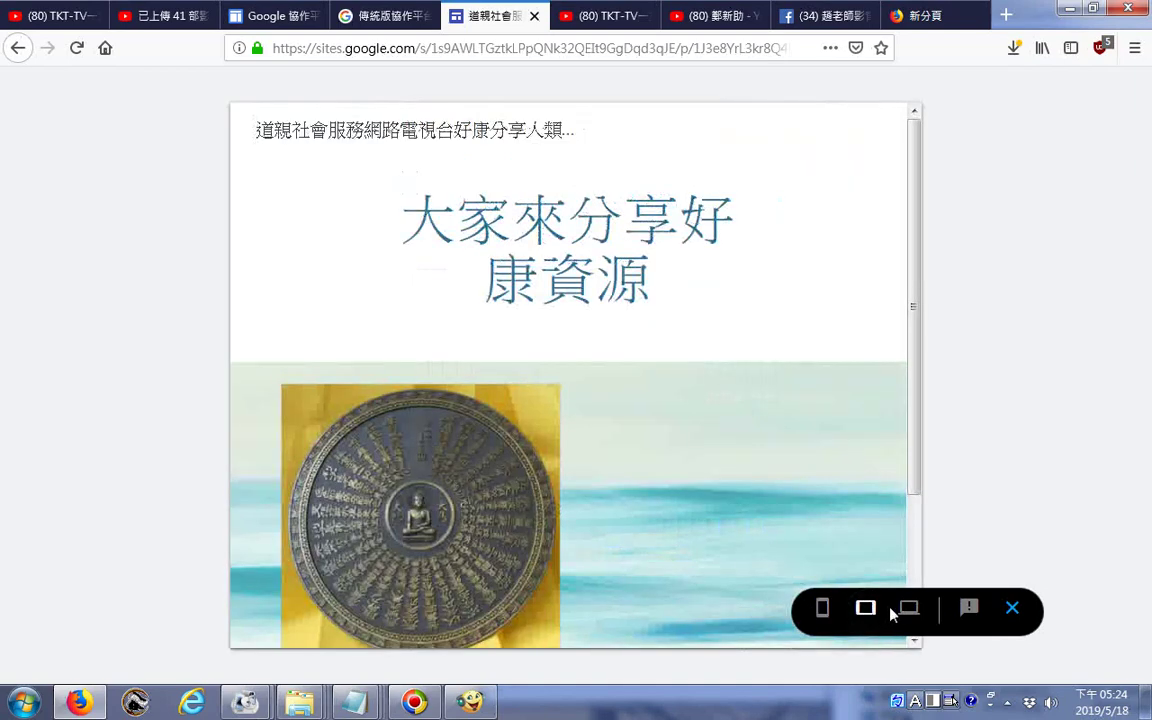
pyautogui.click(908, 608)
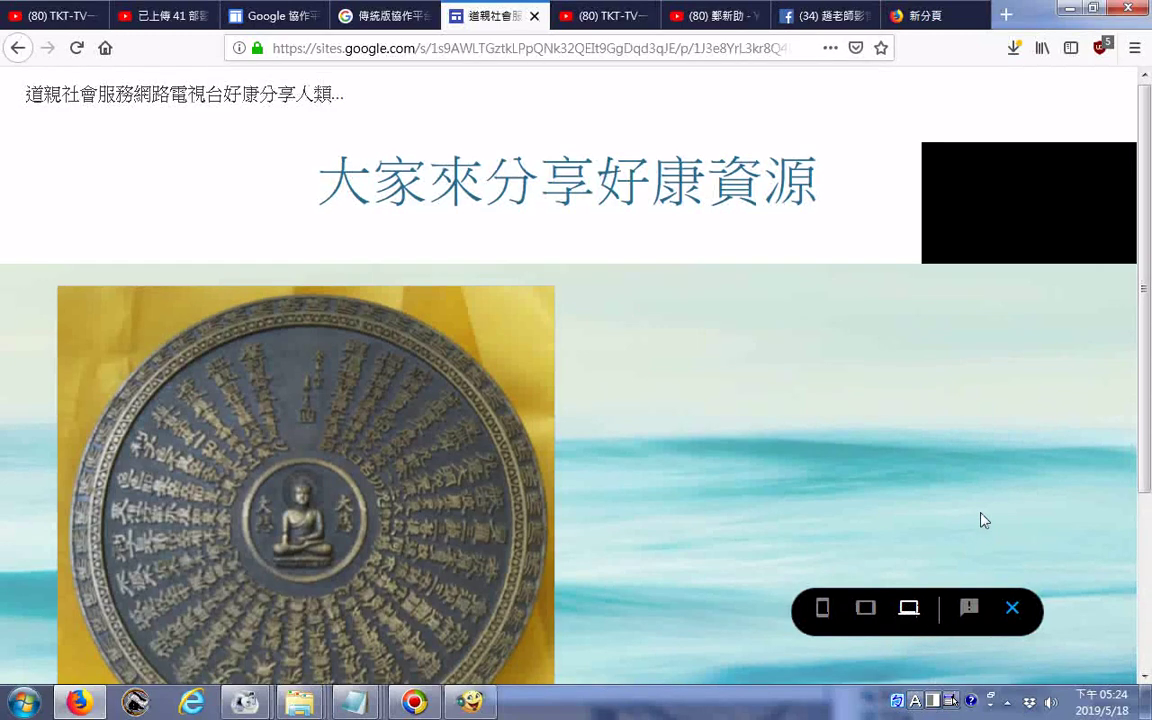
pyautogui.scroll(-2, 980, 519)
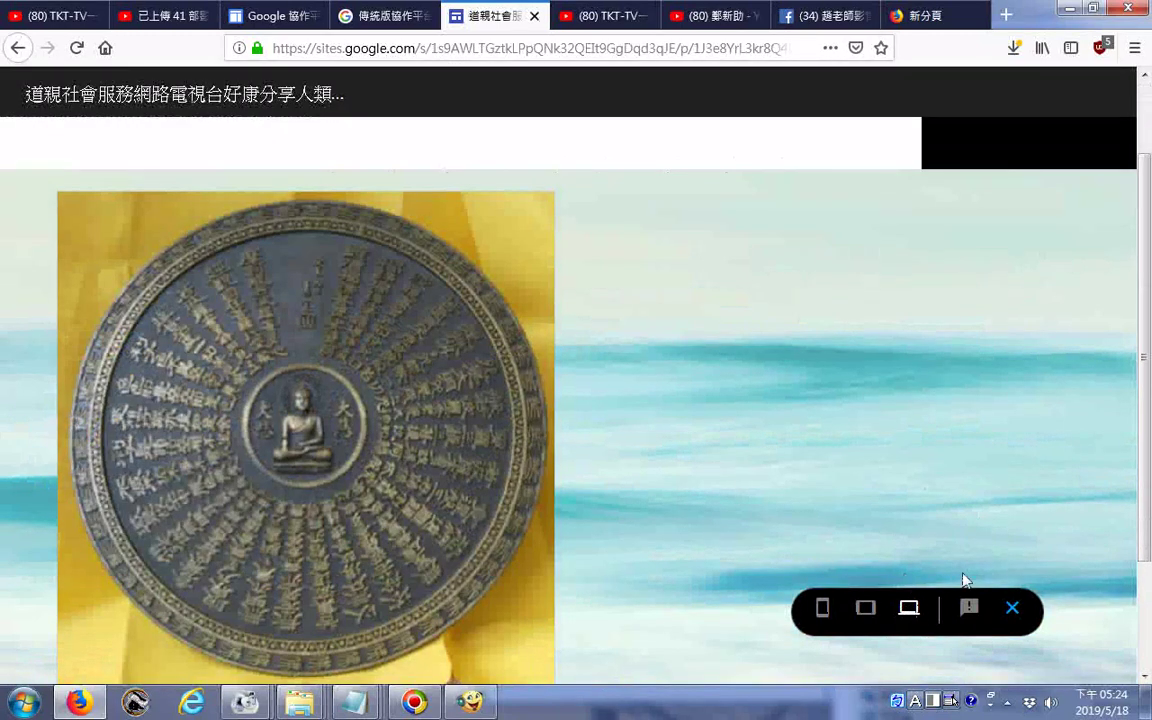
pyautogui.click(1012, 608)
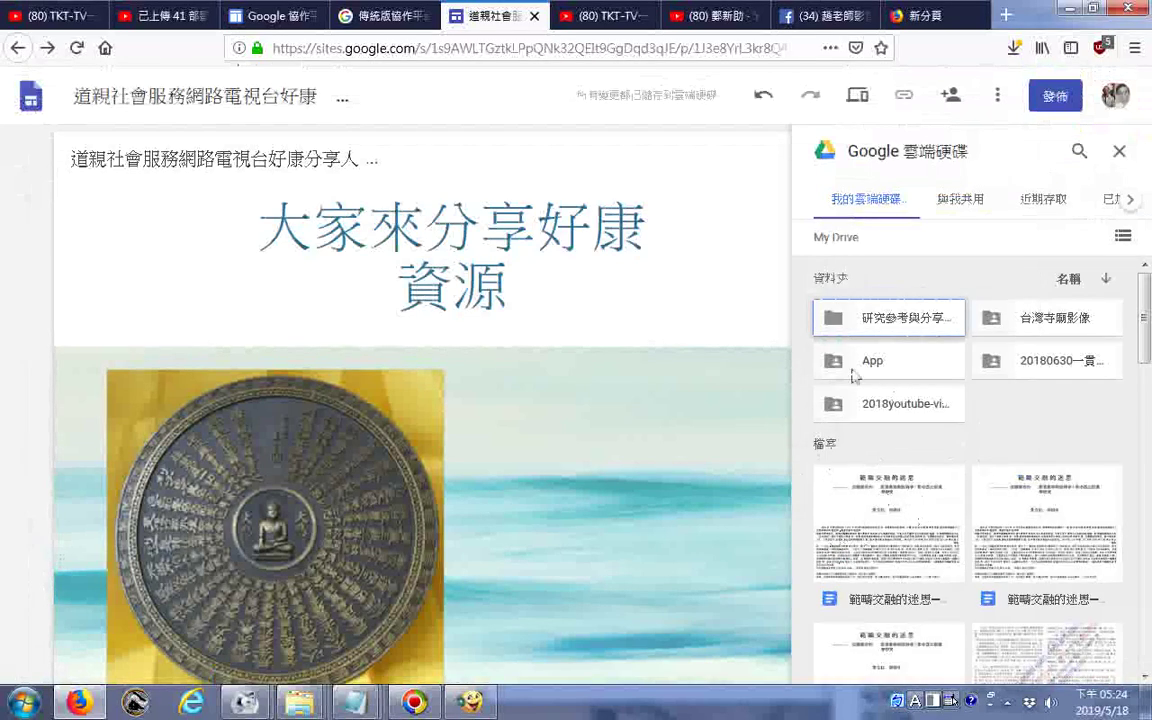
# - Open the site's sharing settings and examine the invitation's permission, message and send-a-copy options, discarding the invitation
pyautogui.scroll(-2, 853, 375)
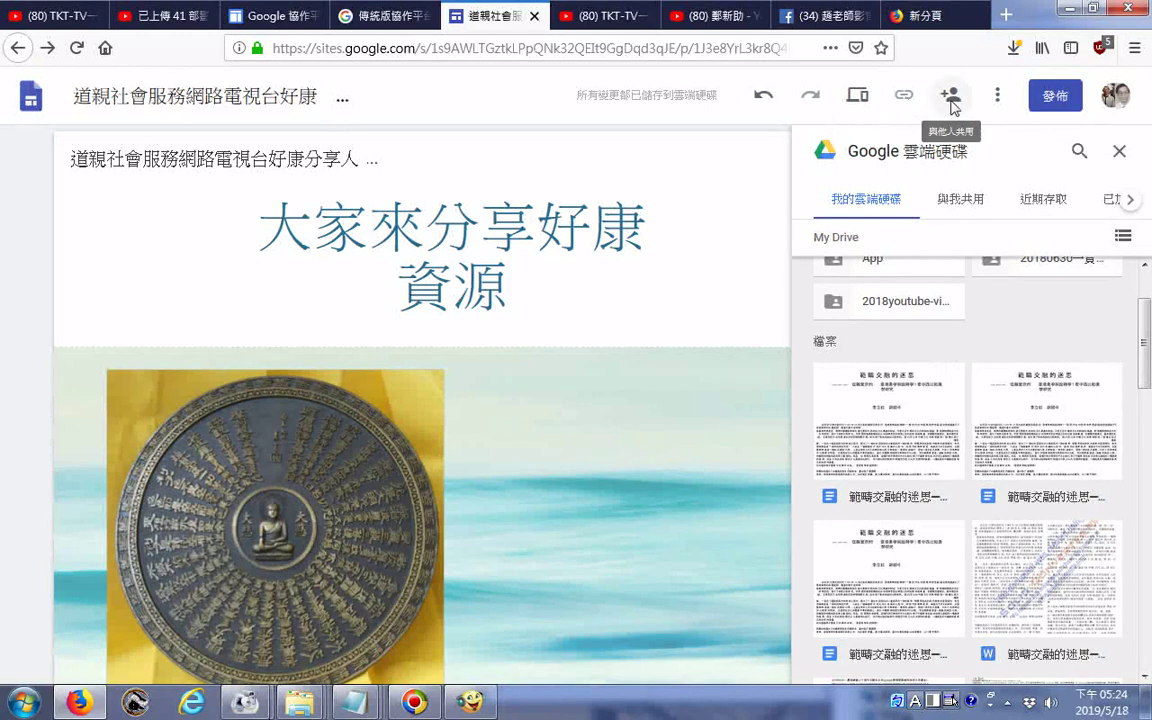
pyautogui.click(950, 97)
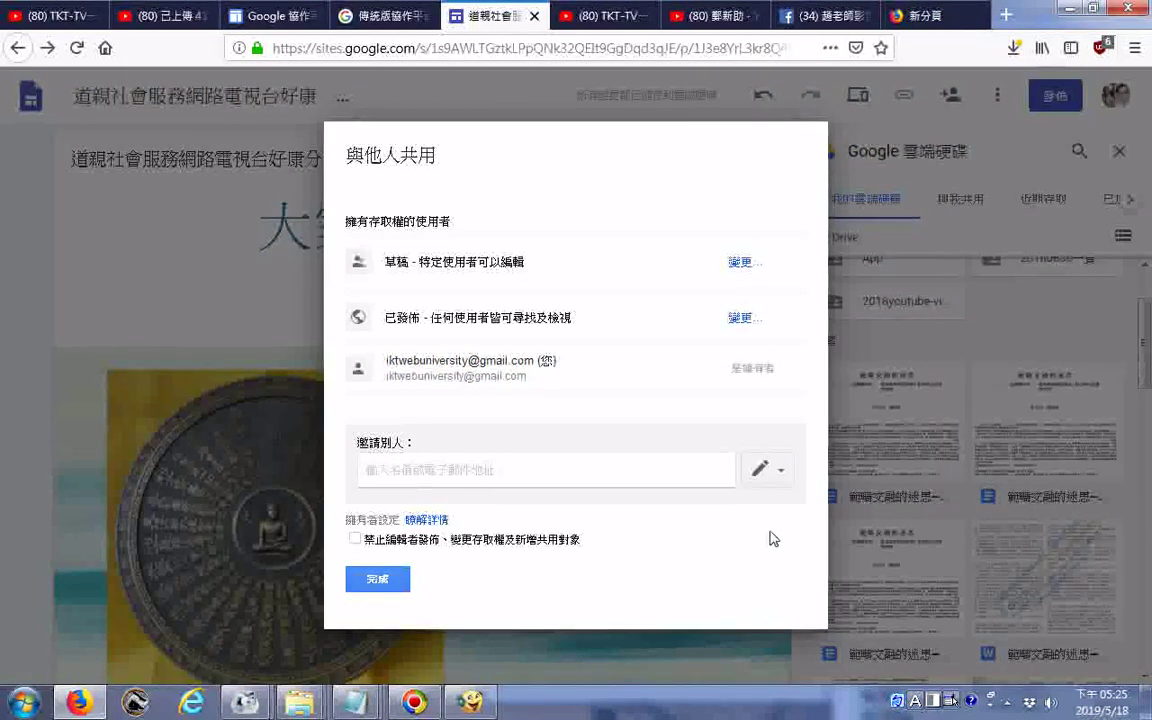
pyautogui.click(767, 471)
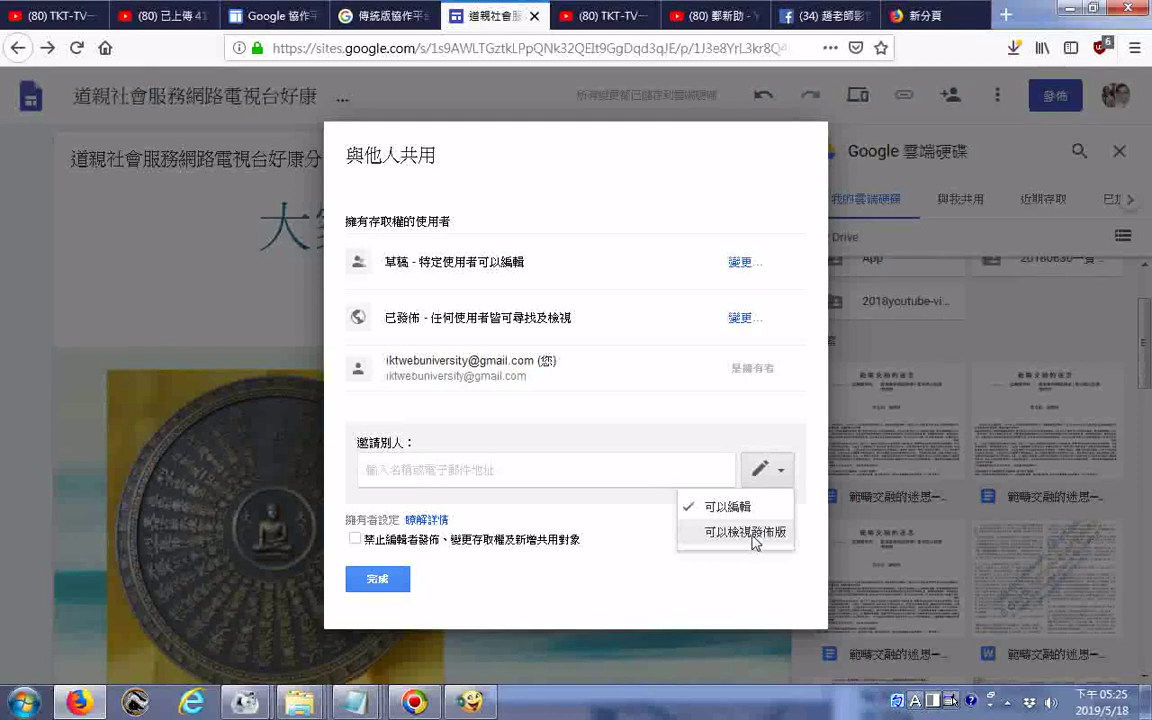
pyautogui.click(507, 482)
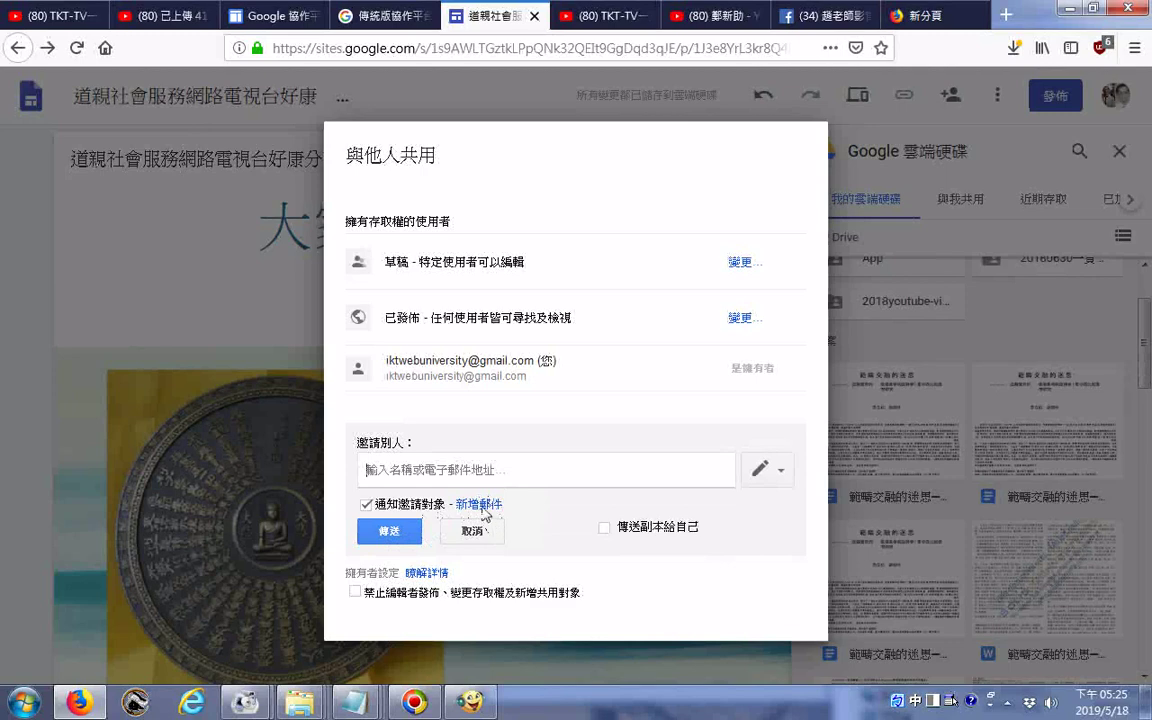
pyautogui.click(481, 505)
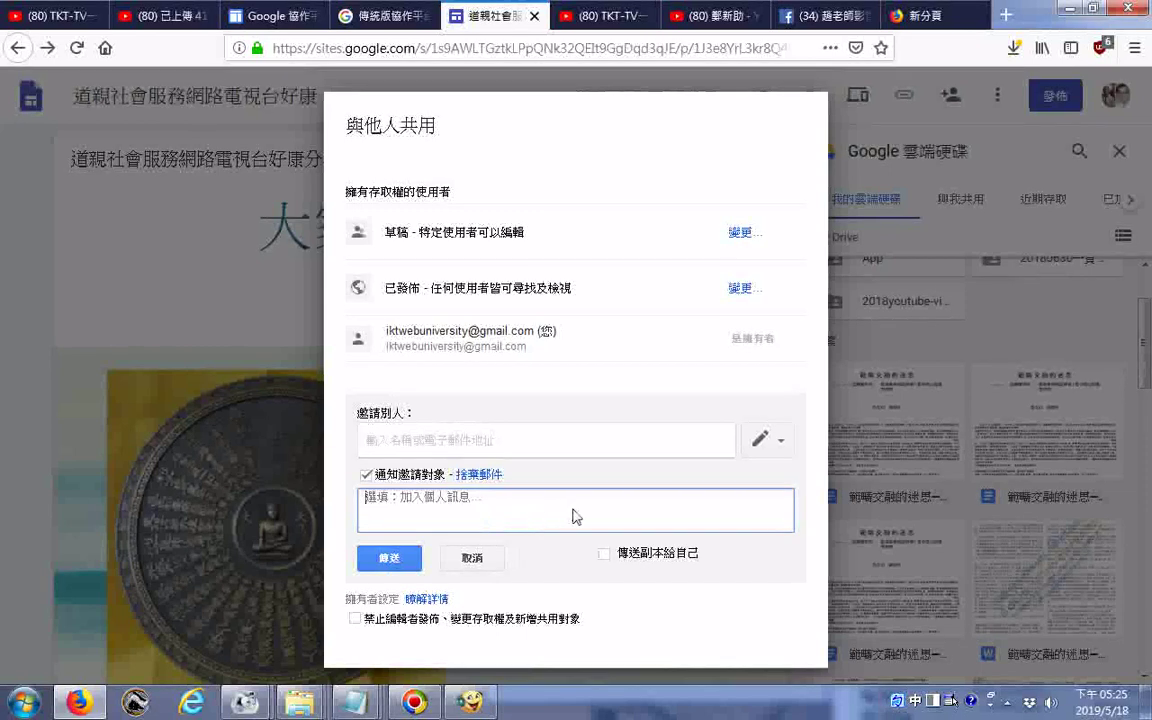
pyautogui.click(609, 563)
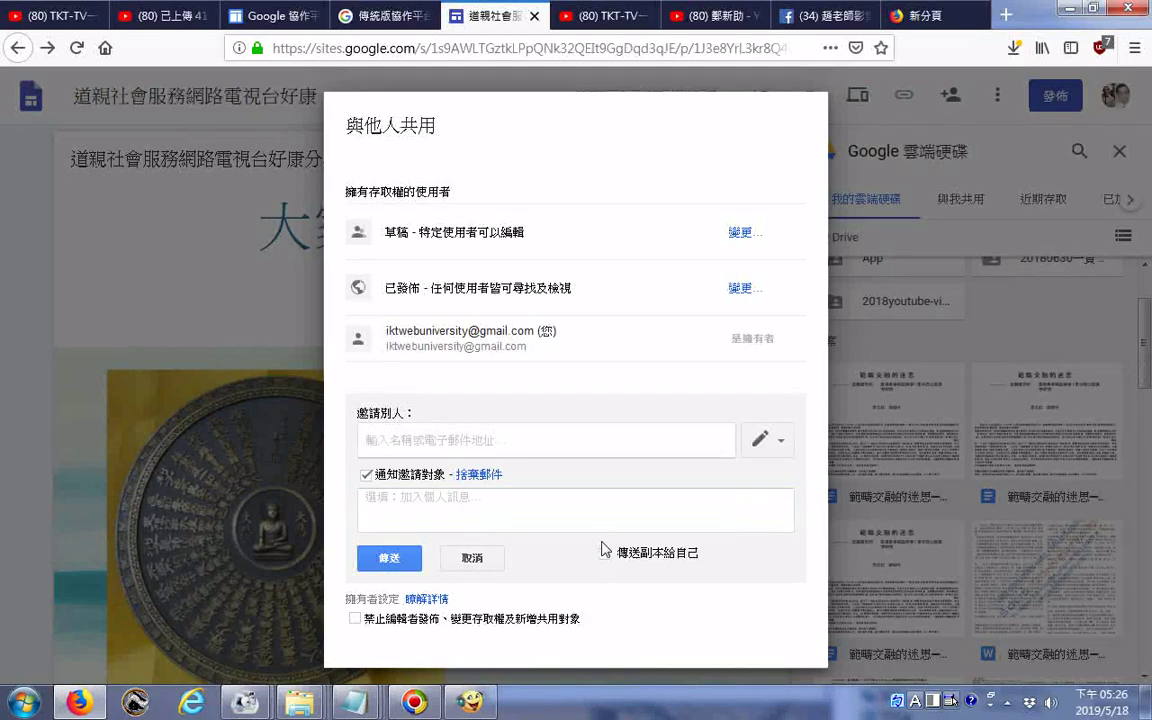
pyautogui.click(606, 557)
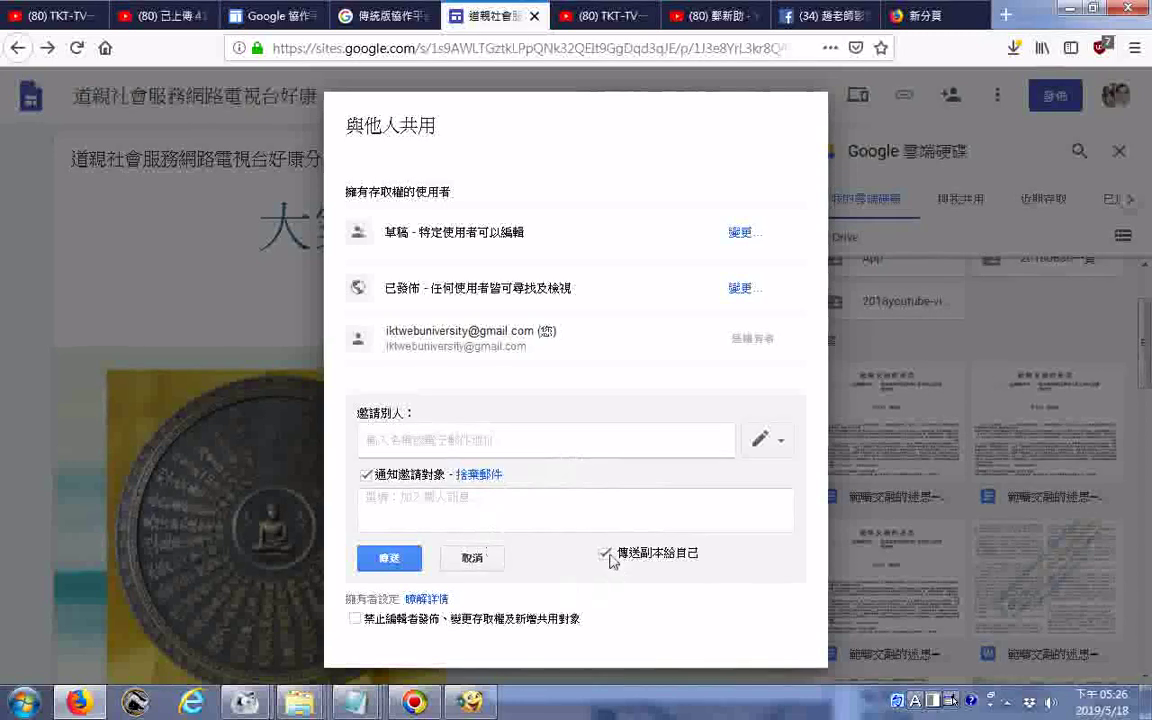
pyautogui.click(607, 556)
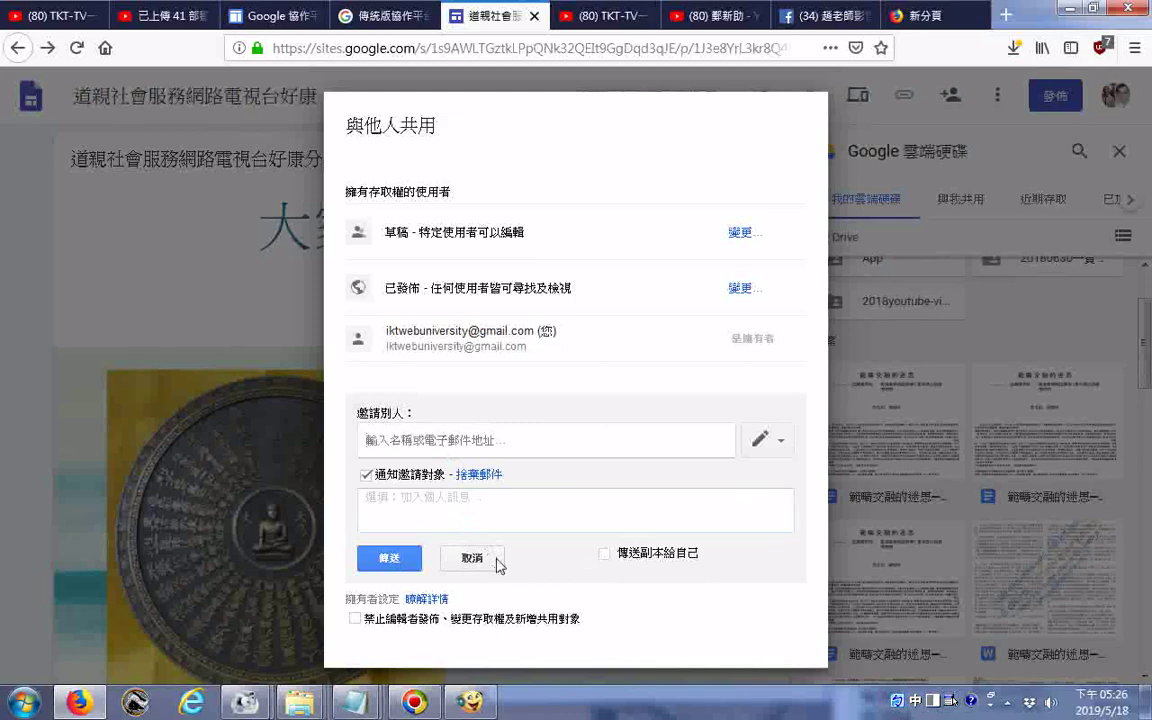
pyautogui.click(472, 558)
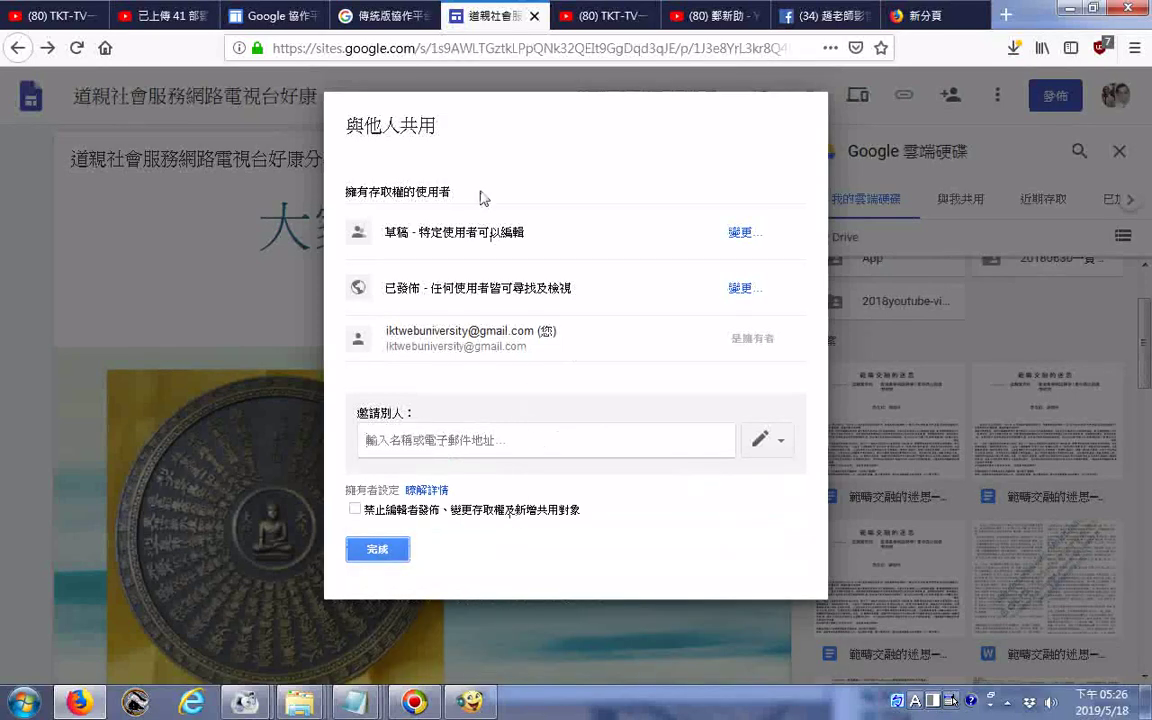
# - Set the draft's access to 開啟 - 公開在網路上 and save it, also opening the link-sharing help article in a new tab
pyautogui.click(743, 234)
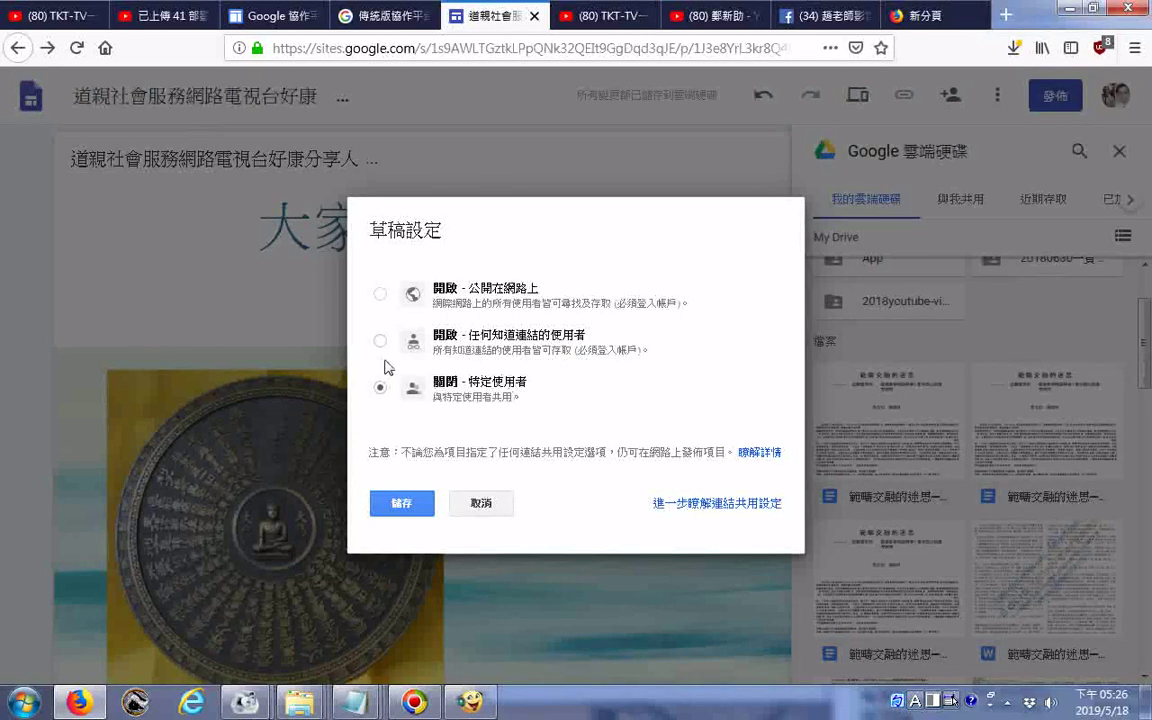
pyautogui.click(380, 295)
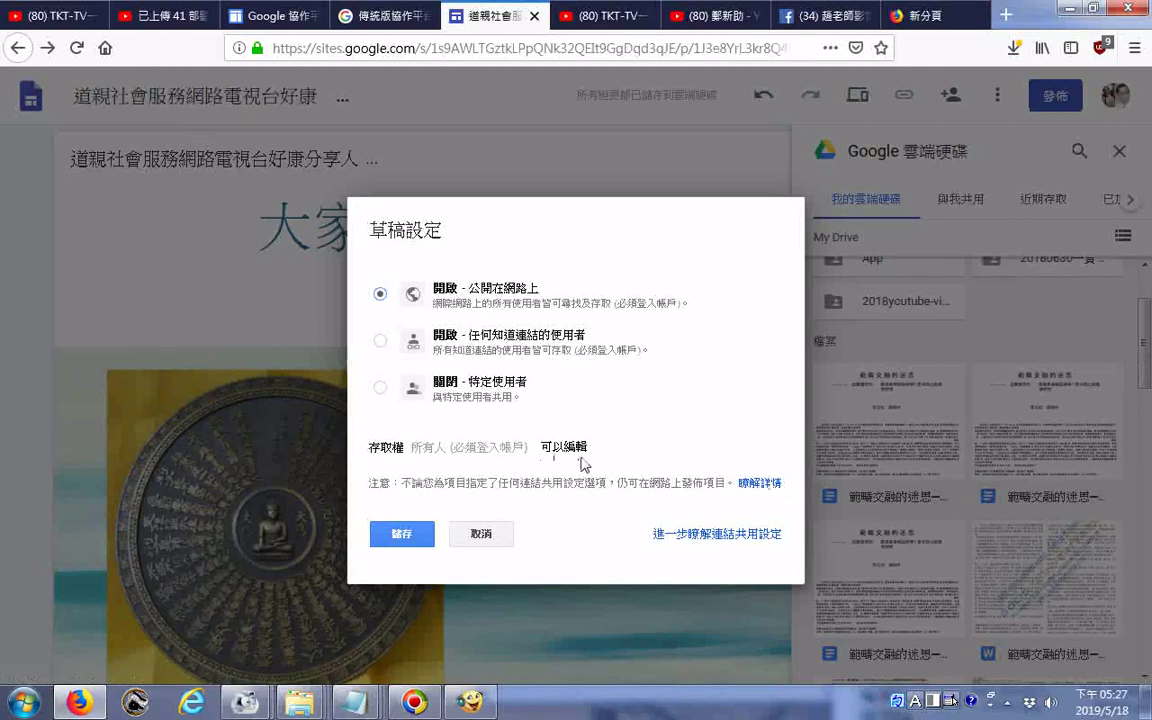
pyautogui.rightClick(737, 540)
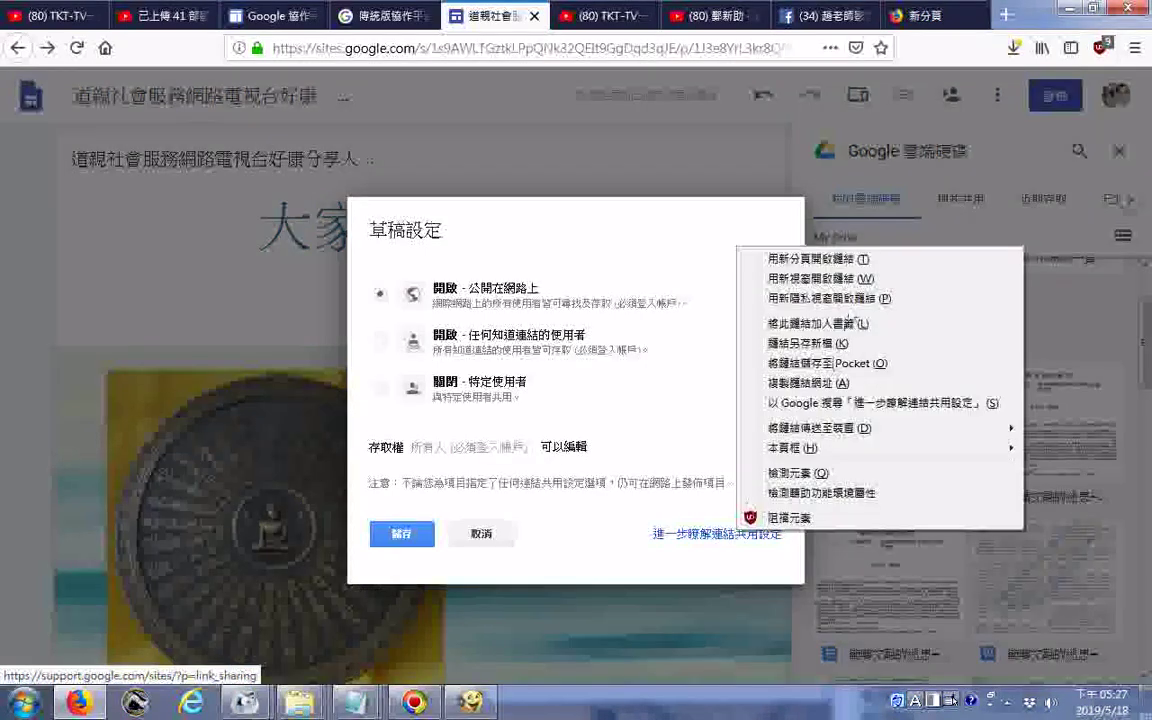
pyautogui.click(853, 262)
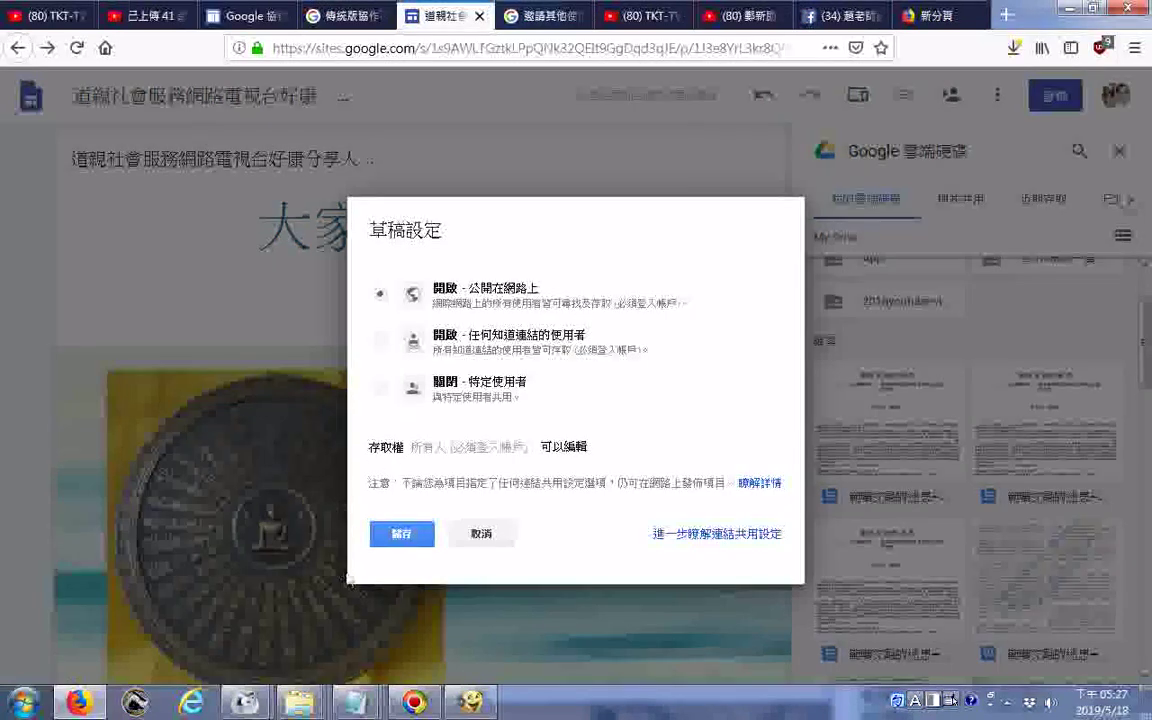
pyautogui.click(420, 540)
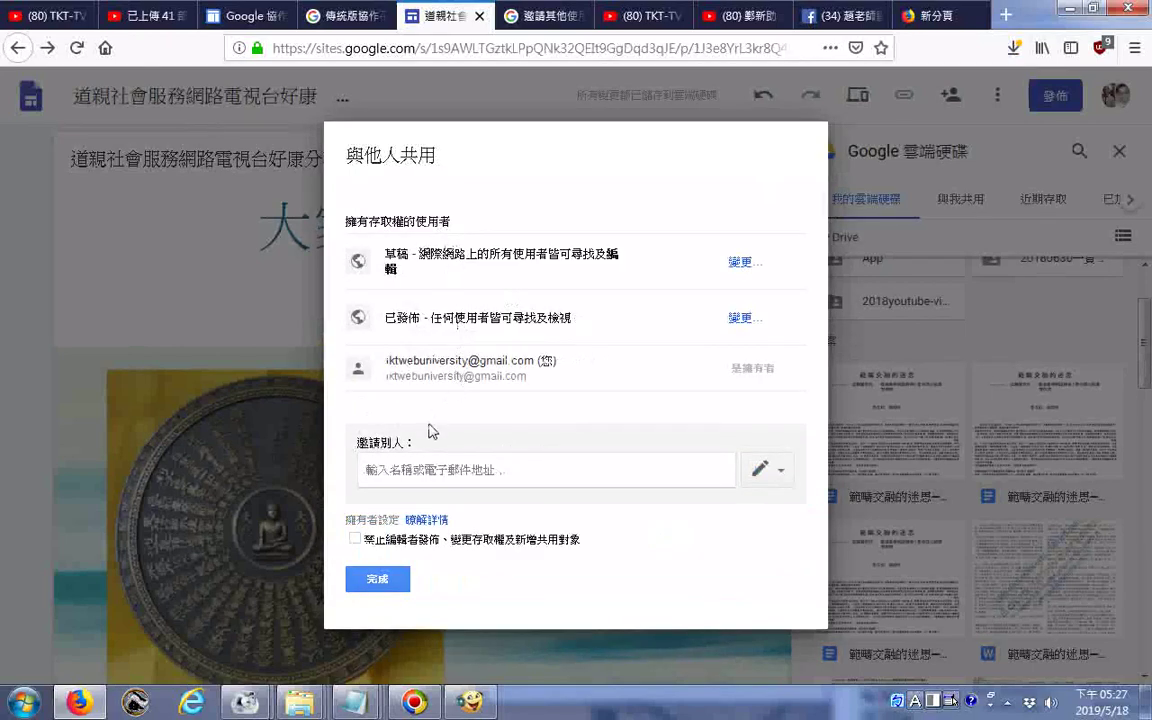
pyautogui.click(378, 580)
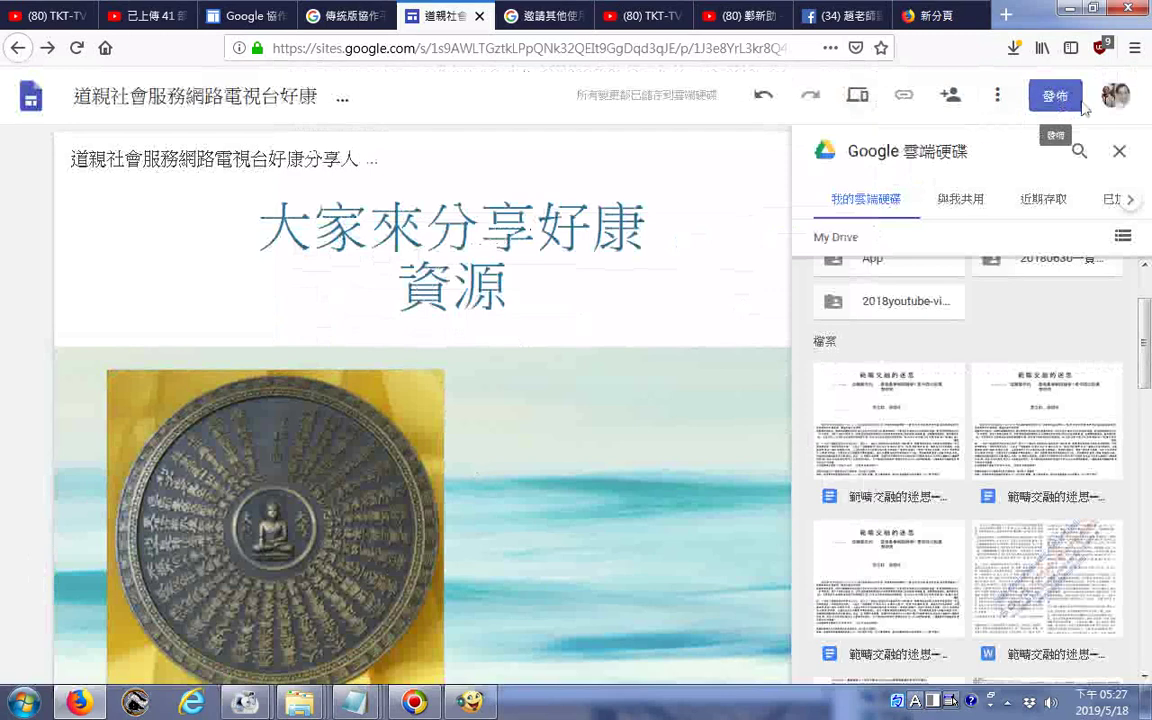
# - Start the site editor's guided tour and advance through it to the 與他人協同合作 tip
pyautogui.click(998, 97)
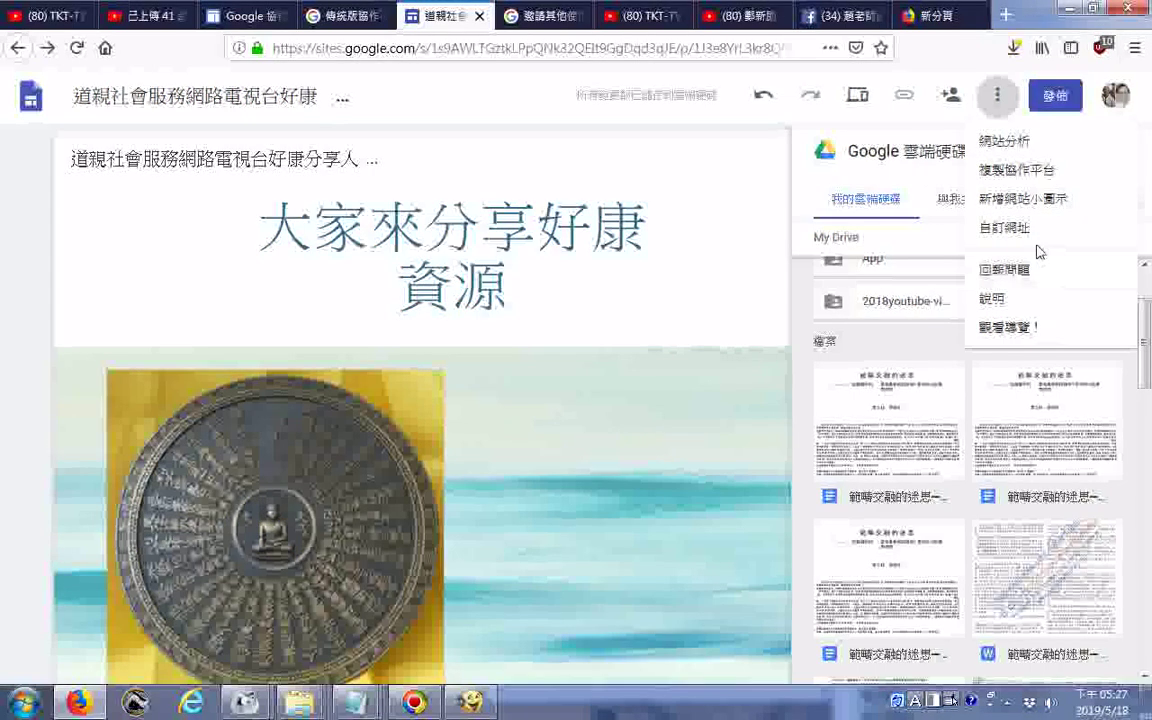
pyautogui.click(1014, 330)
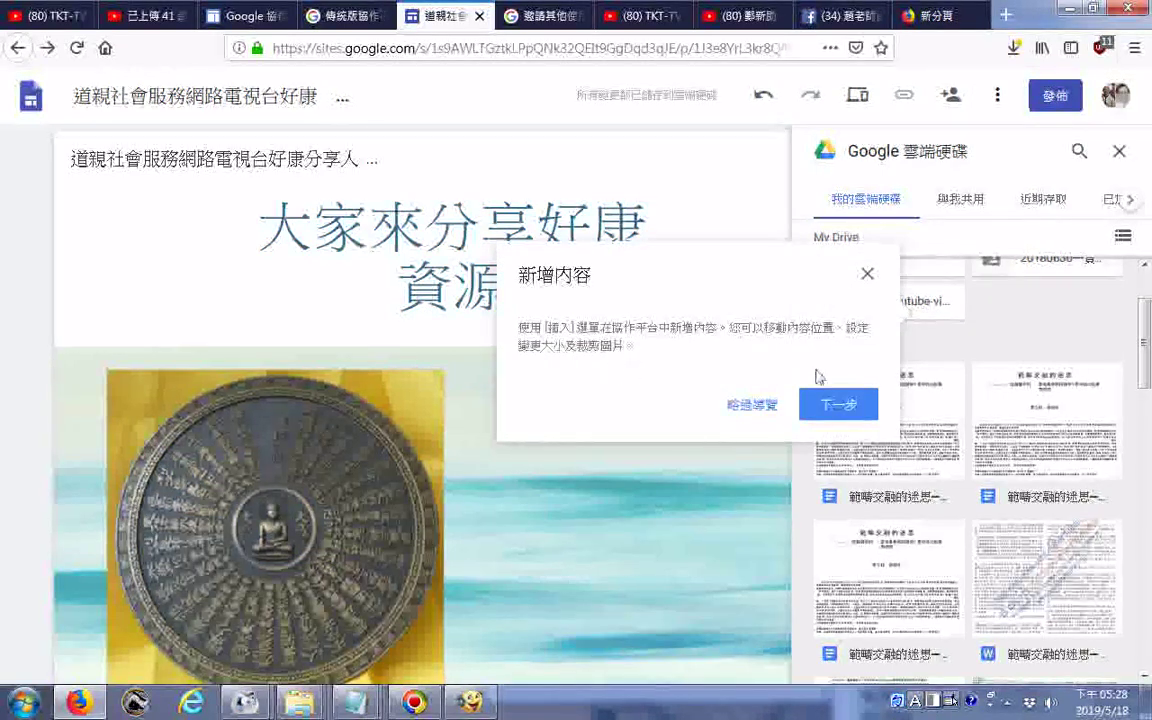
pyautogui.click(832, 404)
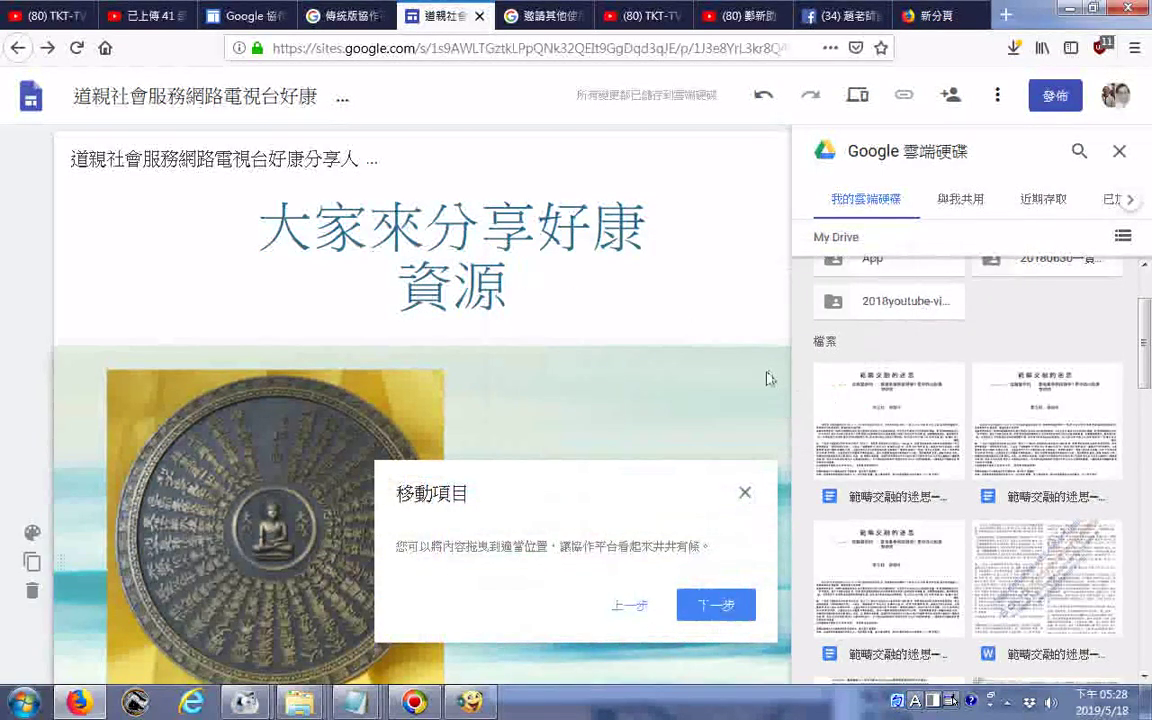
pyautogui.click(712, 606)
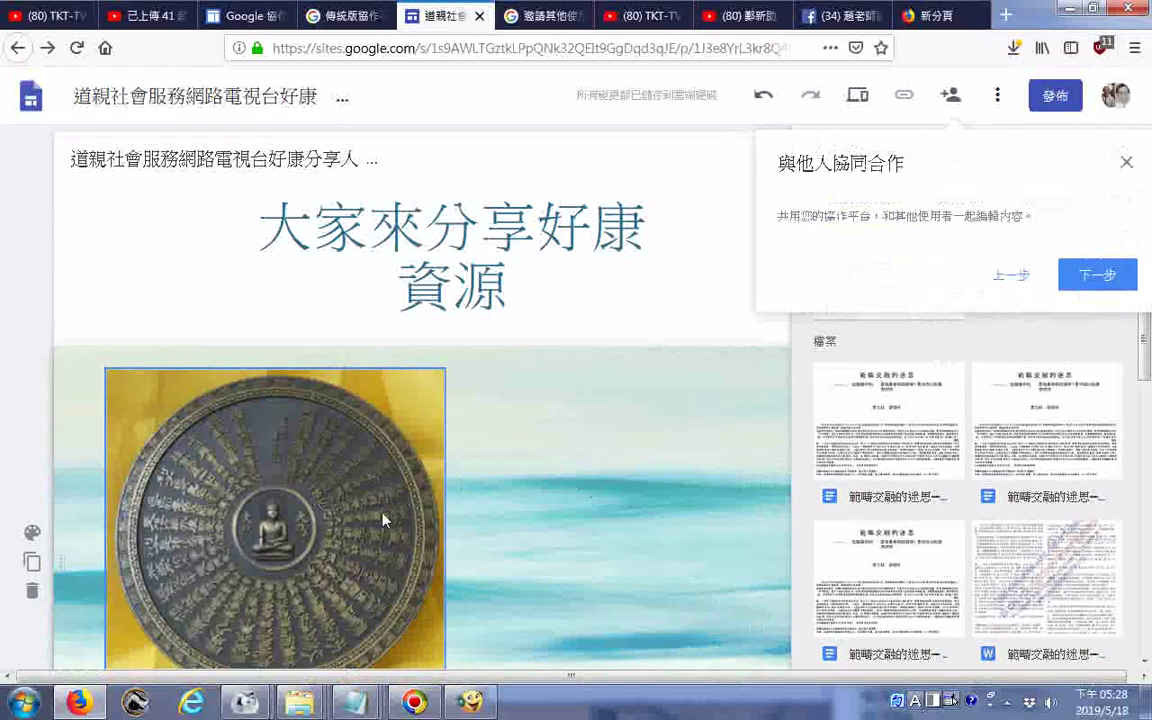
# - Move the captioned disc image to the middle of its section and finish the remaining guided tour tips
pyautogui.moveTo(383, 517); pyautogui.dragTo(442, 505)
pyautogui.scroll(-1, 597, 442)
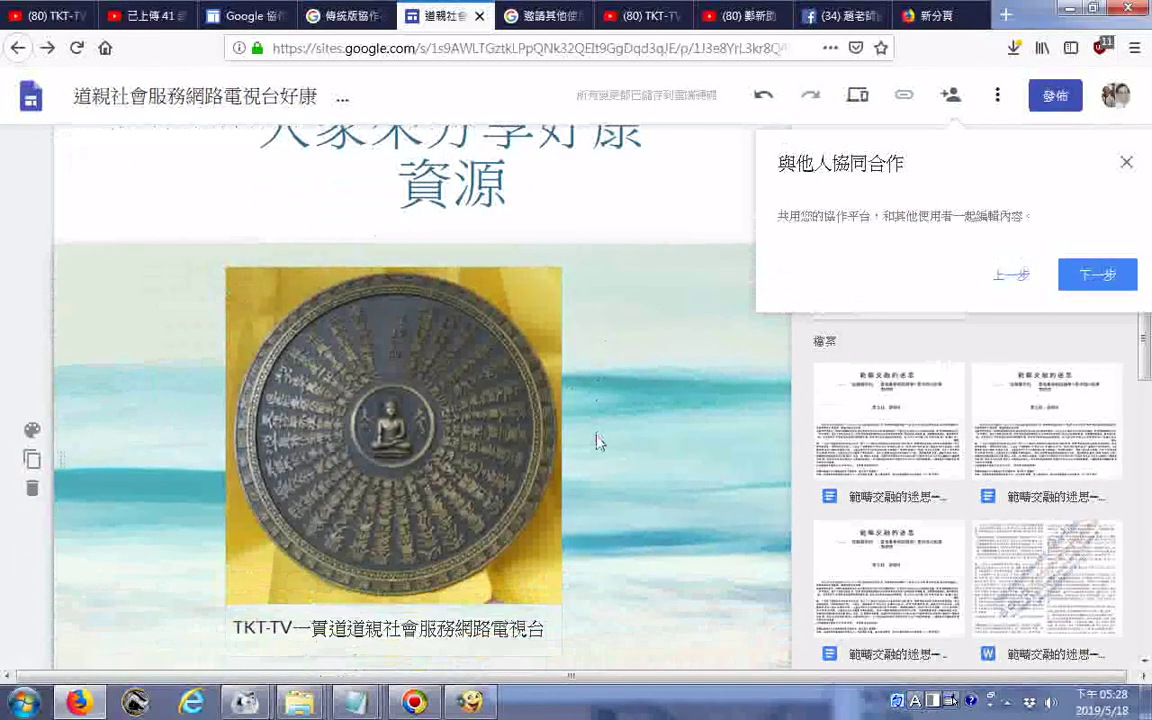
pyautogui.scroll(1, 597, 442)
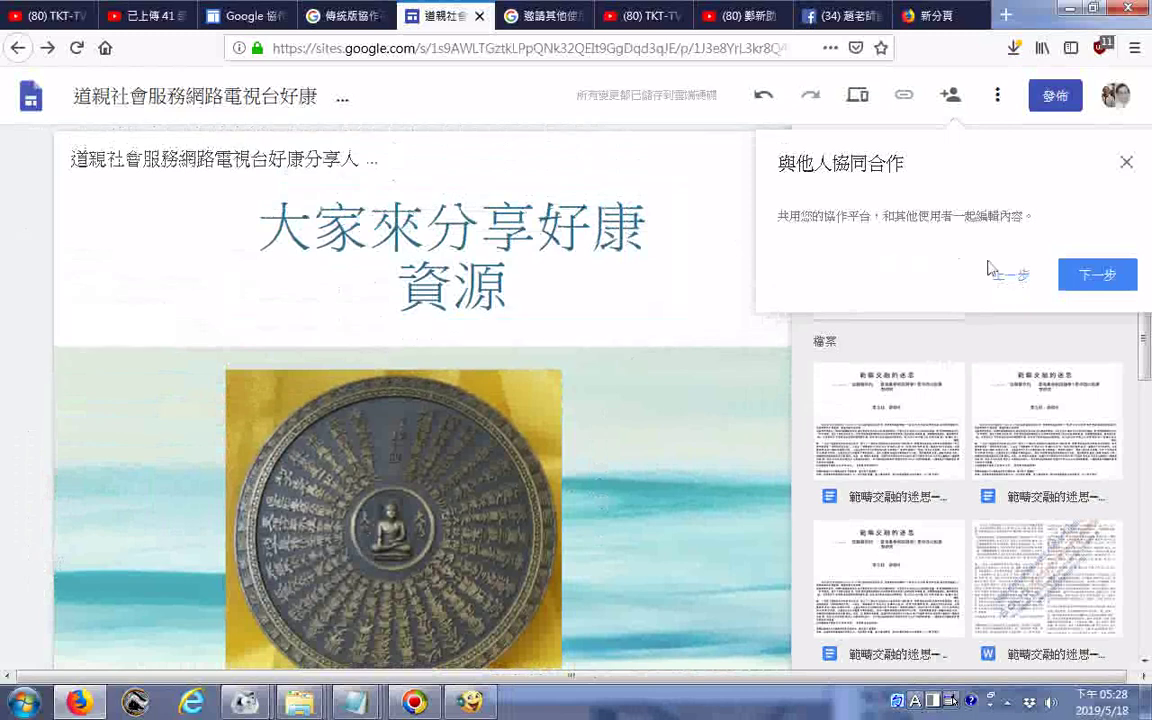
pyautogui.click(1117, 274)
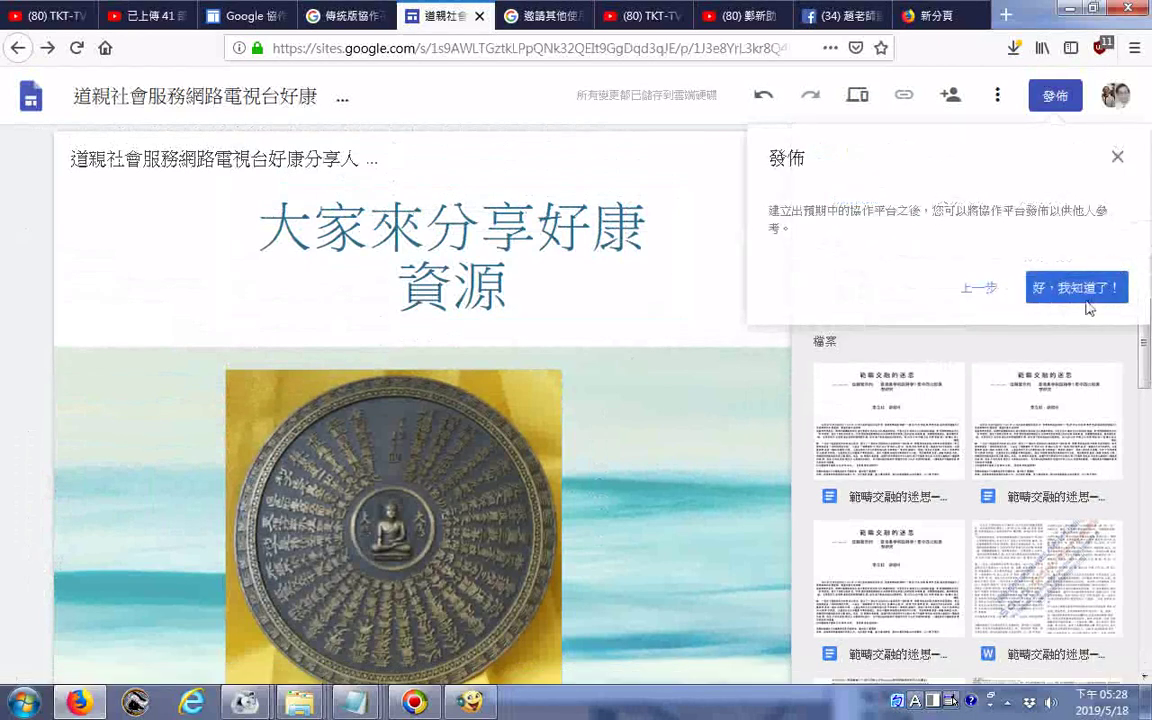
pyautogui.click(1075, 290)
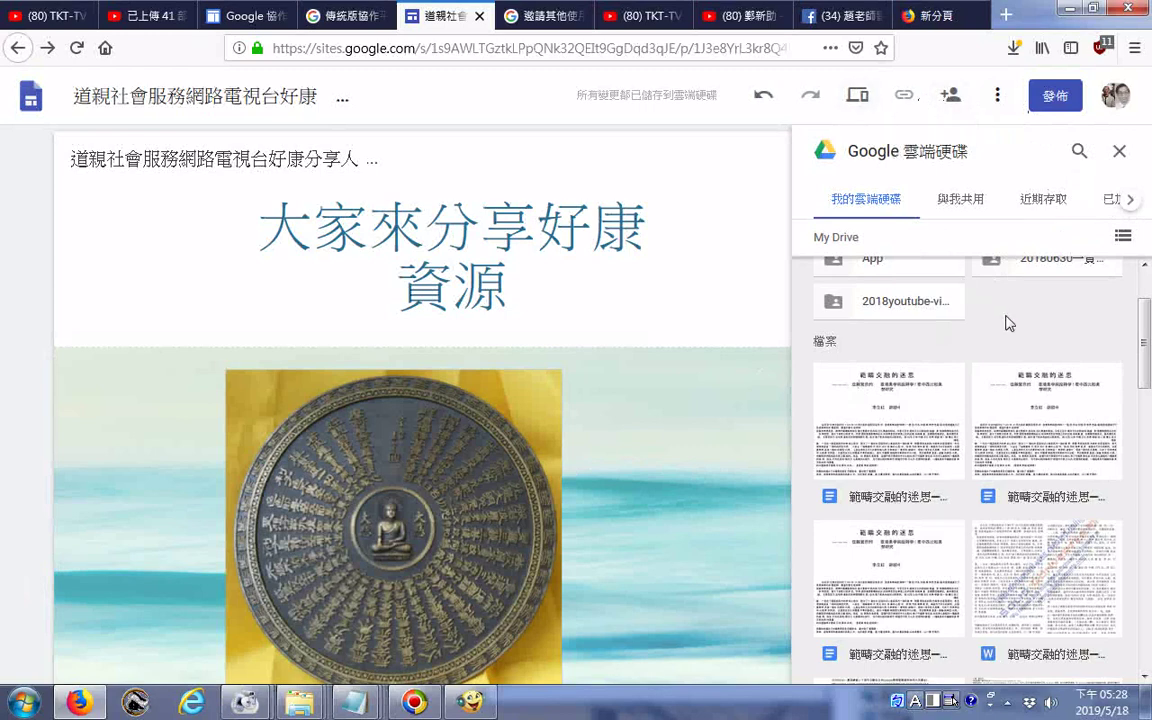
# - Duplicate the section that holds the captioned disc image and check the copy beneath it
pyautogui.scroll(3, 977, 288)
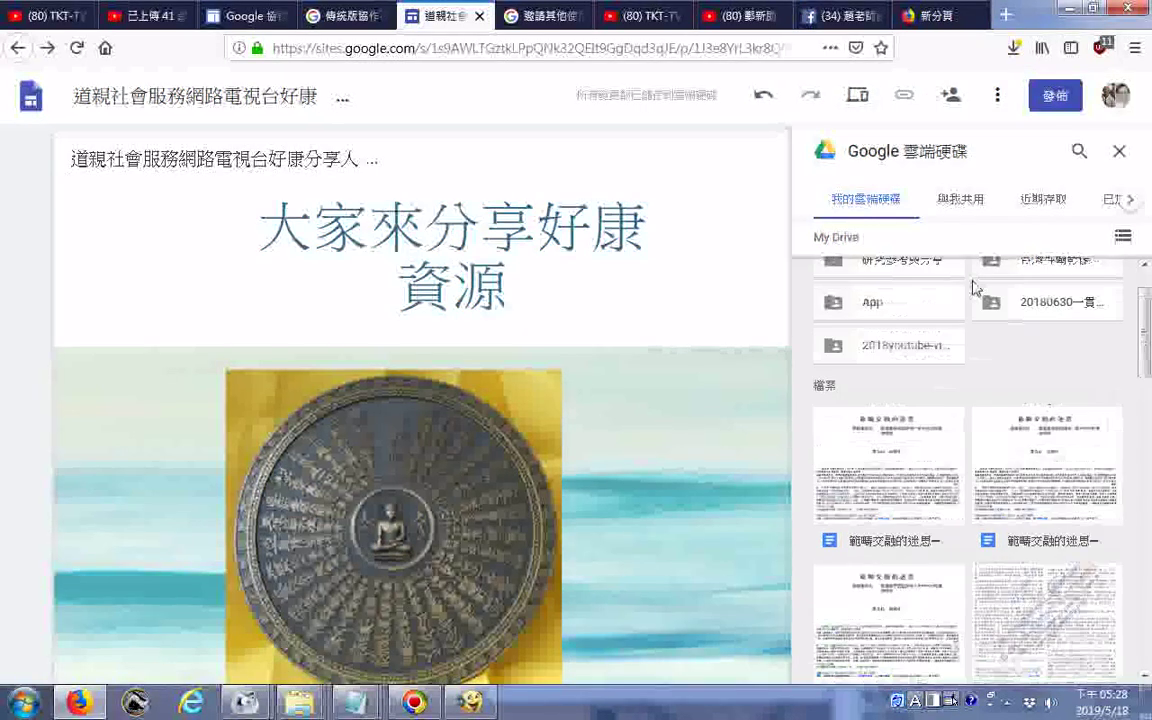
pyautogui.scroll(-3, 697, 348)
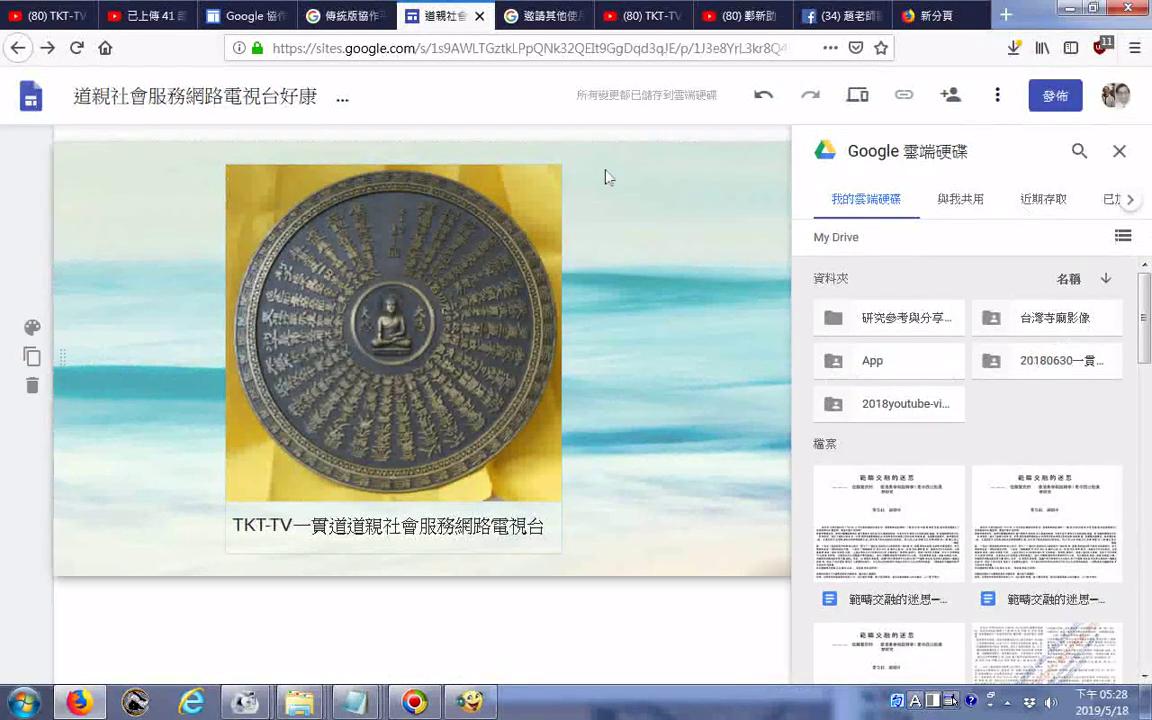
pyautogui.click(32, 357)
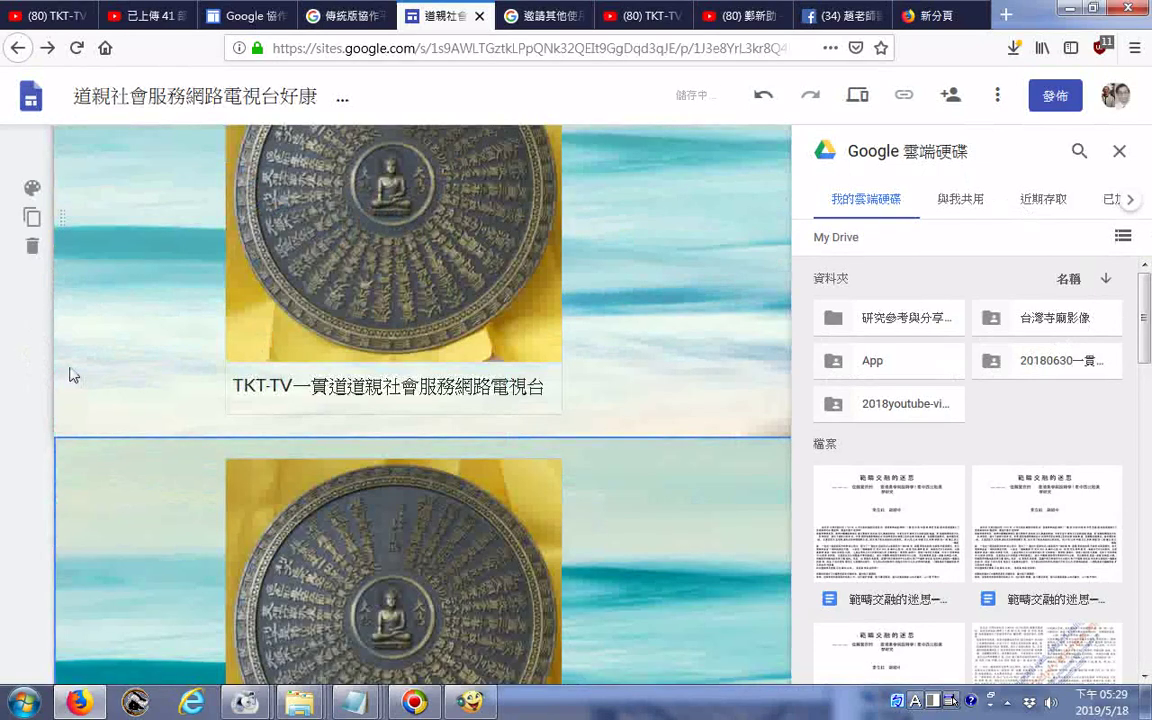
pyautogui.scroll(-3, 540, 535)
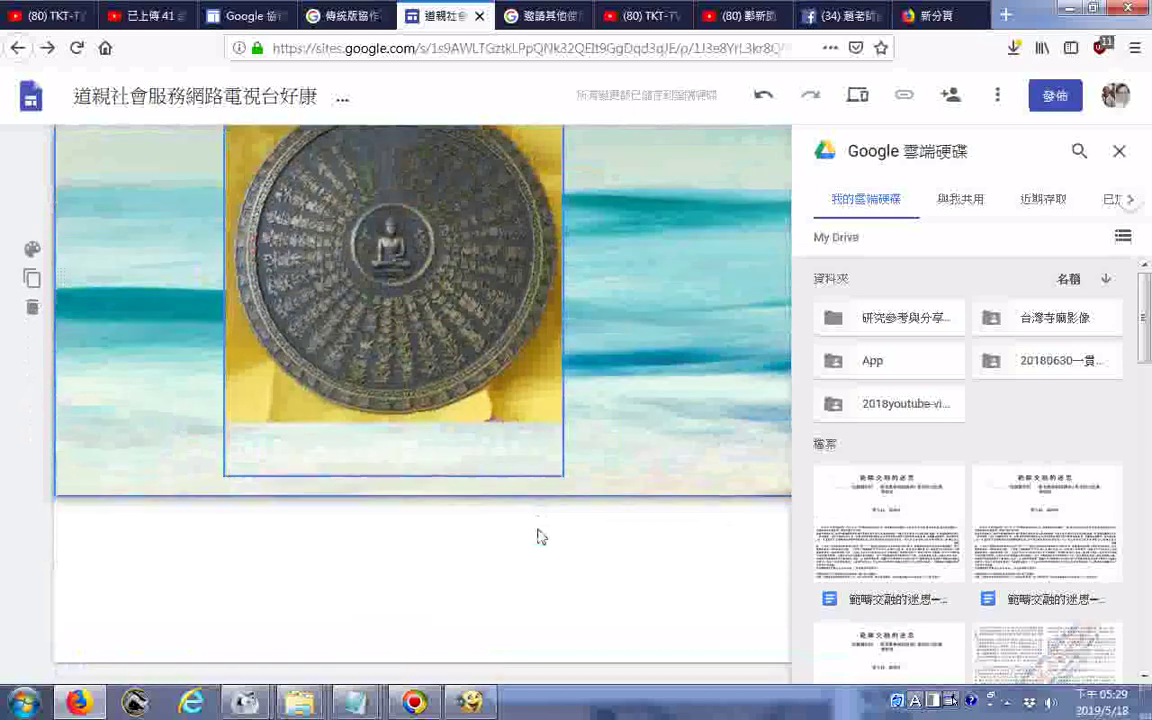
# - Delete the duplicated section with the captioned disc image, keeping a single copy under the page title
pyautogui.scroll(5, 540, 537)
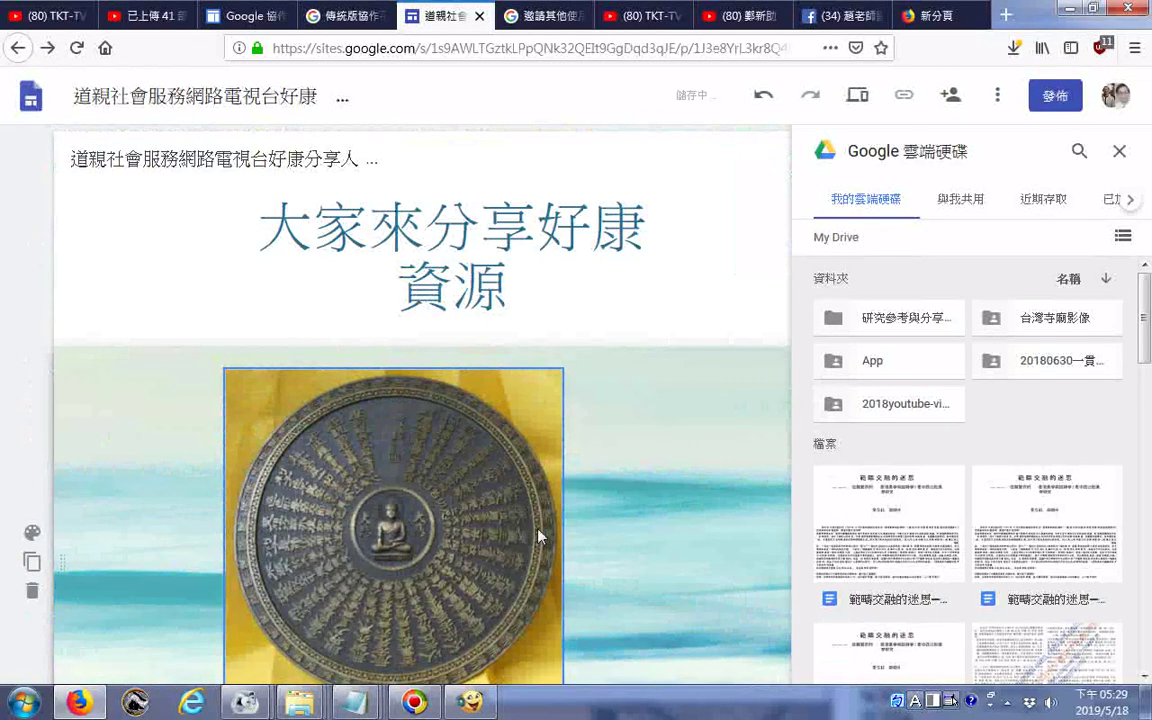
pyautogui.scroll(-5, 540, 537)
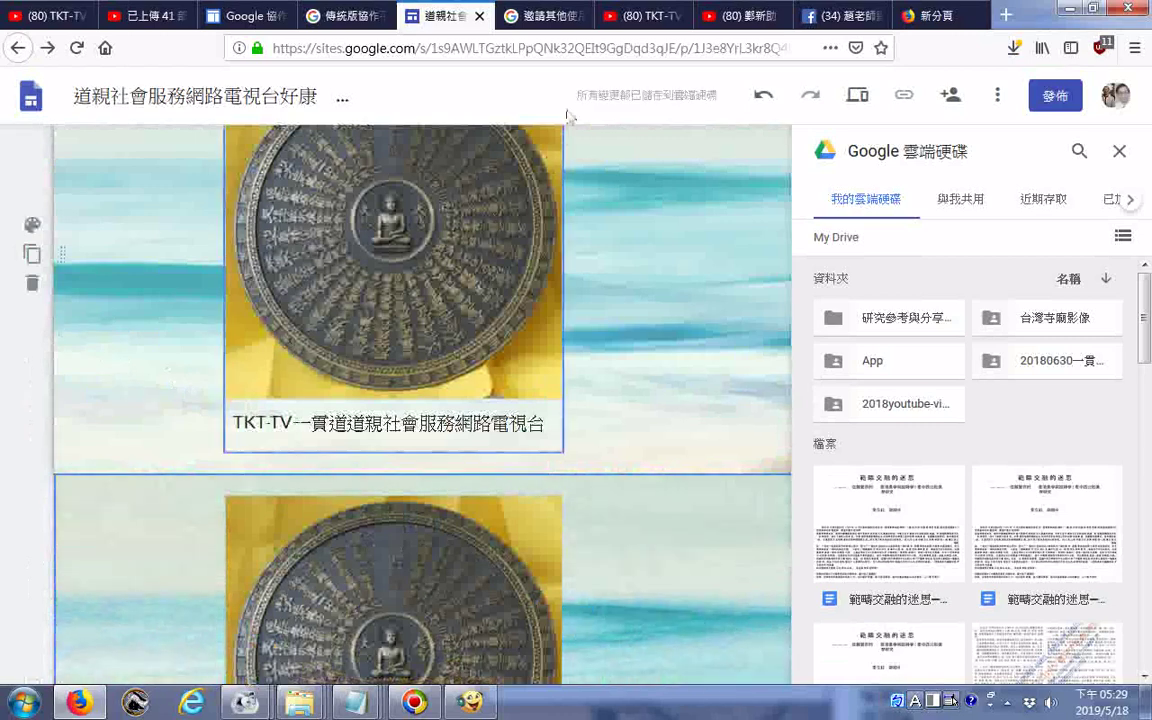
pyautogui.click(32, 283)
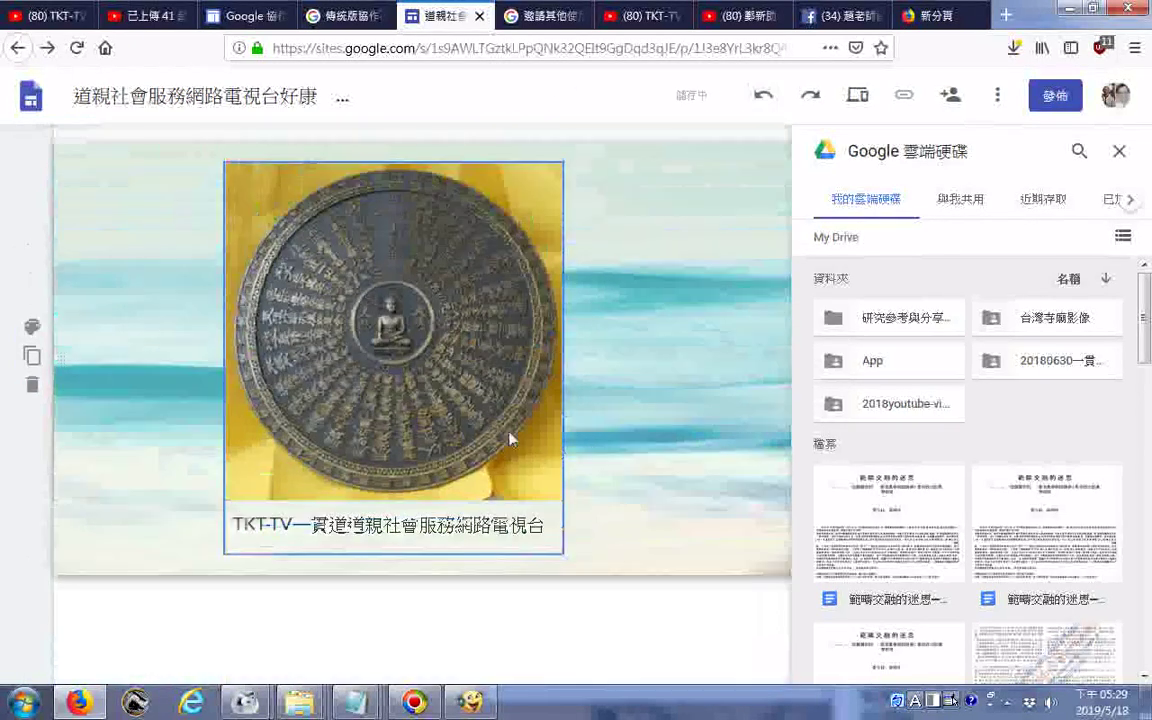
pyautogui.scroll(3, 457, 388)
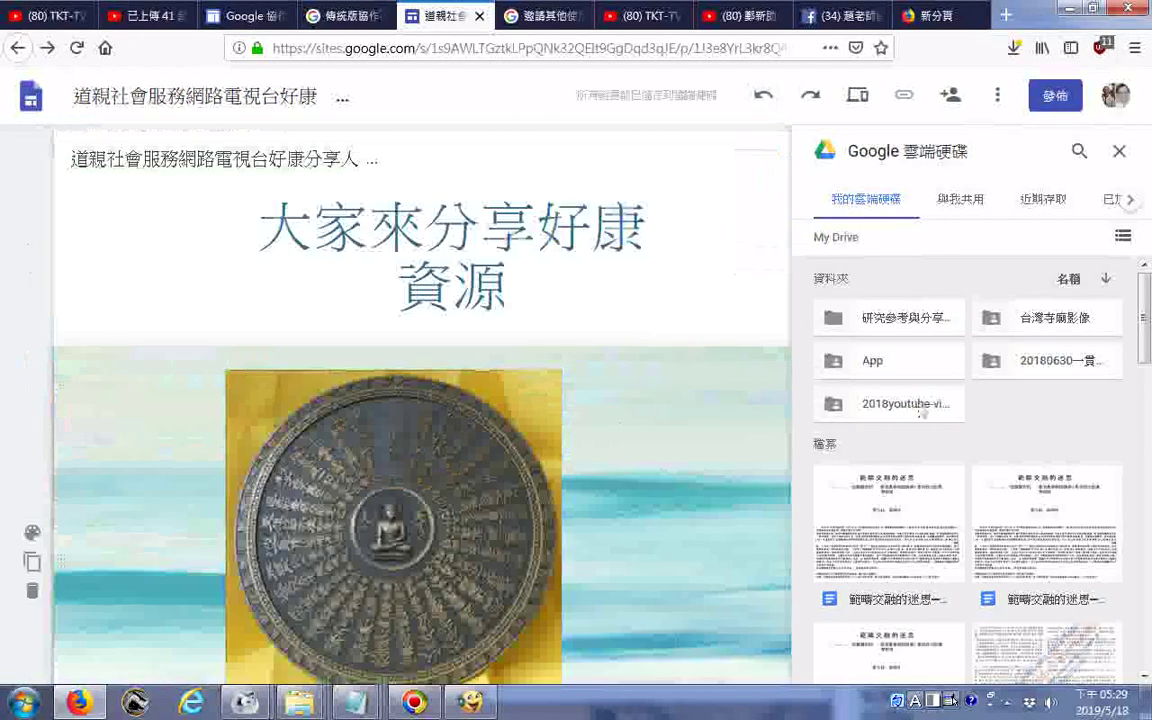
# - Preview the page in the phone, tablet and large-screen layouts, checking each down to the disc image's caption, and close the preview
pyautogui.click(860, 95)
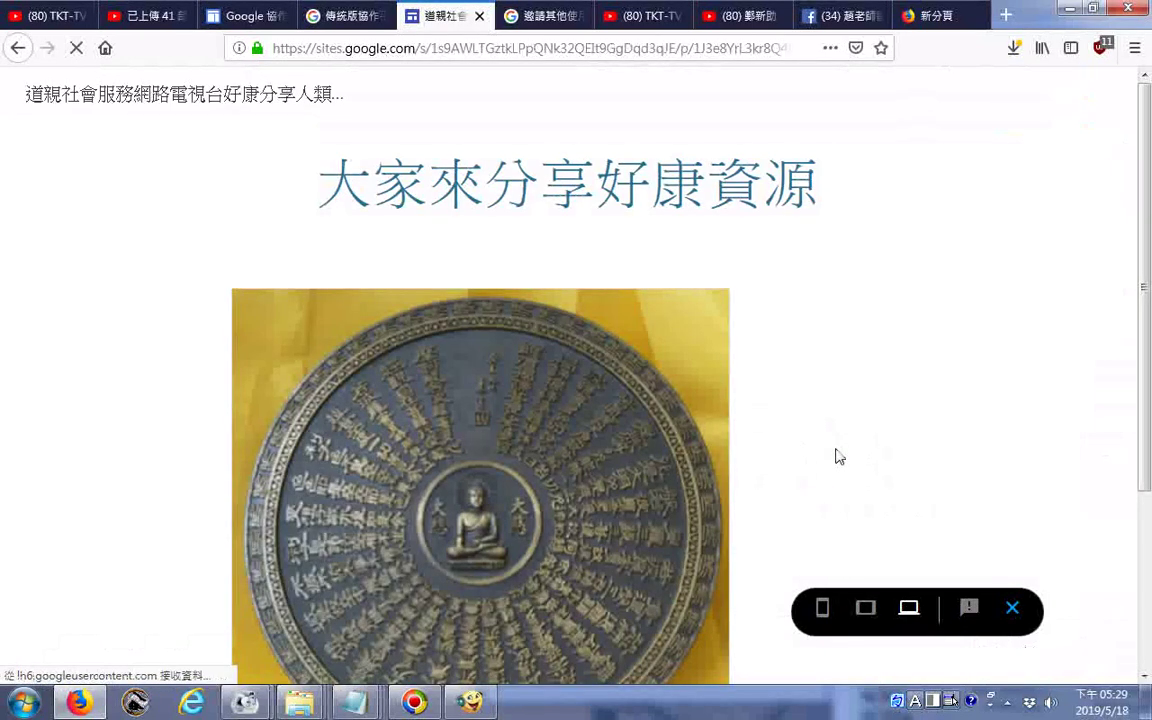
pyautogui.scroll(-2, 837, 455)
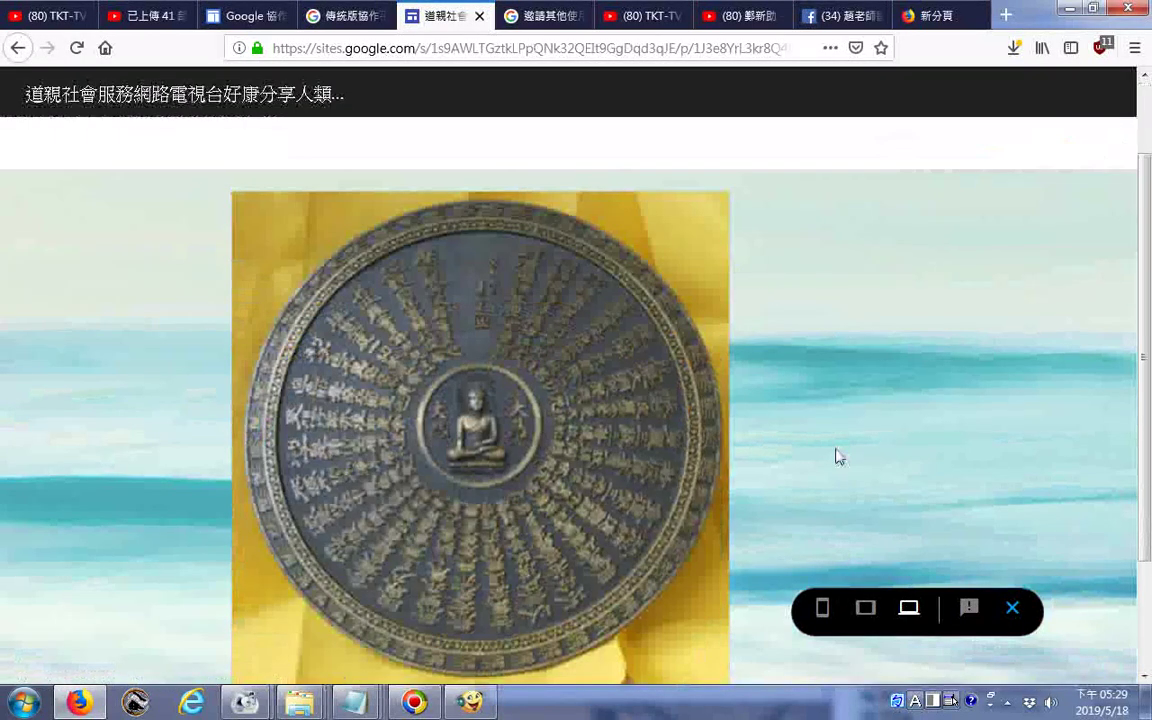
pyautogui.click(822, 608)
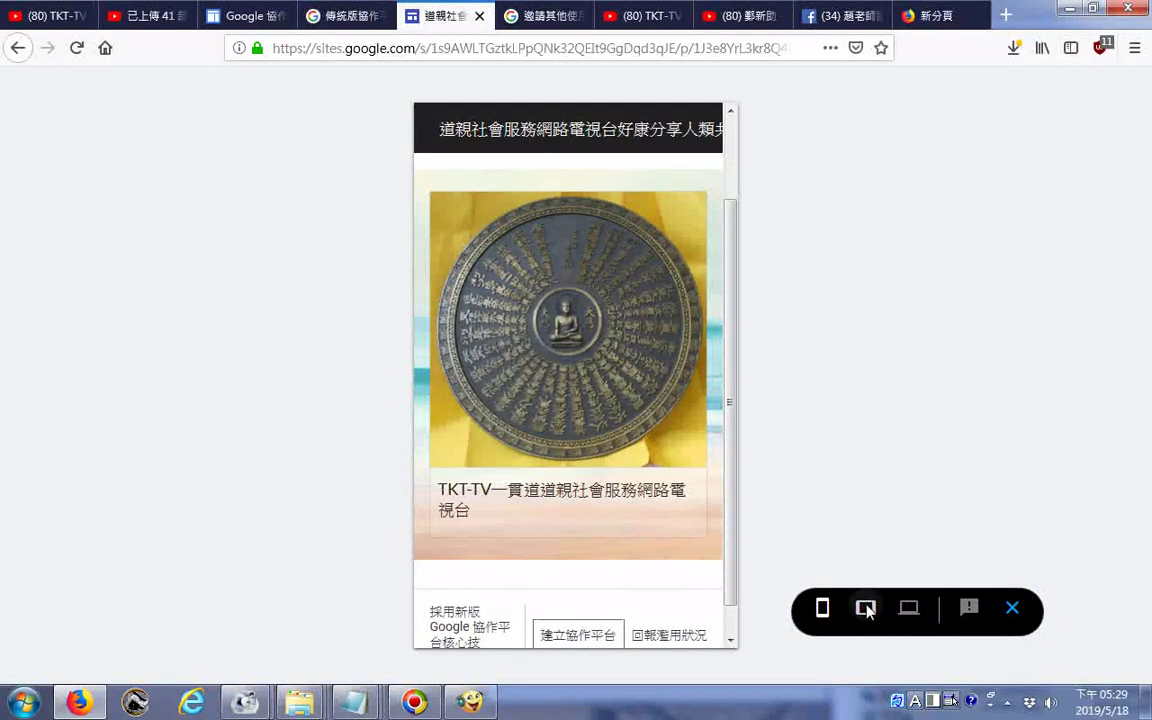
pyautogui.click(866, 608)
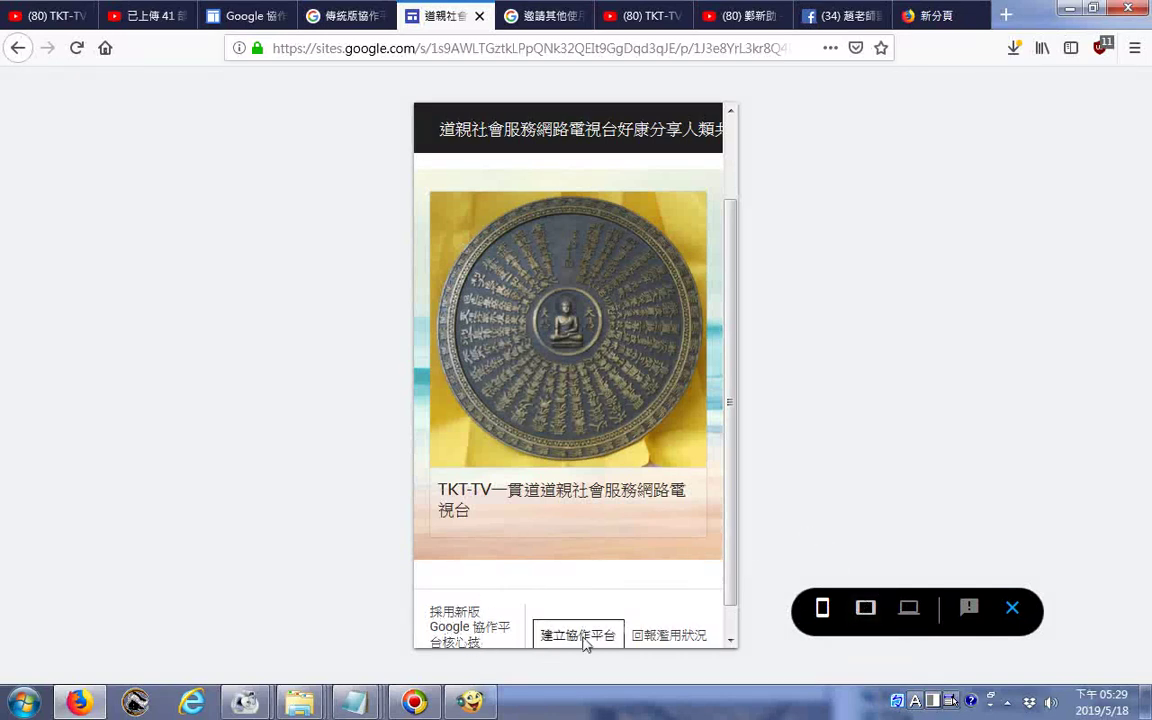
pyautogui.scroll(-1, 733, 628)
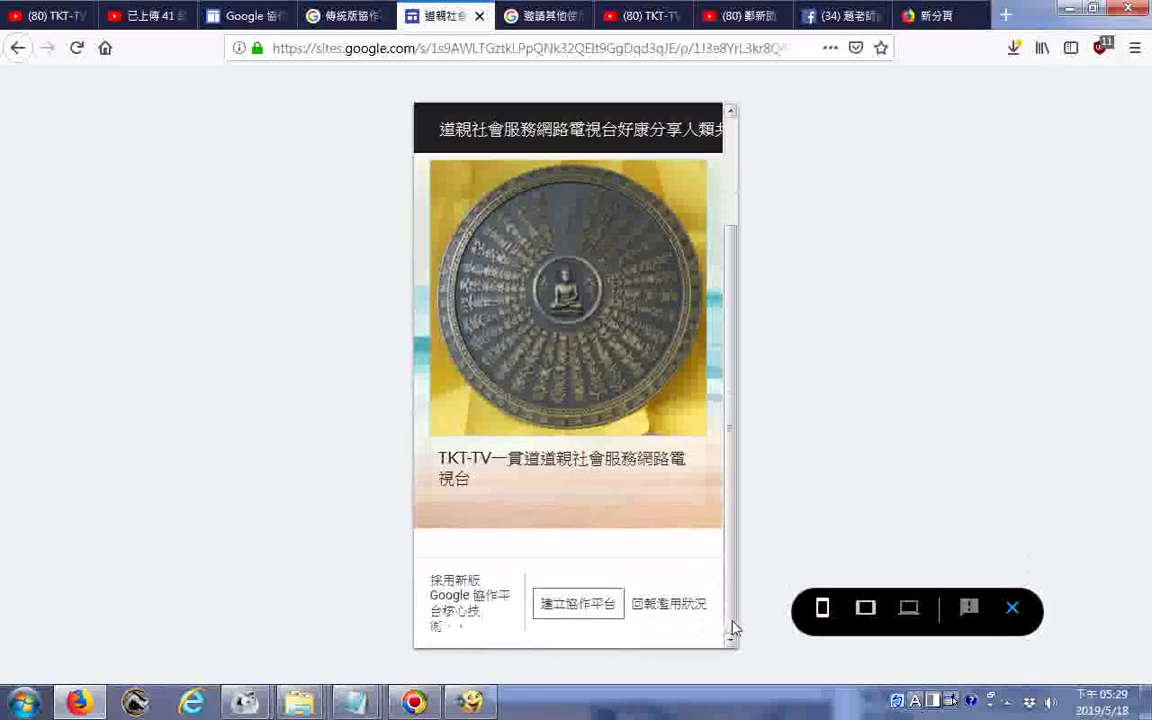
pyautogui.click(865, 612)
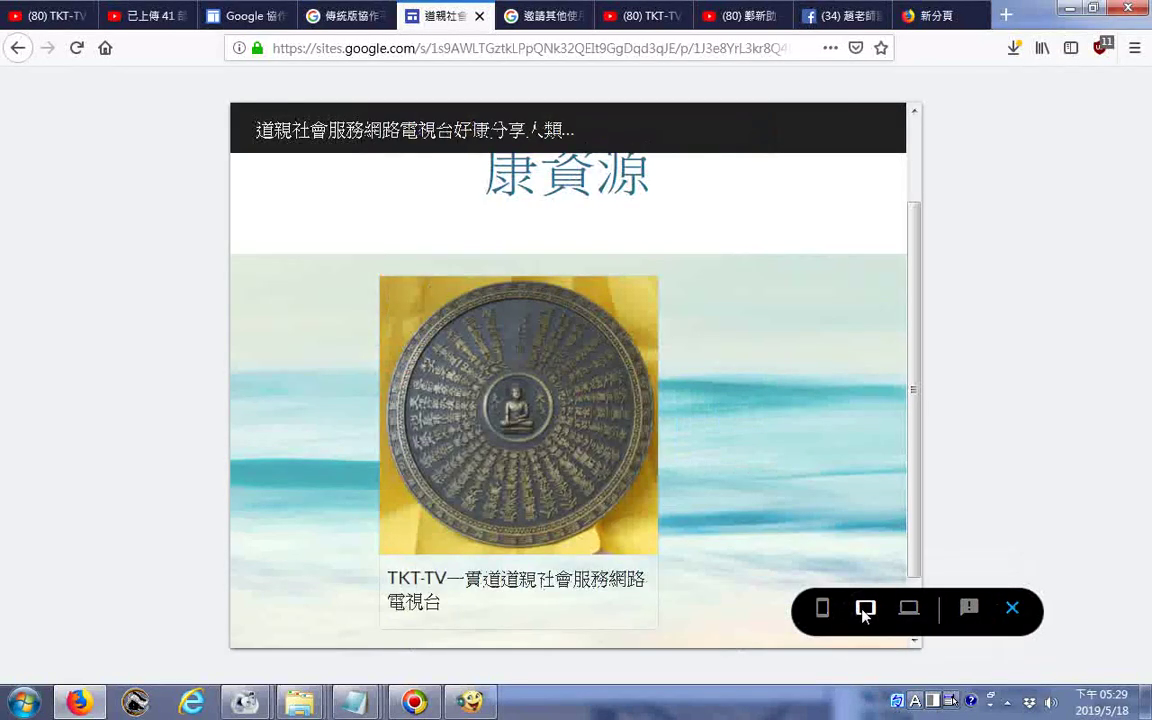
pyautogui.scroll(-2, 918, 558)
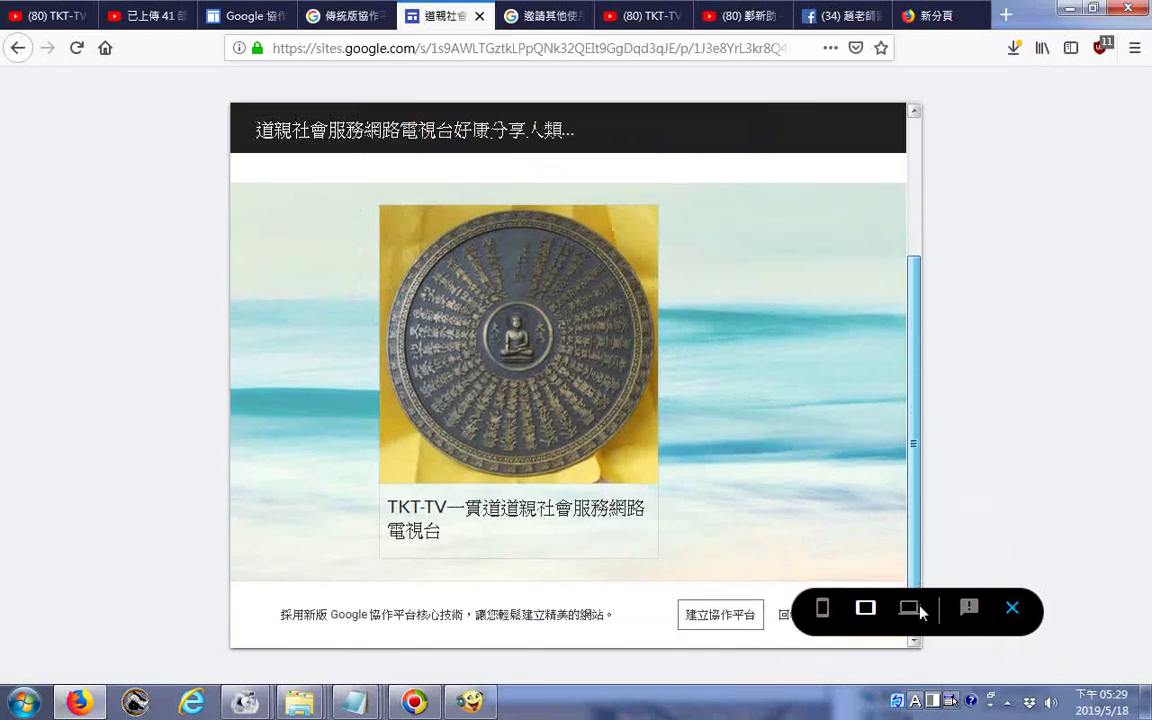
pyautogui.click(908, 610)
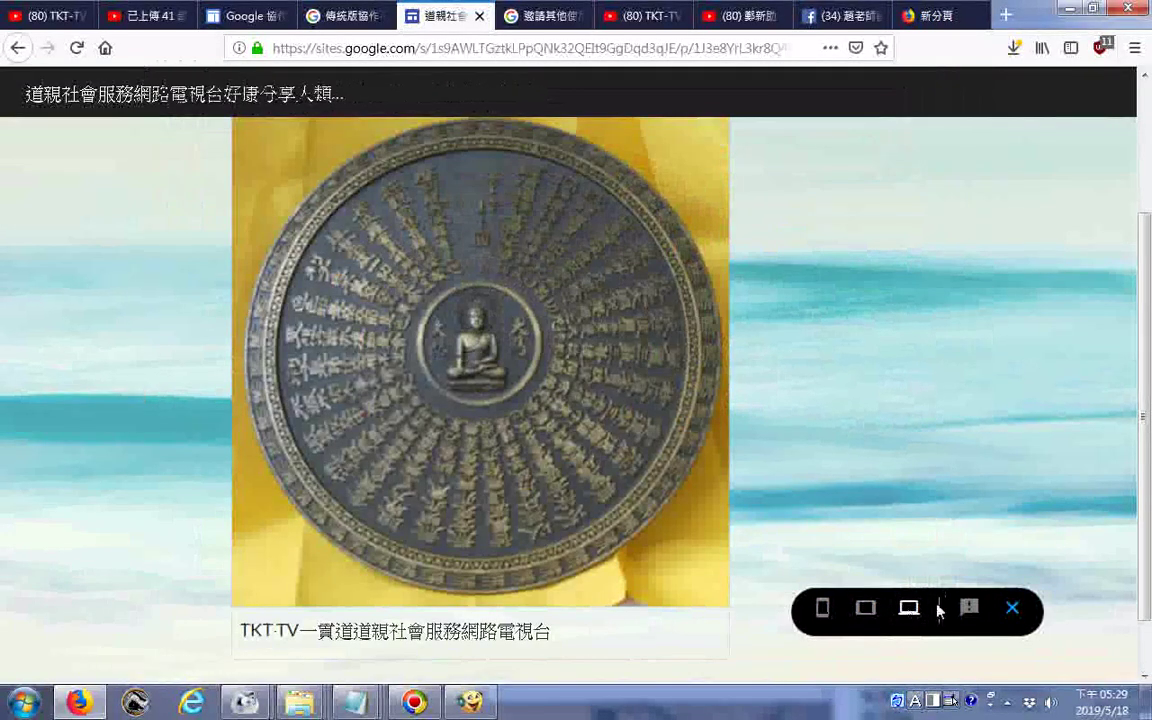
pyautogui.click(1012, 610)
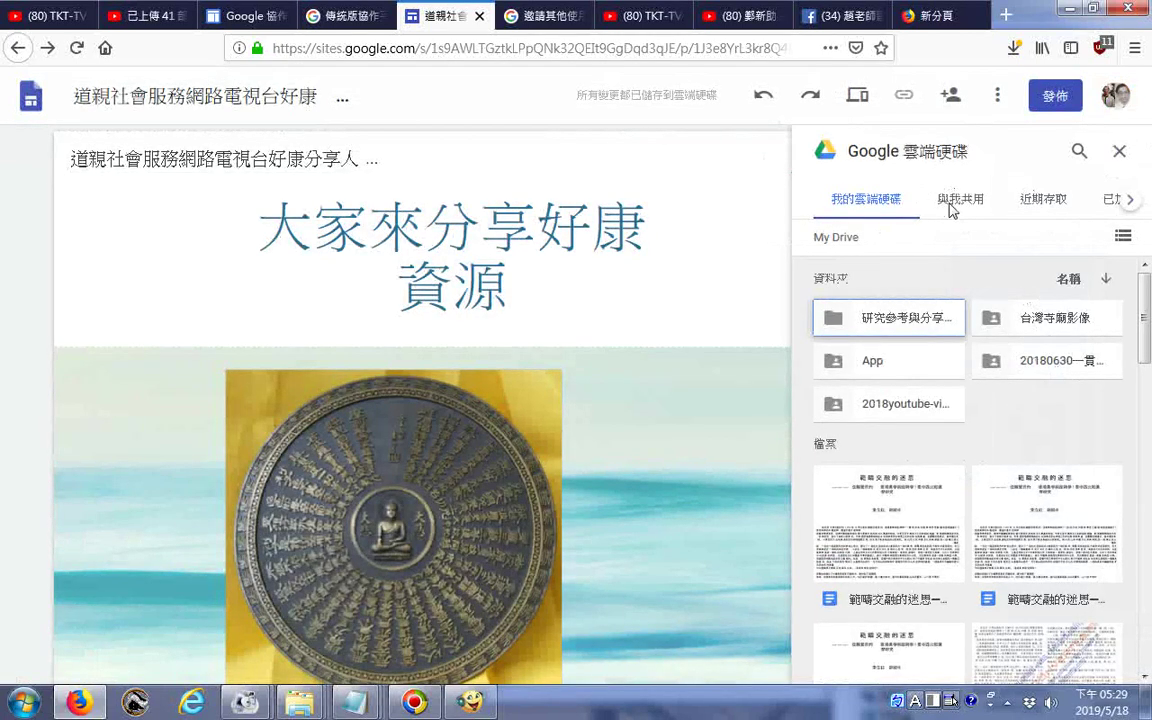
# - Insert the shared Drive spreadsheet 食物食性 (溫 熱 寒 涼 平) from 與我共用 into the page
pyautogui.click(952, 206)
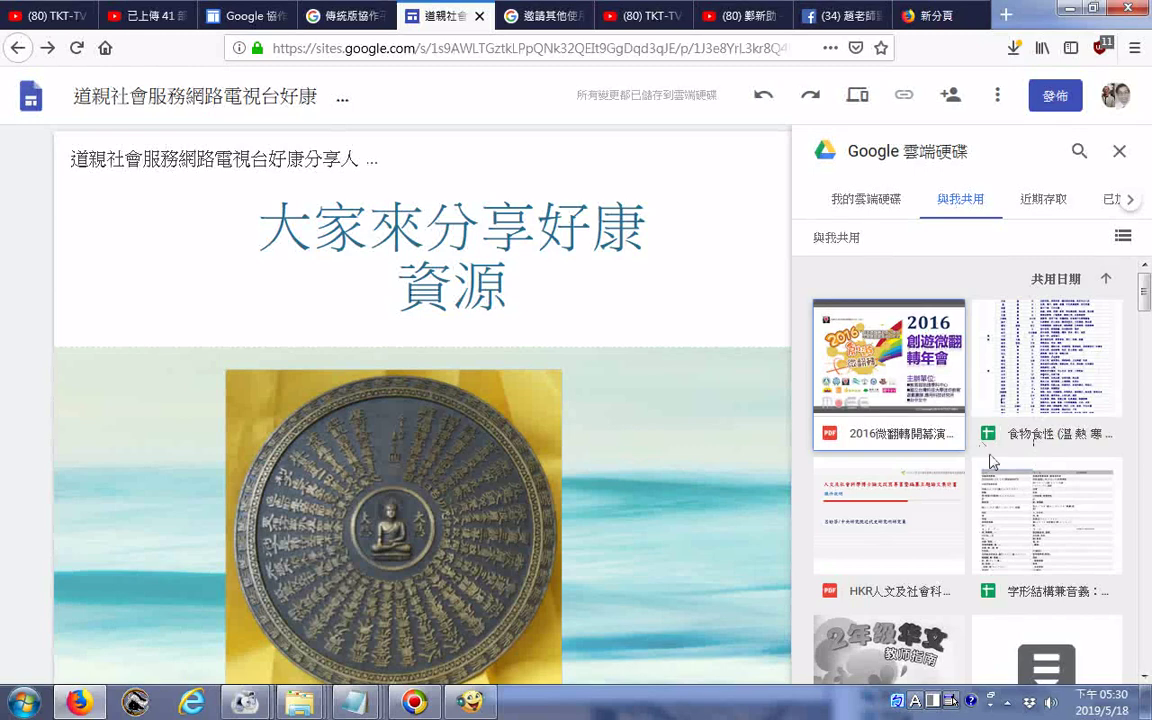
pyautogui.click(1027, 537)
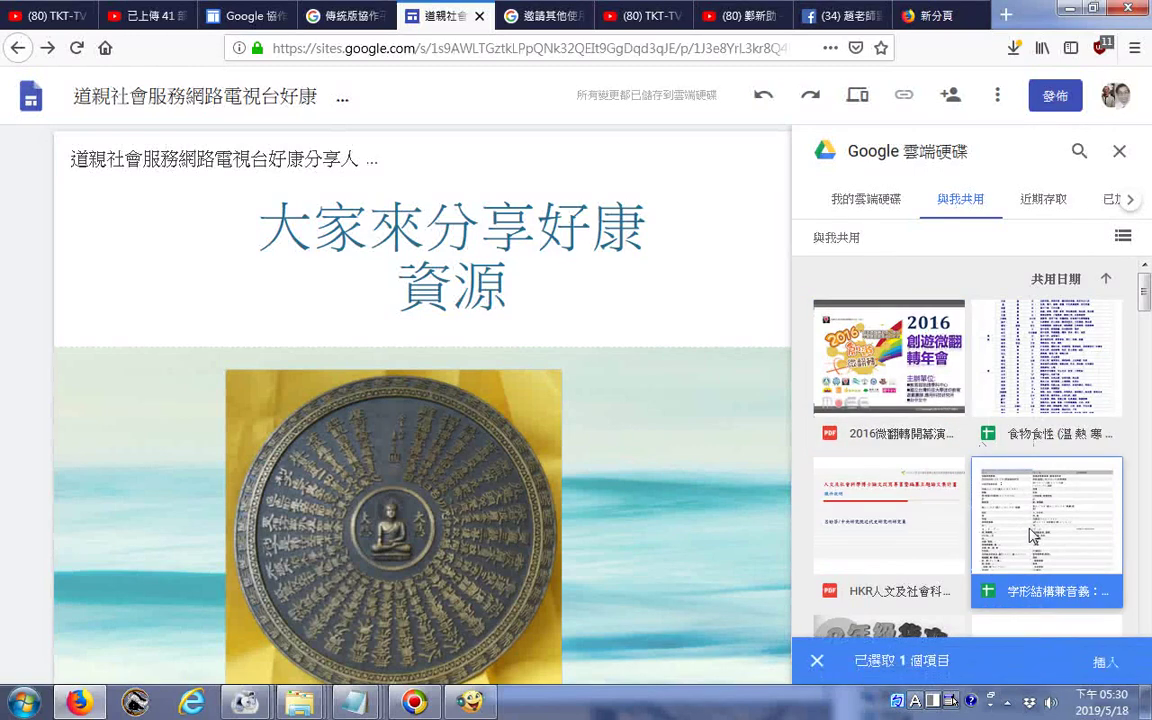
pyautogui.scroll(-2, 1032, 535)
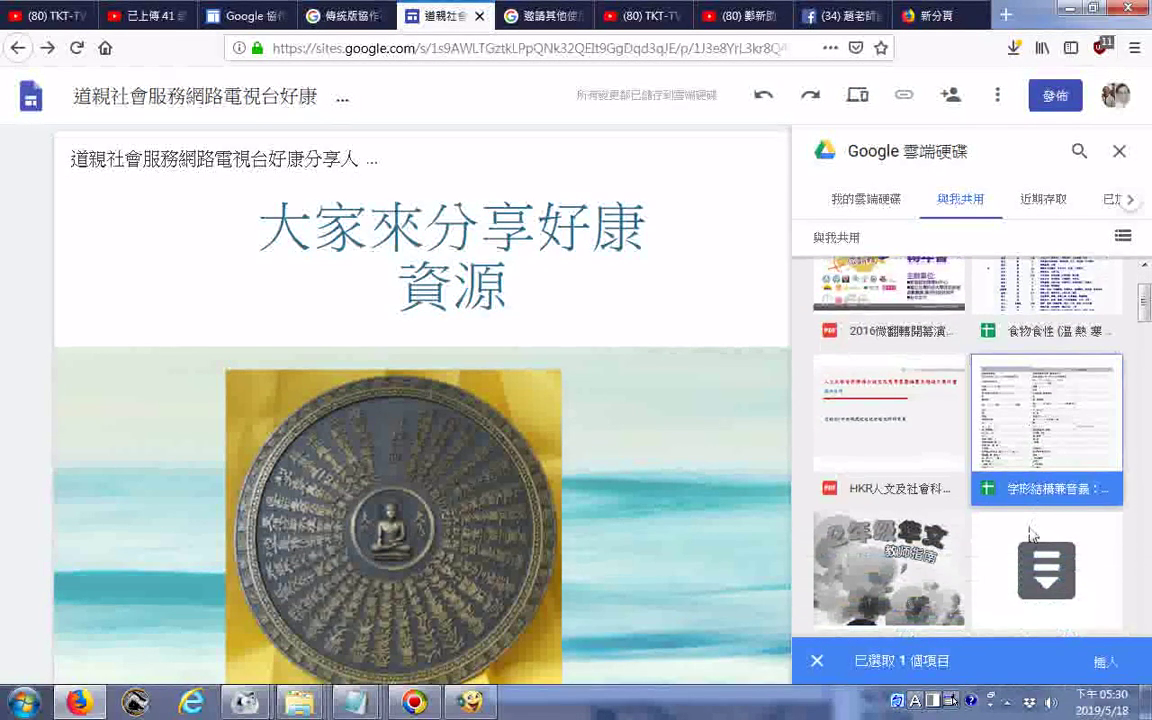
pyautogui.click(817, 662)
pyautogui.scroll(2, 1080, 400)
pyautogui.click(1085, 403)
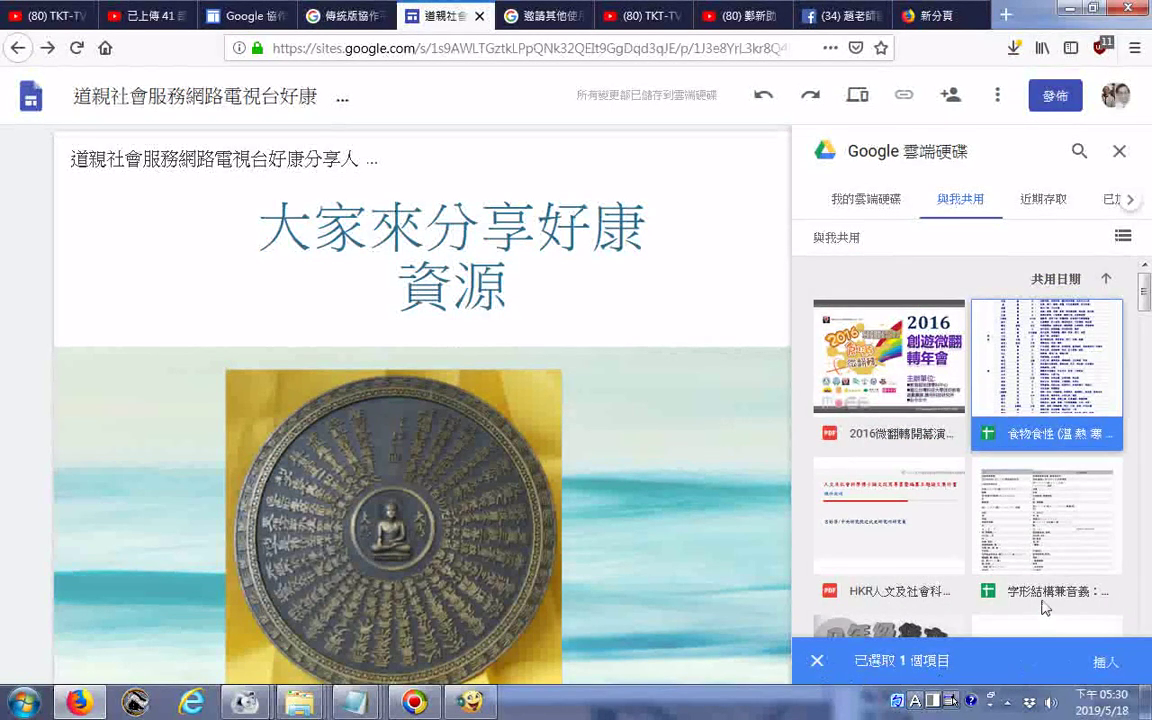
pyautogui.scroll(-2, 1005, 365)
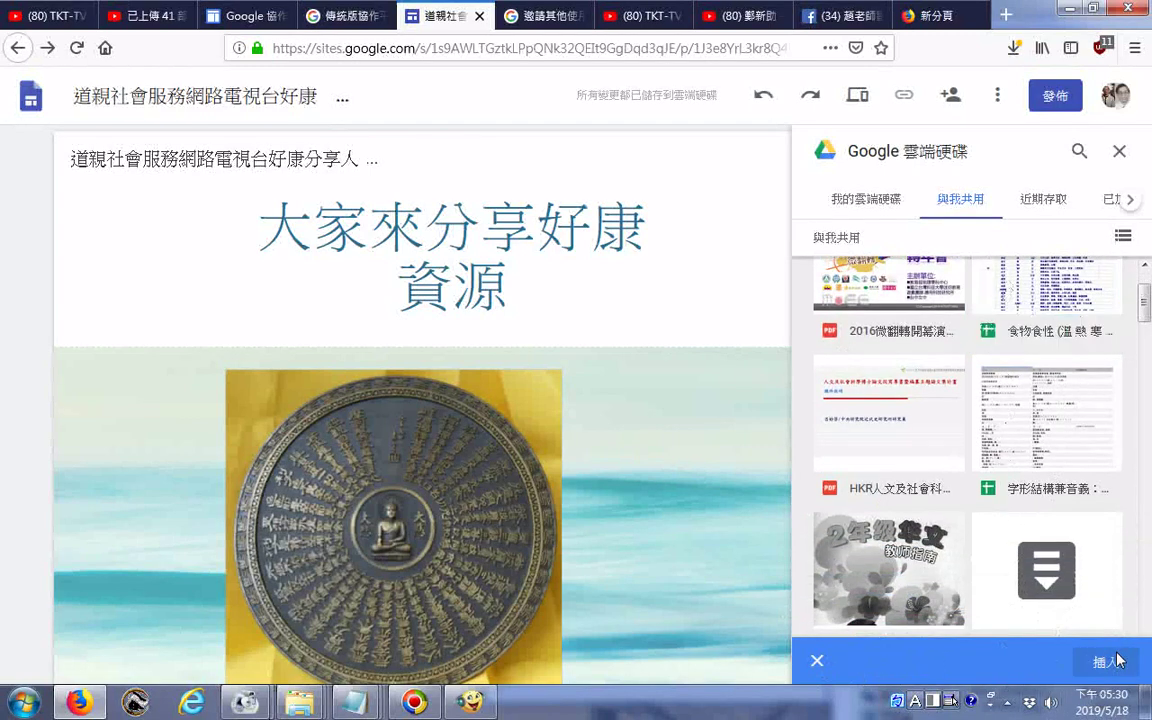
pyautogui.click(1108, 661)
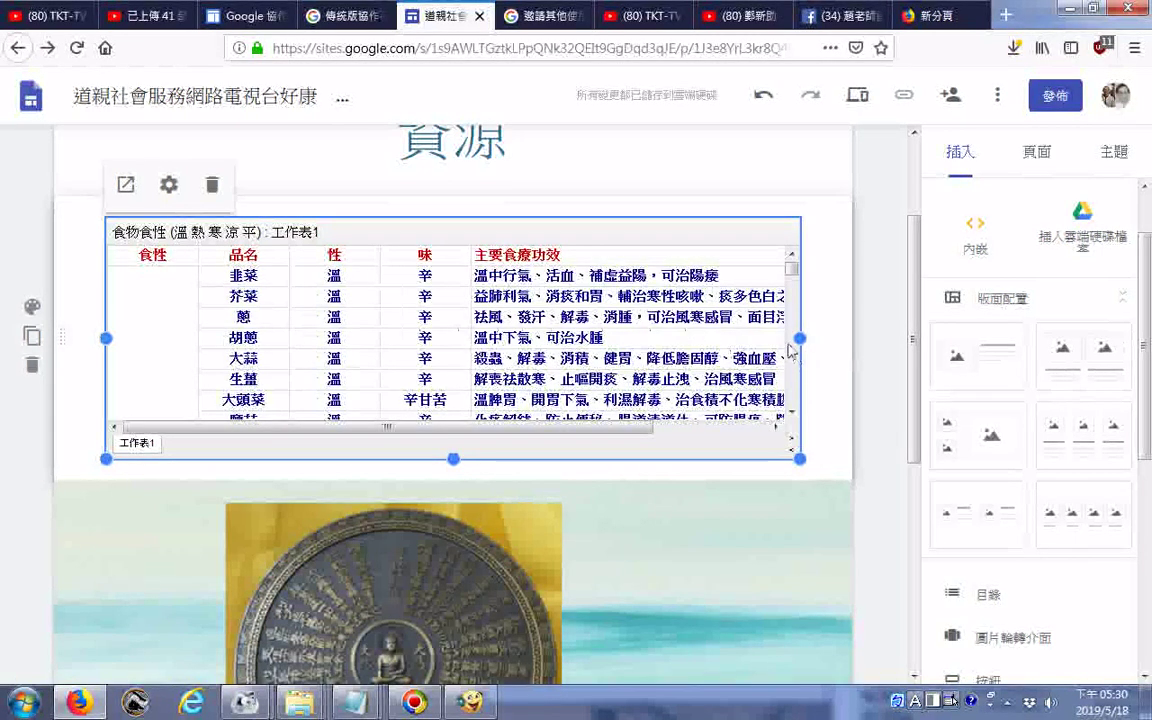
# - Examine the embedded spreadsheet's placement relative to the disc section and the content types available to insert, through 圖表
pyautogui.scroll(-3, 713, 319)
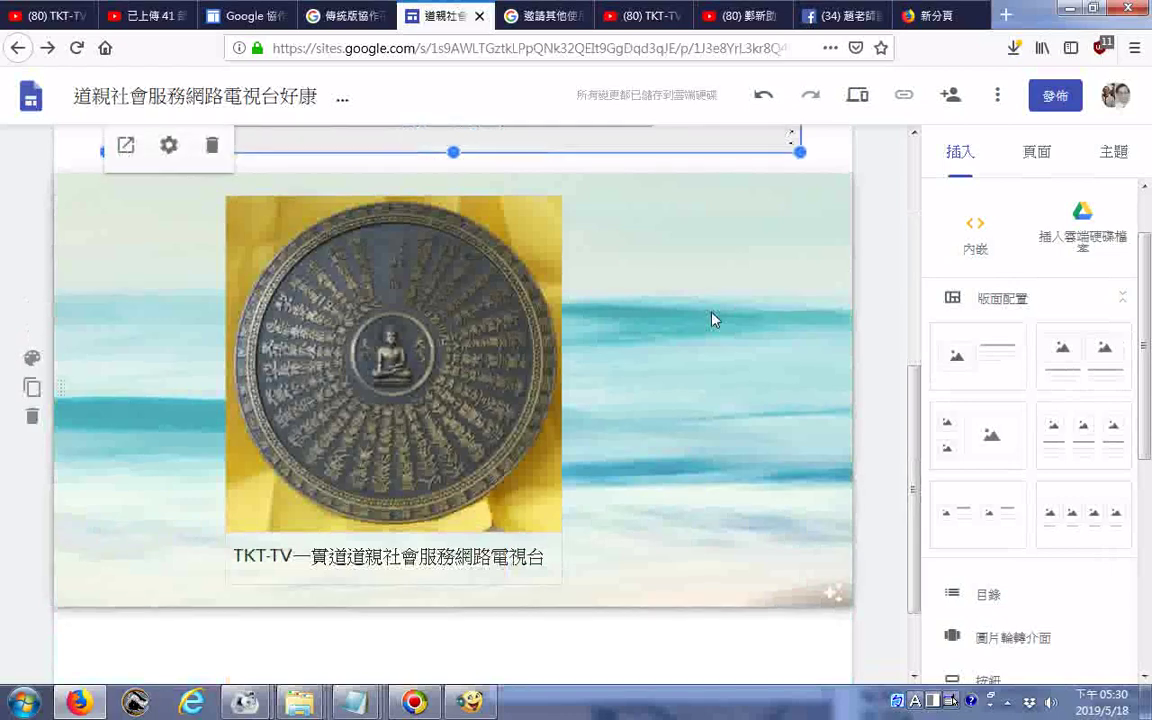
pyautogui.scroll(3, 713, 319)
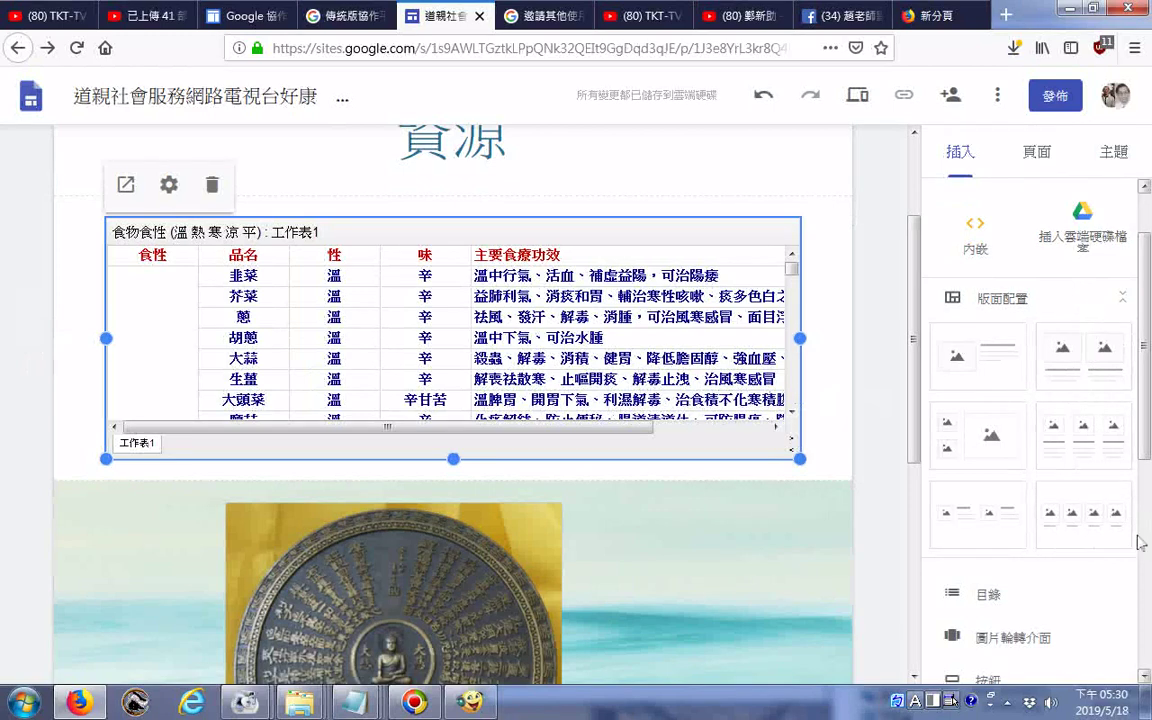
pyautogui.scroll(-2, 1143, 558)
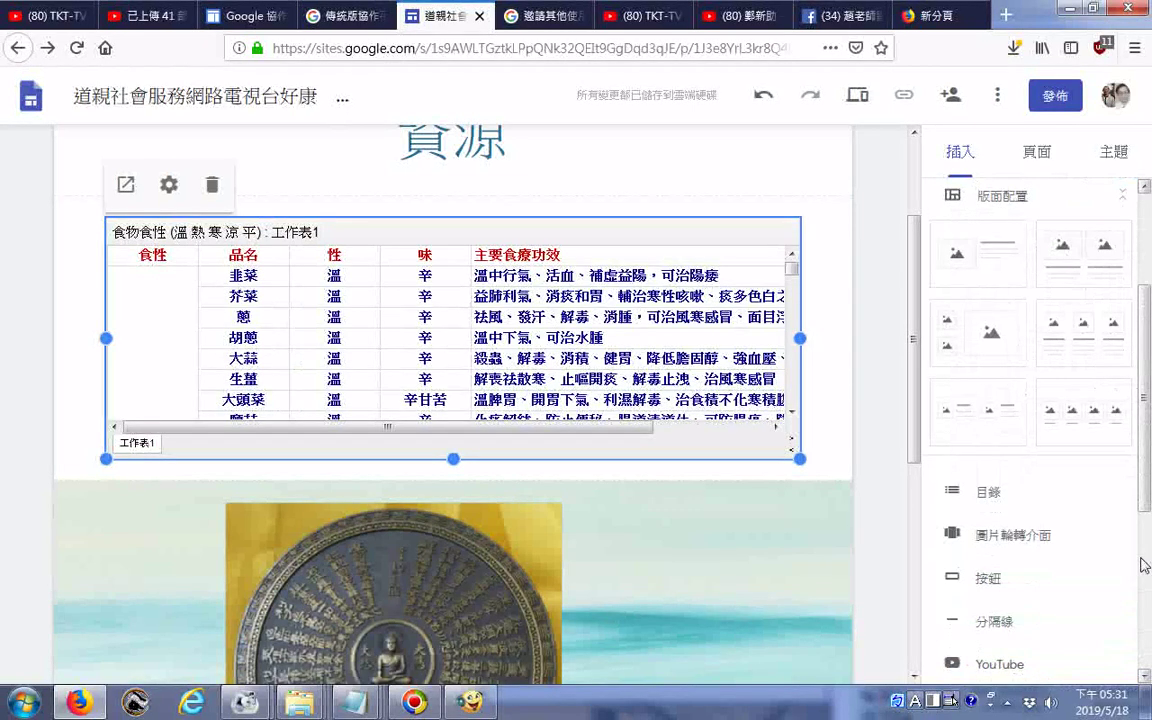
pyautogui.scroll(-5, 1140, 560)
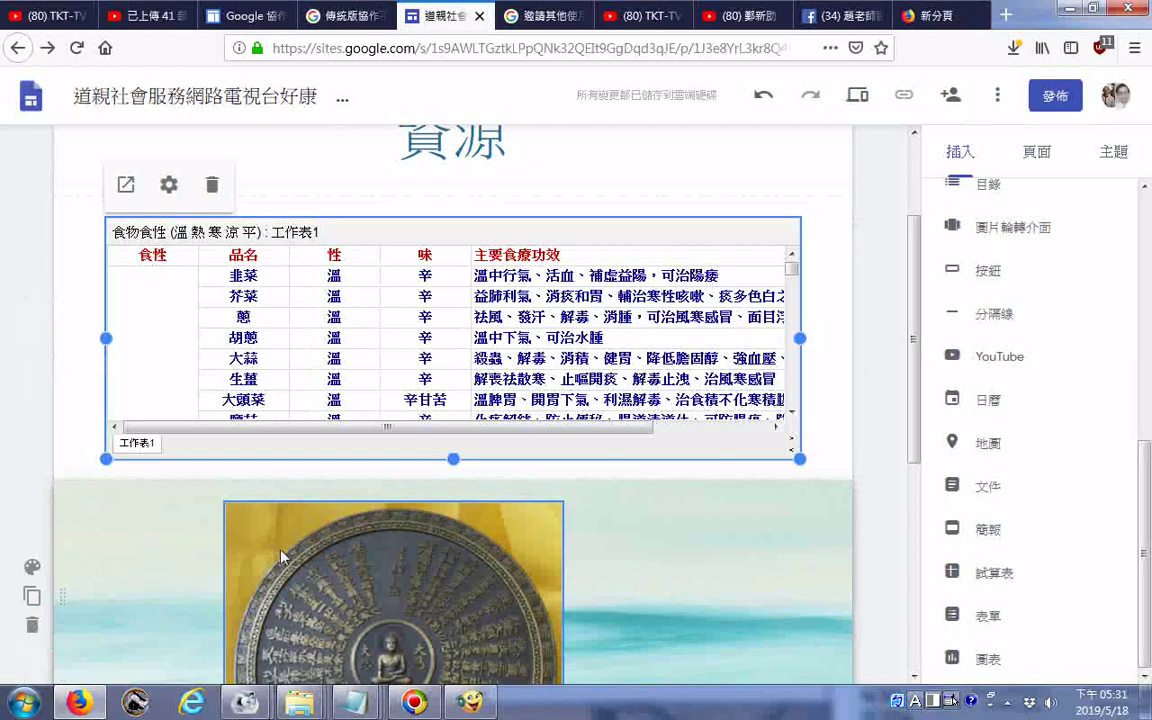
pyautogui.scroll(-2, 340, 450)
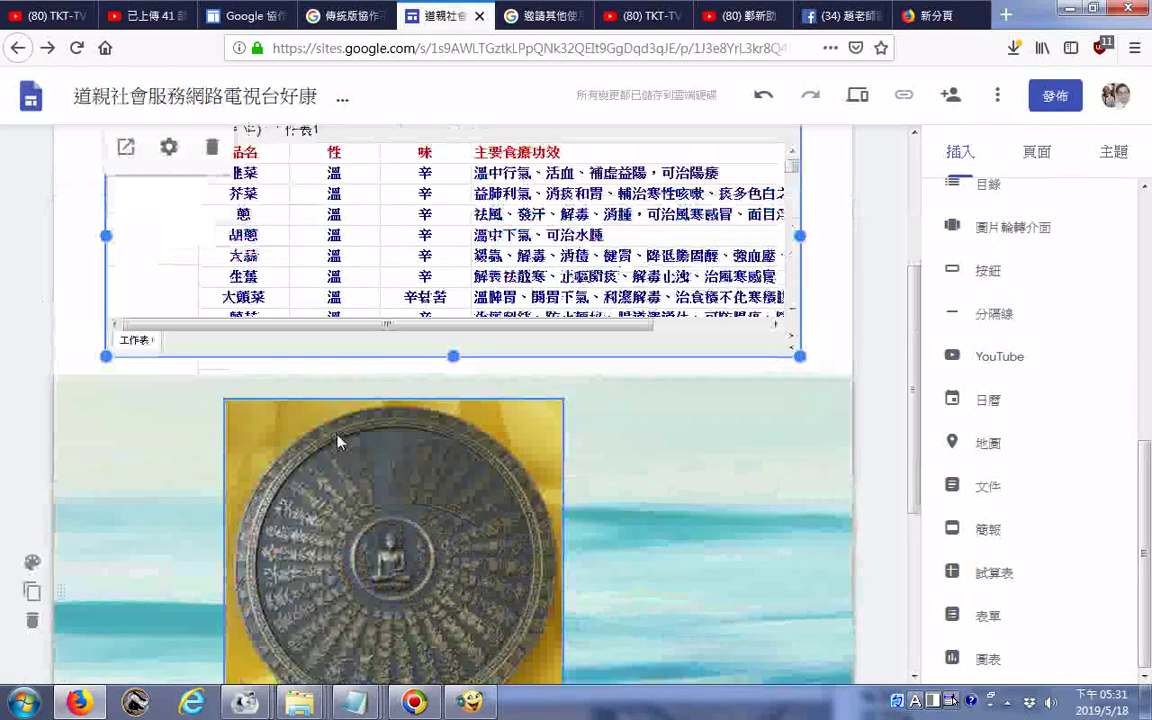
# - Check the embedded spreadsheet's 工作表 setting without changing it, and review the page from its title to the disc section
pyautogui.click(169, 150)
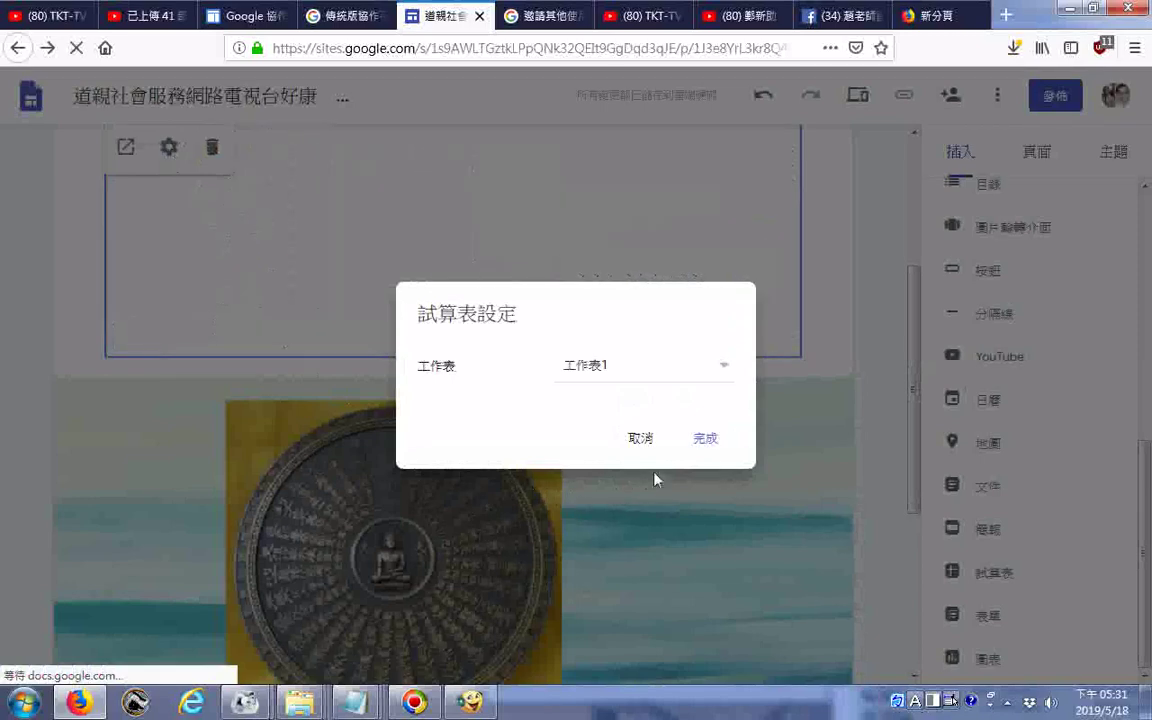
pyautogui.click(638, 440)
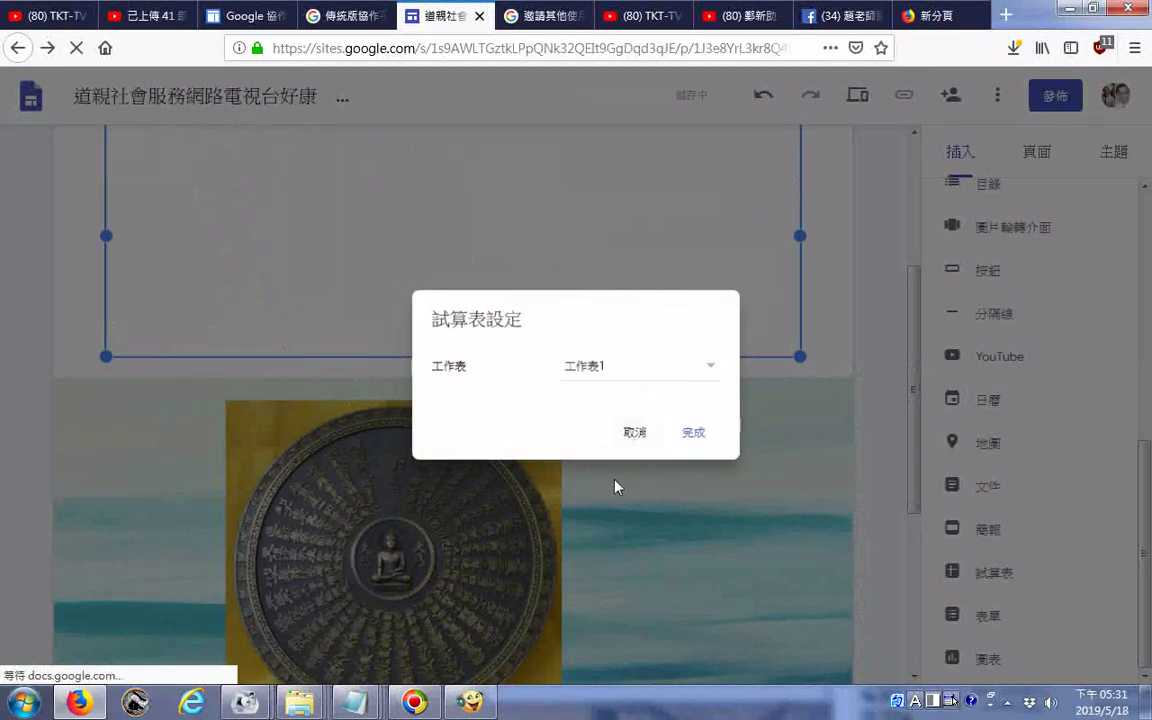
pyautogui.scroll(4, 620, 319)
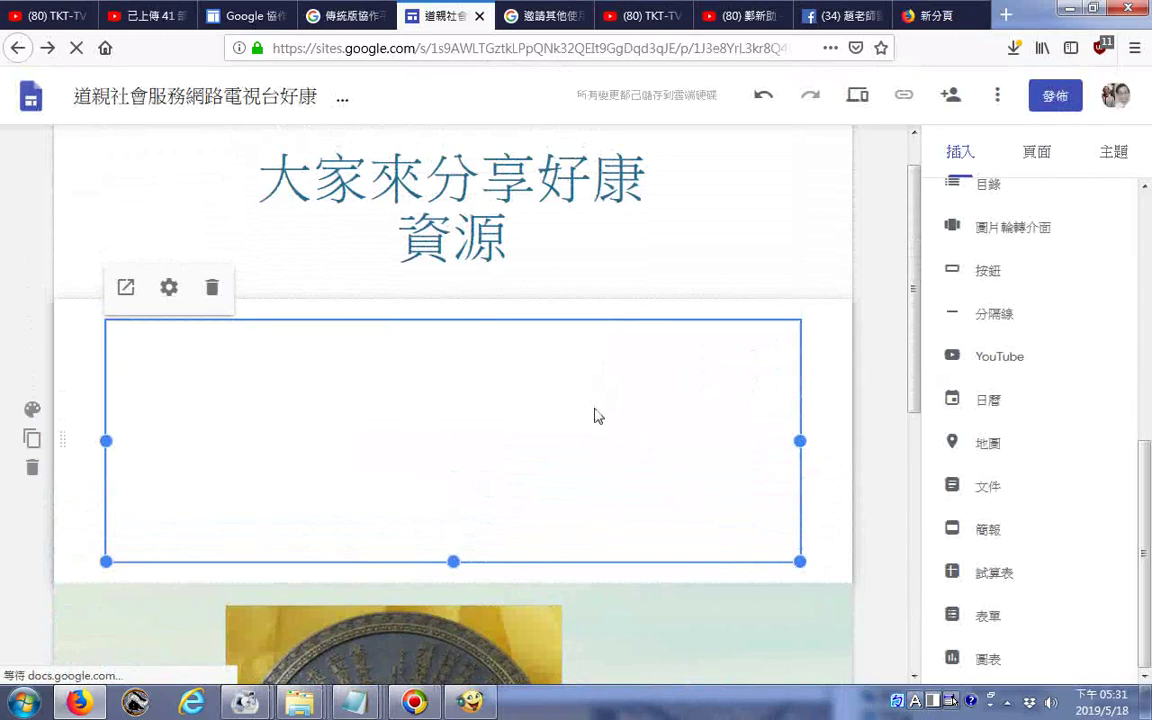
pyautogui.scroll(1, 595, 415)
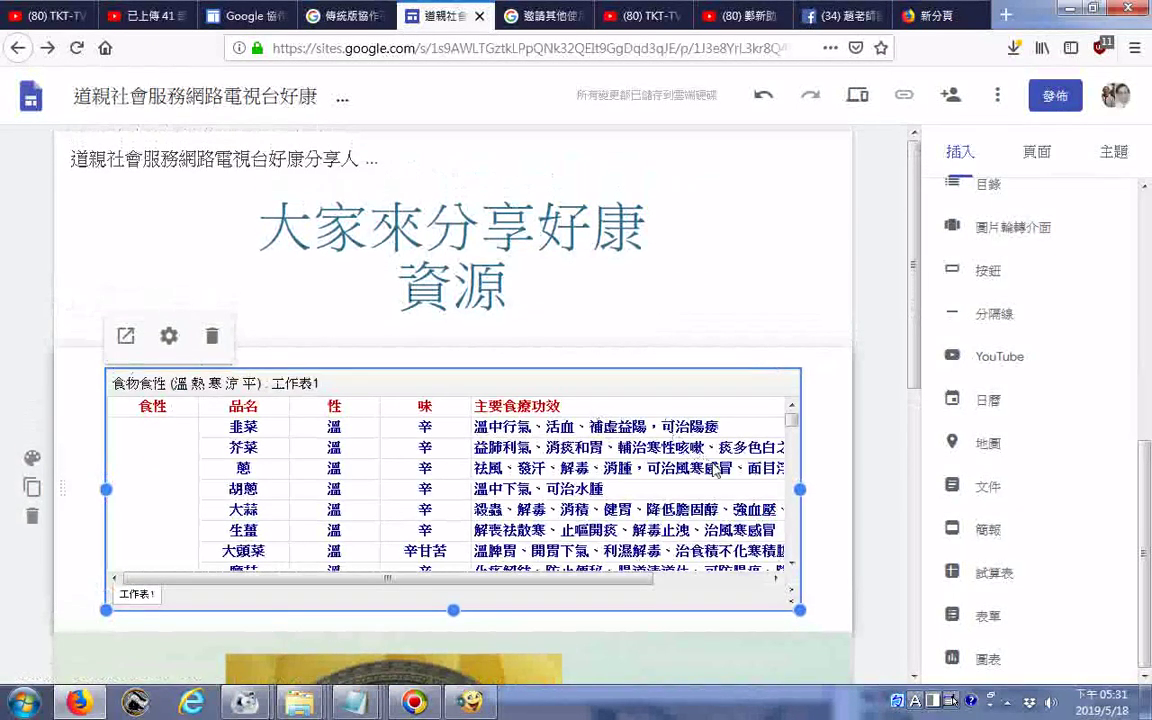
pyautogui.scroll(-2, 714, 468)
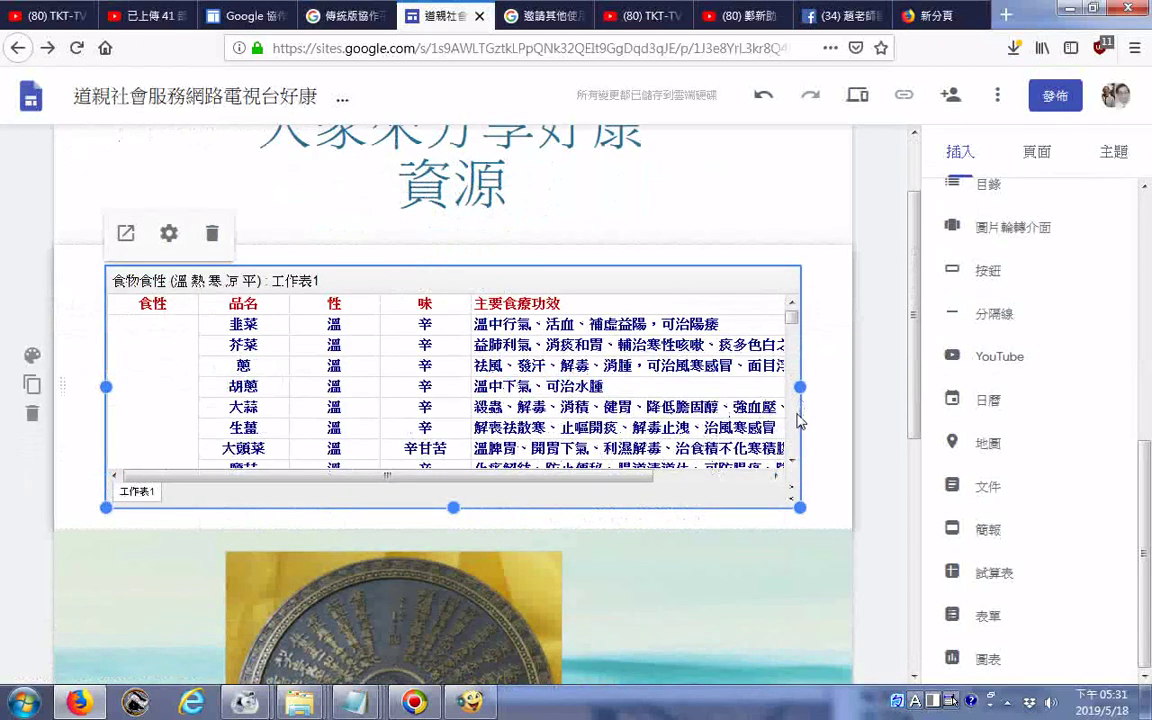
pyautogui.scroll(-5, 480, 411)
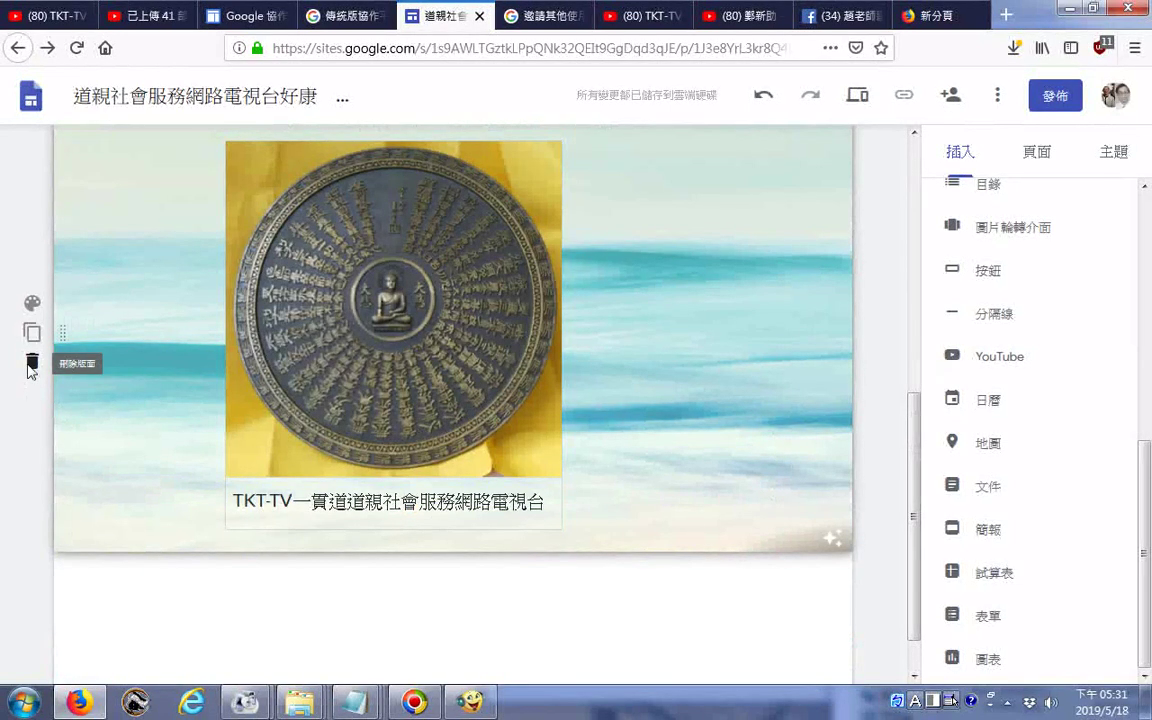
# - Preview the page in the large-screen and phone layouts, checking the embedded spreadsheet and the disc section beneath it
pyautogui.click(855, 100)
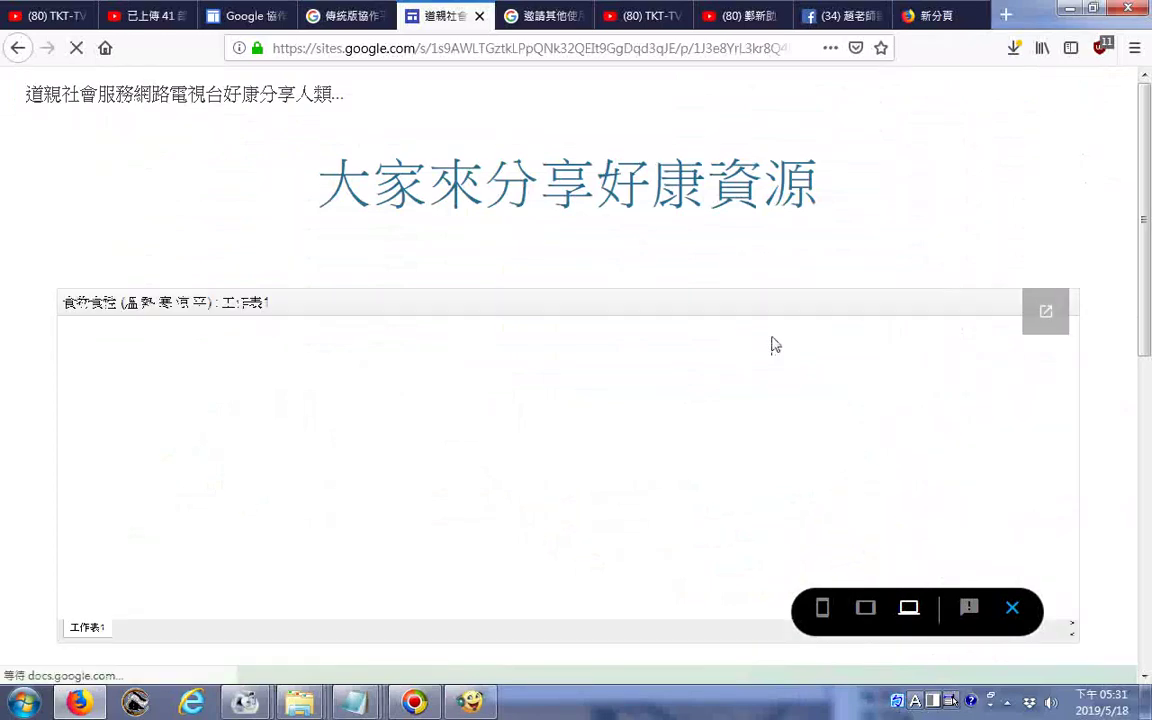
pyautogui.scroll(-8, 771, 343)
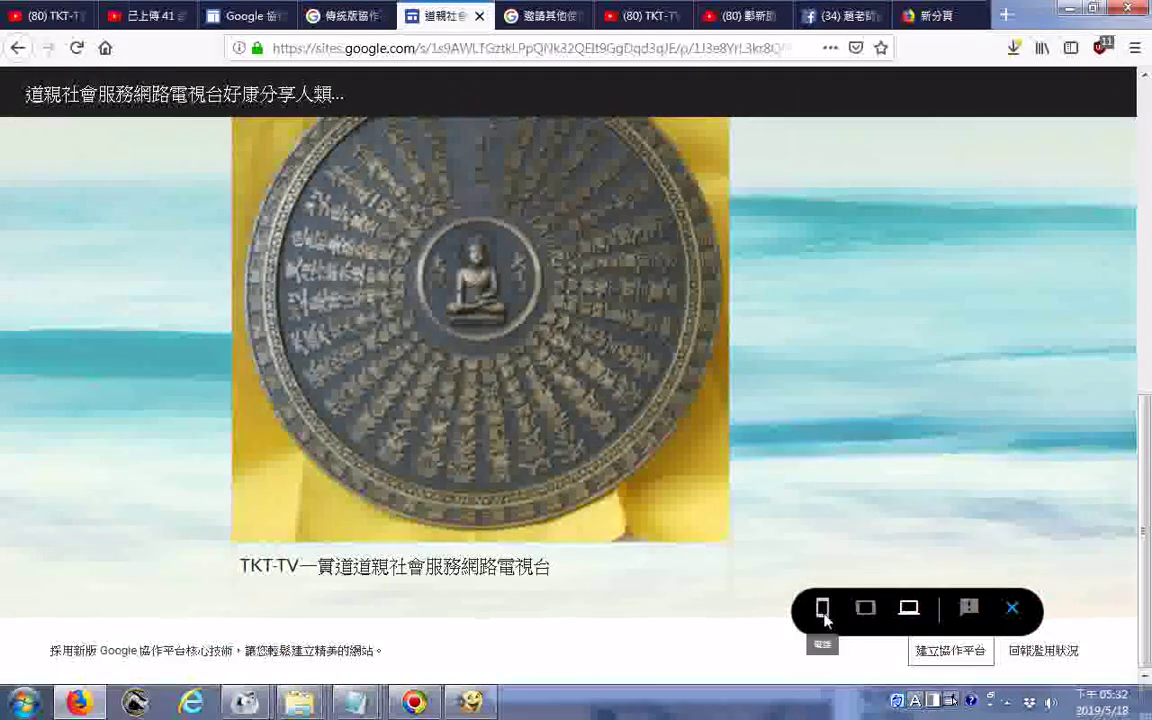
pyautogui.click(822, 608)
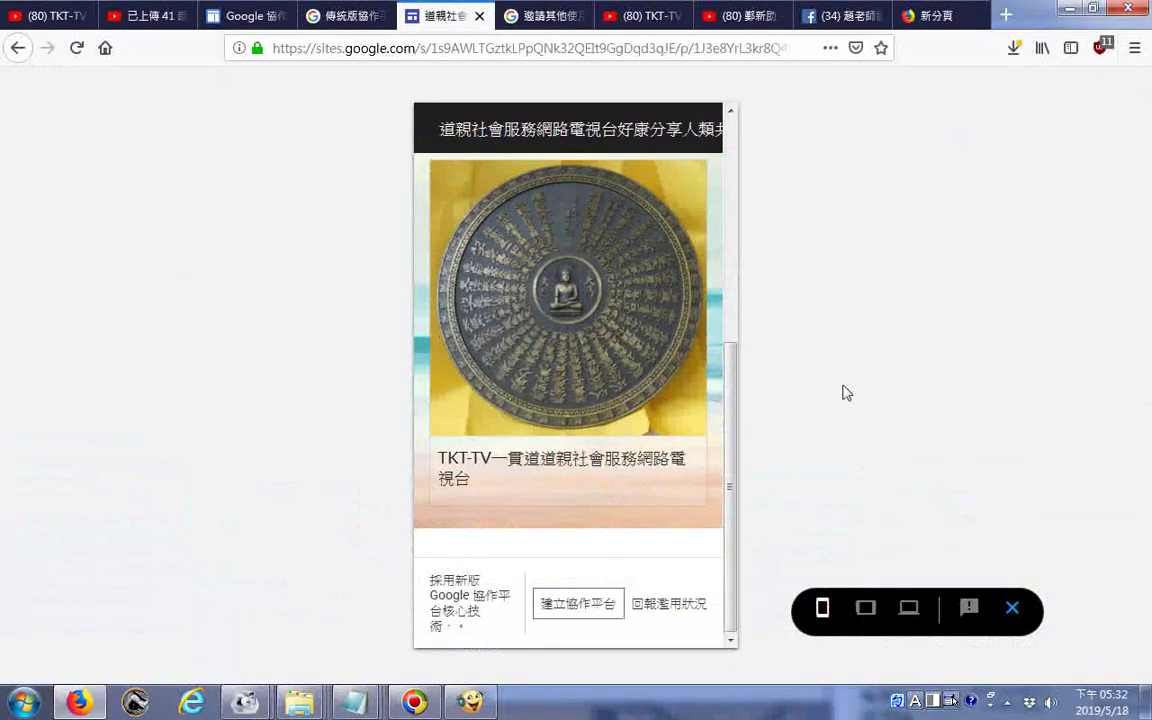
pyautogui.click(729, 291)
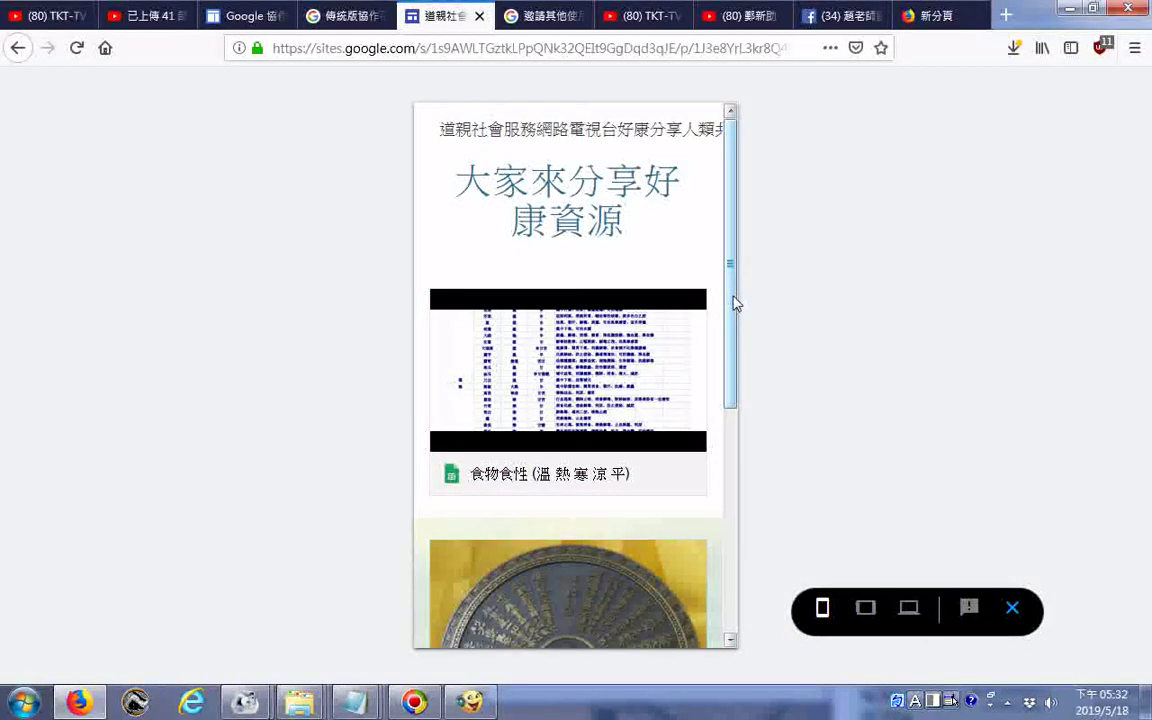
pyautogui.moveTo(735, 303); pyautogui.dragTo(715, 468)
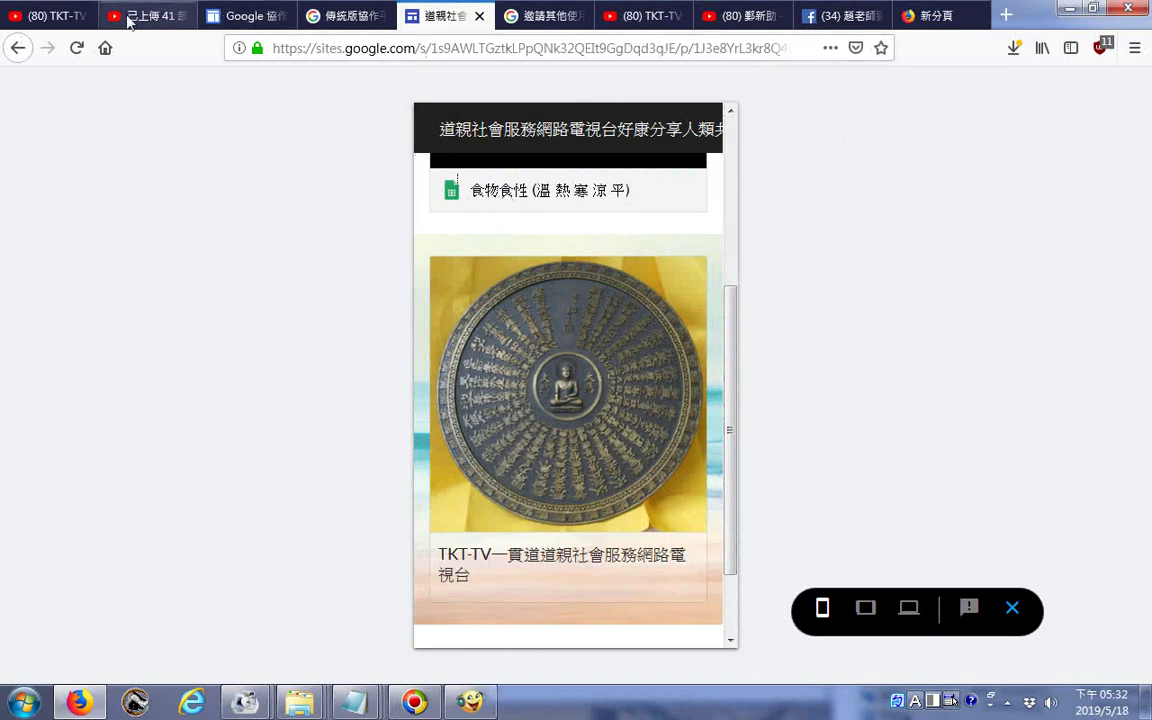
# - Leave the preview and undo the insertion of the embedded 食物食性 spreadsheet
pyautogui.click(1012, 607)
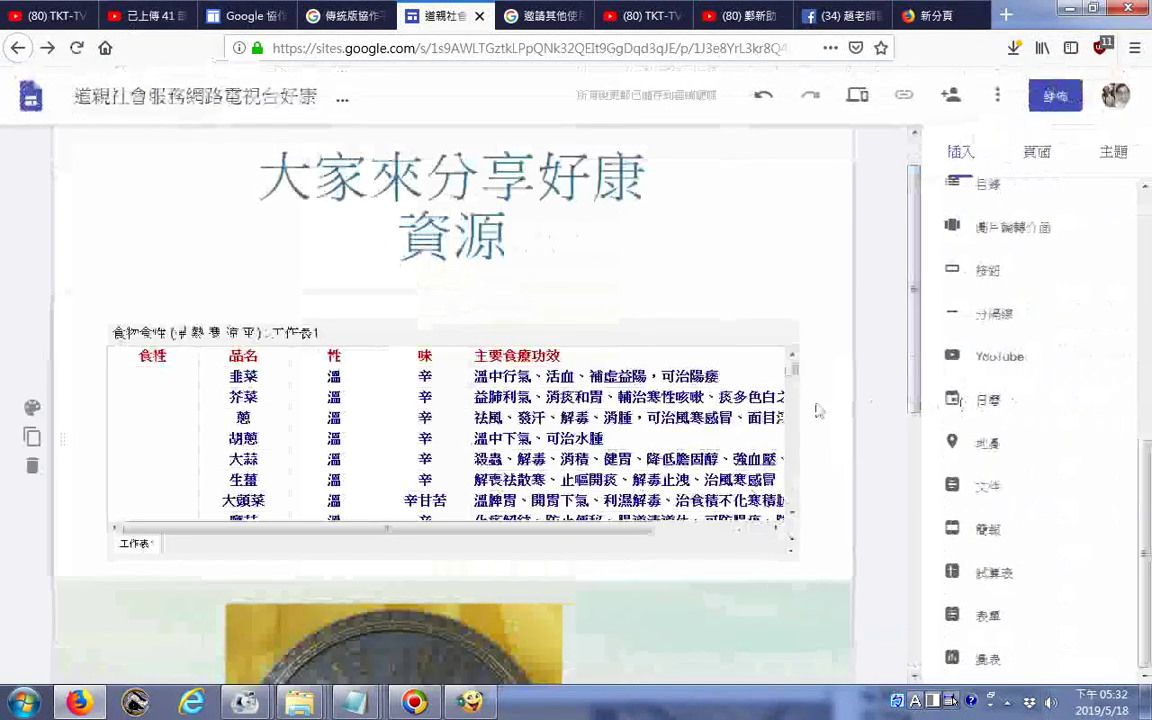
pyautogui.click(764, 100)
# - Add a page footer below the disc section and set its text style to the largest 標題
pyautogui.scroll(-3, 728, 378)
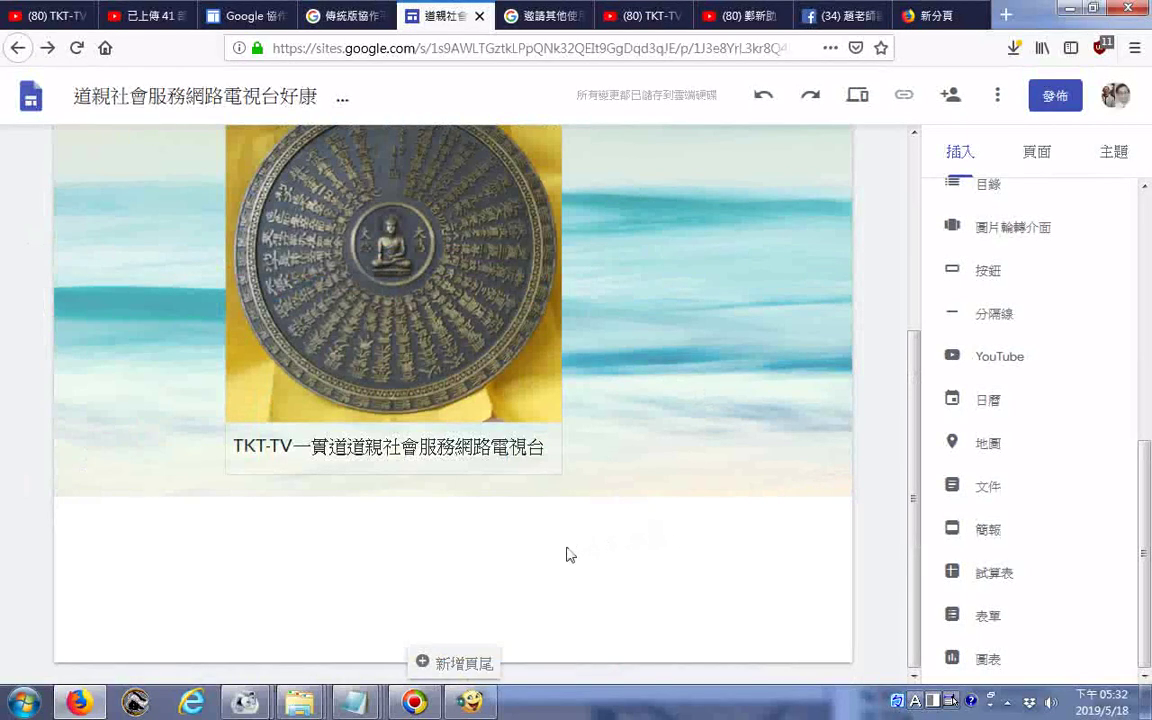
pyautogui.click(464, 666)
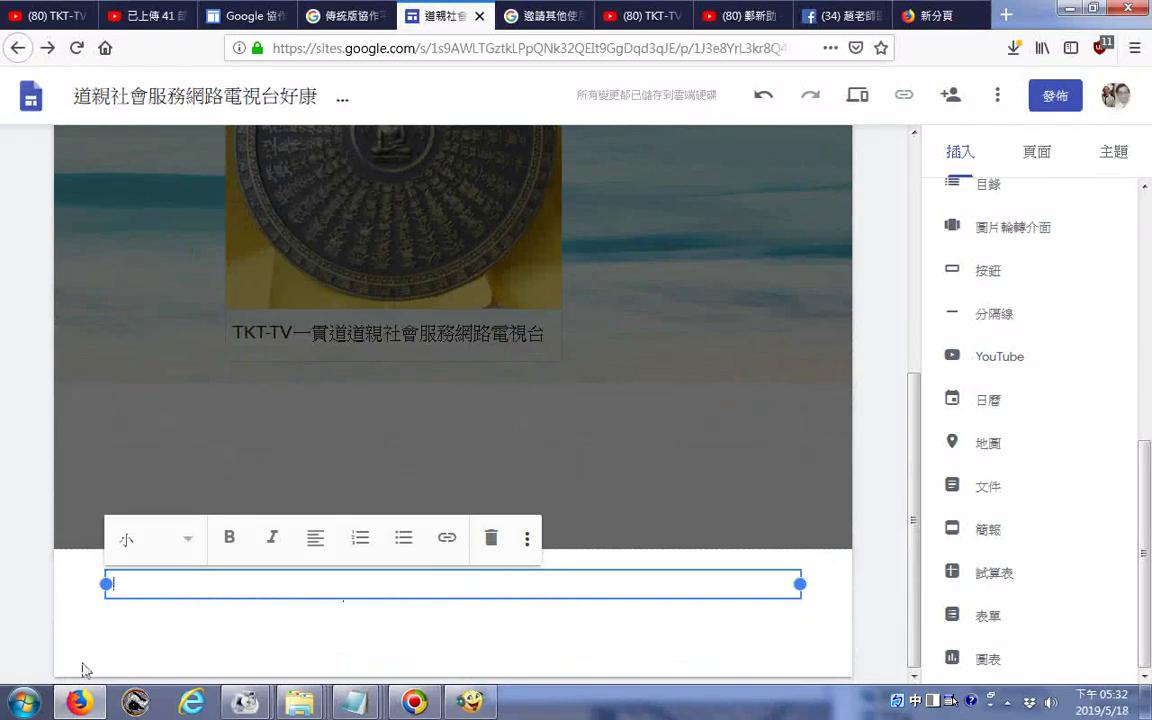
pyautogui.click(187, 546)
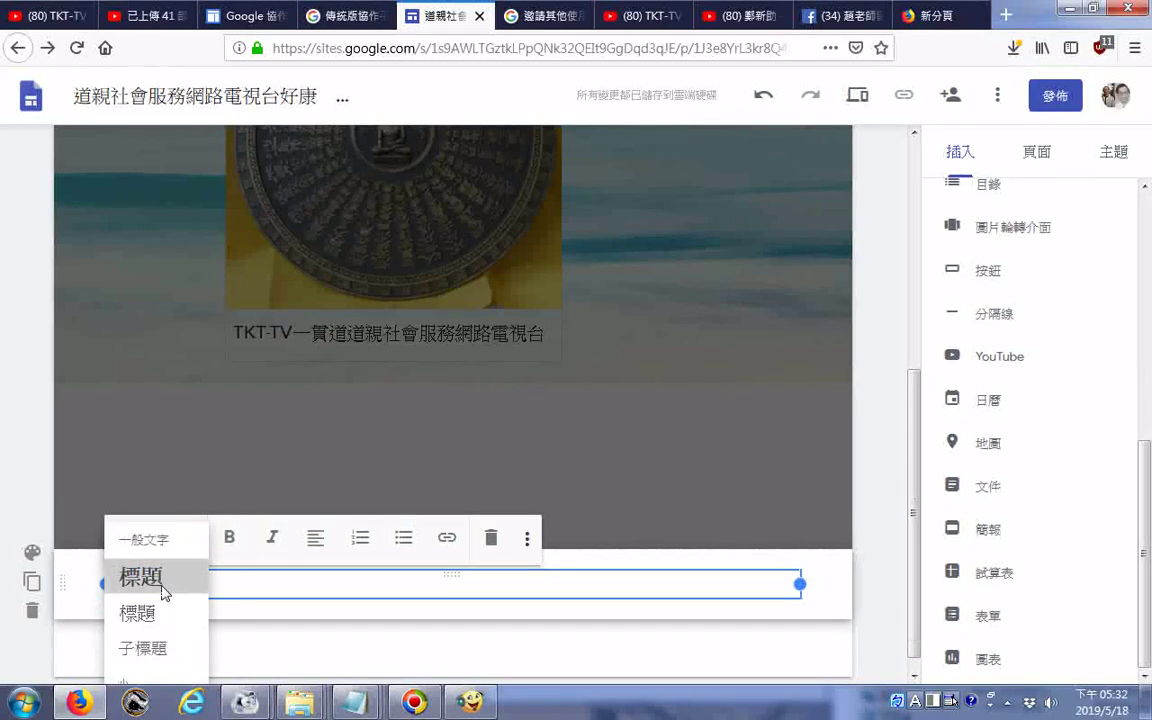
pyautogui.click(141, 578)
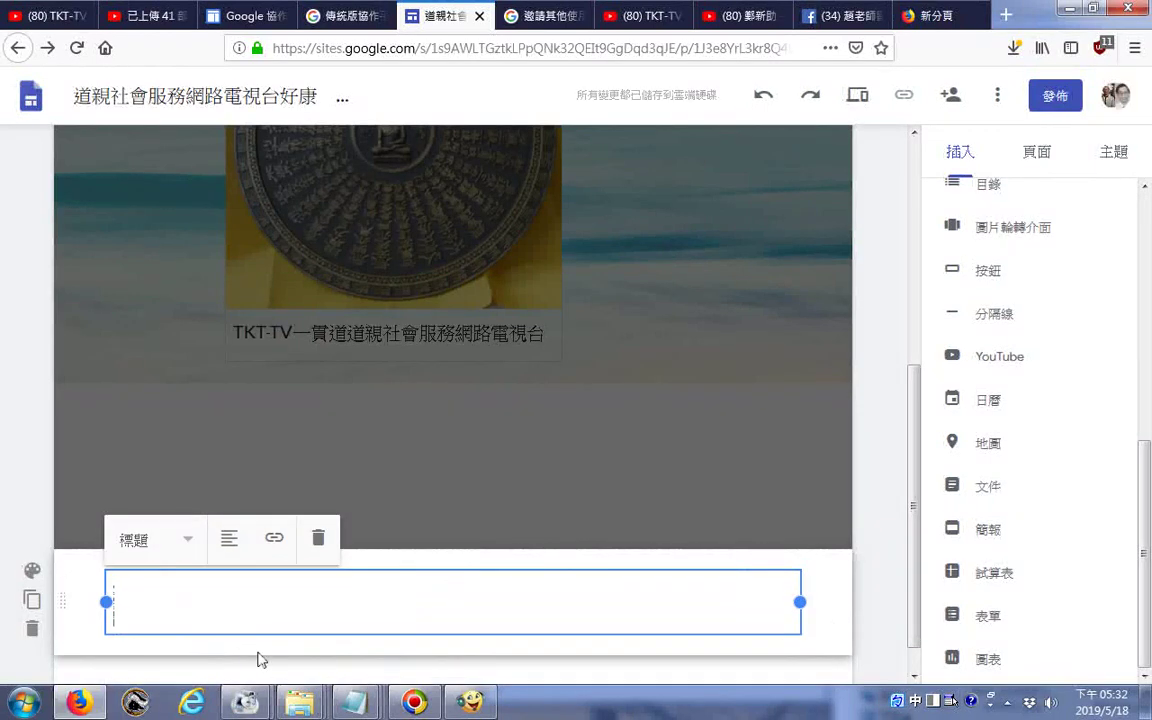
# - Enter 歡迎有緣大眾訂閱功德同享 as the footer text
pyautogui.write('ㄏㄨ')
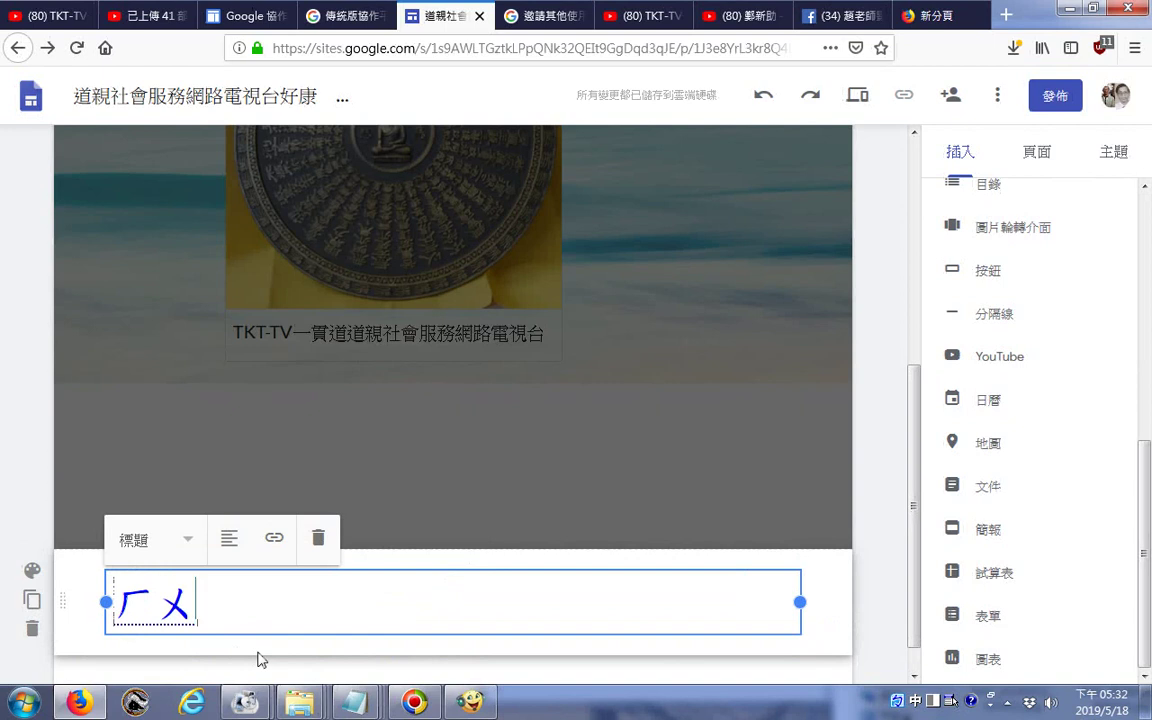
pyautogui.write('ㄢ ㄧㄥˊ')
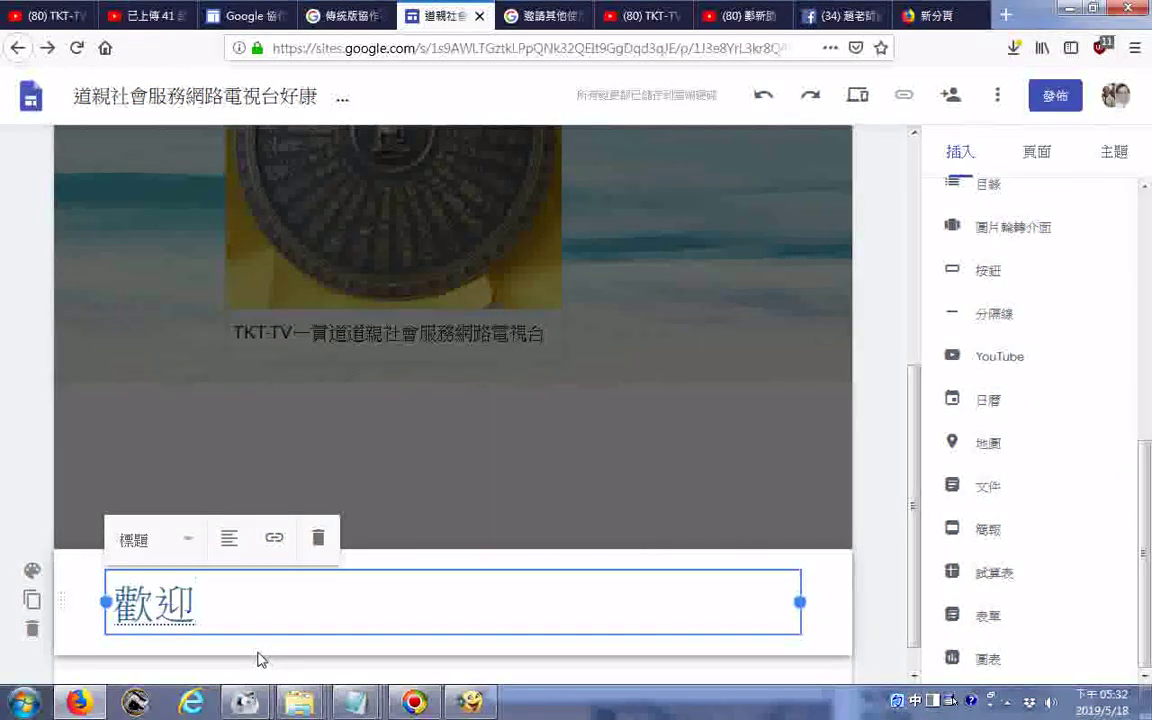
pyautogui.press('Return')
pyautogui.write('ㄧㄡ')
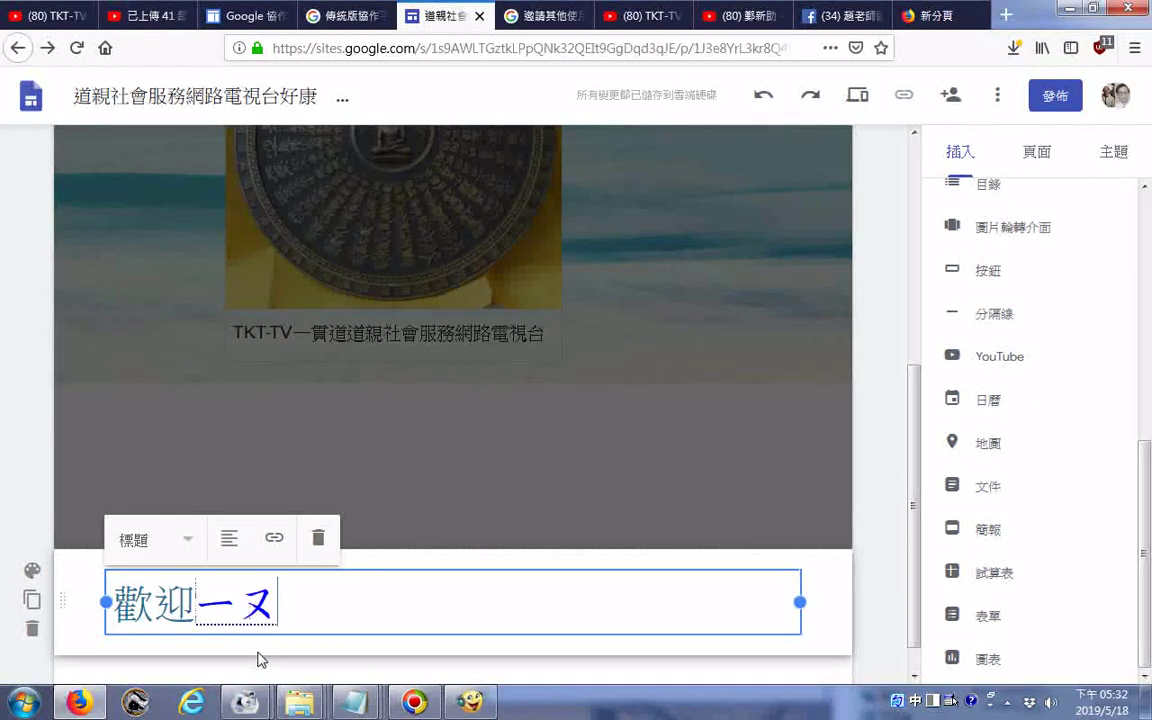
pyautogui.write('ˇㄩㄢˊㄉ')
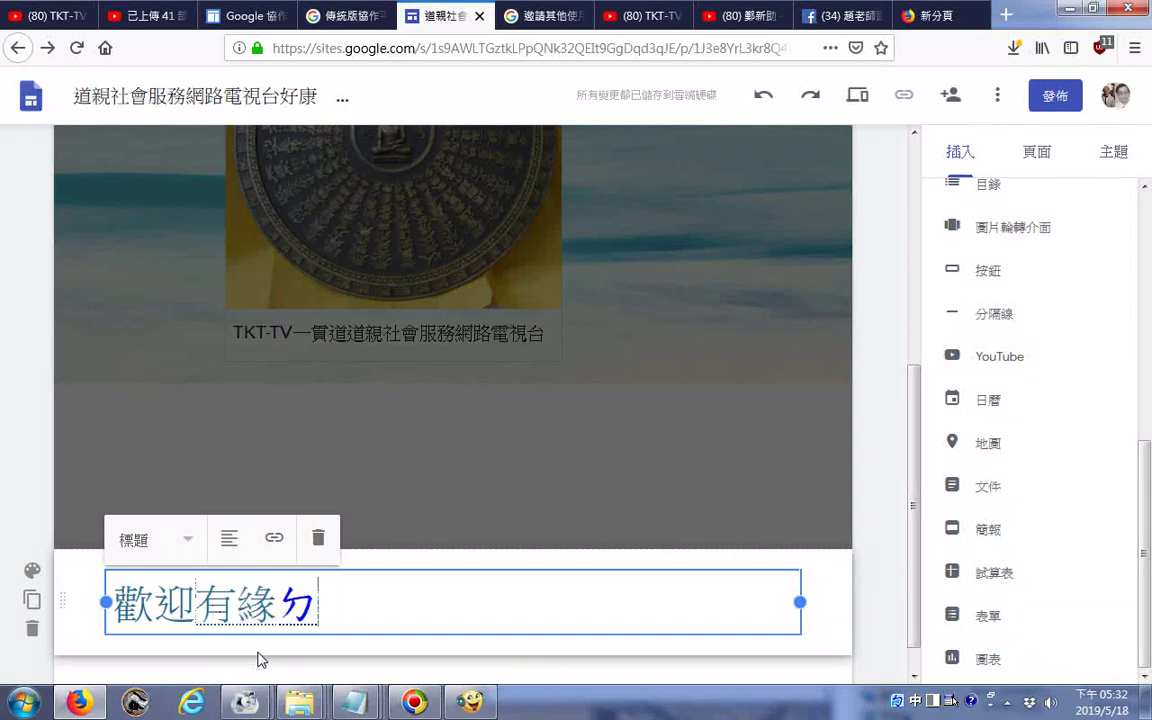
pyautogui.write('ㄚˋㄓㄨㄥ')
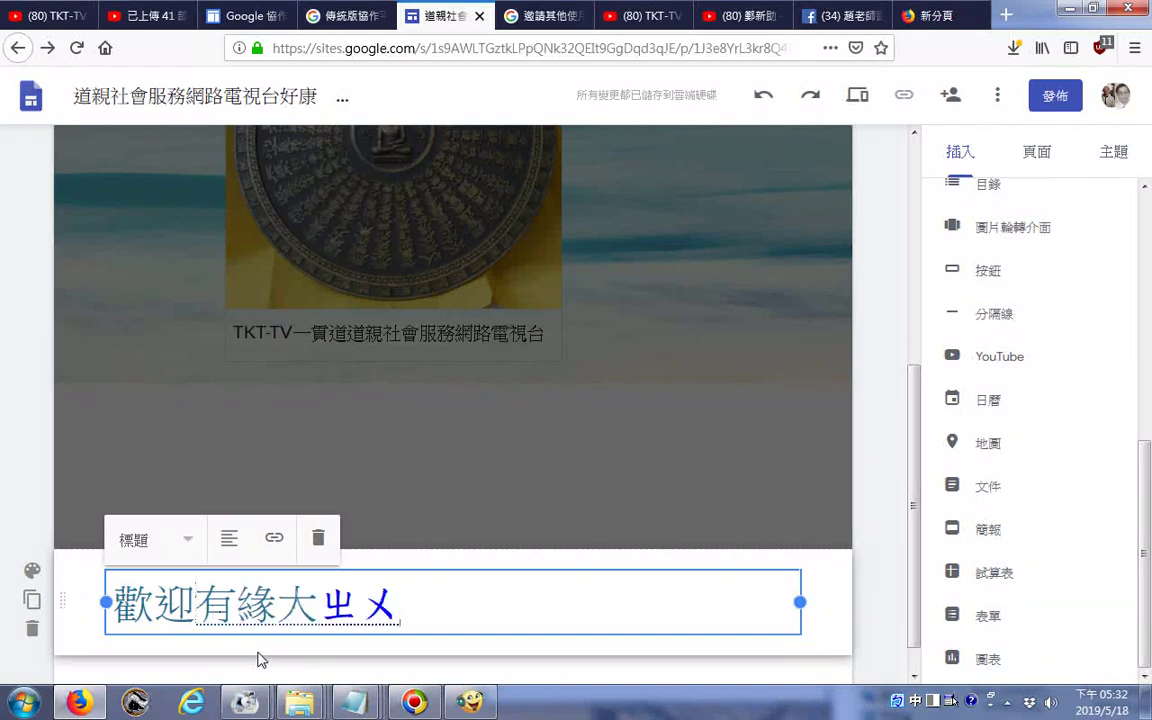
pyautogui.write('ˋㄉㄧ')
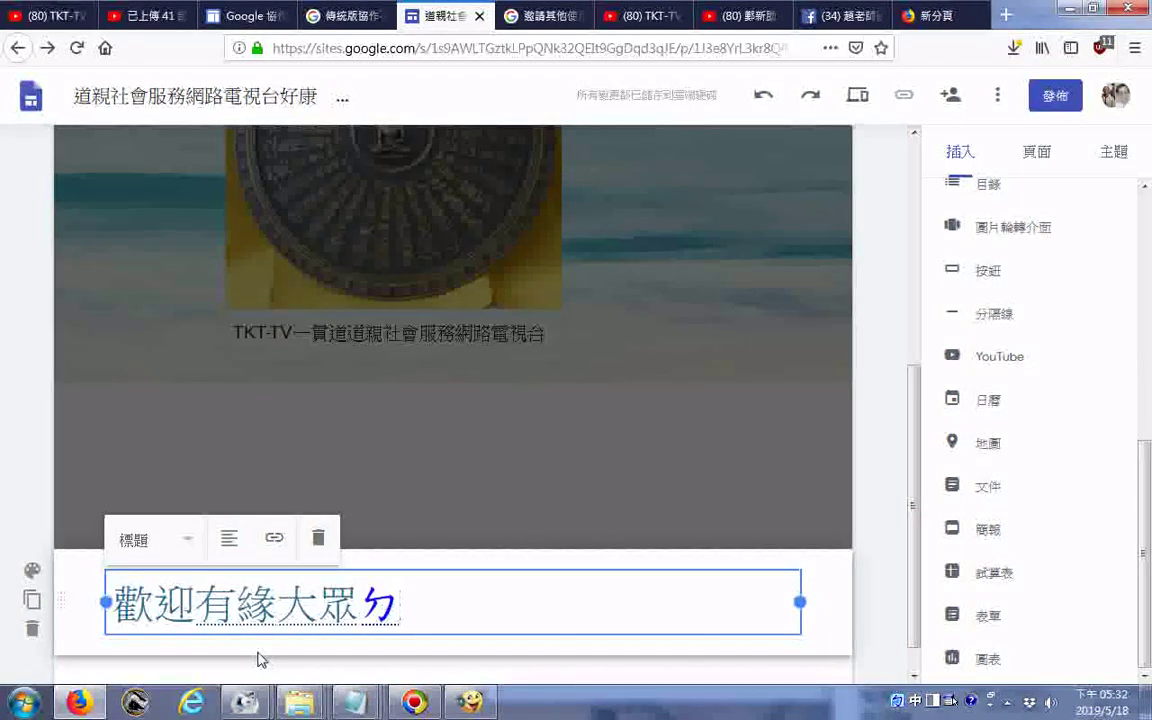
pyautogui.write('ㄥˋ')
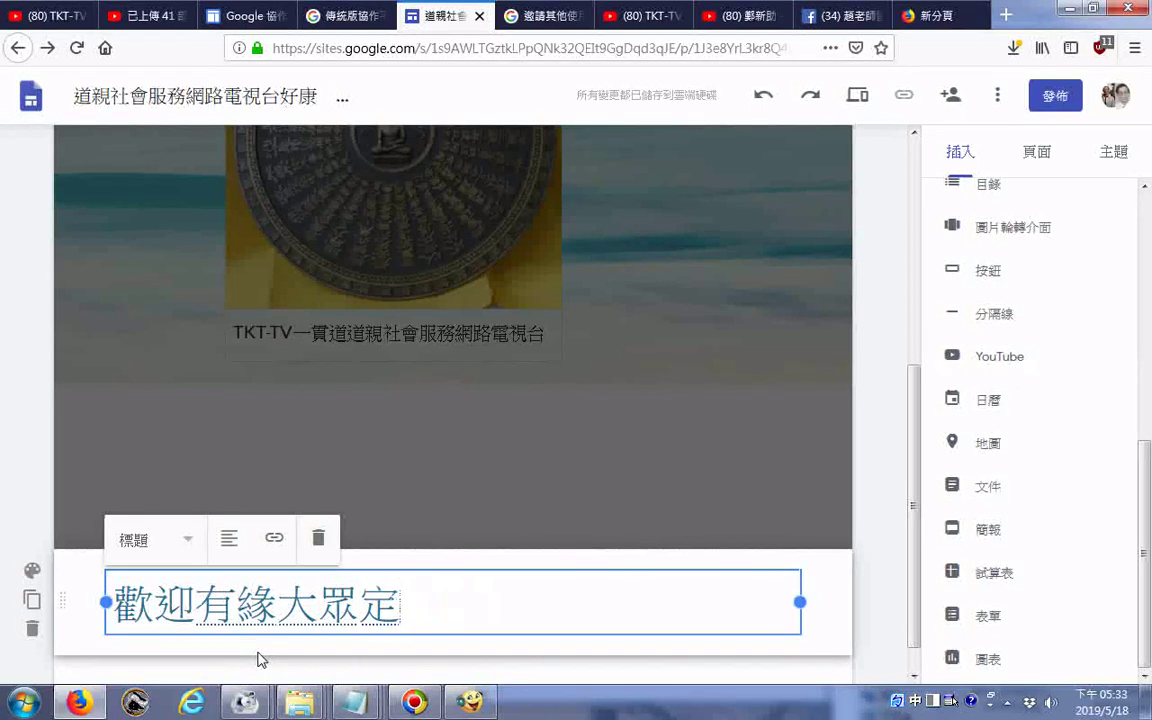
pyautogui.write('ㄩㄝˋ')
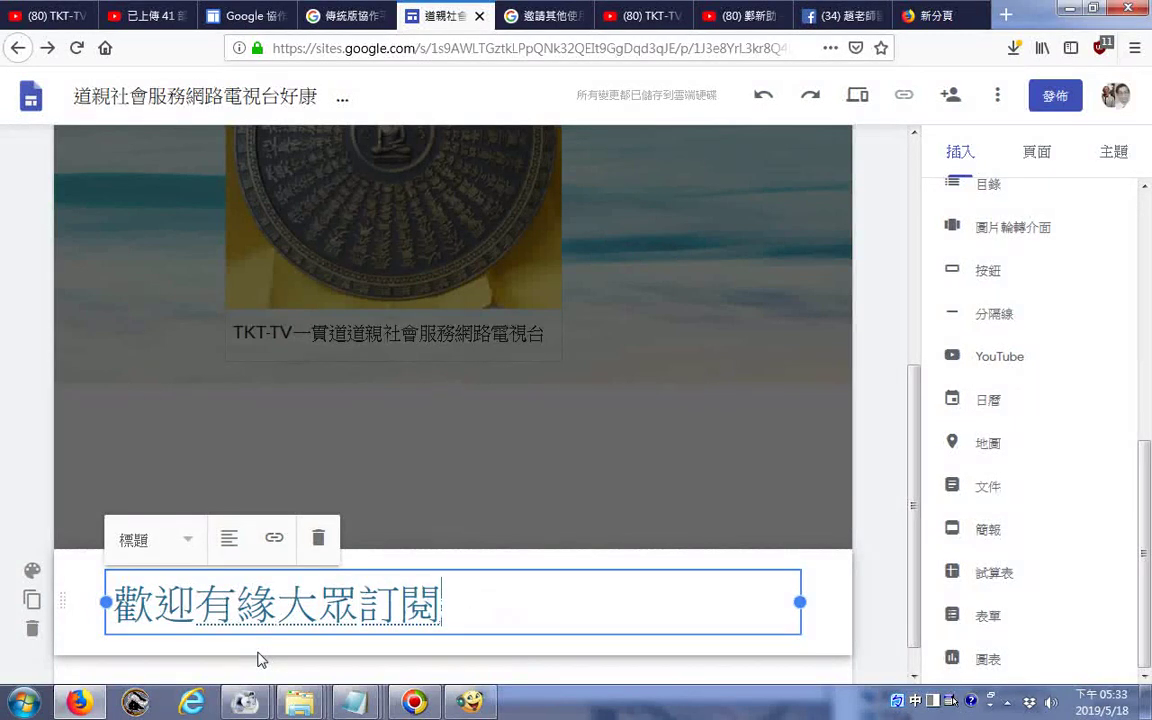
pyautogui.press('Return')
pyautogui.write('《')
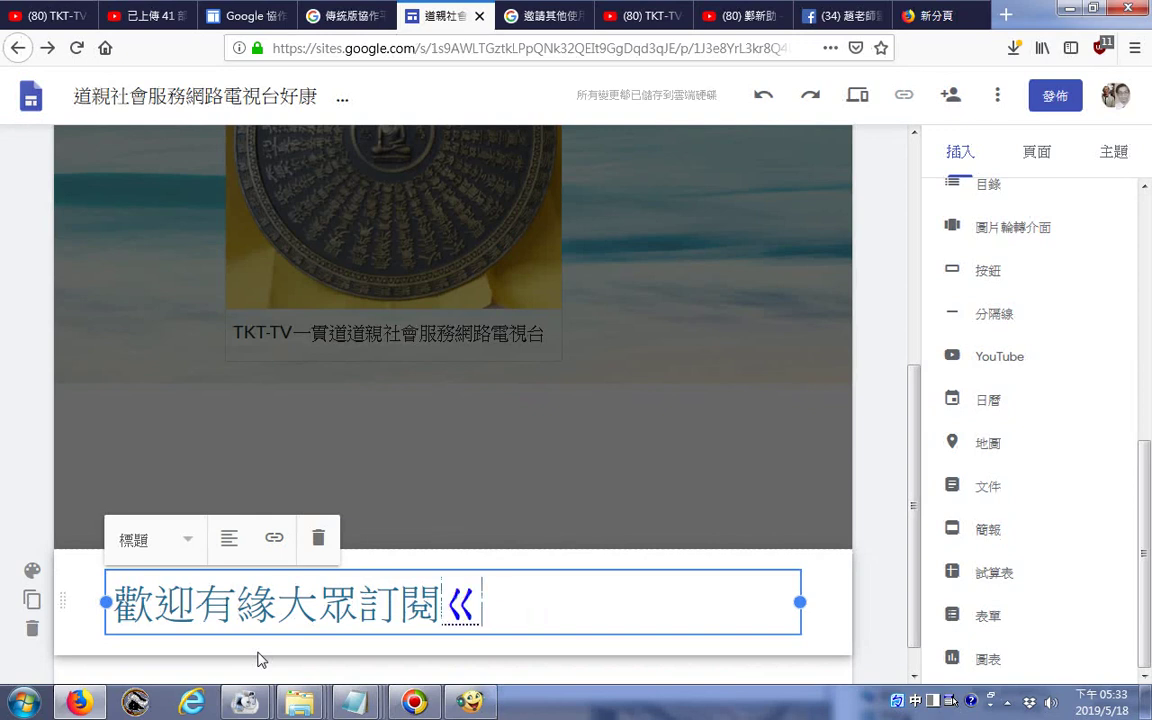
pyautogui.write('ㄨ ㄉㄜ')
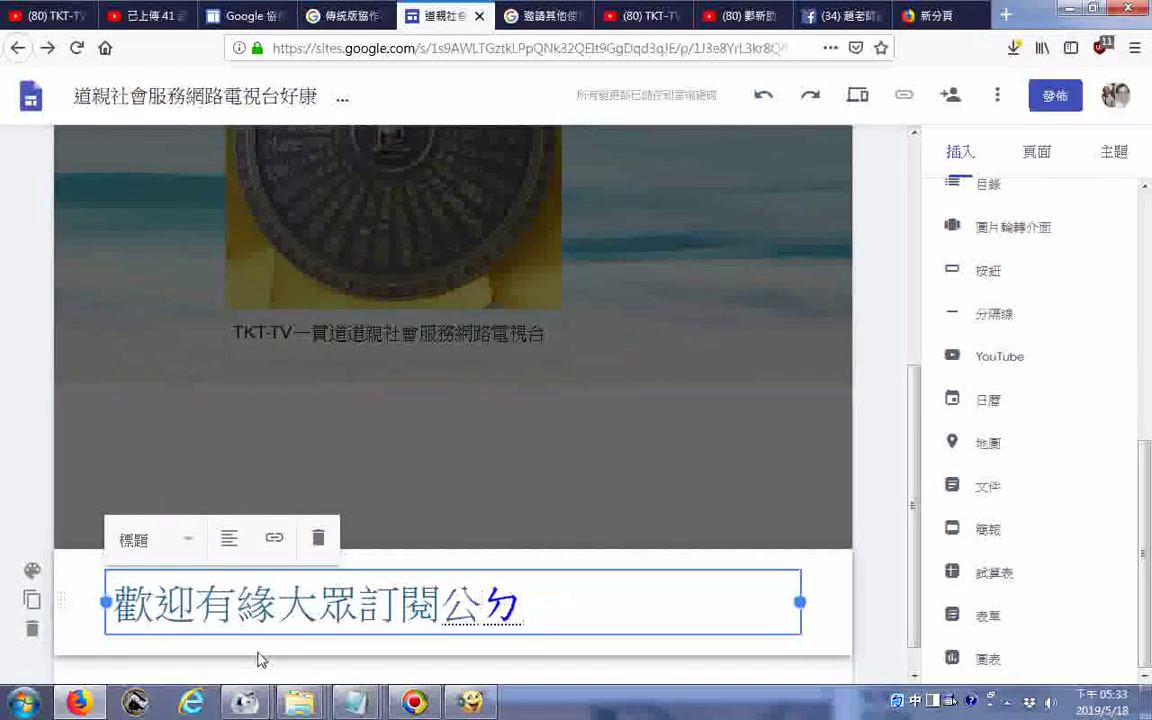
pyautogui.write('ˊㄊㄨㄥ')
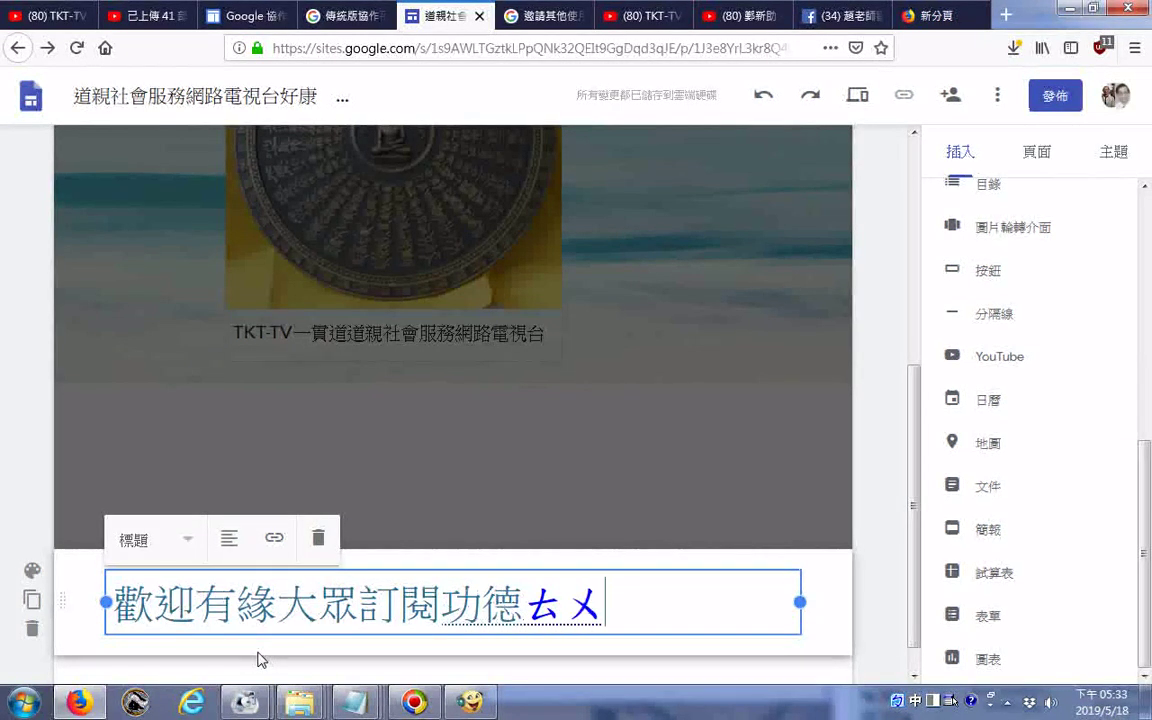
pyautogui.write('ˊㄒㄧㄤˇ')
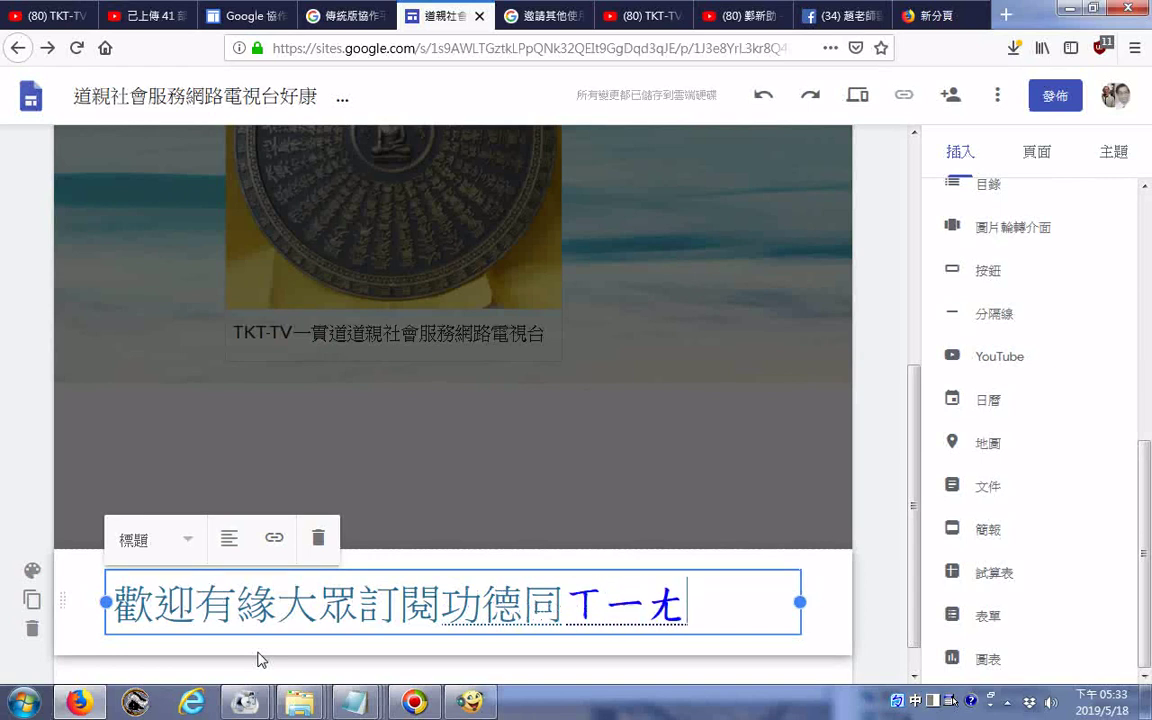
pyautogui.press('Return')
# - Insert 本電視台 before 功德同享 in the footer text and finish editing the footer
pyautogui.press('Left')
pyautogui.press('Left')
pyautogui.press('Left')
pyautogui.press('Left')
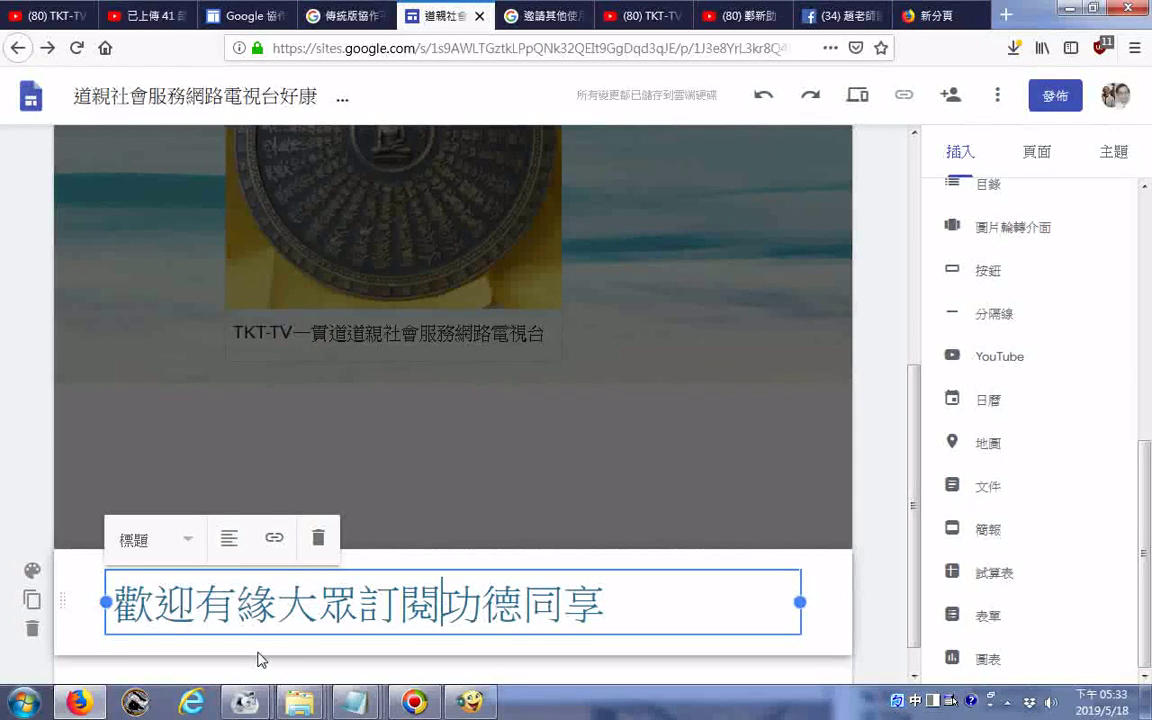
pyautogui.write('ㄅ')
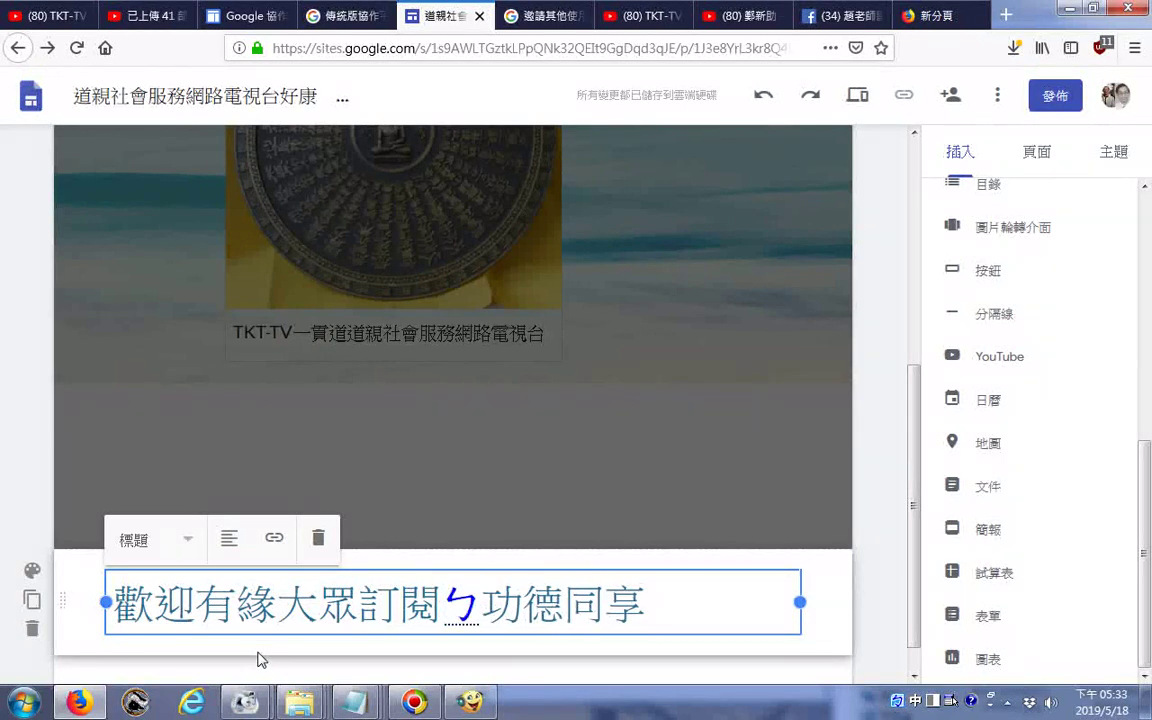
pyautogui.write('ㄣˇ')
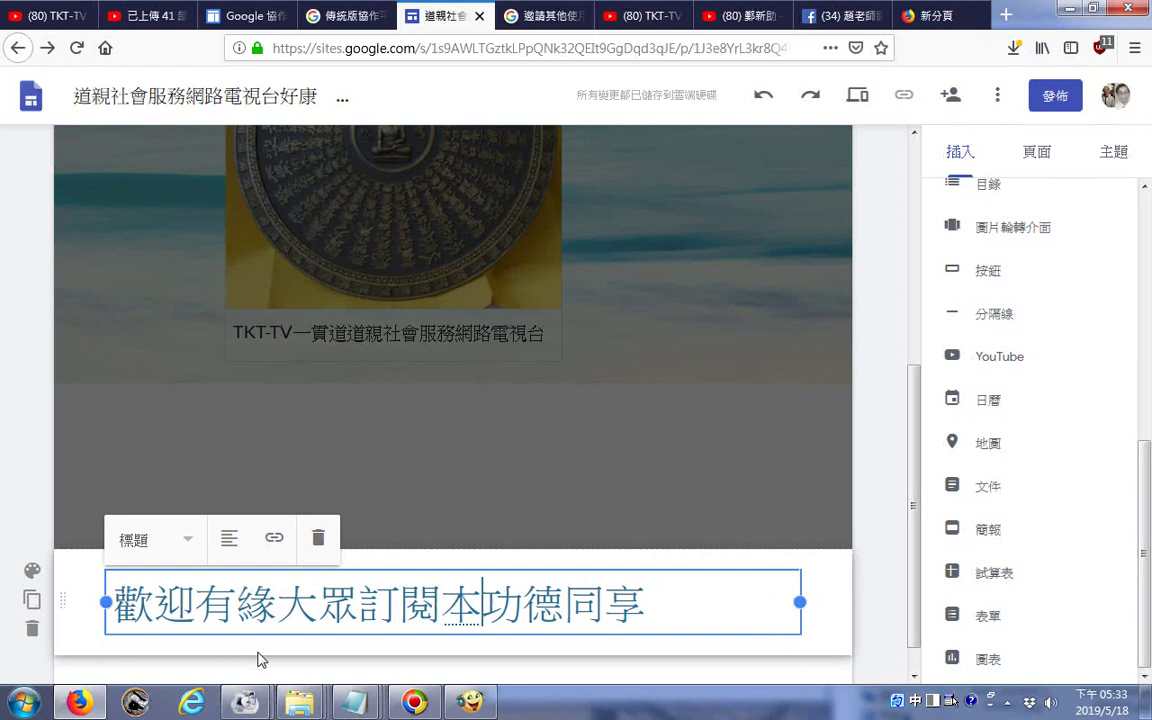
pyautogui.write('ㄉㄧㄢˋ')
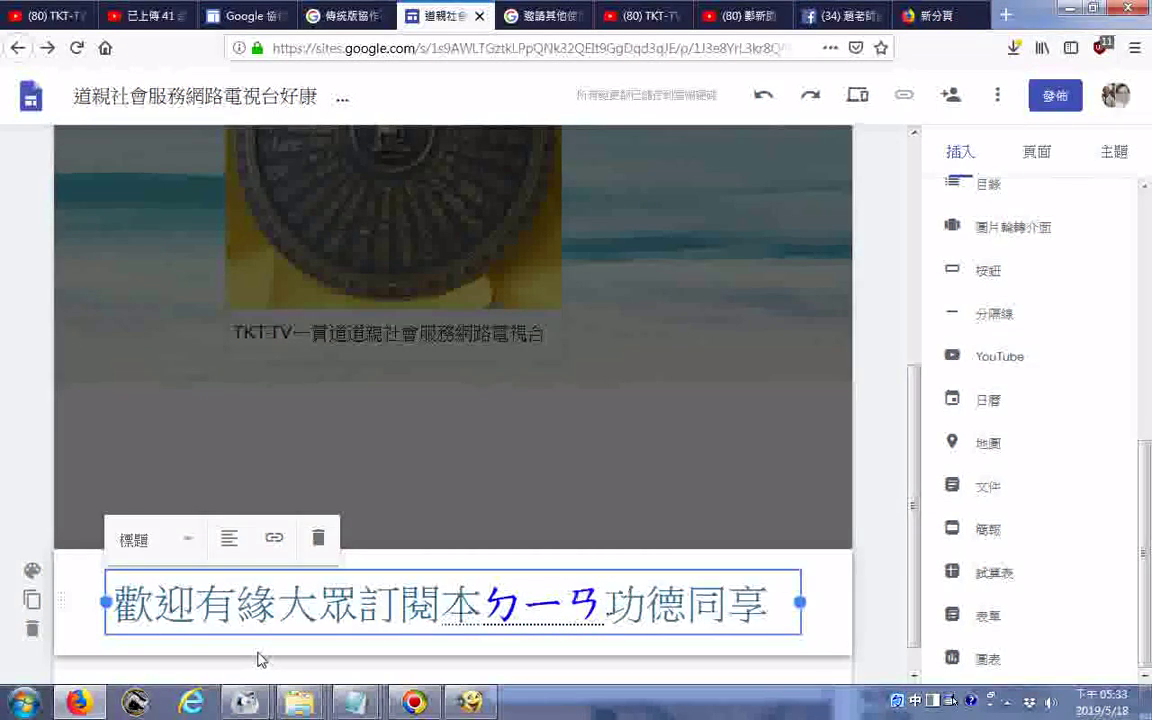
pyautogui.write('ㄕˋㄊㄞˊ')
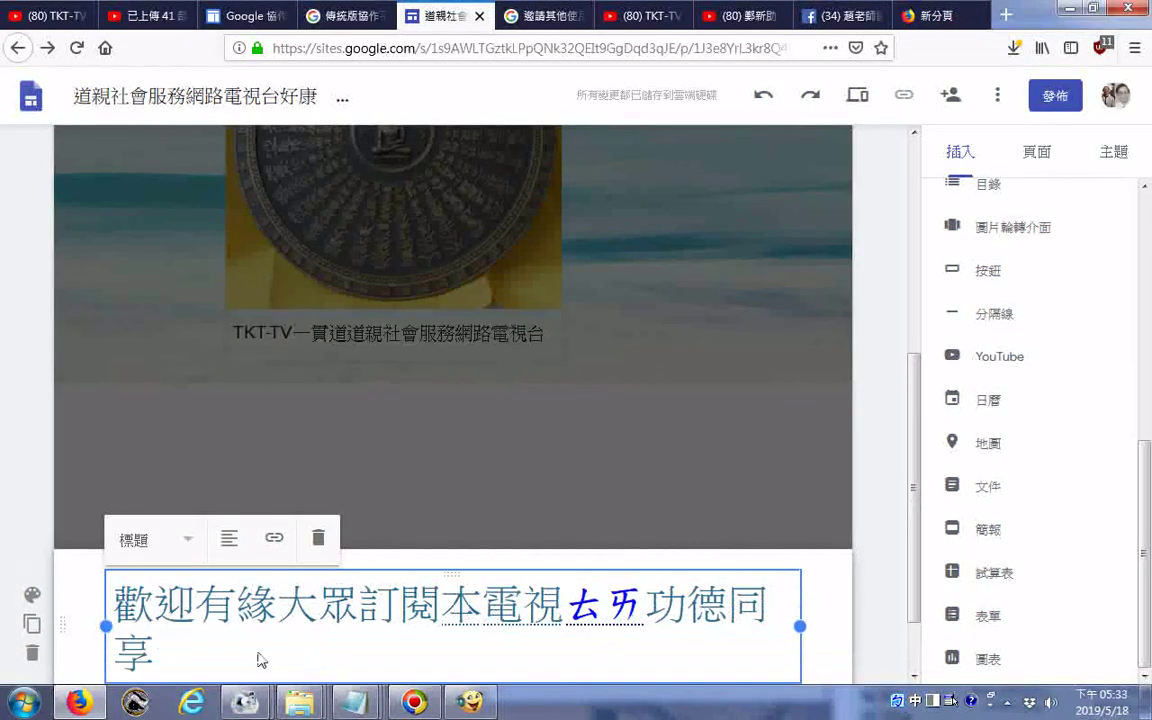
pyautogui.press('Return')
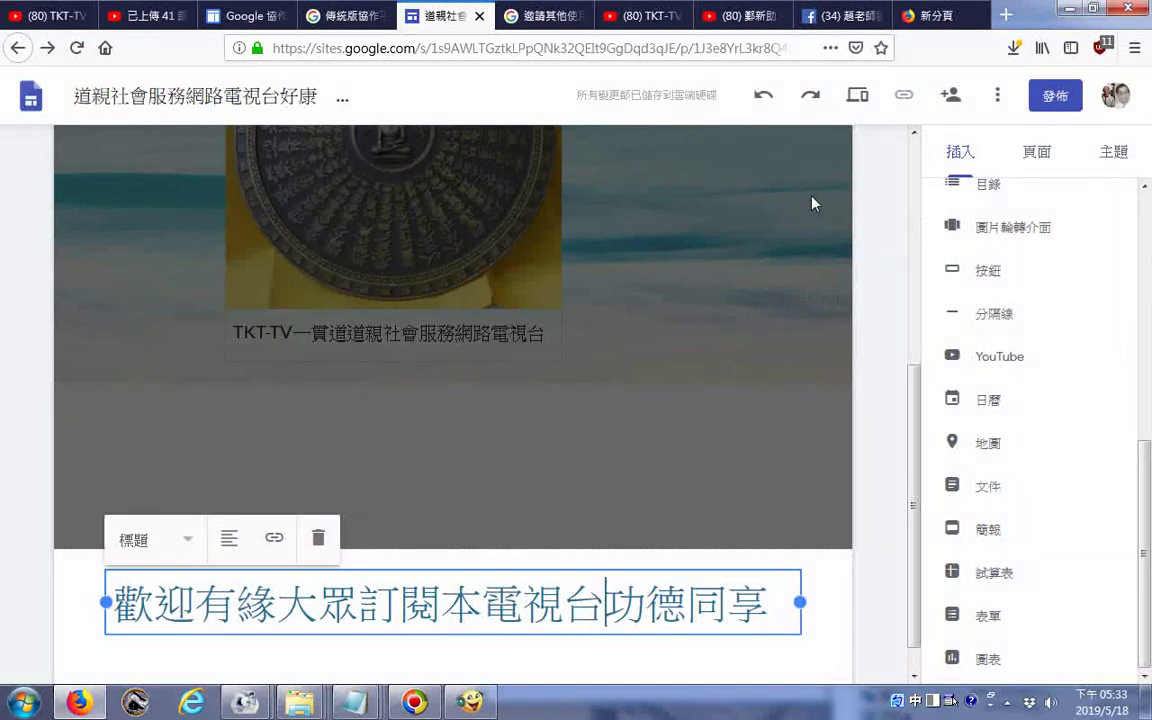
pyautogui.write('，')
pyautogui.press('BackSpace')
pyautogui.click(877, 435)
# - Preview the page in the phone layout from its title to the new footer, and return to the editor
pyautogui.scroll(5, 877, 435)
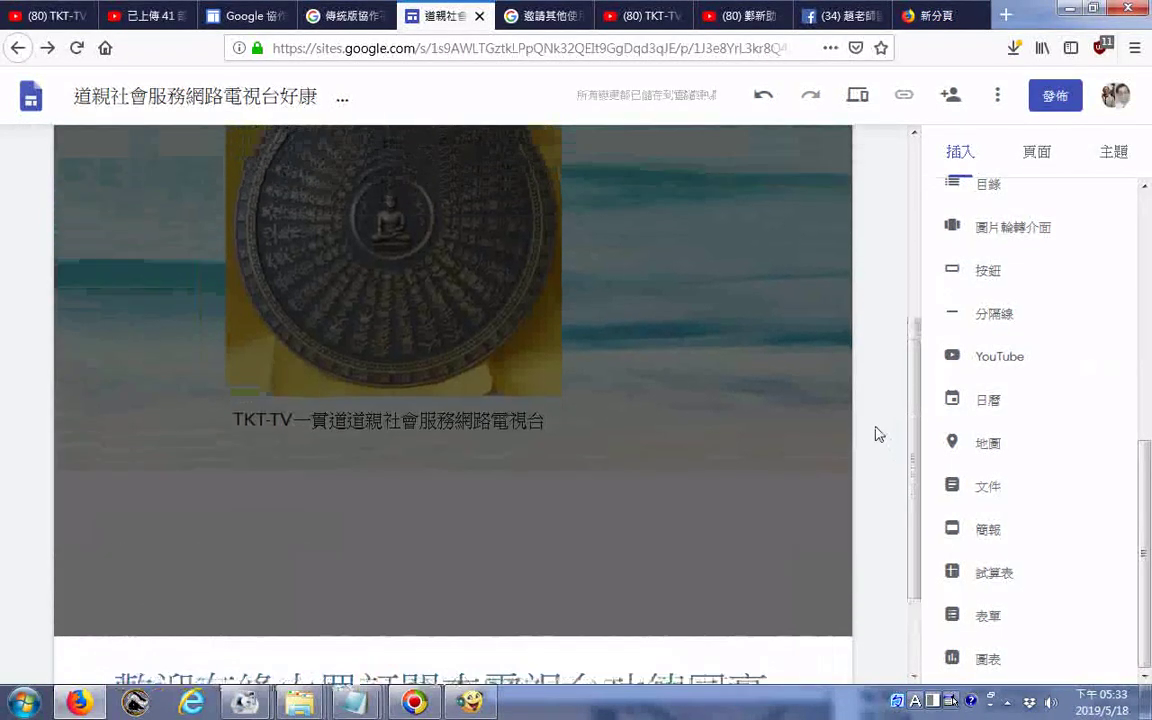
pyautogui.scroll(1, 877, 425)
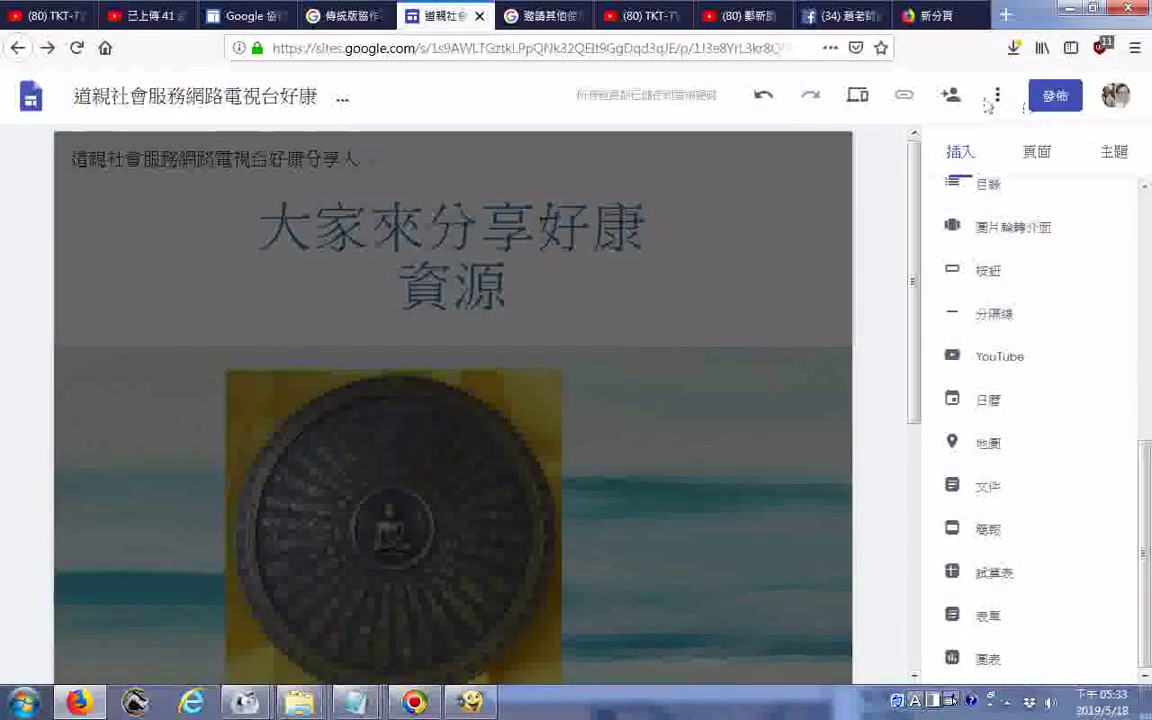
pyautogui.click(866, 99)
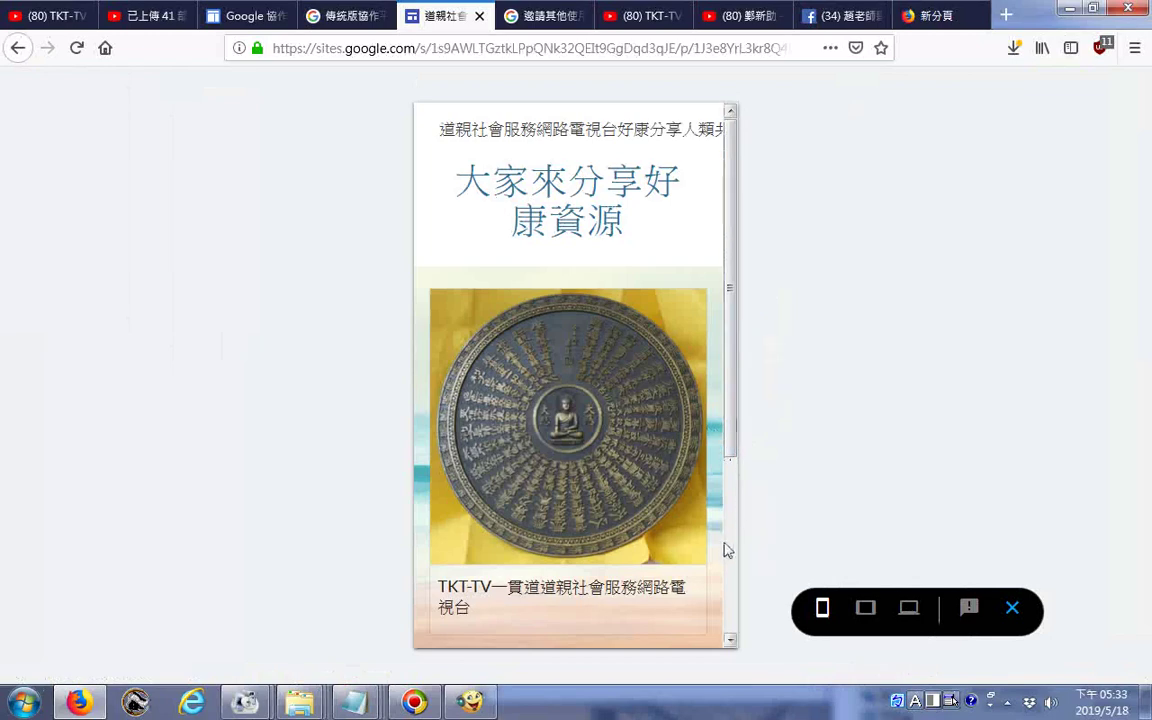
pyautogui.scroll(-1, 735, 615)
pyautogui.scroll(-5, 735, 615)
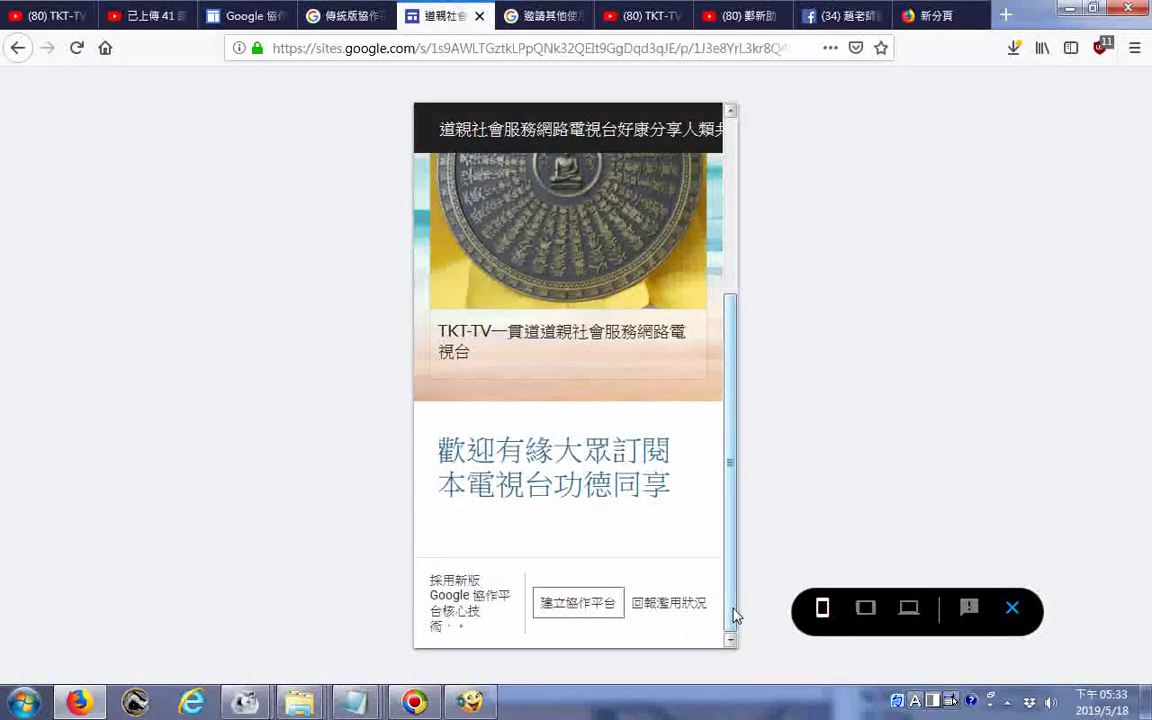
pyautogui.moveTo(740, 586); pyautogui.dragTo(792, 342)
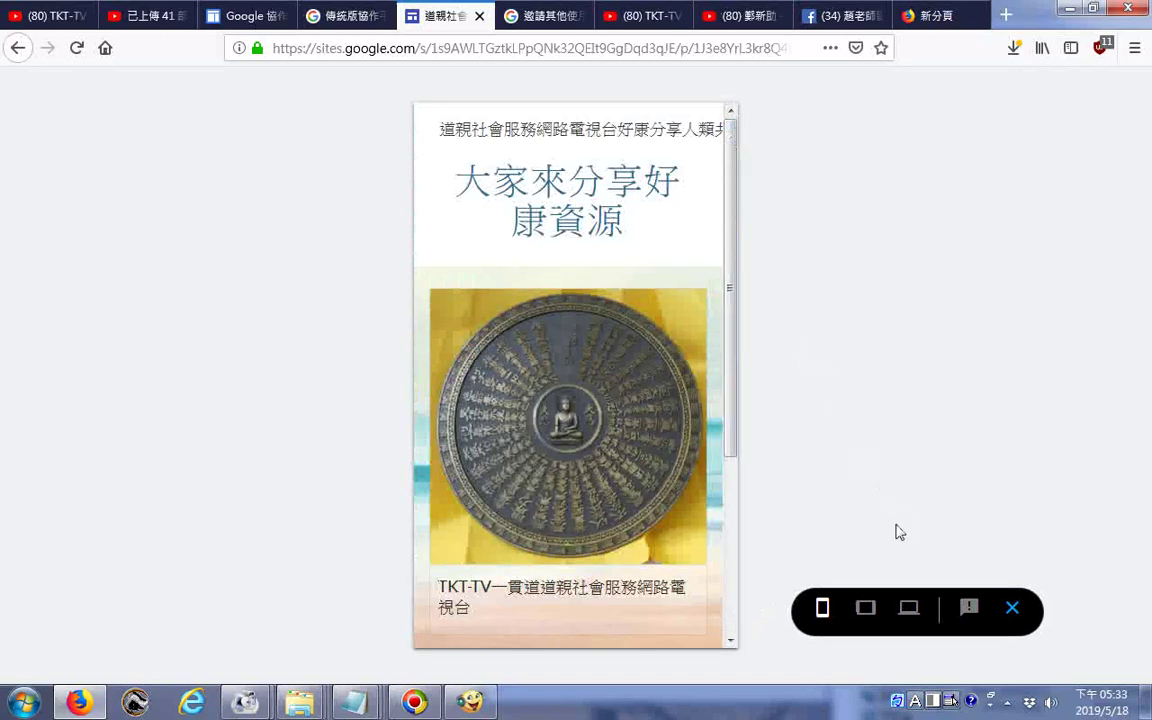
pyautogui.click(1013, 609)
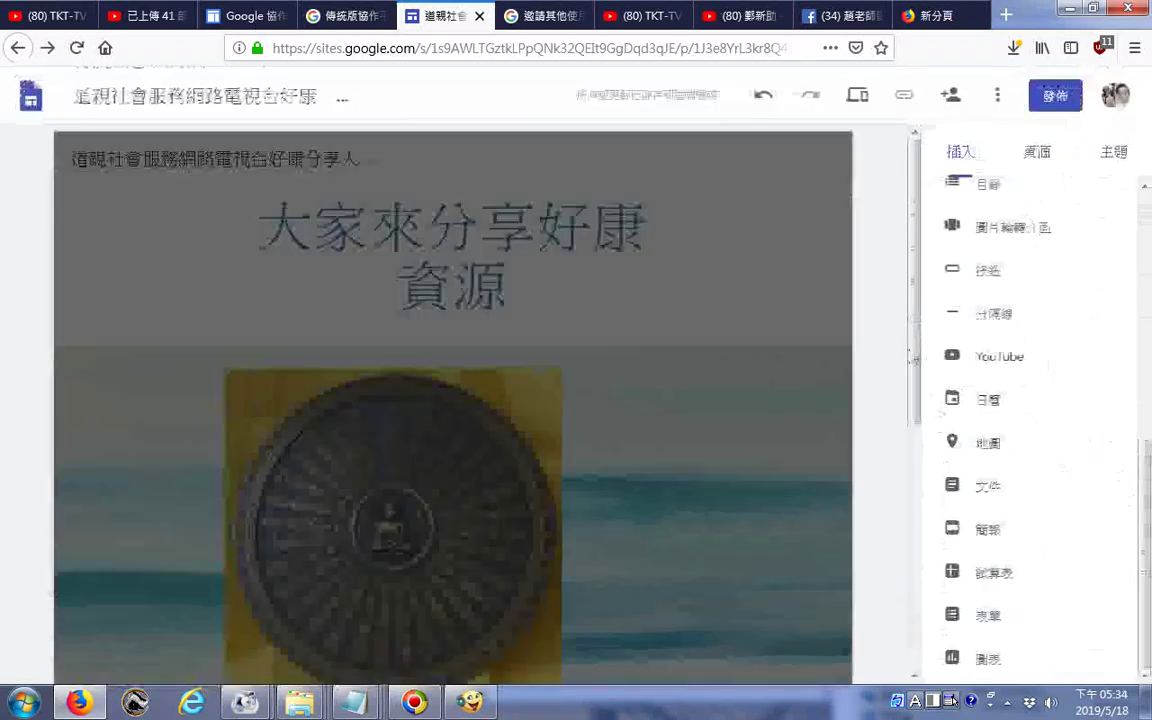
# - Start an image carousel (圖片輪轉介面) for the page and choose existing pictures for it from your albums (您的相簿)
pyautogui.scroll(-2, 874, 455)
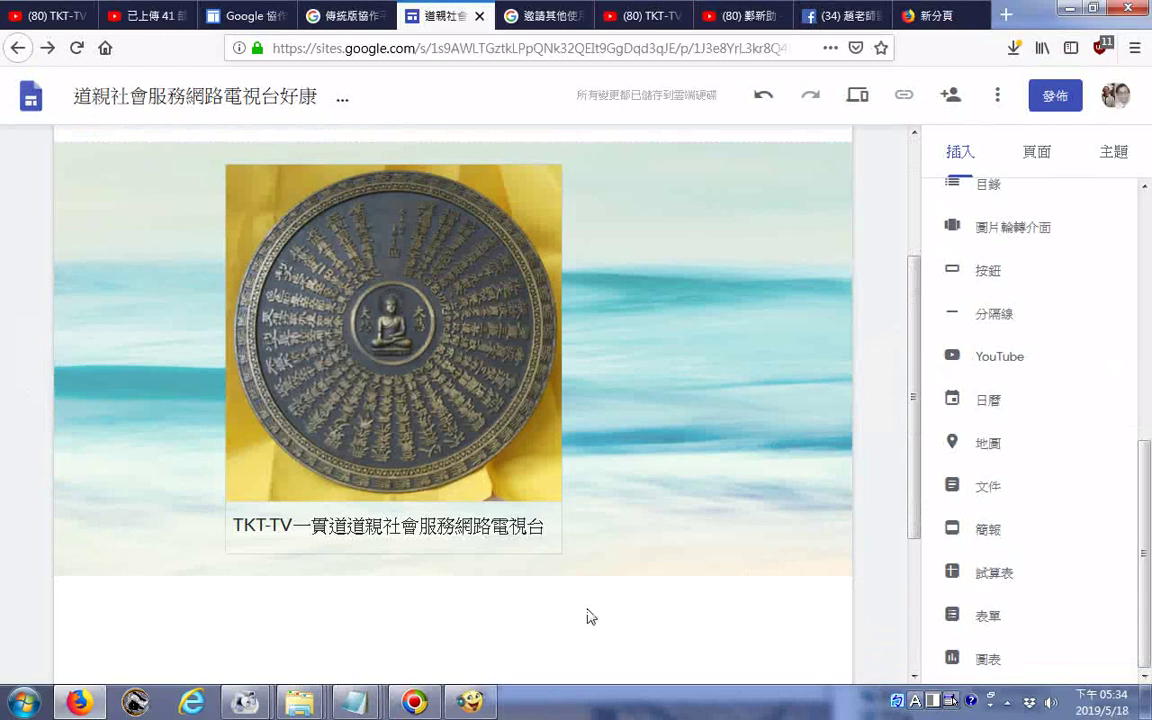
pyautogui.scroll(-2, 590, 615)
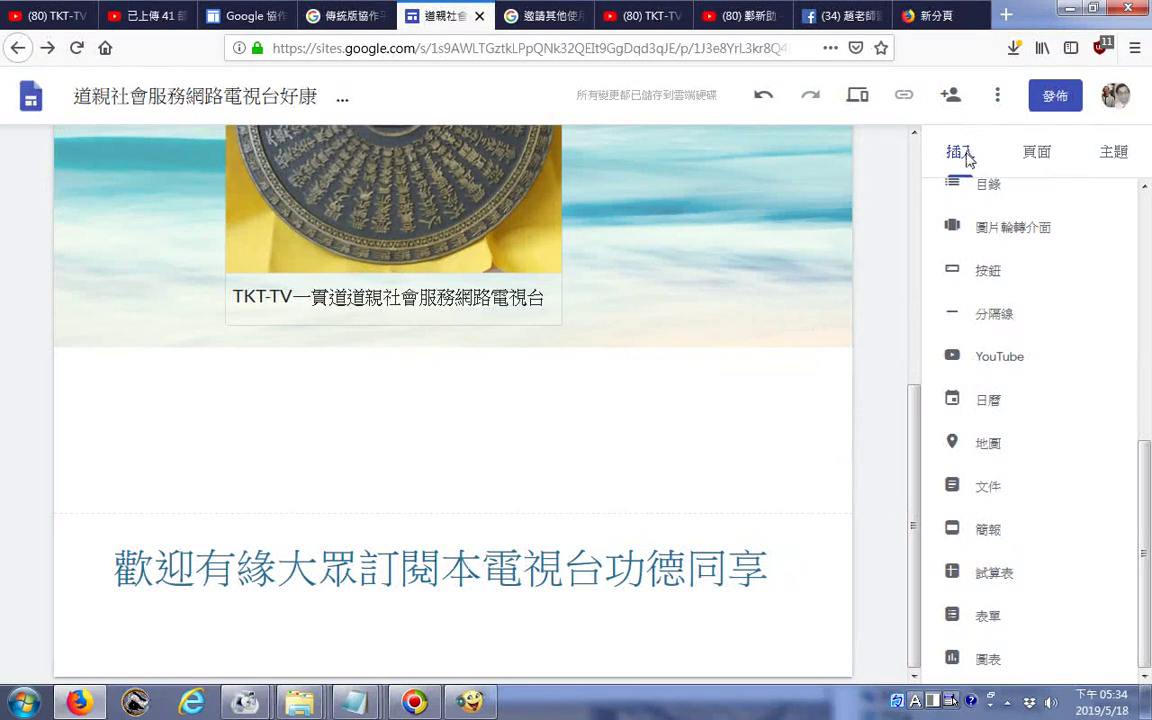
pyautogui.click(970, 229)
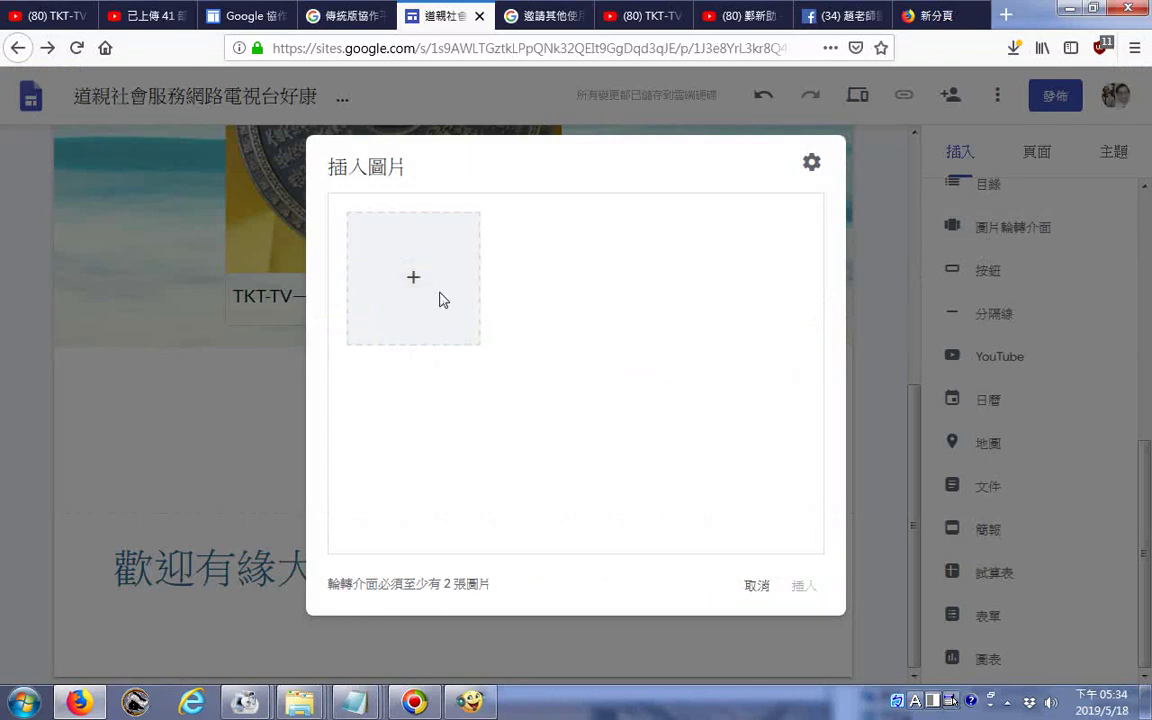
pyautogui.click(413, 277)
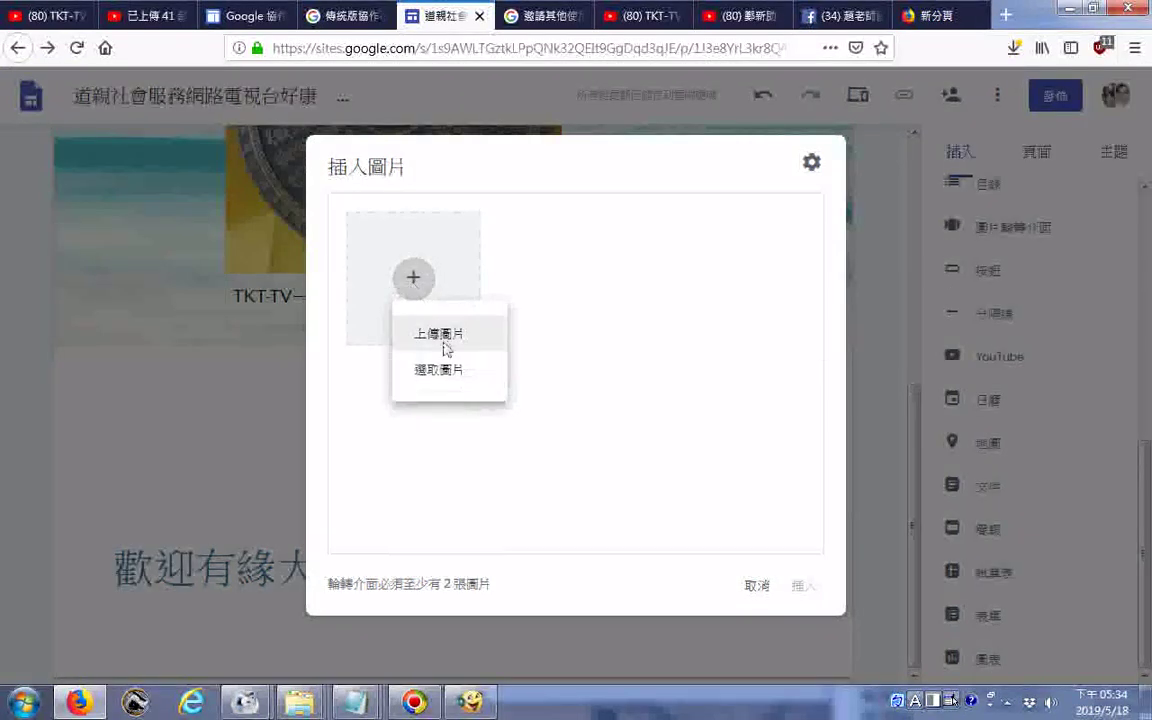
pyautogui.click(447, 372)
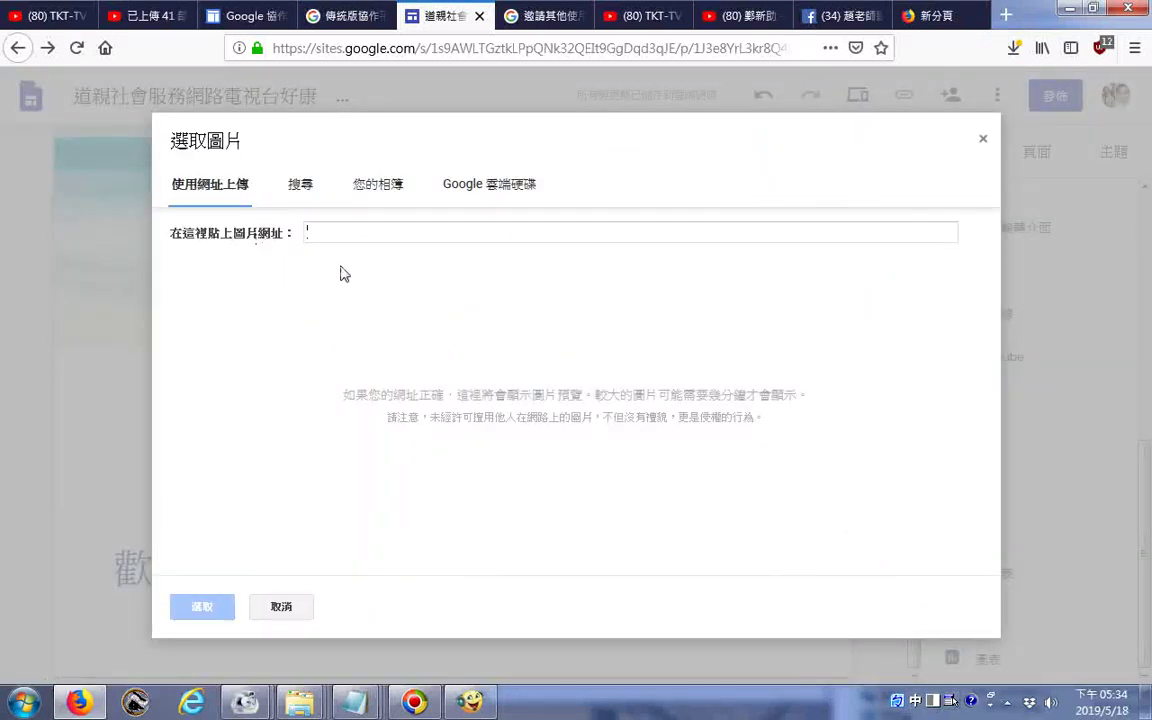
pyautogui.click(372, 190)
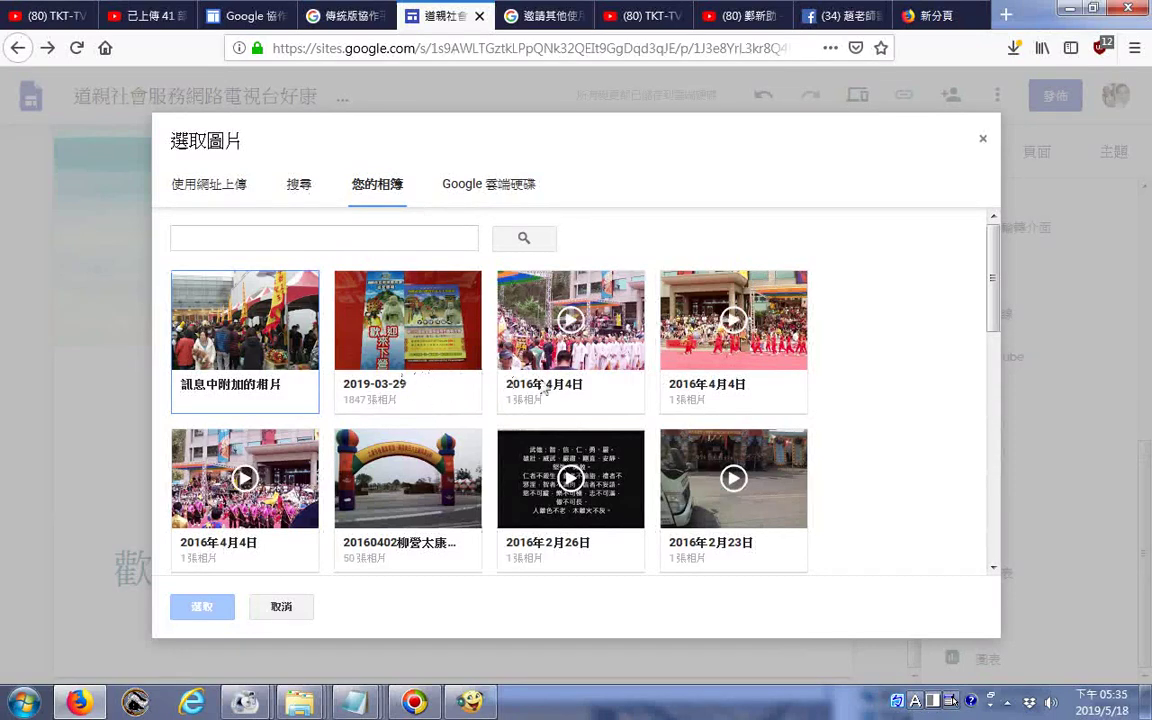
# - Look through the whole list of albums for a suitable picture source, and return to its beginning
pyautogui.click(995, 460)
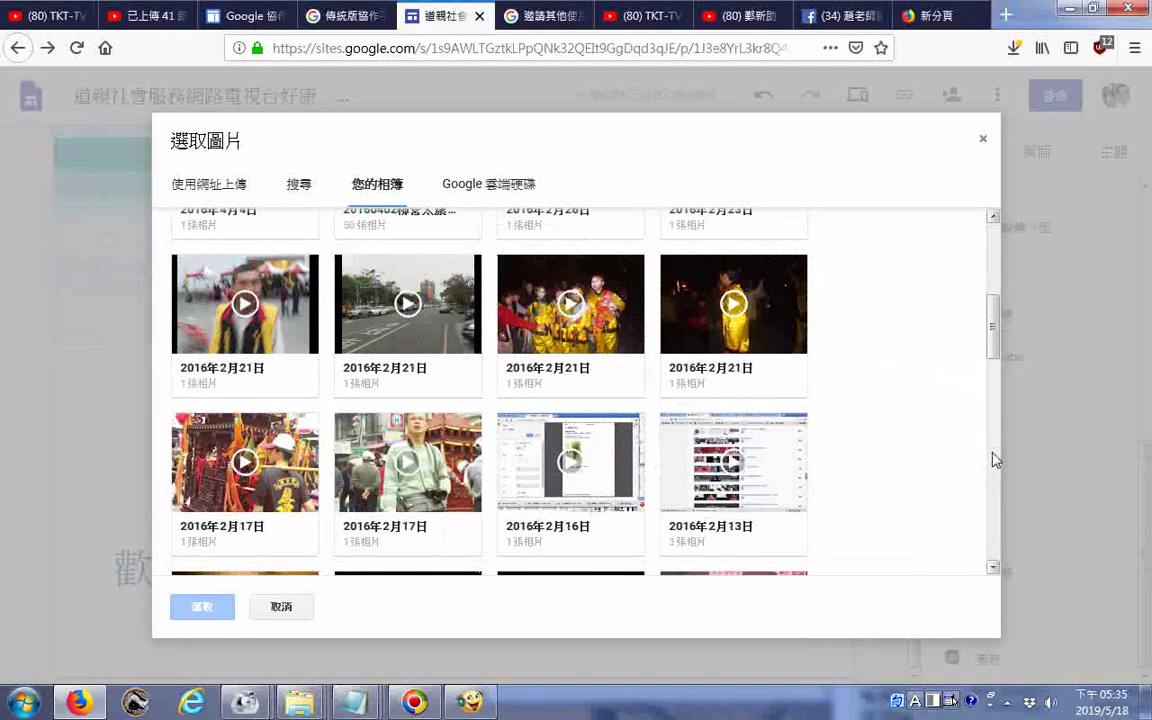
pyautogui.click(995, 460)
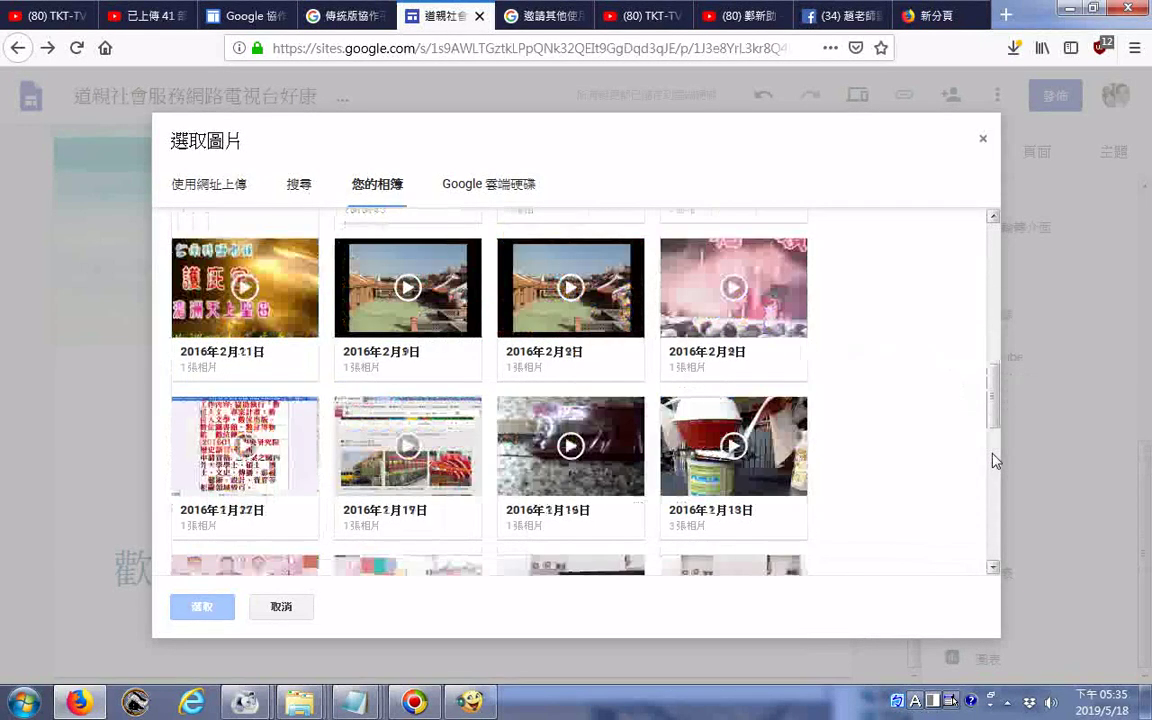
pyautogui.click(995, 460)
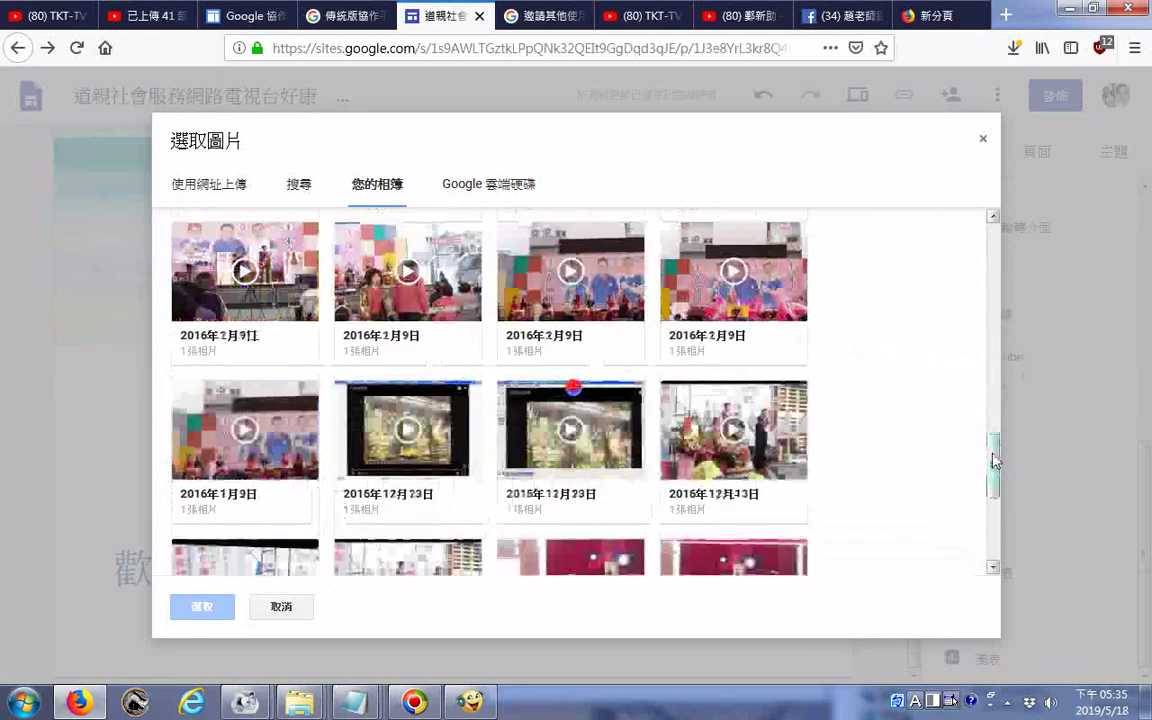
pyautogui.scroll(-2, 995, 463)
pyautogui.scroll(-5, 1001, 484)
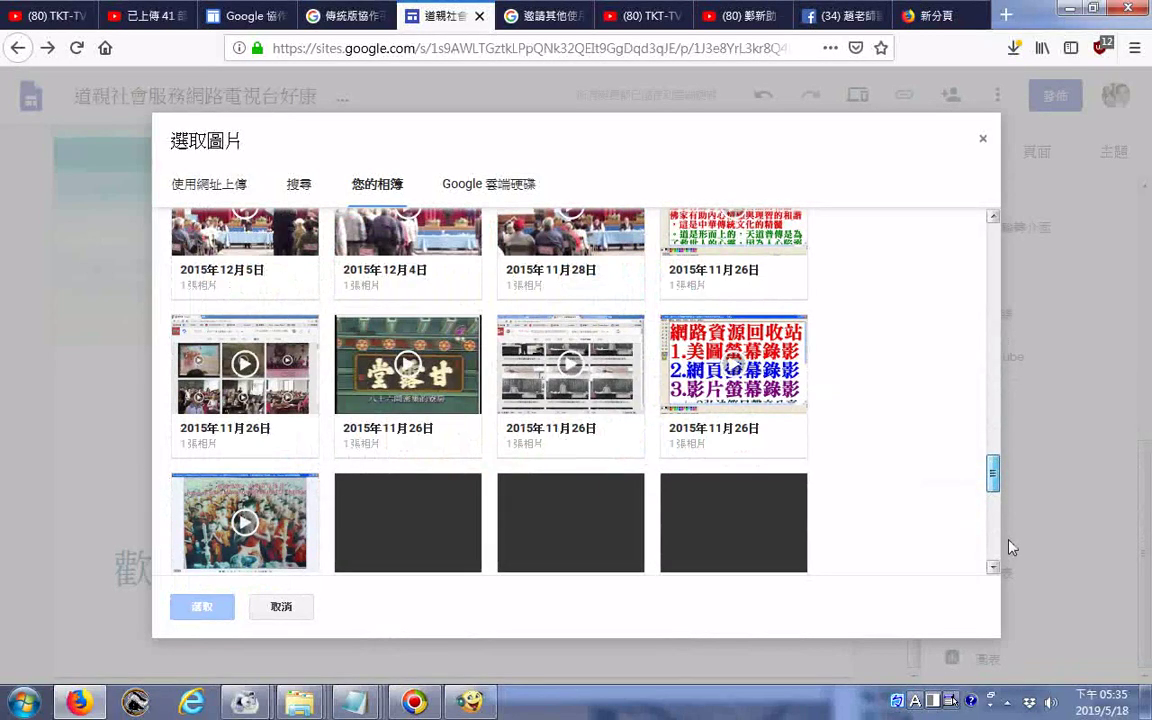
pyautogui.scroll(-3, 1010, 554)
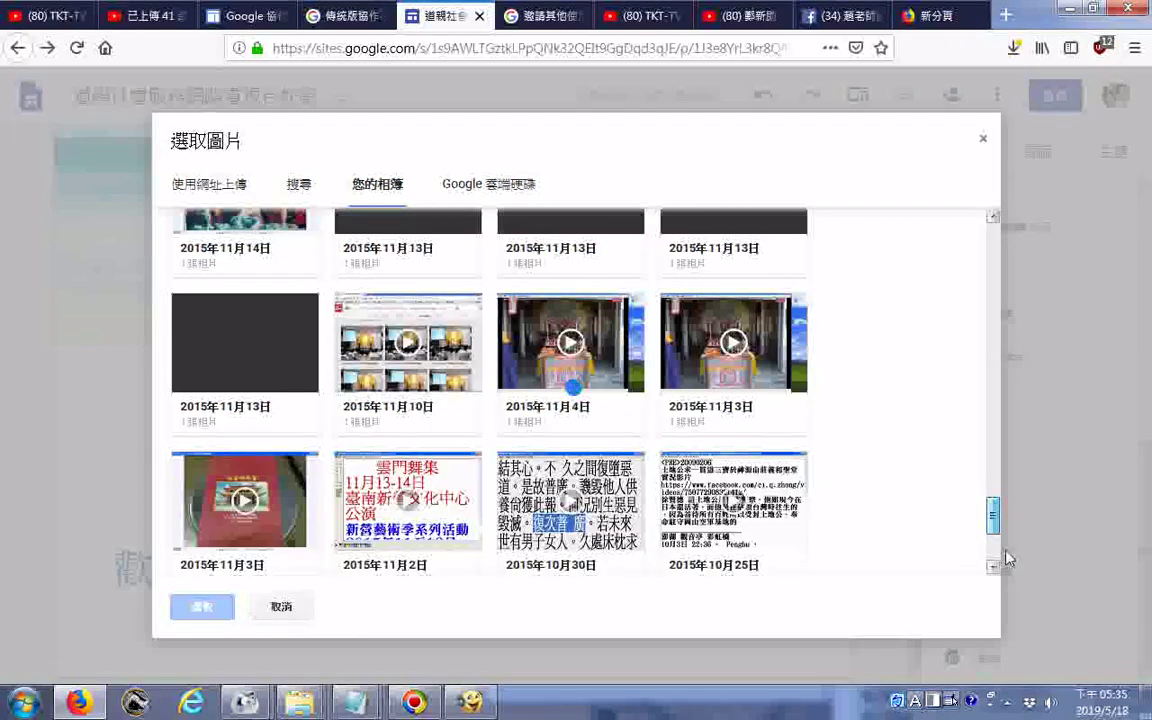
pyautogui.scroll(-5, 1008, 558)
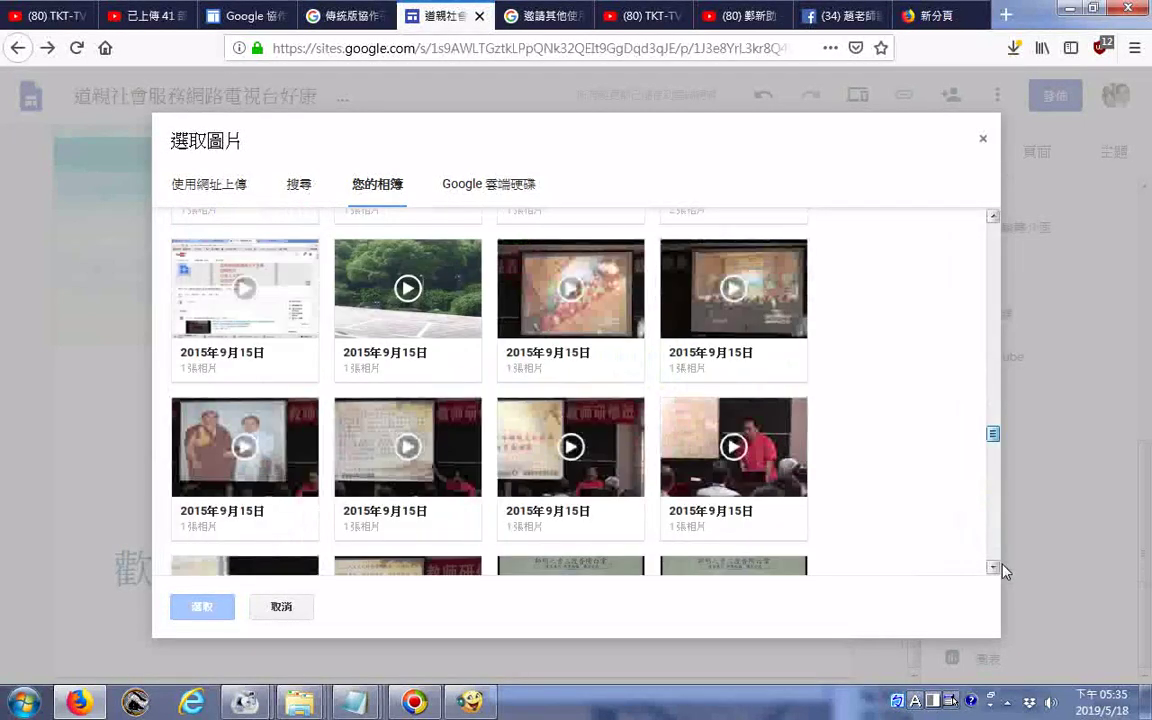
pyautogui.scroll(-5, 1003, 568)
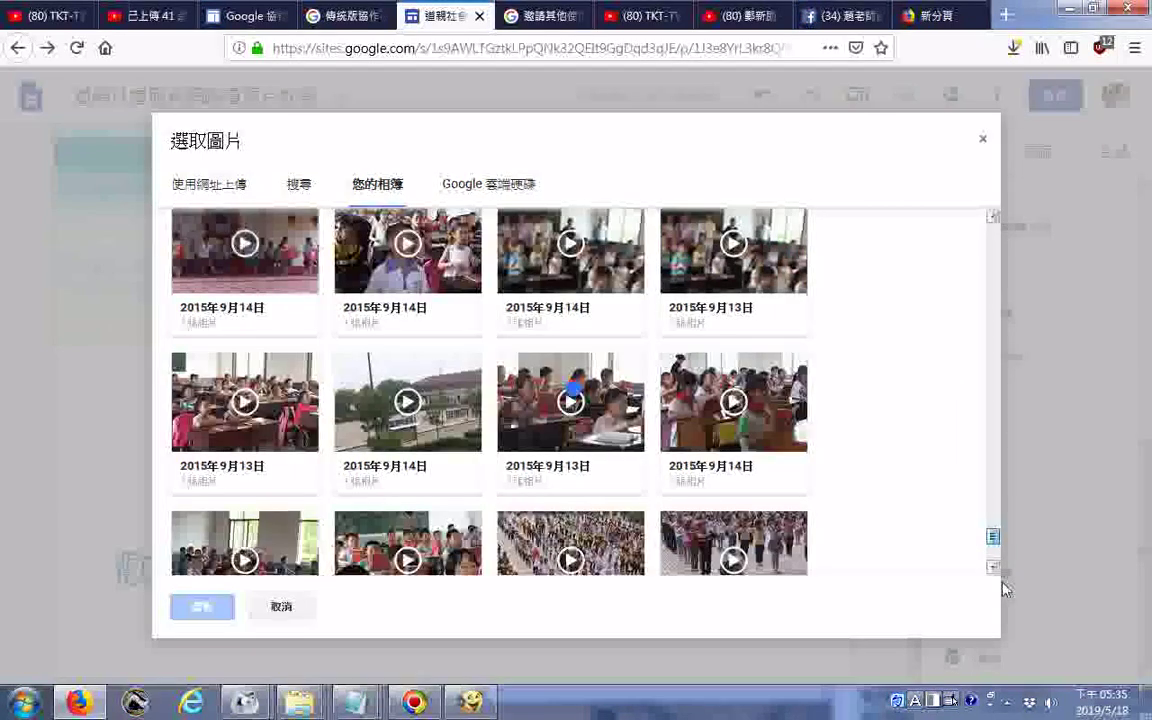
pyautogui.scroll(-3, 1003, 592)
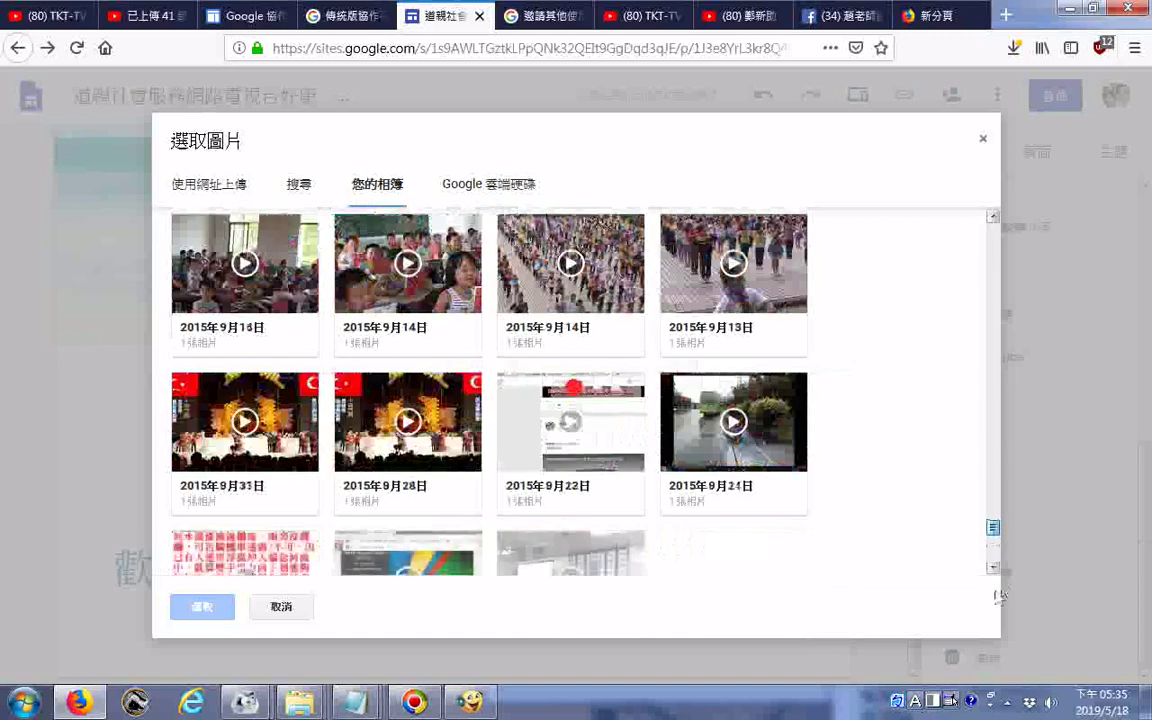
pyautogui.scroll(-3, 992, 597)
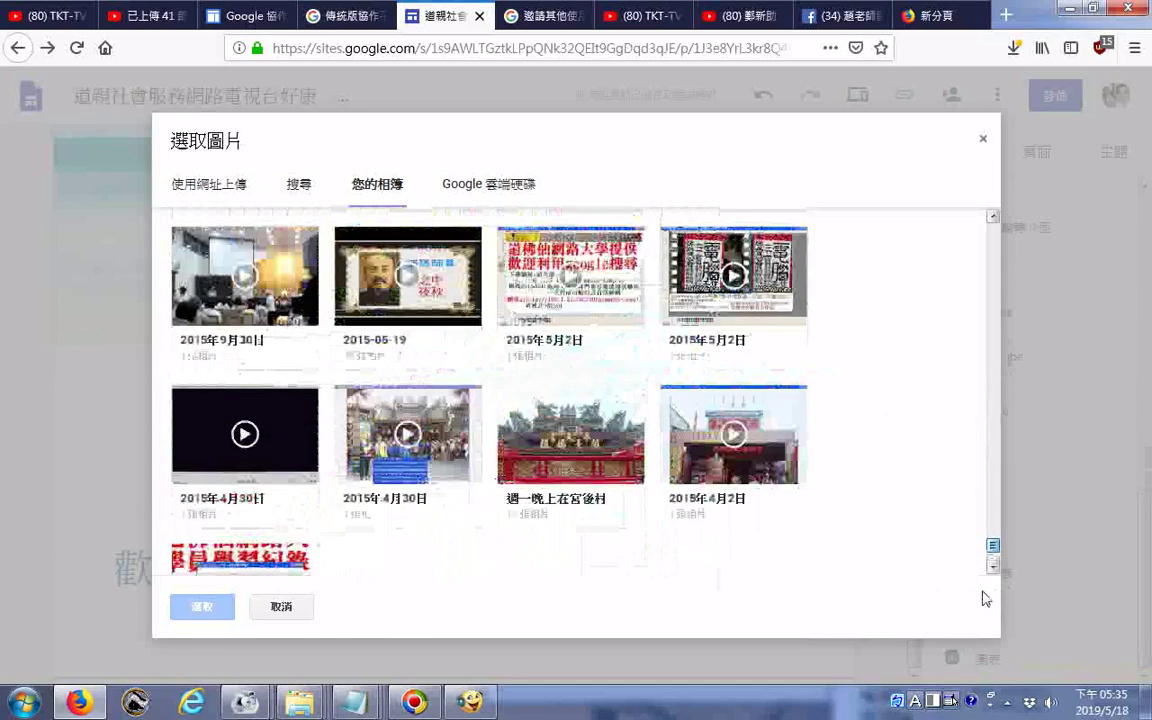
pyautogui.scroll(3, 985, 595)
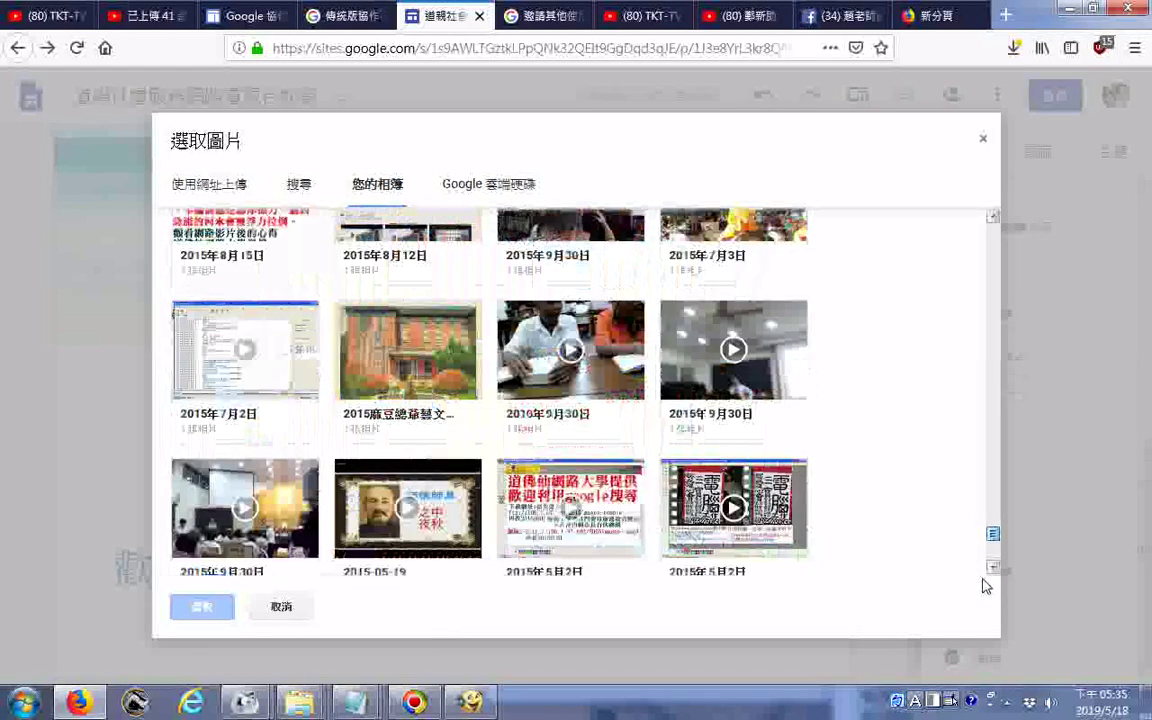
pyautogui.scroll(3, 985, 585)
pyautogui.scroll(10, 985, 578)
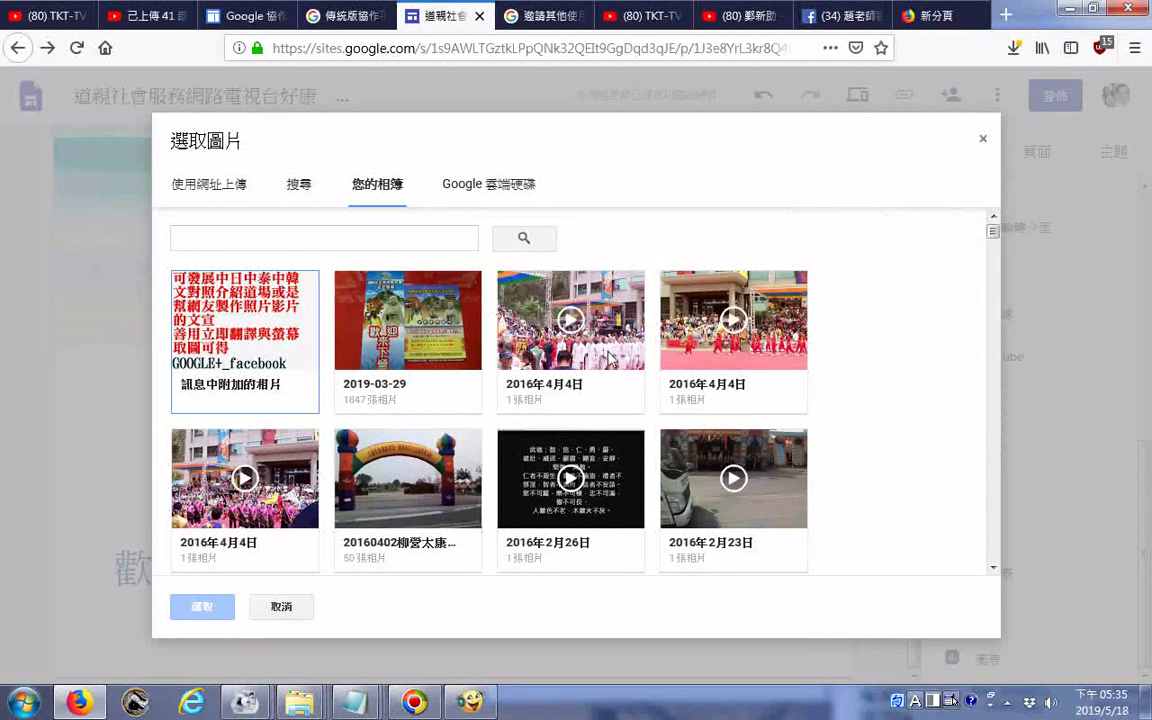
# - Open the 2019-03-29 album and select the photo of the round disc on a stand and the picture of three figures
pyautogui.click(424, 345)
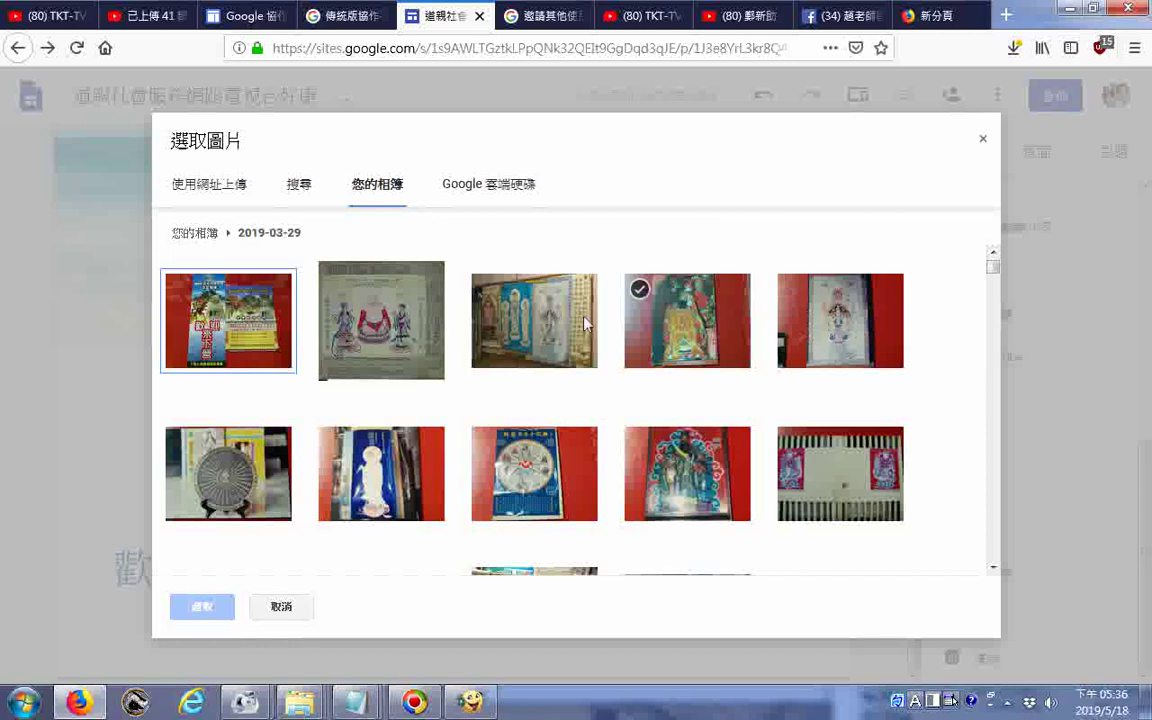
pyautogui.moveTo(241, 502)
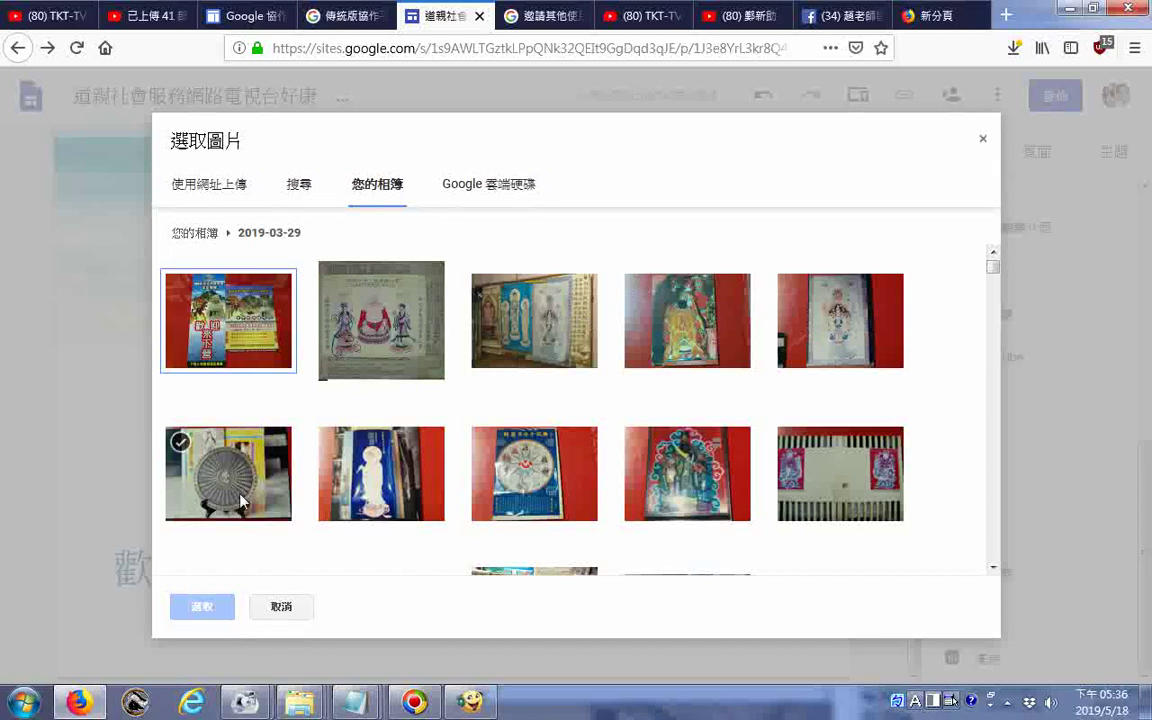
pyautogui.click(224, 493)
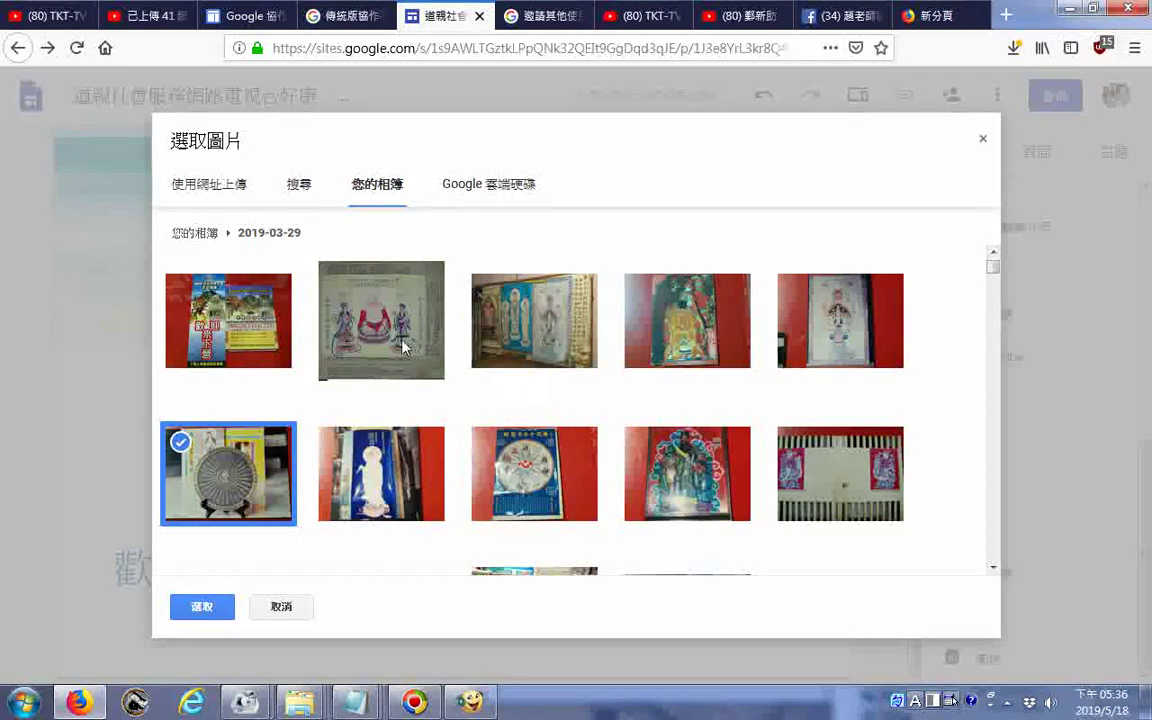
pyautogui.click(433, 377)
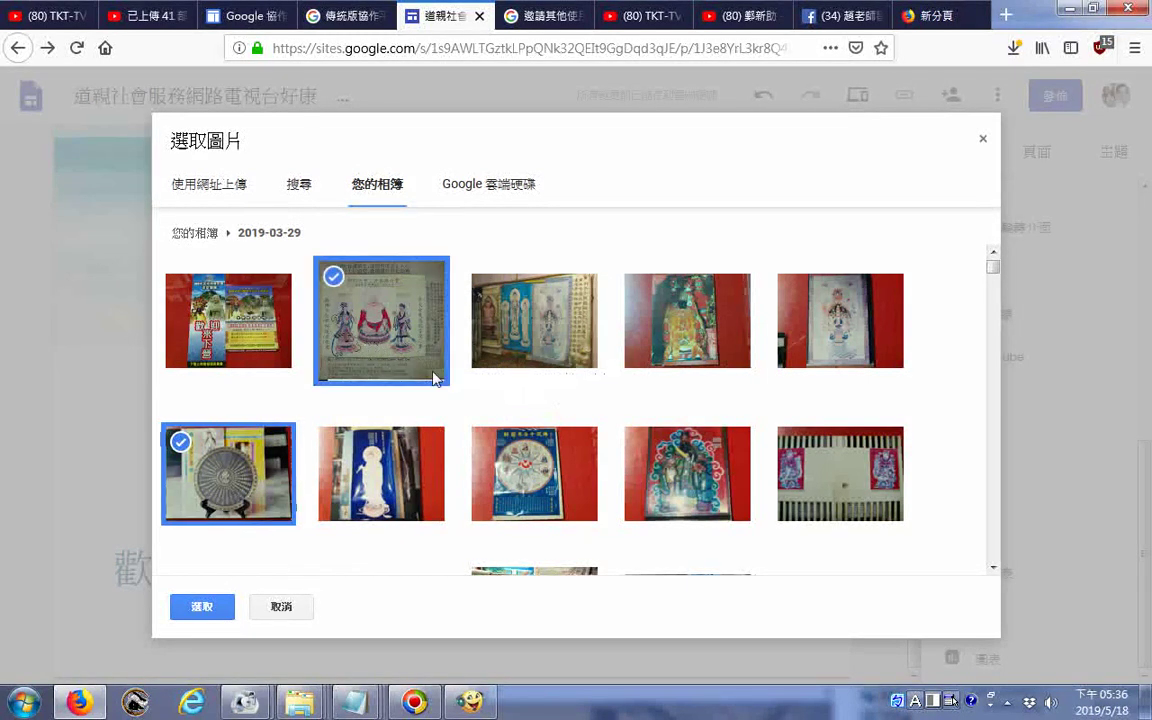
# - Look through the 2019-03-29 album down to the photos of model ships and illuminated ships for more carousel pictures
pyautogui.scroll(-5, 433, 380)
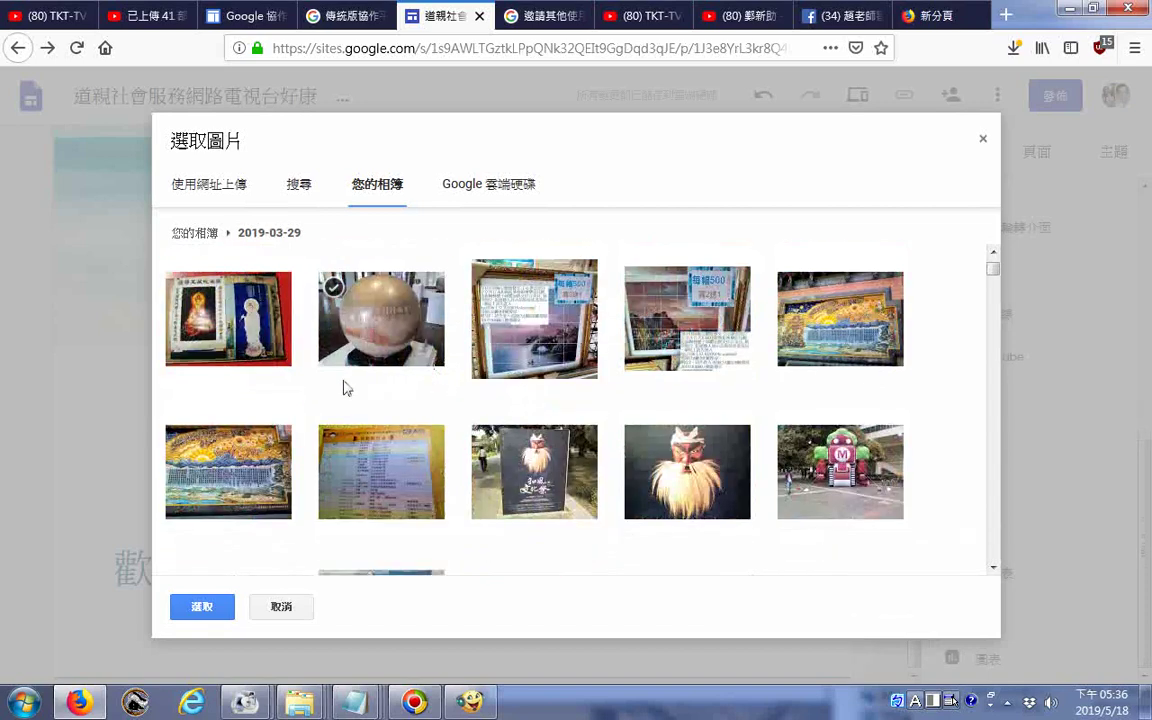
pyautogui.scroll(-5, 343, 388)
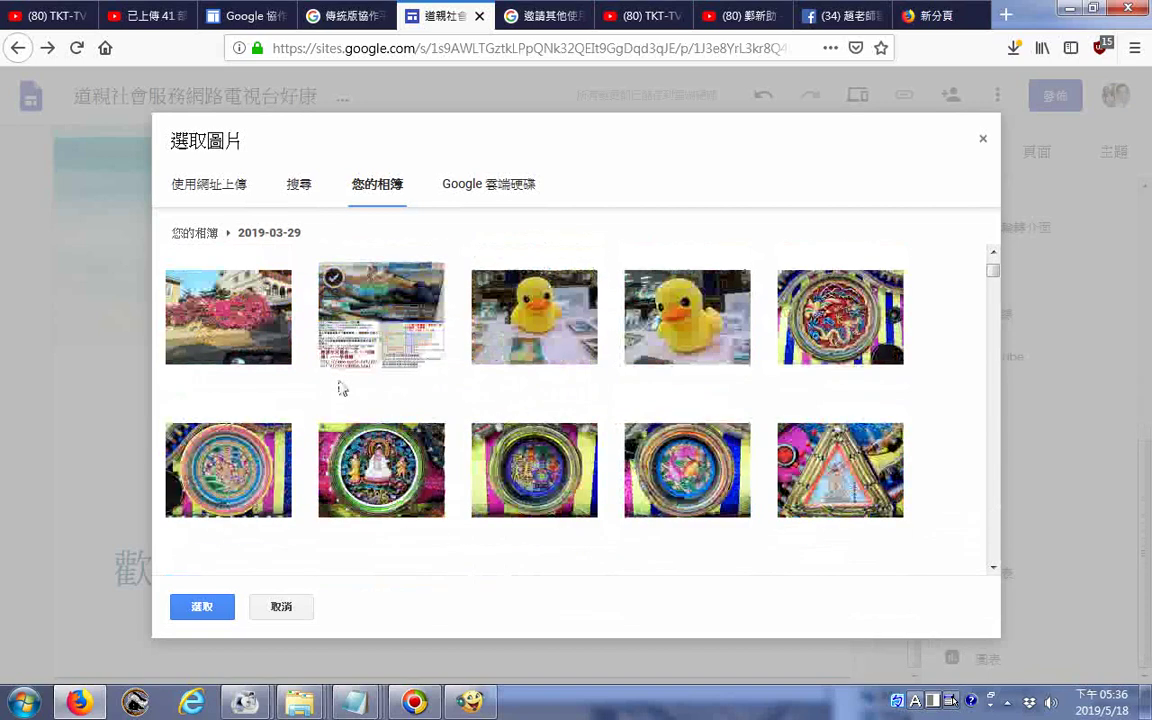
pyautogui.scroll(-4, 340, 388)
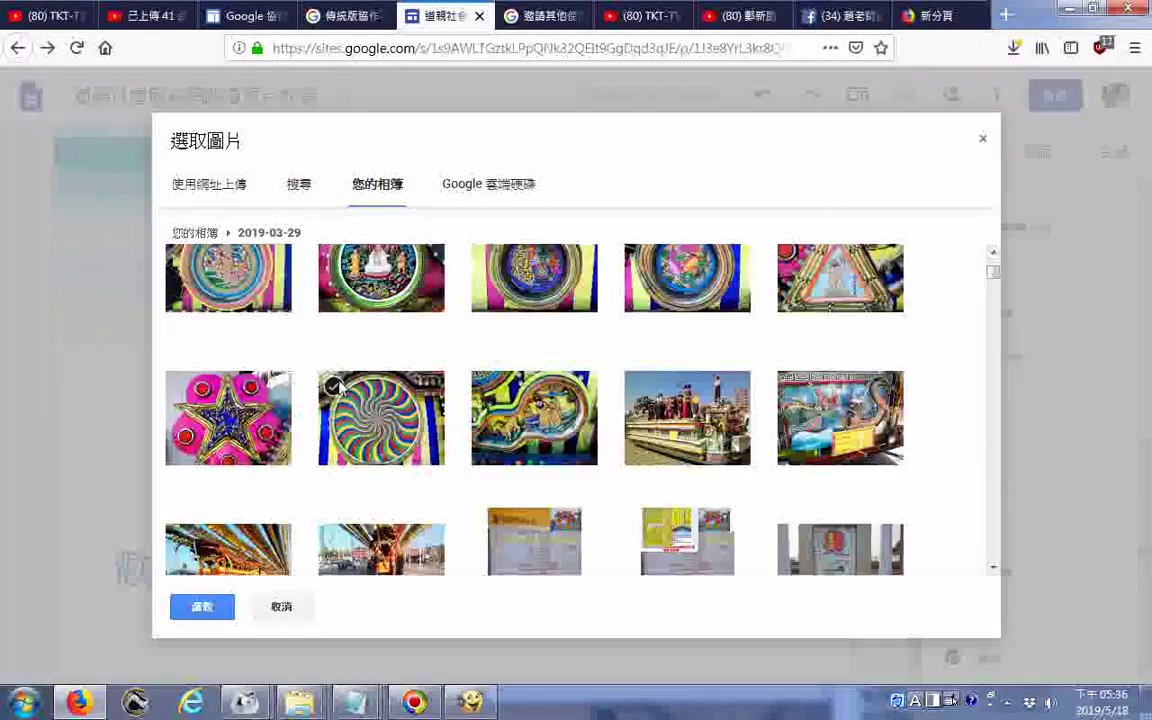
pyautogui.scroll(-4, 340, 386)
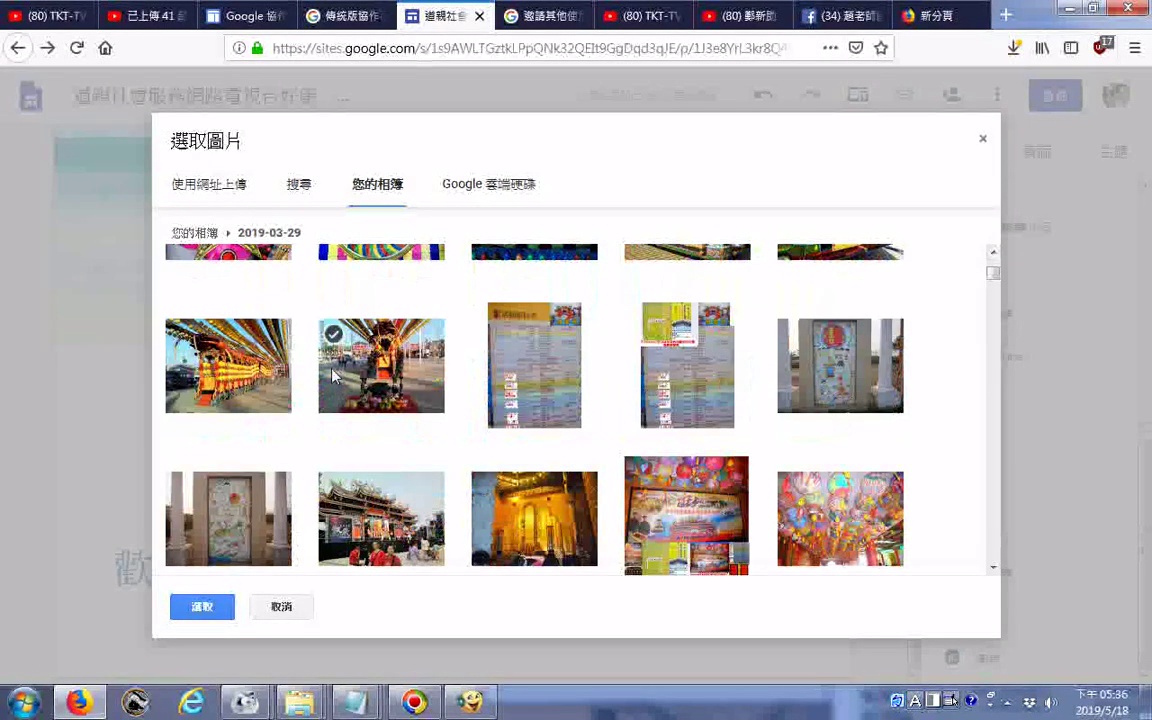
pyautogui.scroll(-8, 333, 375)
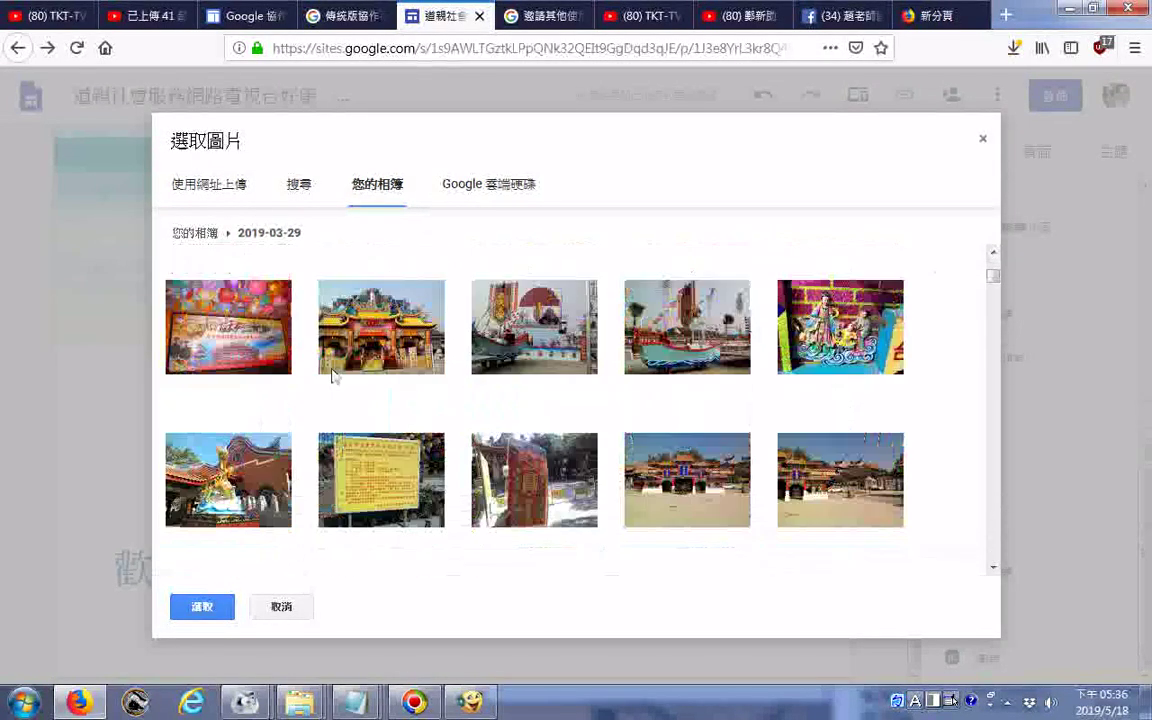
pyautogui.scroll(-5, 333, 375)
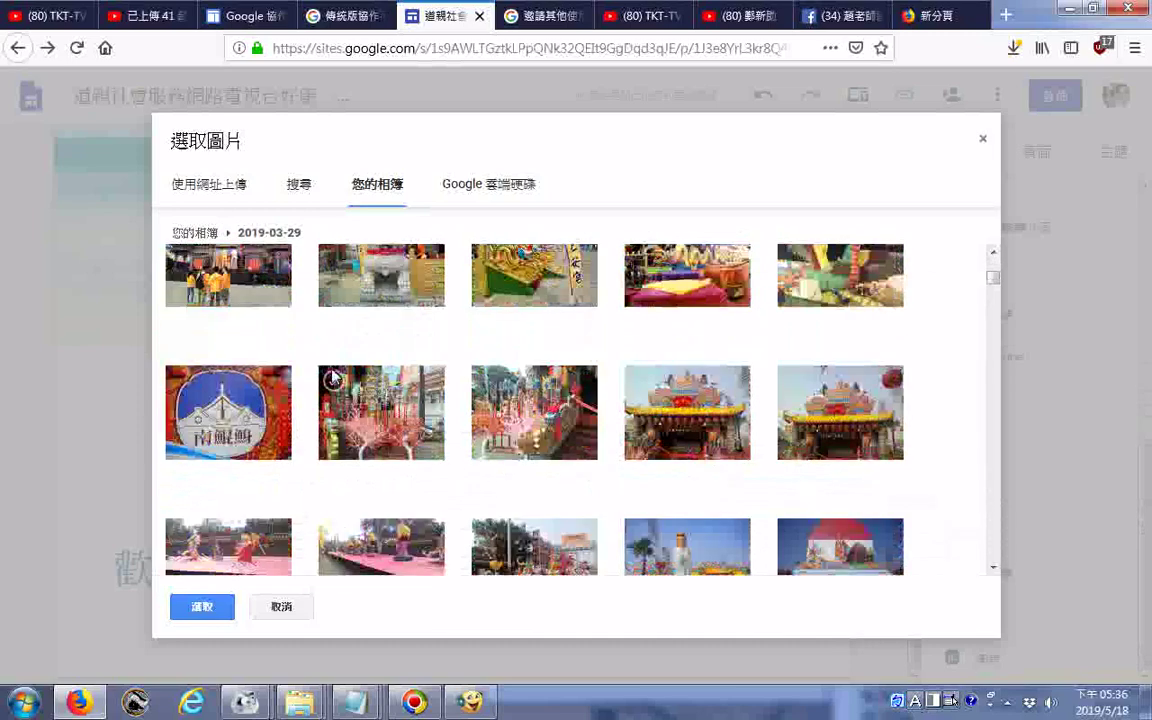
pyautogui.scroll(-3, 333, 375)
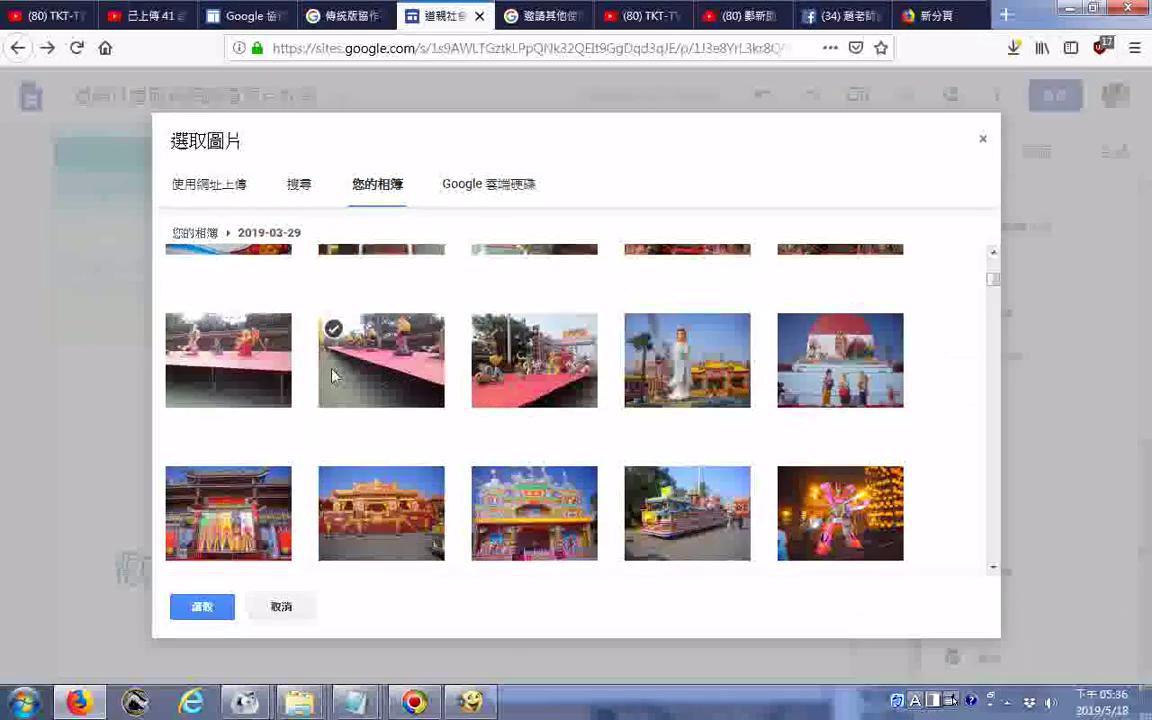
pyautogui.scroll(-3, 333, 375)
pyautogui.scroll(-1, 333, 375)
pyautogui.scroll(-3, 333, 375)
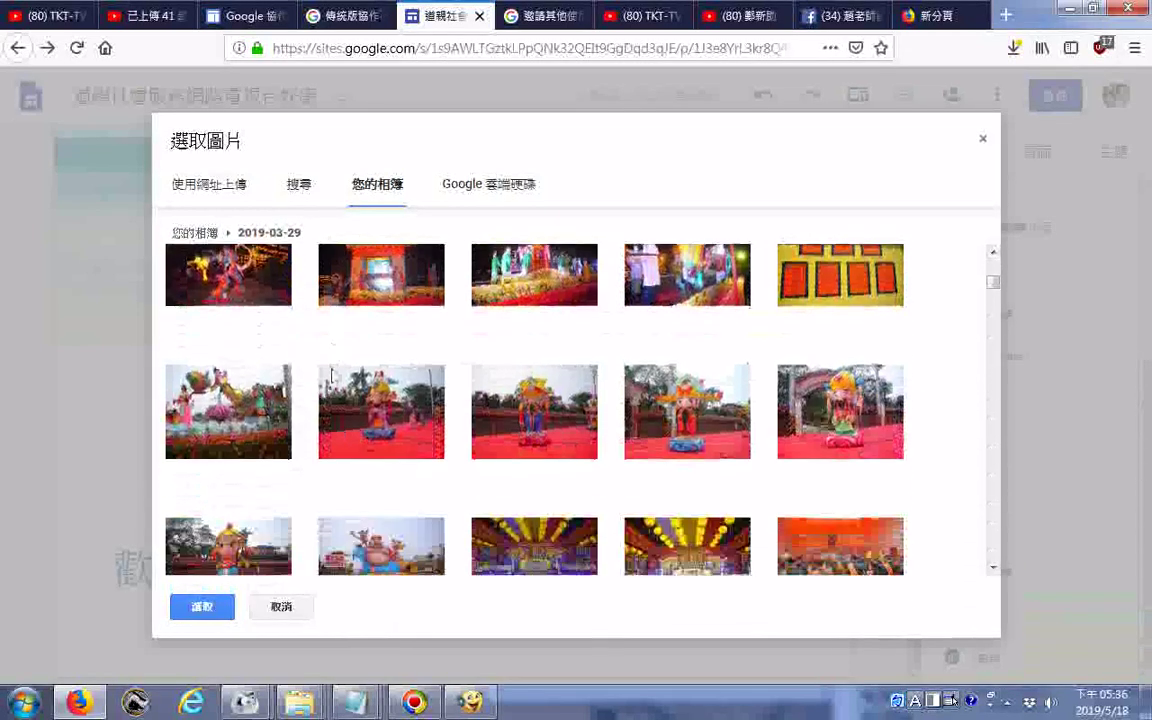
pyautogui.scroll(-2, 333, 375)
pyautogui.scroll(-4, 333, 375)
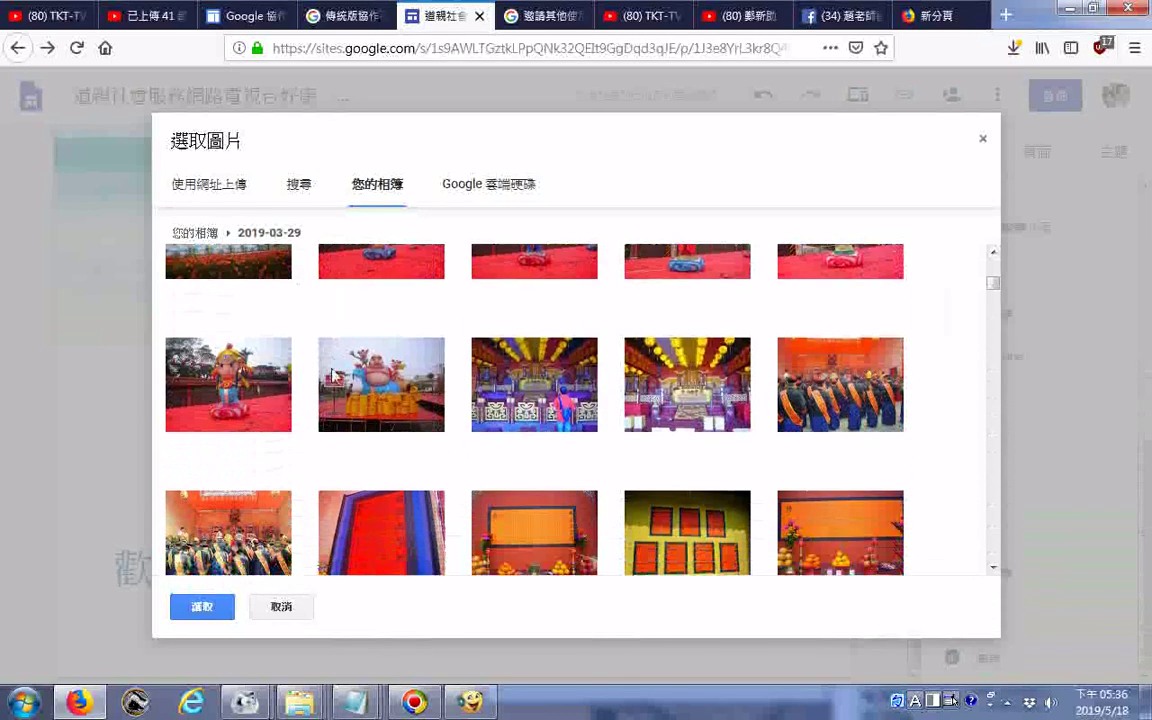
pyautogui.scroll(-2, 333, 375)
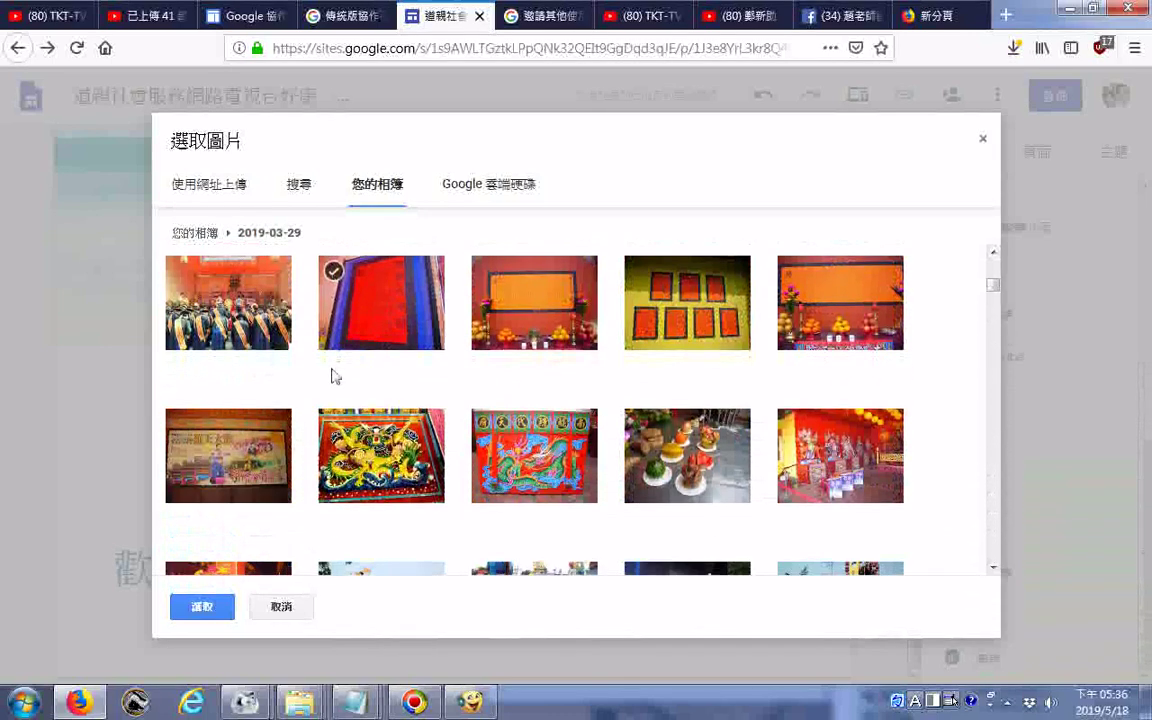
pyautogui.scroll(-2, 333, 375)
pyautogui.scroll(-6, 333, 375)
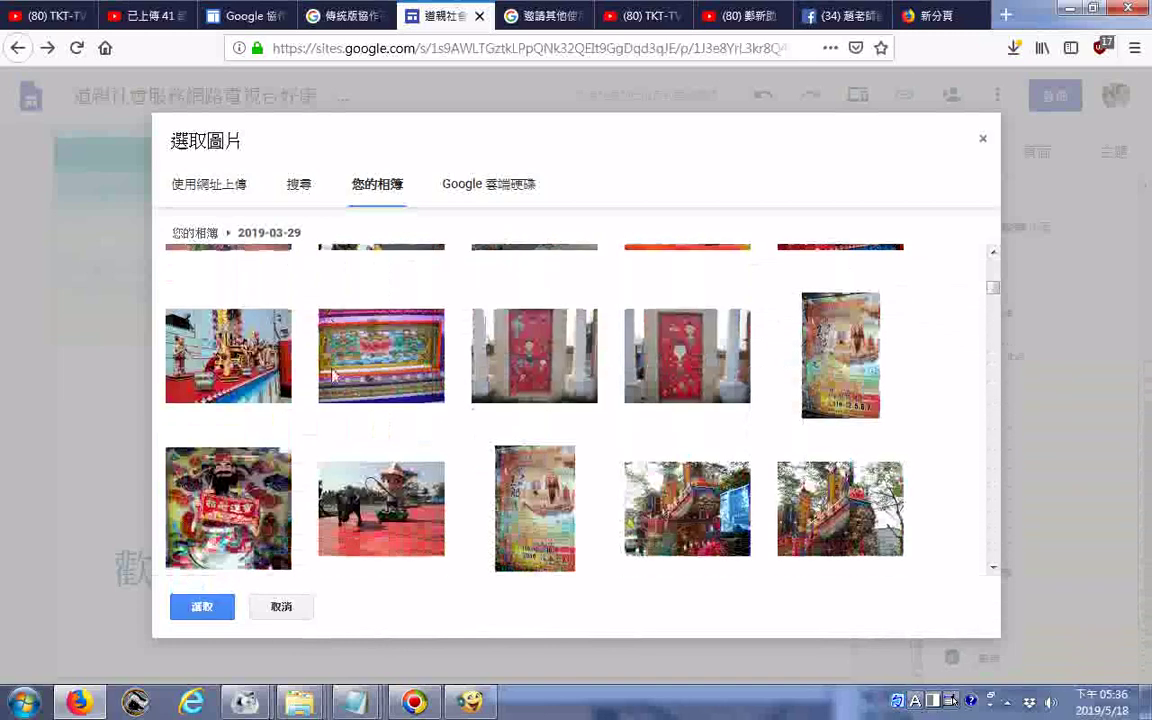
pyautogui.scroll(-3, 333, 375)
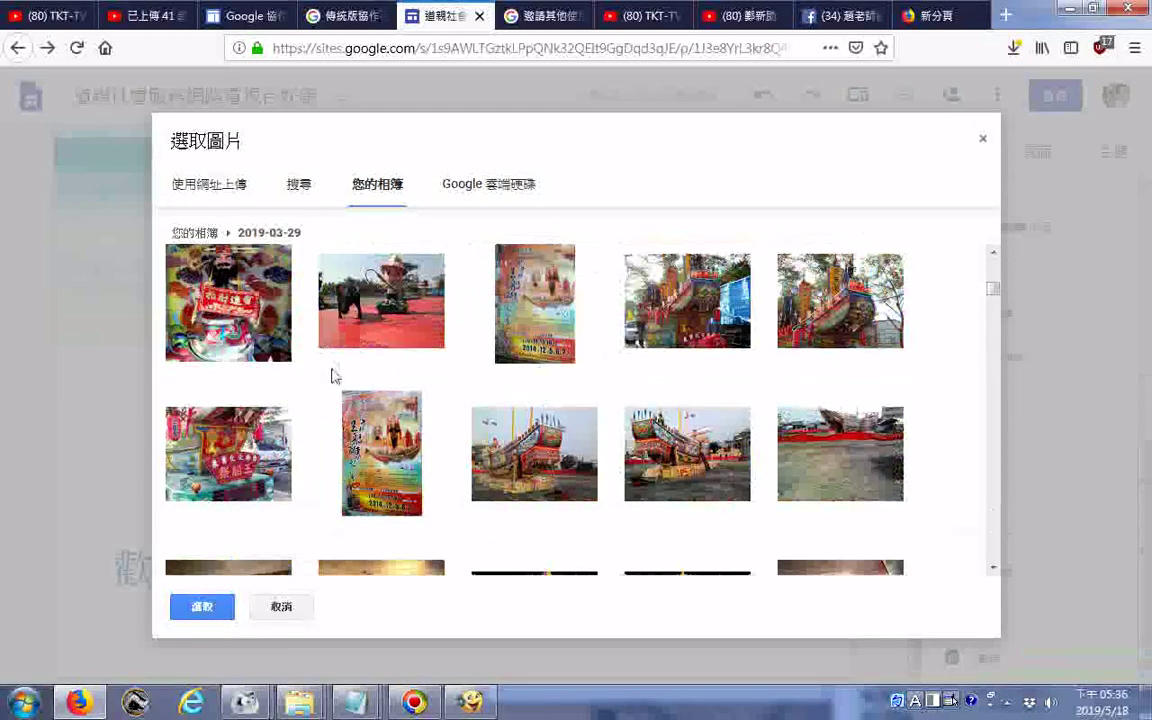
pyautogui.scroll(-2, 333, 375)
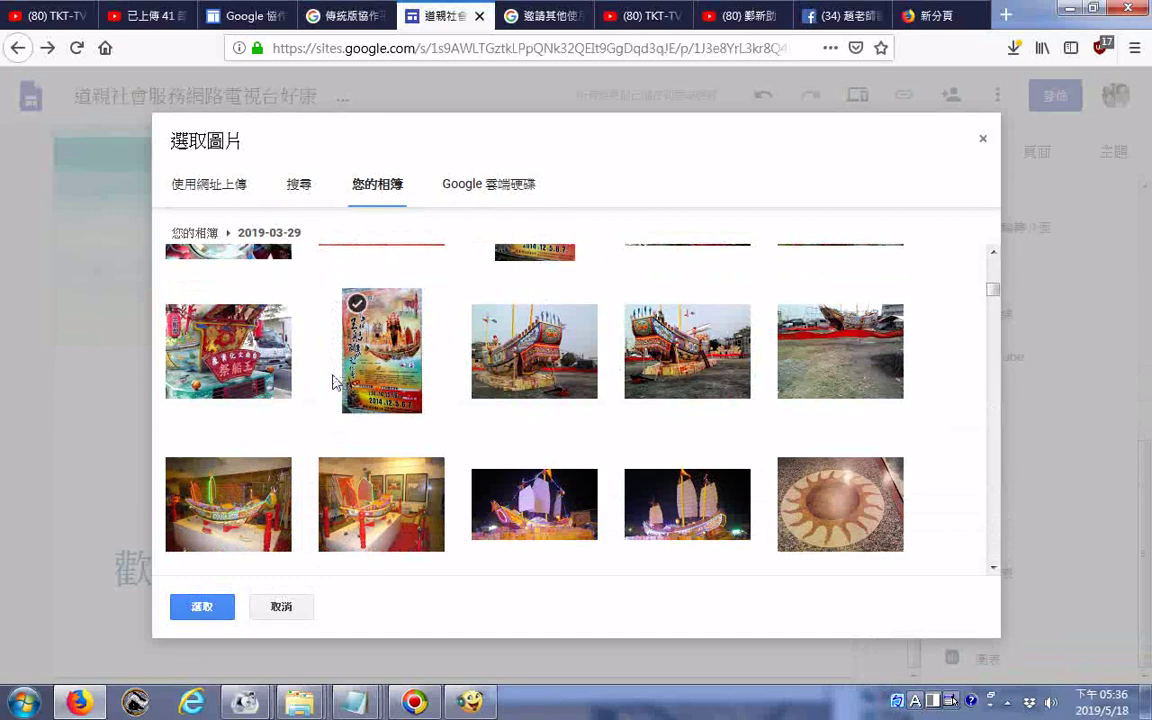
pyautogui.scroll(-4, 335, 368)
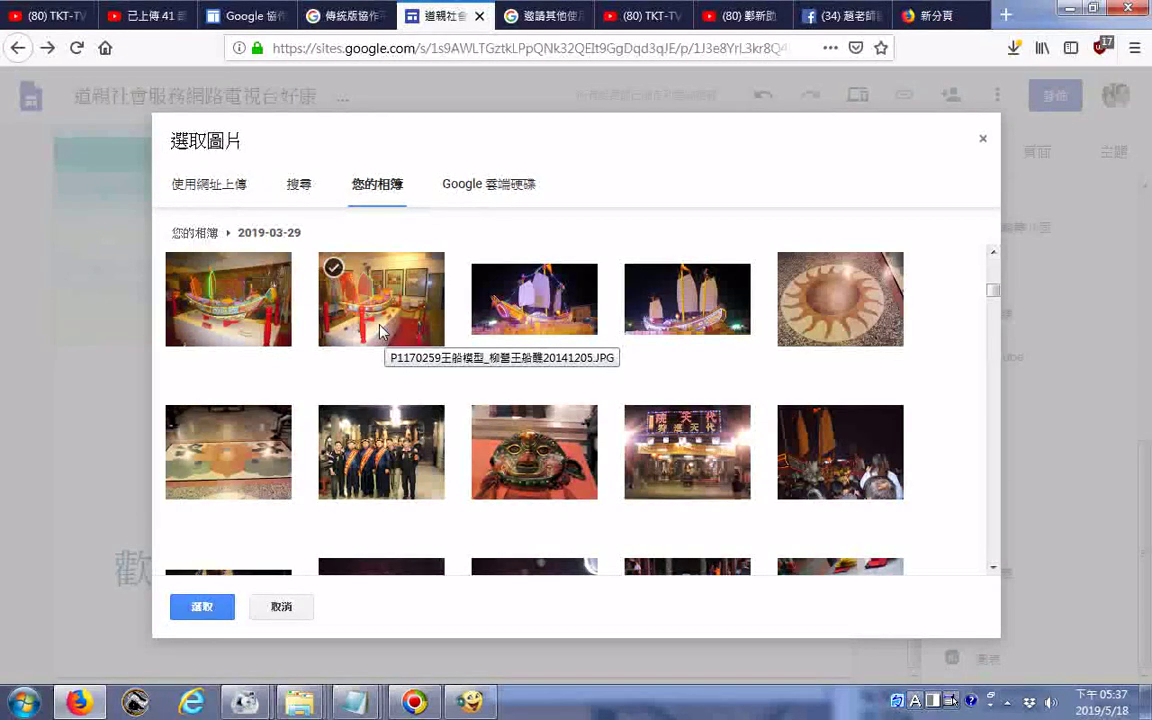
# - Add the night photo of the lit ship with yellowish sails and the P1170259 model ship photo to the selection
pyautogui.click(688, 455)
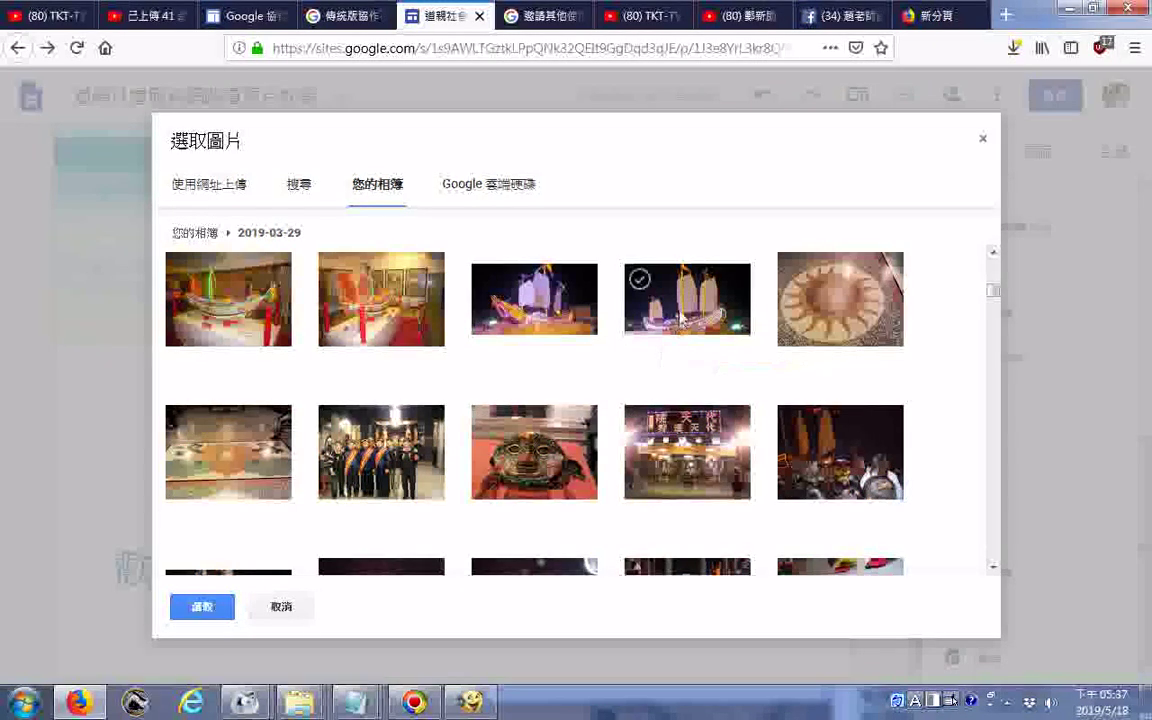
pyautogui.click(625, 290)
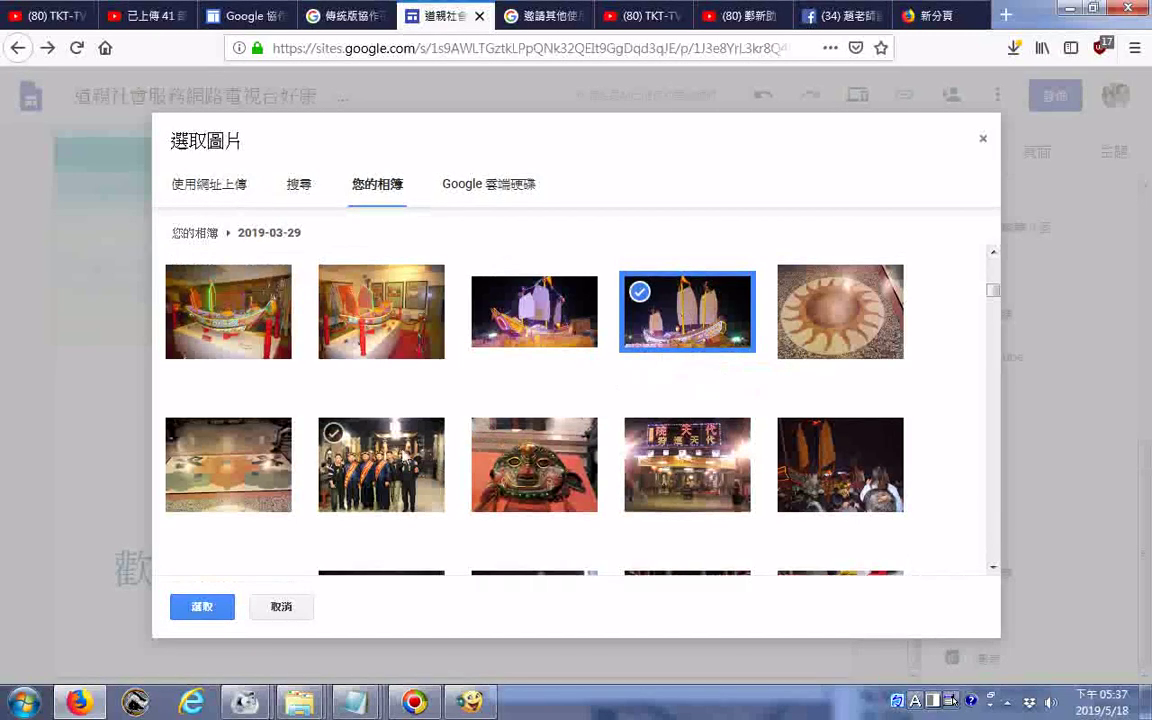
pyautogui.scroll(-3, 512, 391)
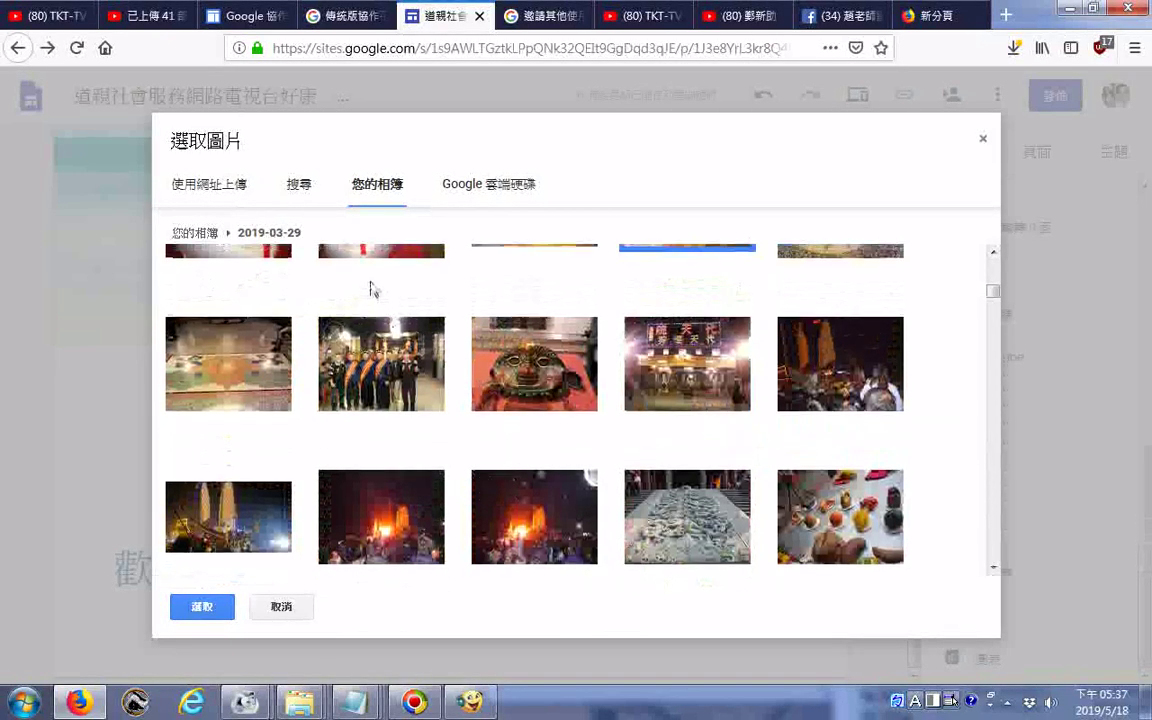
pyautogui.scroll(3, 373, 288)
pyautogui.click(400, 340)
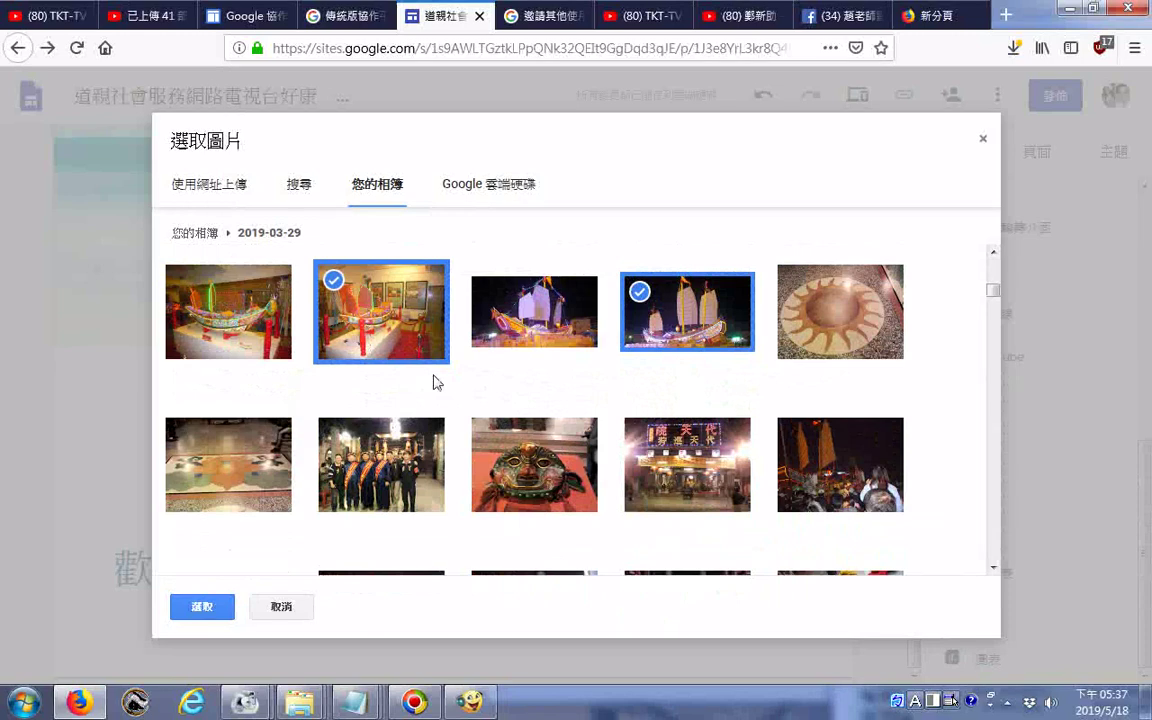
# - Further down the album, add the photo of the seated stone statue two places after the 米其林 billboard to the selection
pyautogui.scroll(-5, 437, 381)
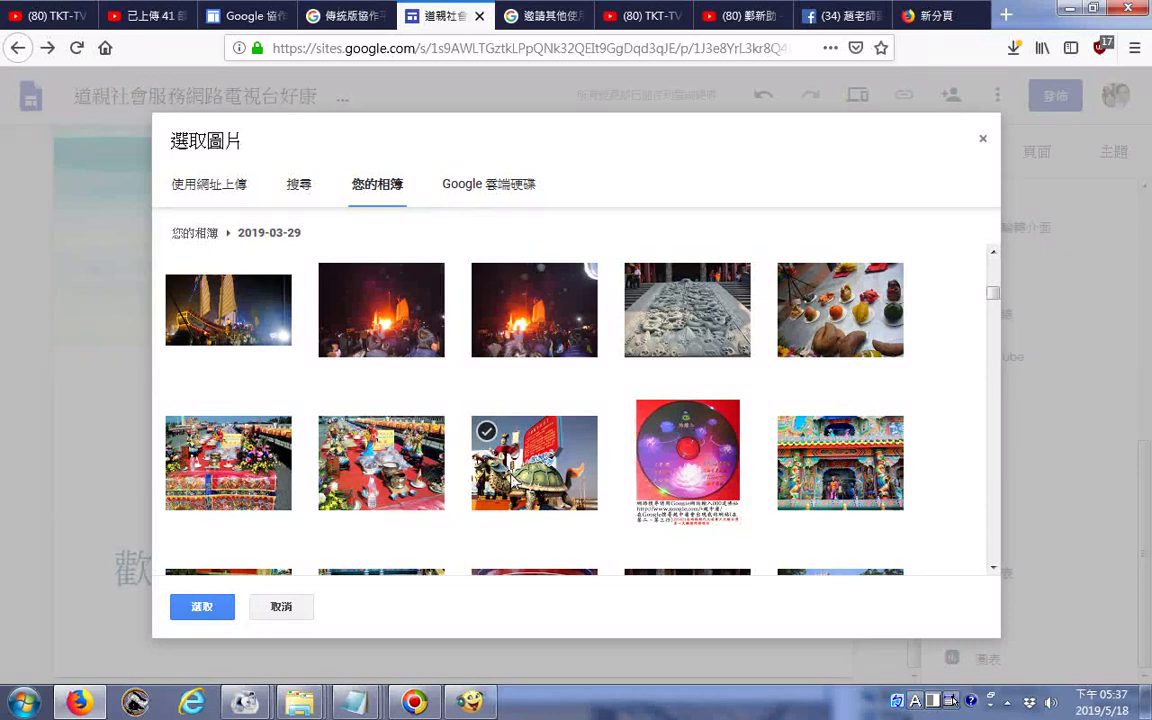
pyautogui.scroll(-5, 537, 437)
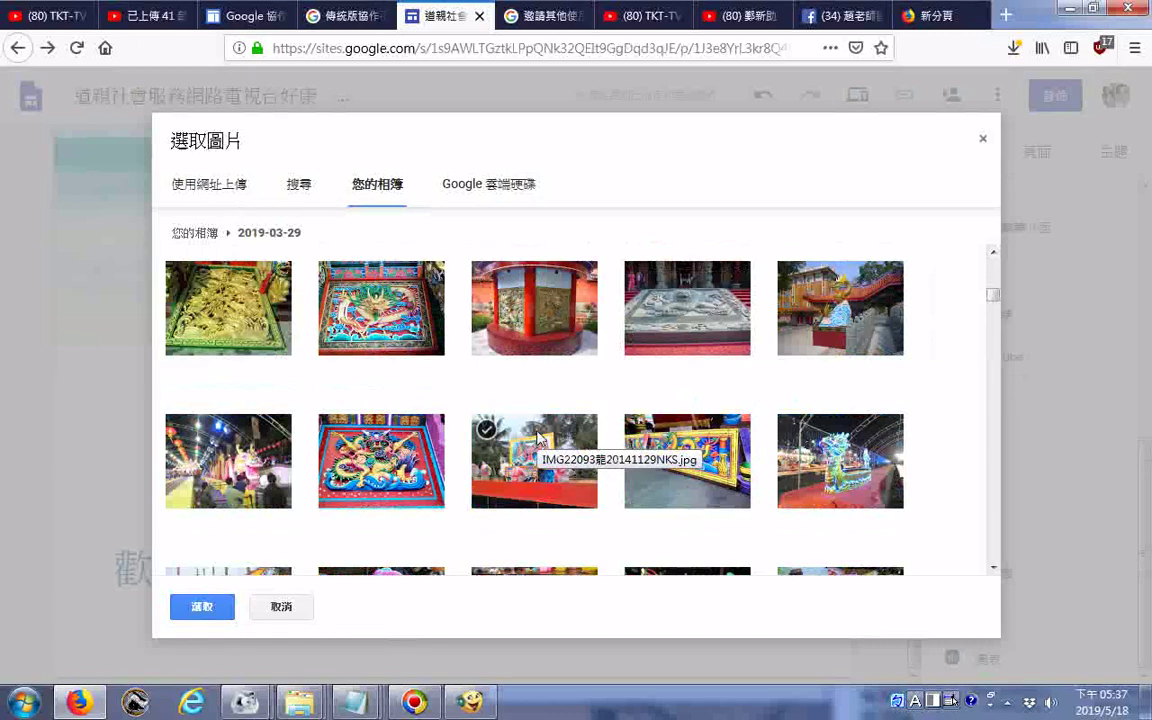
pyautogui.scroll(-3, 537, 437)
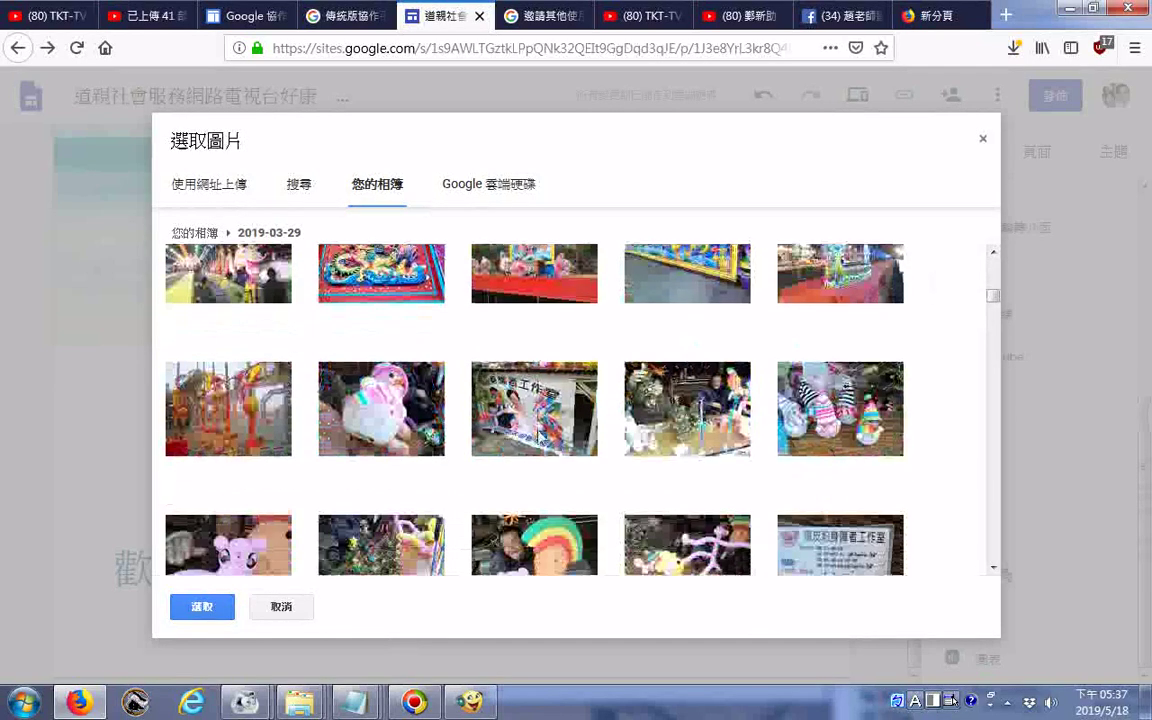
pyautogui.scroll(-5, 537, 437)
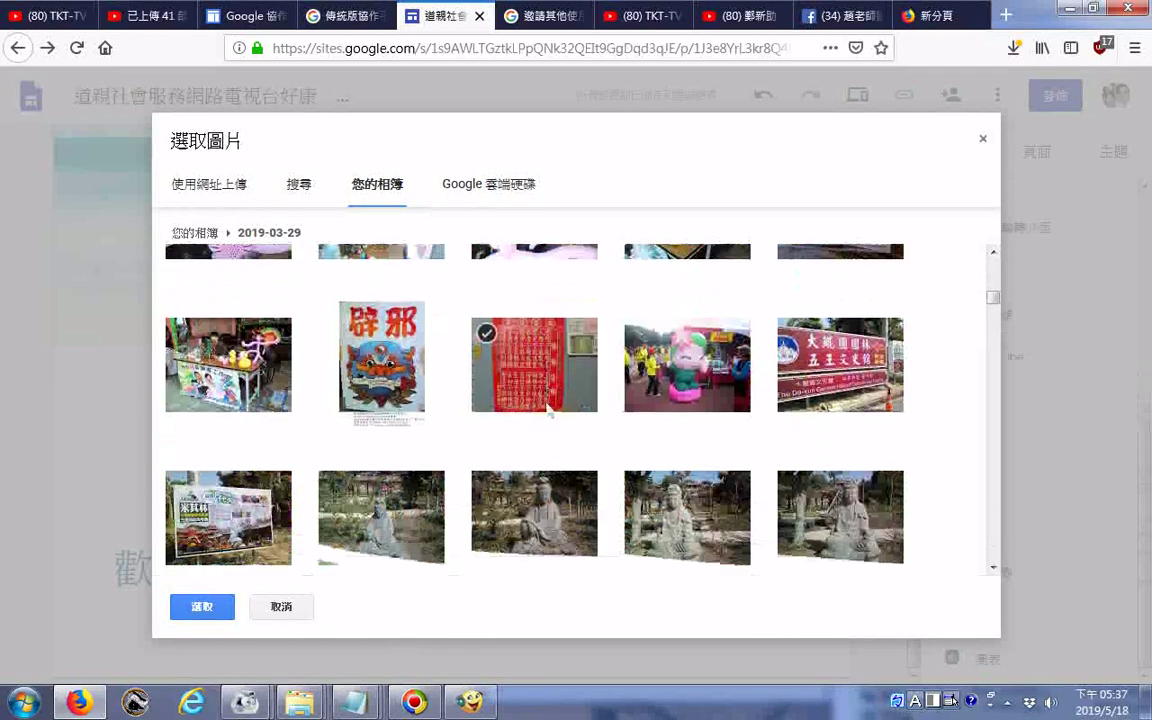
pyautogui.scroll(-4, 546, 405)
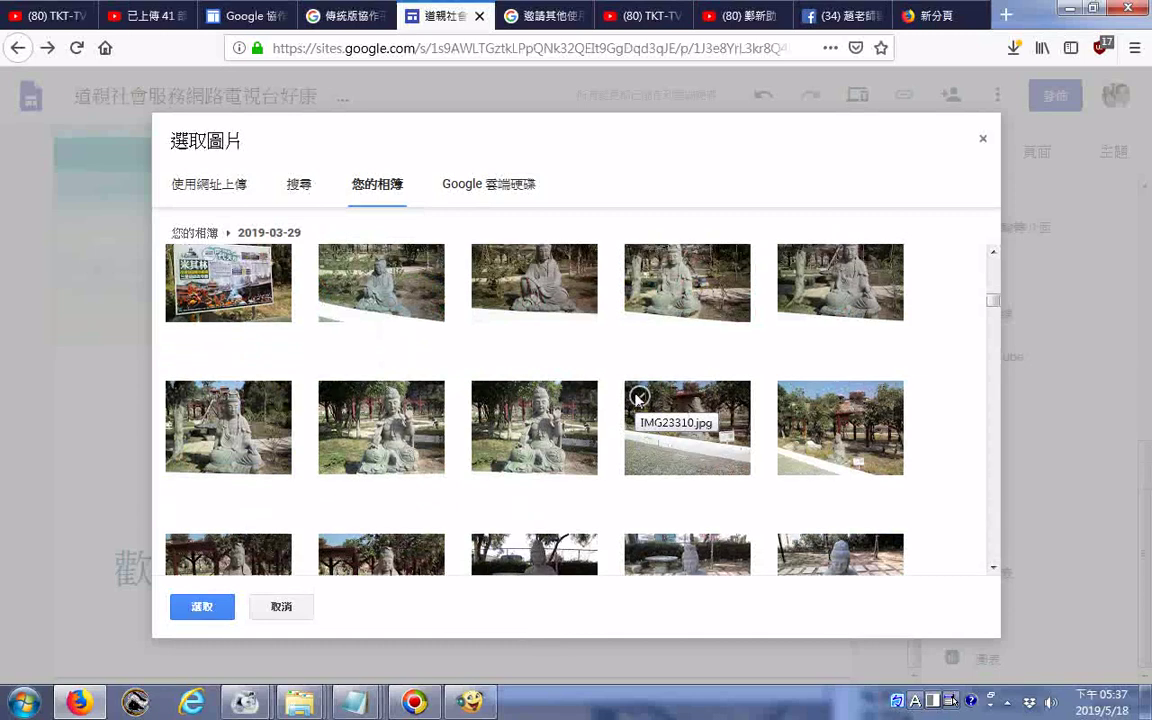
pyautogui.scroll(2, 630, 395)
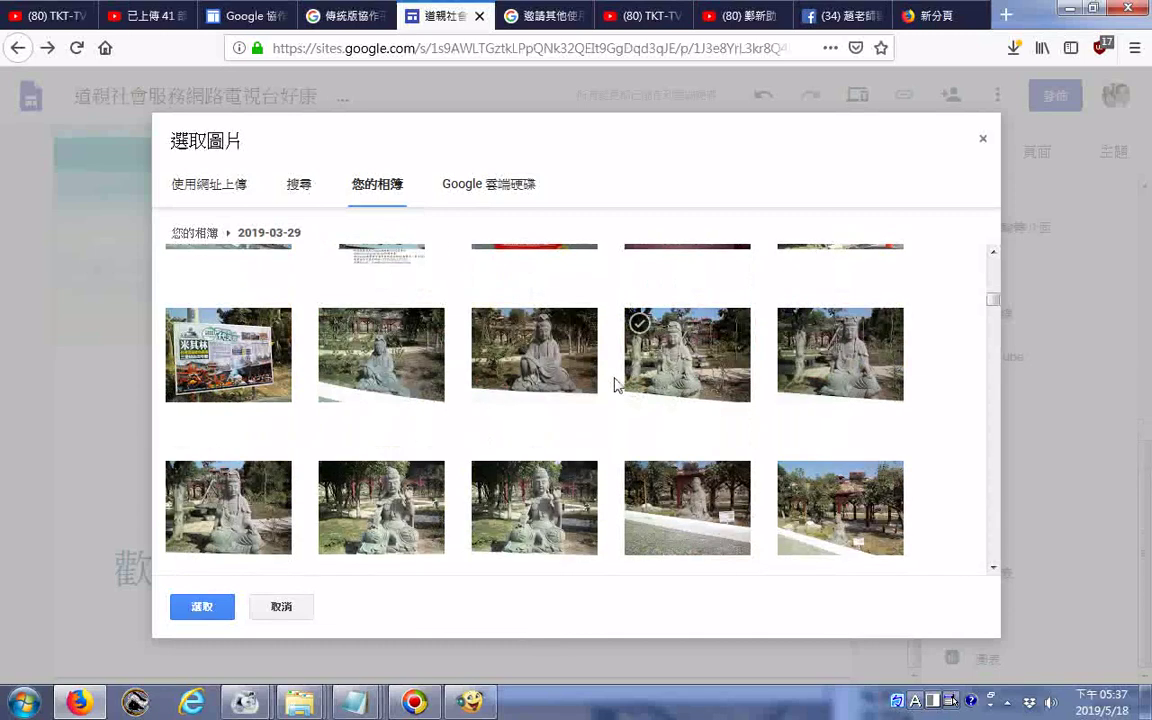
pyautogui.click(532, 370)
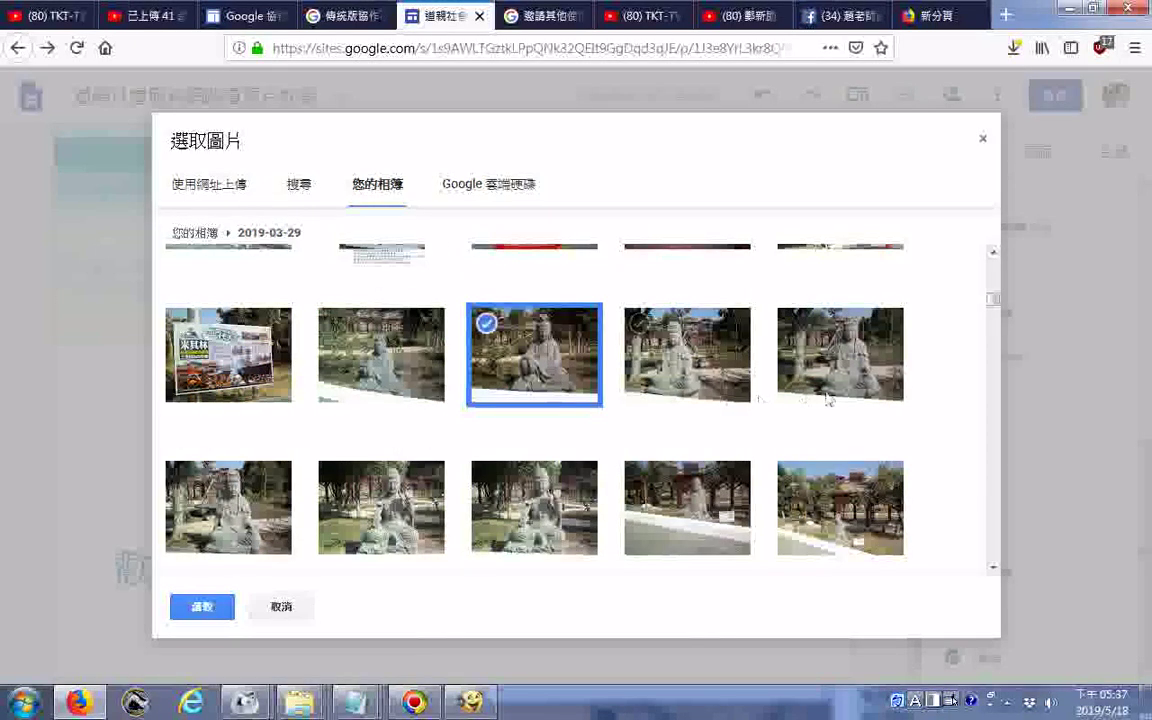
# - Look through the 2019-03-29 album past the stone statues, temple buildings and wall inscriptions for more carousel pictures
pyautogui.scroll(-4, 828, 398)
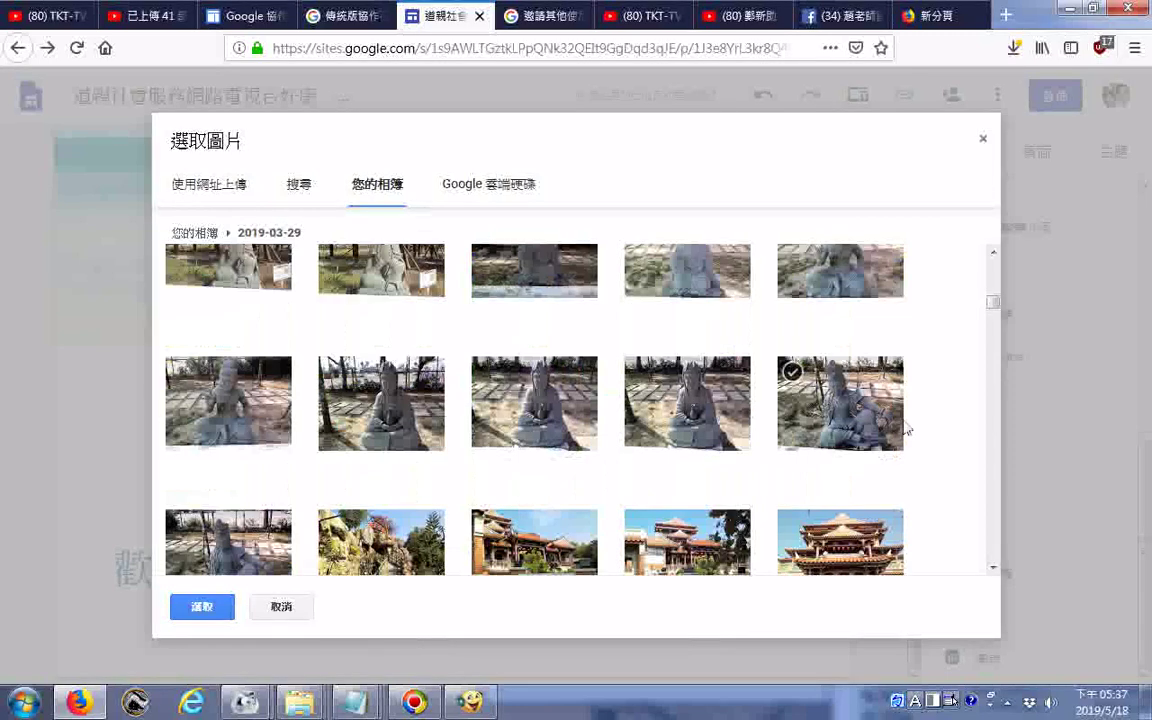
pyautogui.scroll(5, 906, 428)
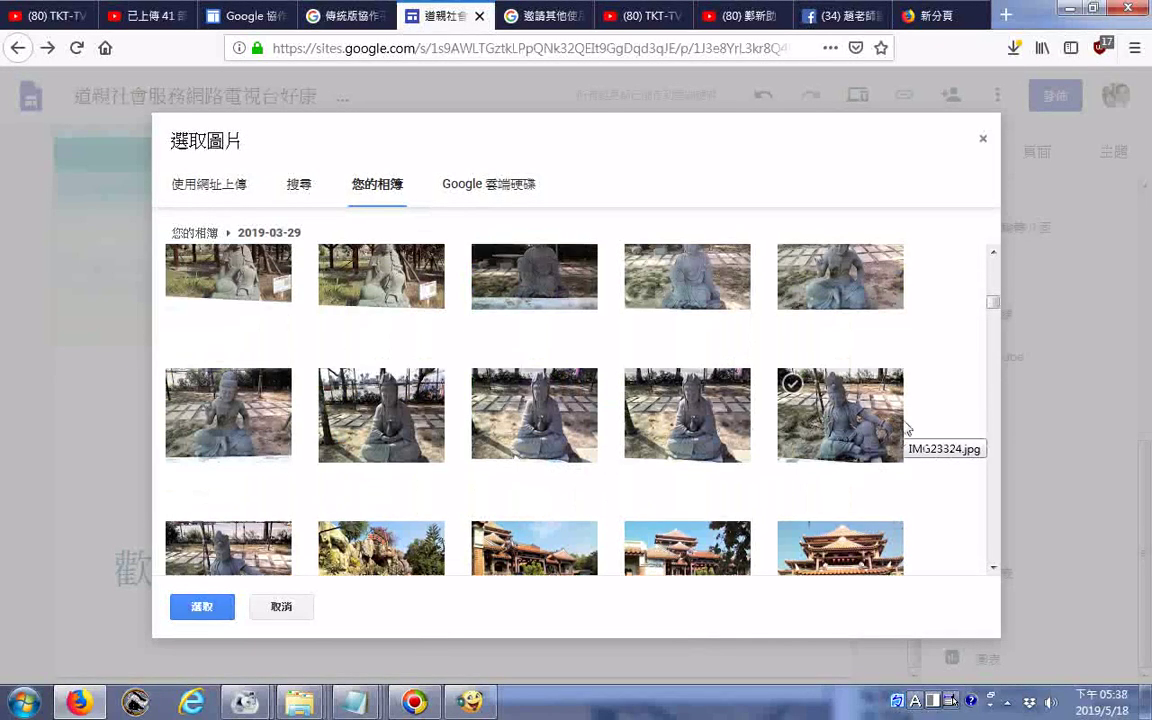
pyautogui.scroll(-2, 906, 428)
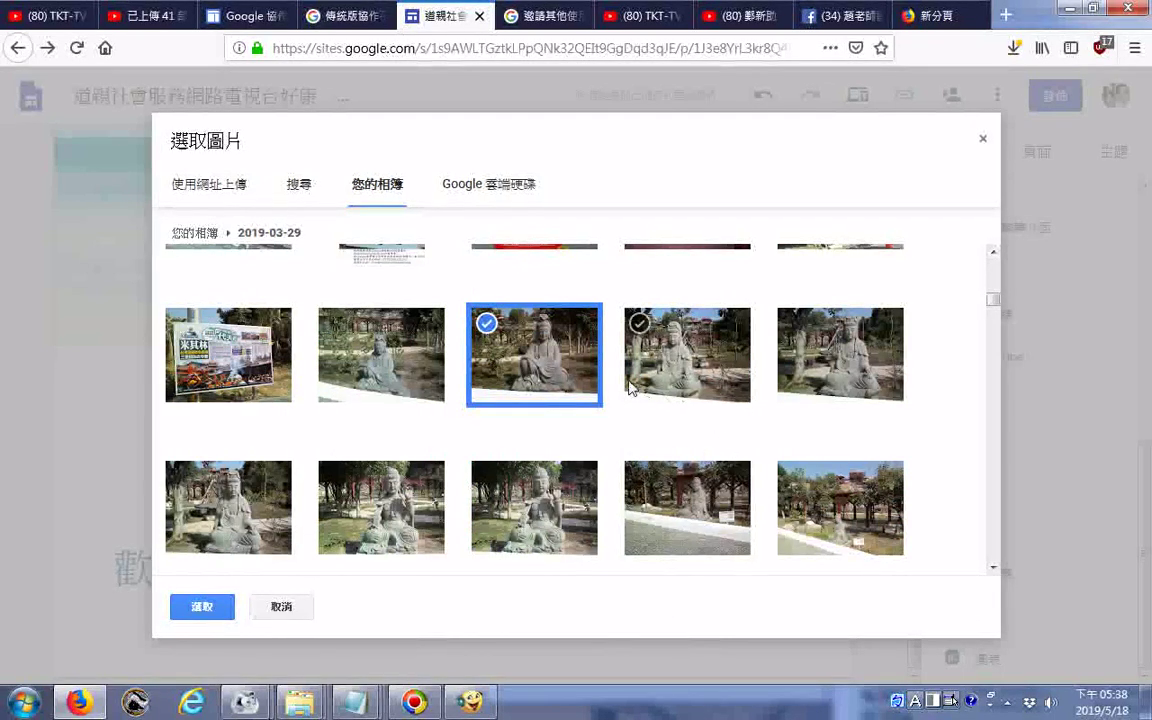
pyautogui.scroll(-5, 807, 410)
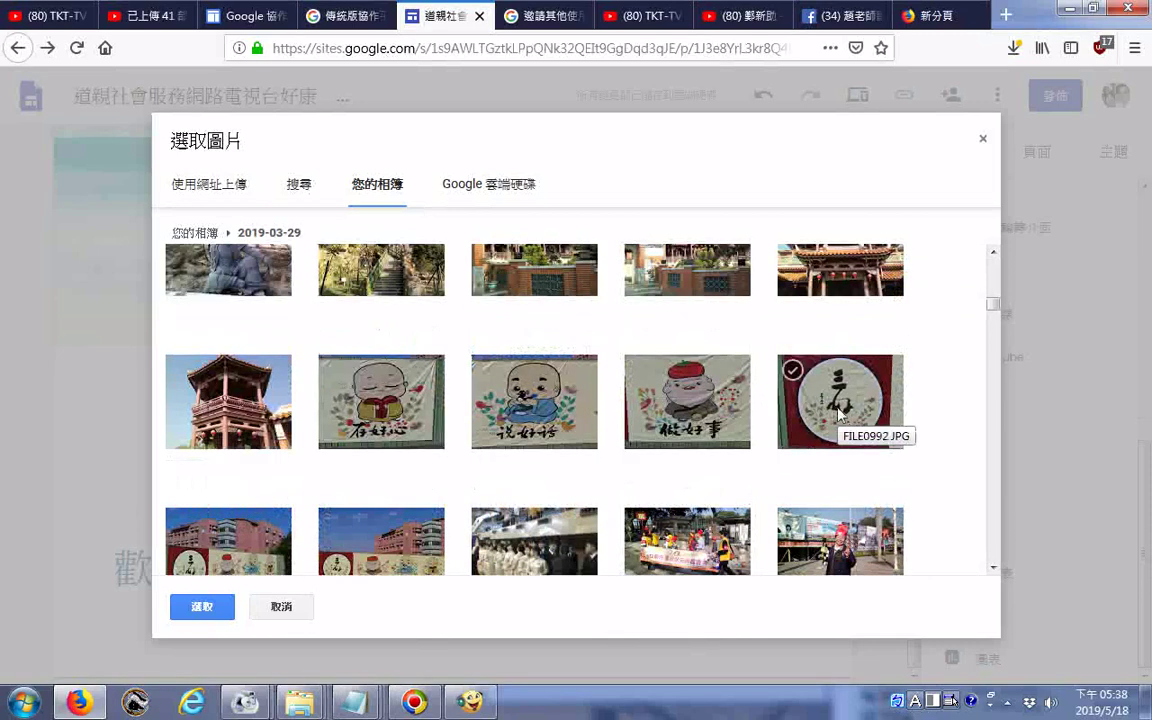
pyautogui.scroll(-3, 838, 413)
pyautogui.scroll(-10, 838, 413)
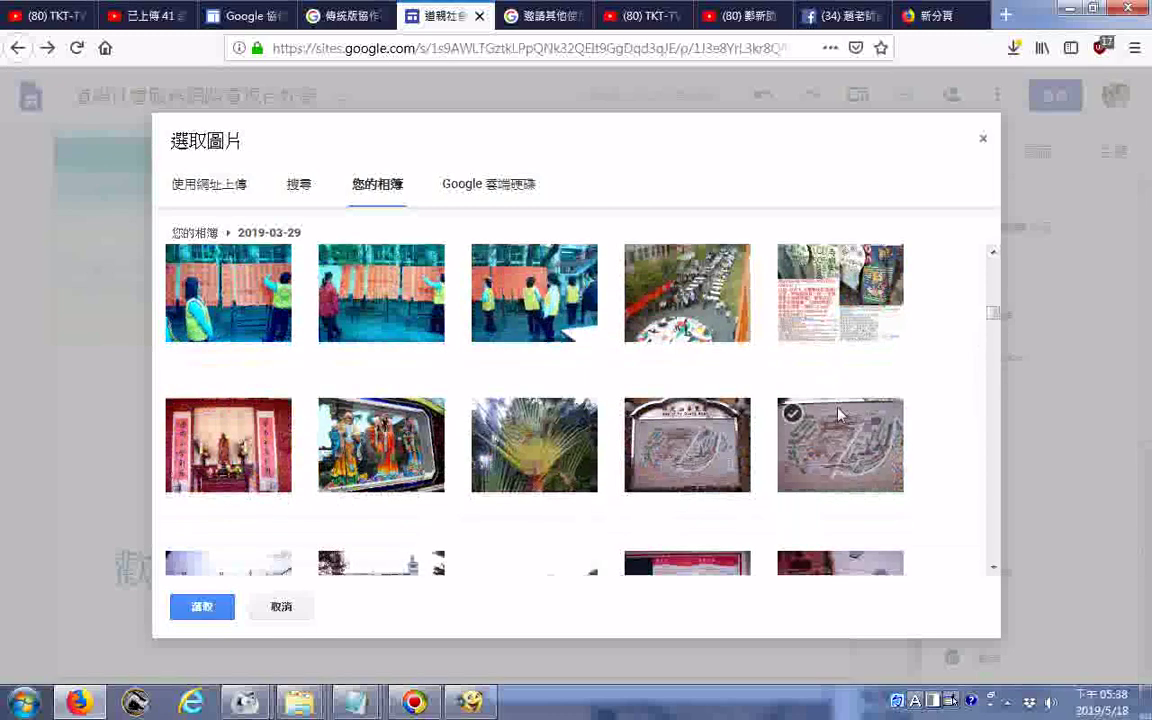
pyautogui.scroll(-5, 838, 413)
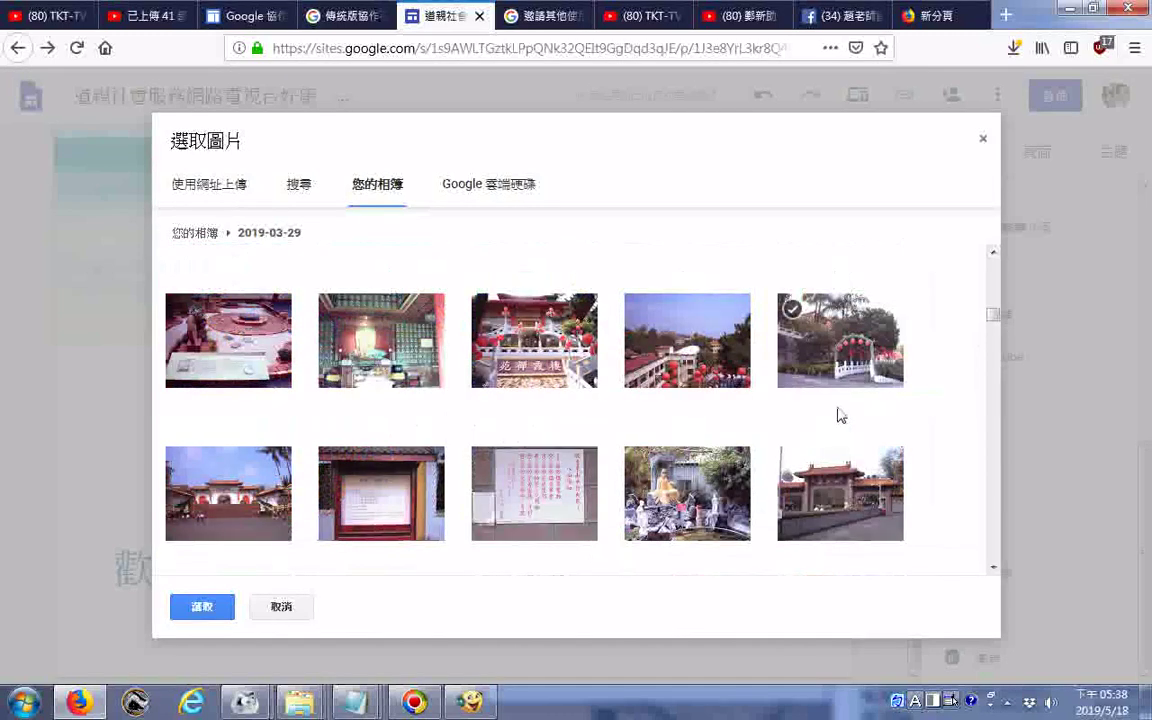
pyautogui.scroll(-5, 838, 413)
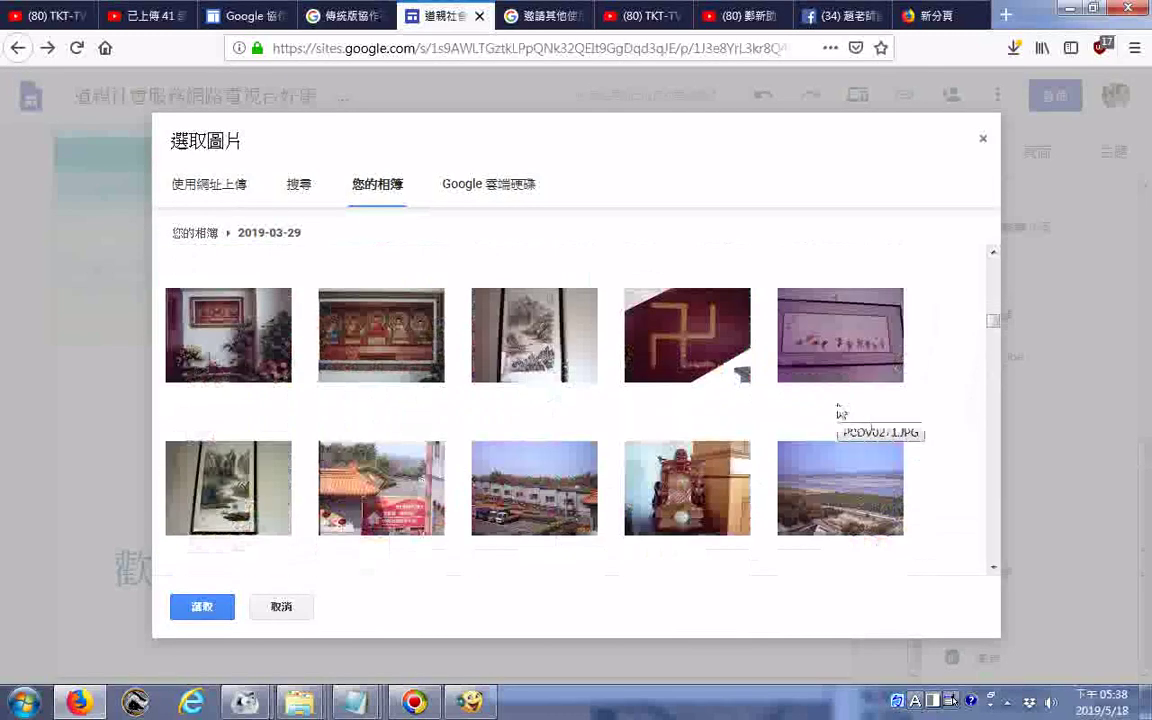
pyautogui.scroll(-5, 838, 413)
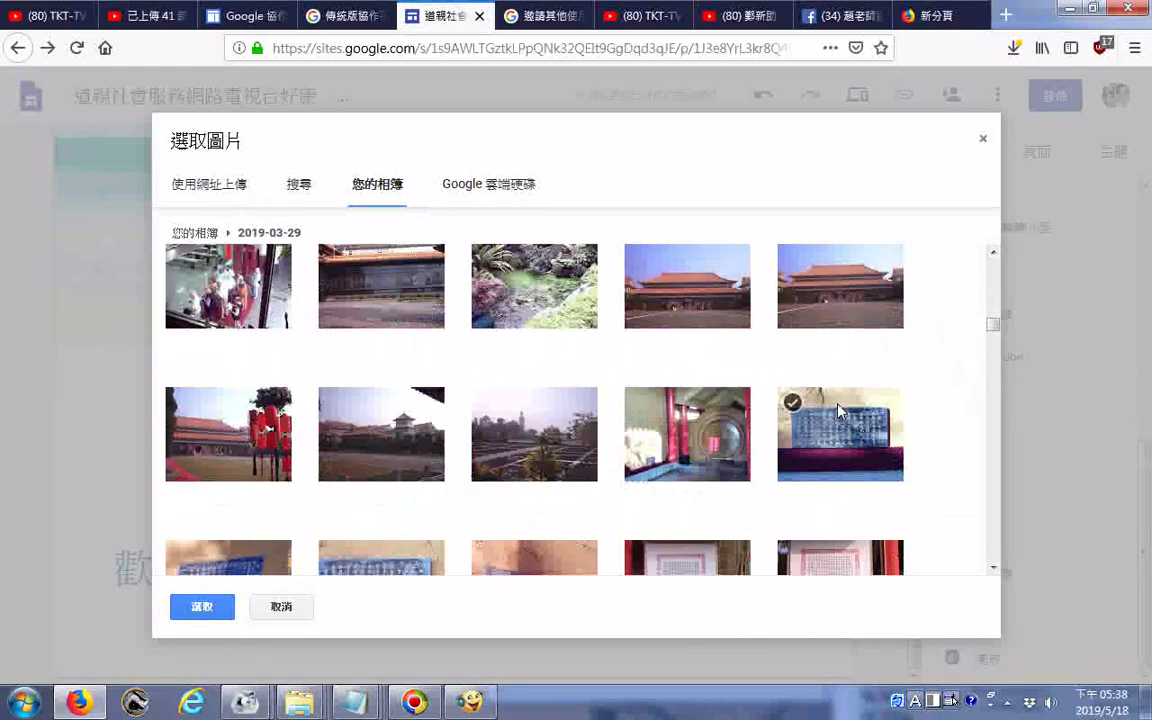
pyautogui.scroll(-5, 838, 410)
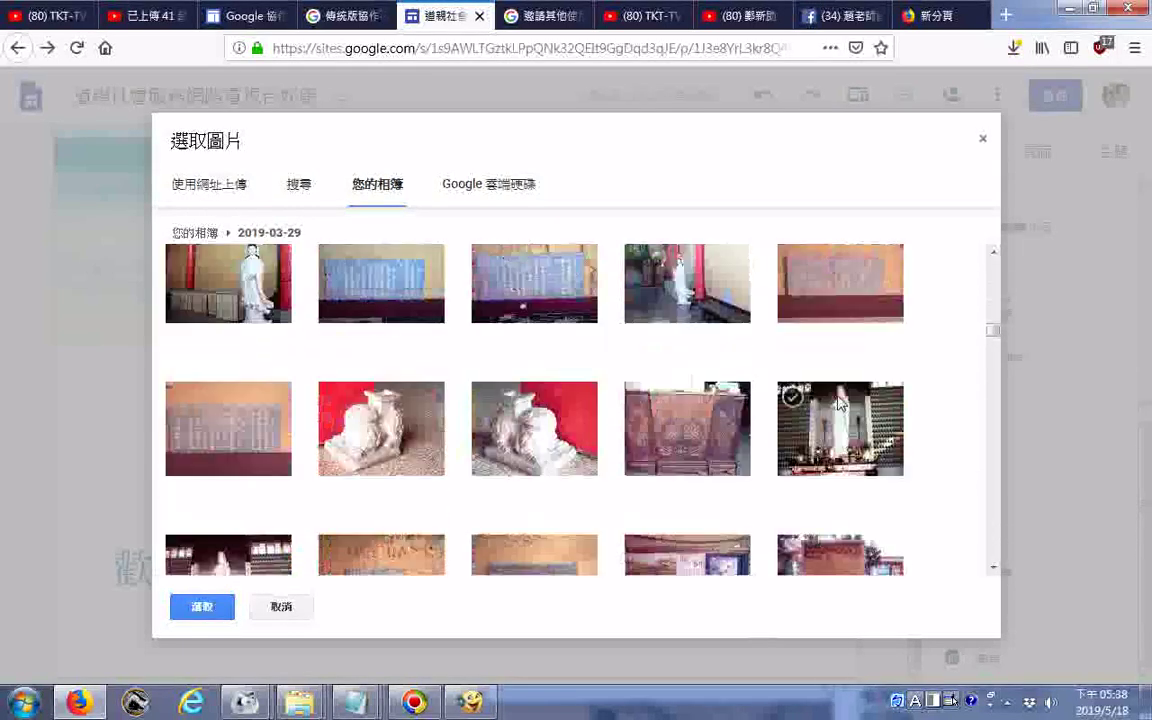
pyautogui.scroll(-5, 838, 402)
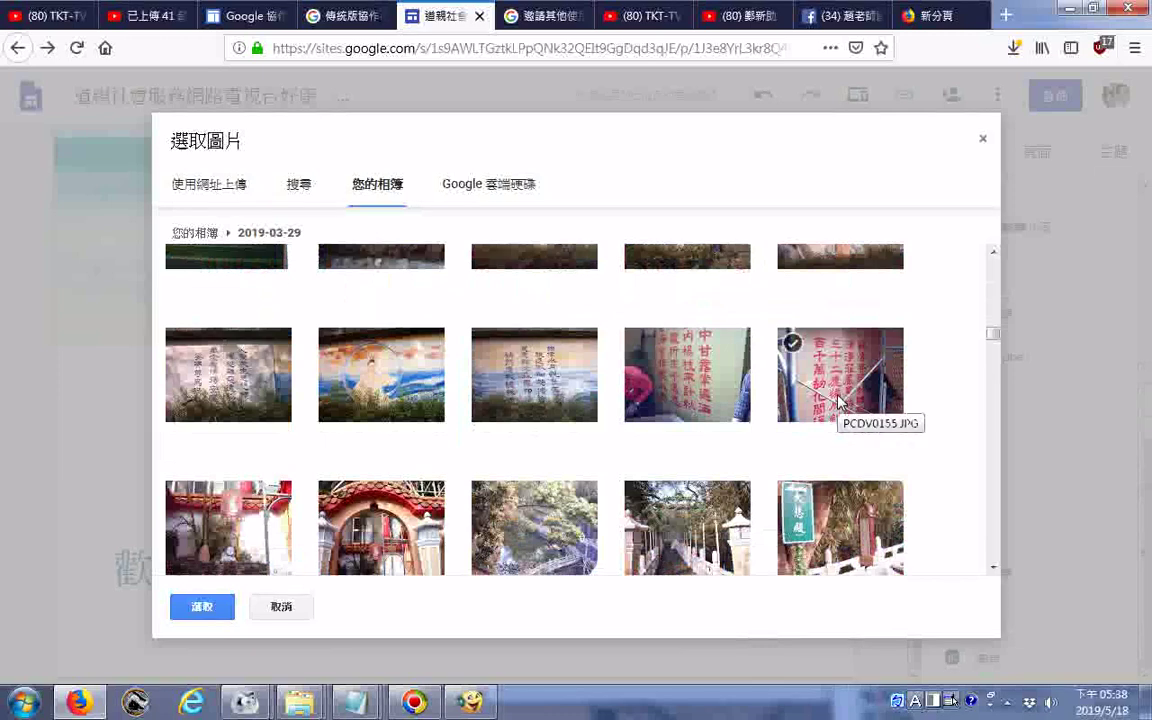
pyautogui.scroll(-5, 838, 402)
# - Further down the album, add the rightmost photo of the large golden Buddha with standing figures, above the white elephant, to the selection
pyautogui.scroll(-5, 842, 395)
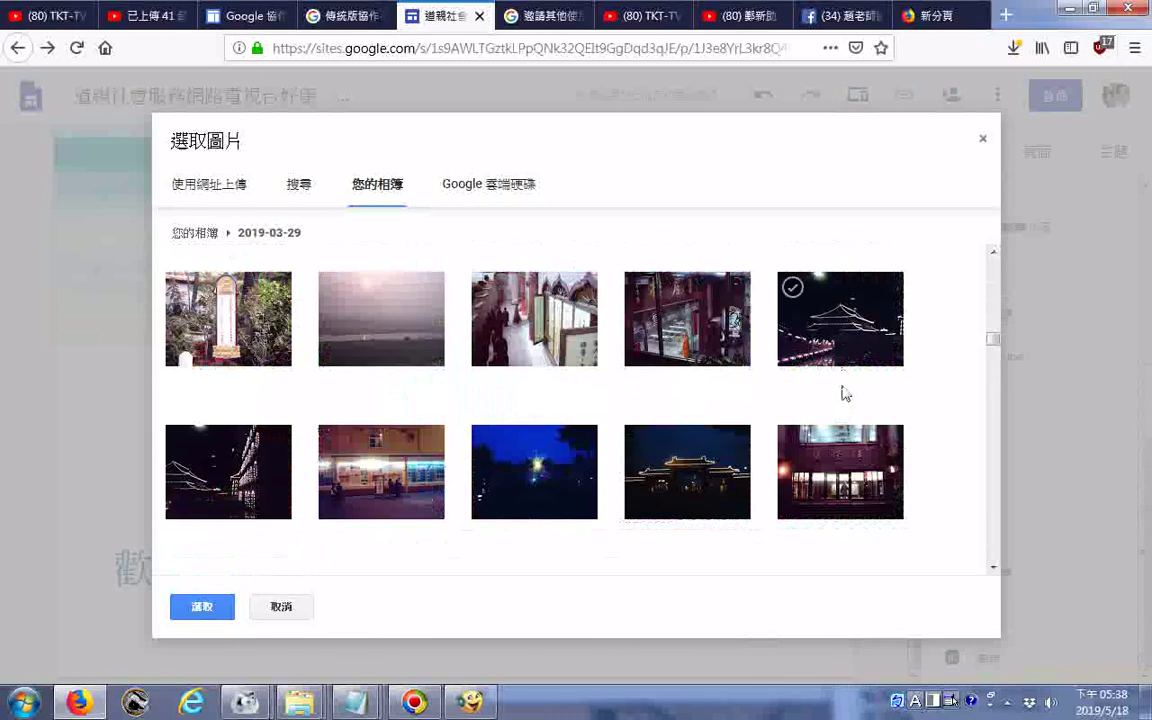
pyautogui.scroll(-3, 842, 395)
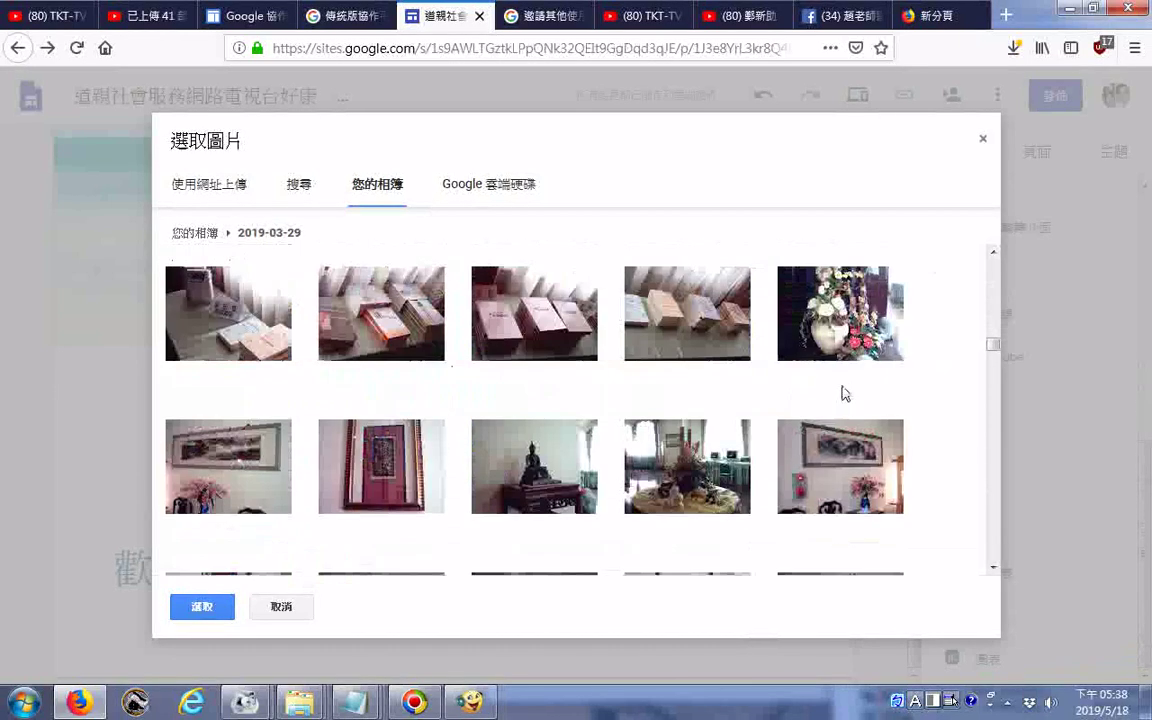
pyautogui.scroll(-6, 842, 393)
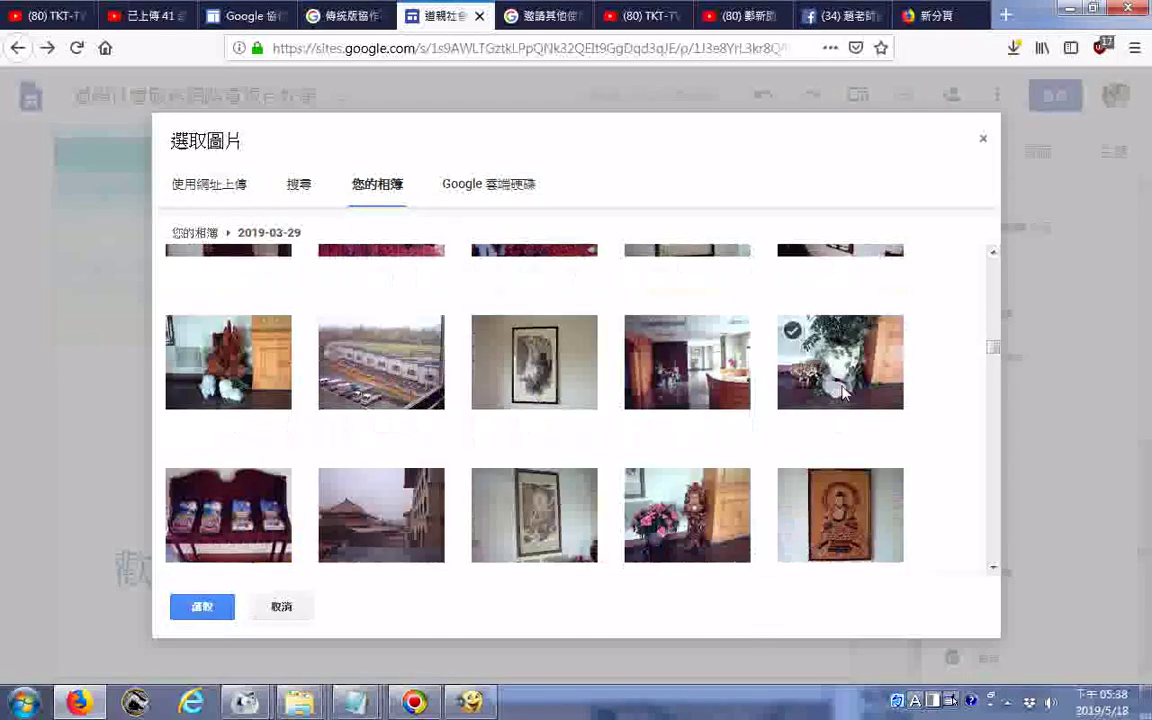
pyautogui.scroll(-5, 843, 395)
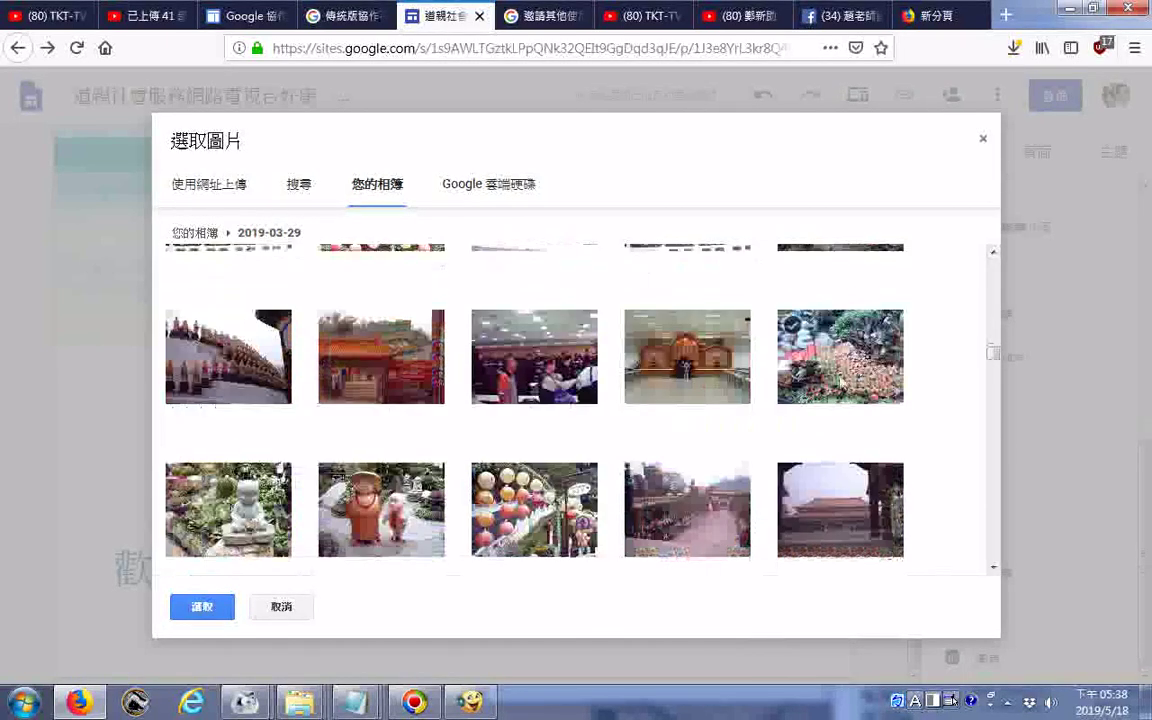
pyautogui.scroll(-5, 840, 380)
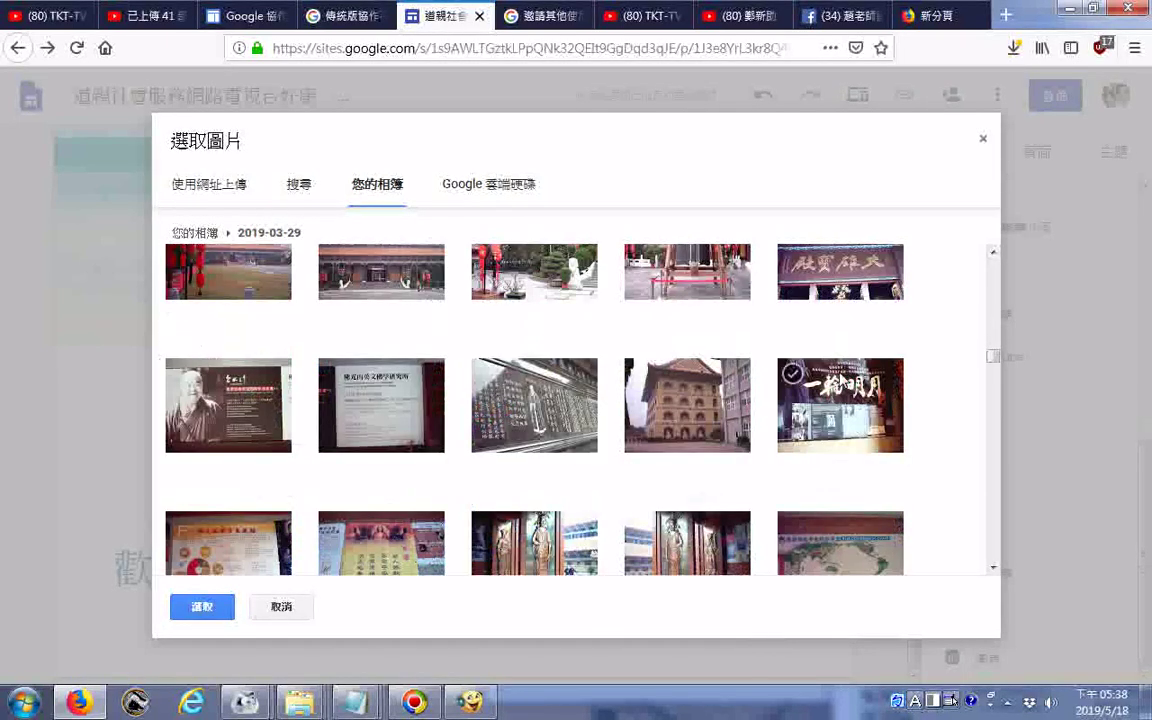
pyautogui.scroll(-6, 842, 380)
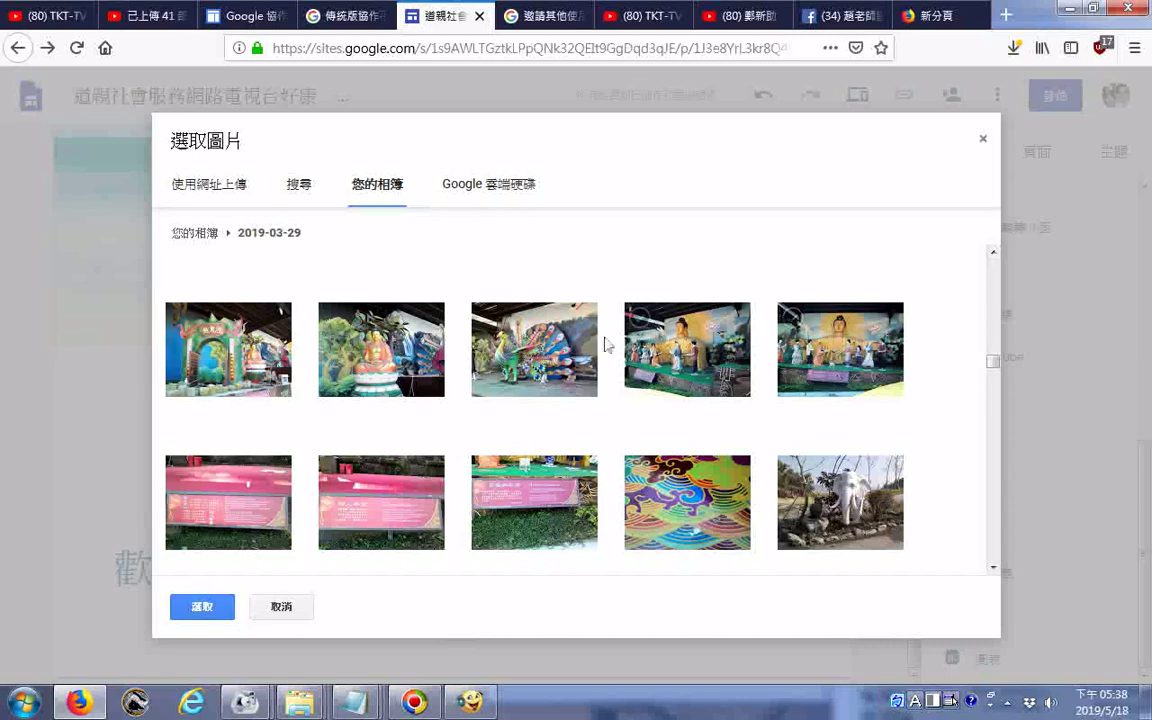
pyautogui.click(850, 362)
# - Look through the album past the painted opera masks and calligraphy displays to the flower field photos for more carousel pictures
pyautogui.scroll(-3, 941, 410)
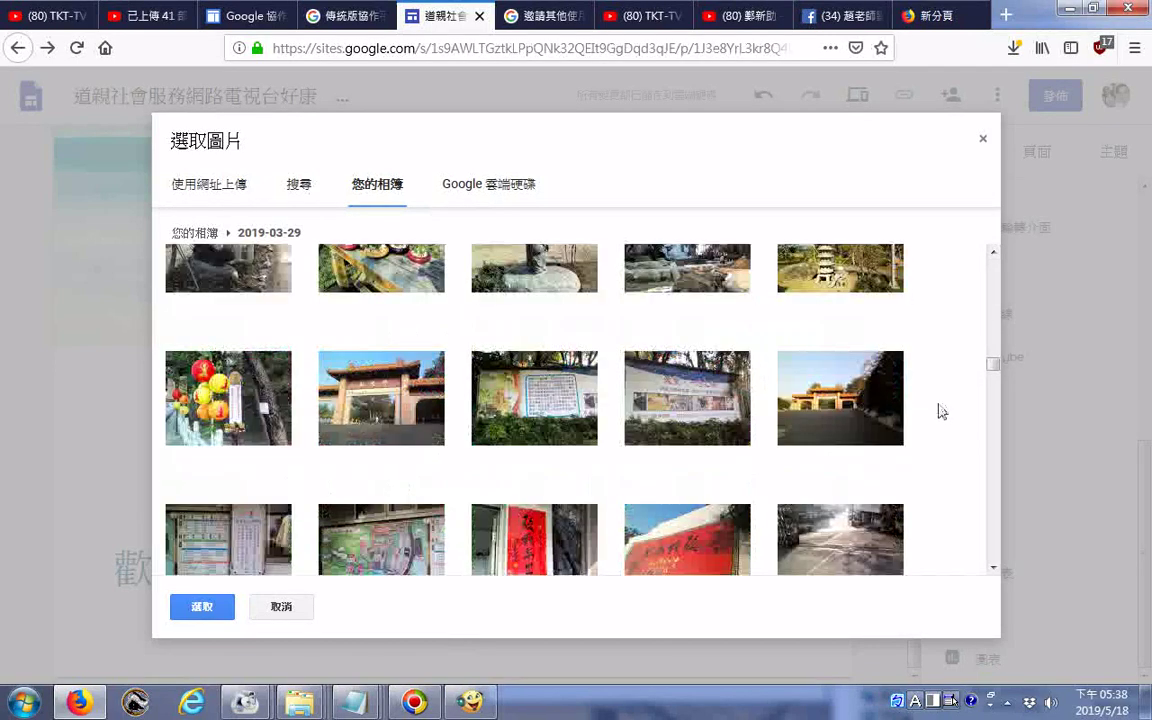
pyautogui.scroll(-3, 941, 410)
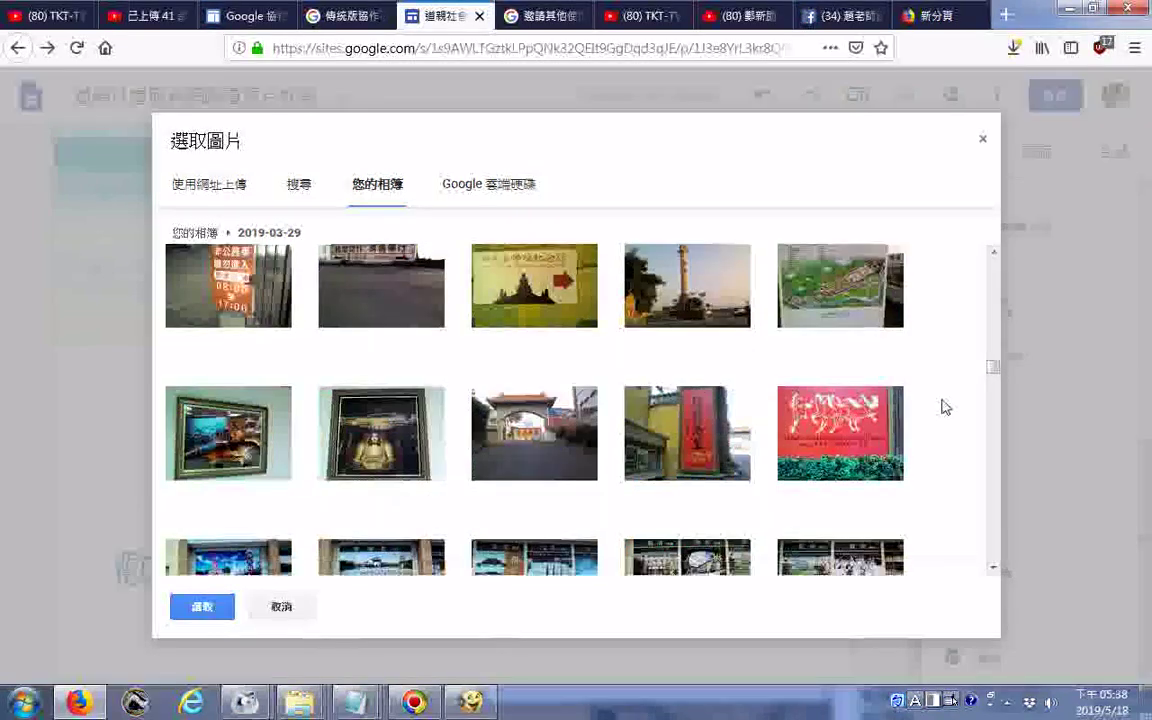
pyautogui.scroll(-3, 960, 402)
pyautogui.scroll(-3, 972, 400)
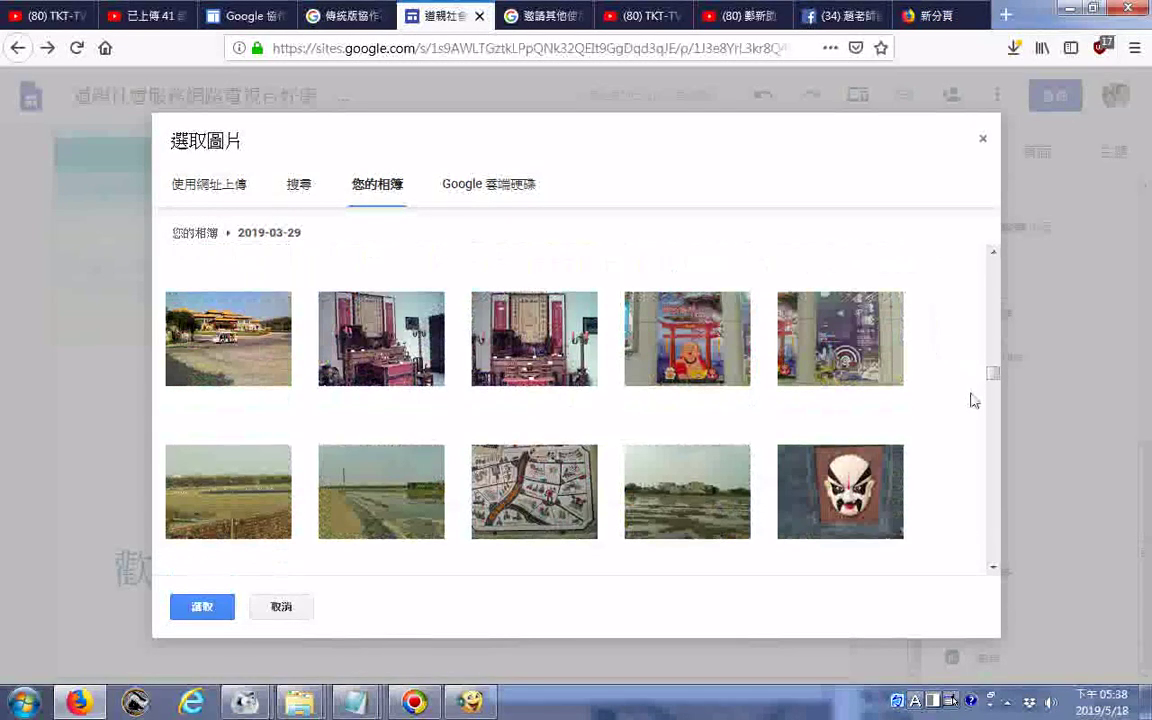
pyautogui.scroll(-3, 972, 400)
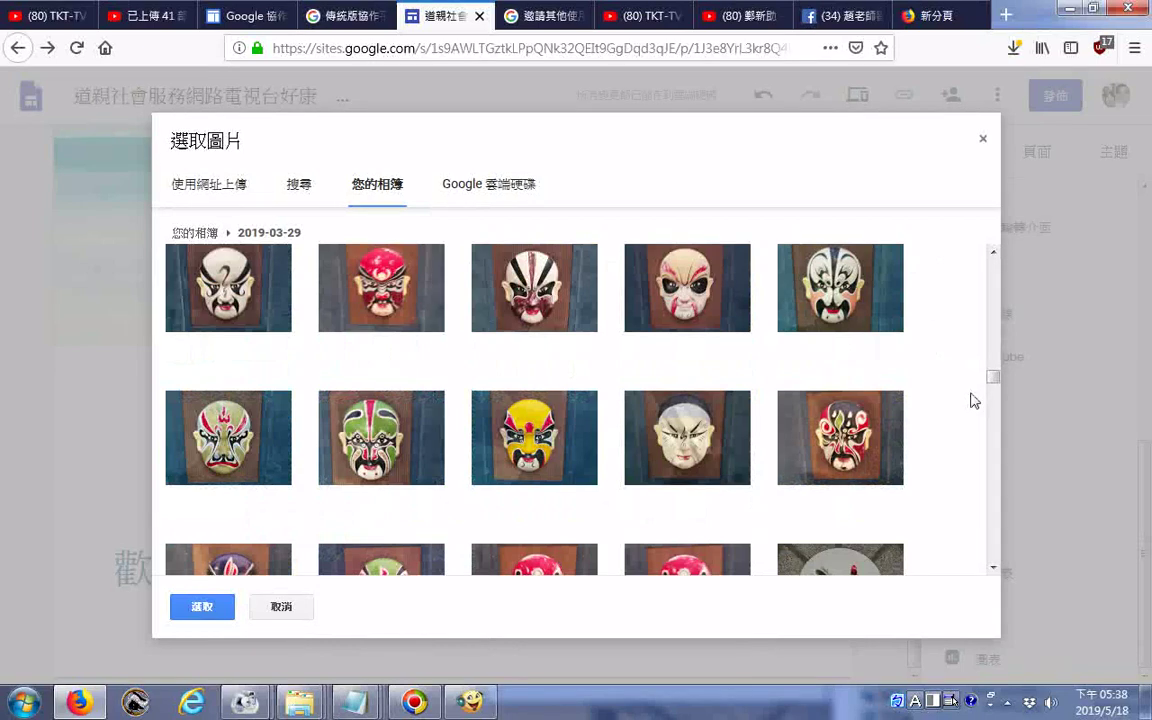
pyautogui.scroll(2, 972, 400)
pyautogui.scroll(1, 972, 400)
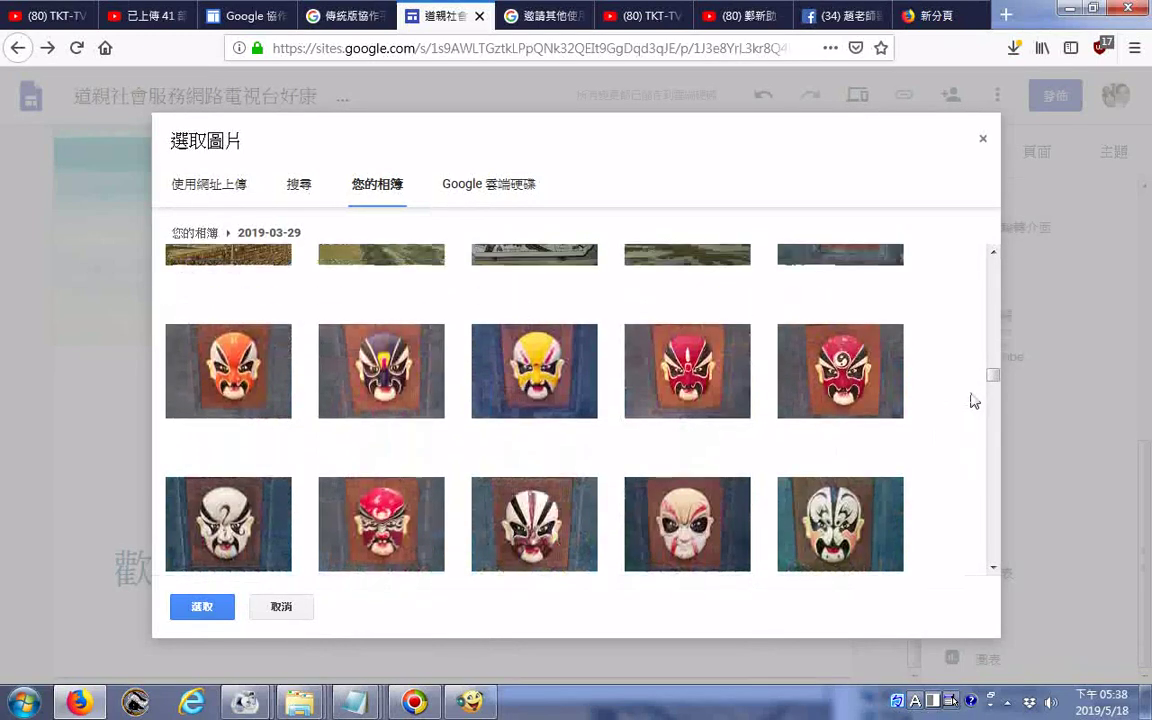
pyautogui.scroll(-3, 972, 400)
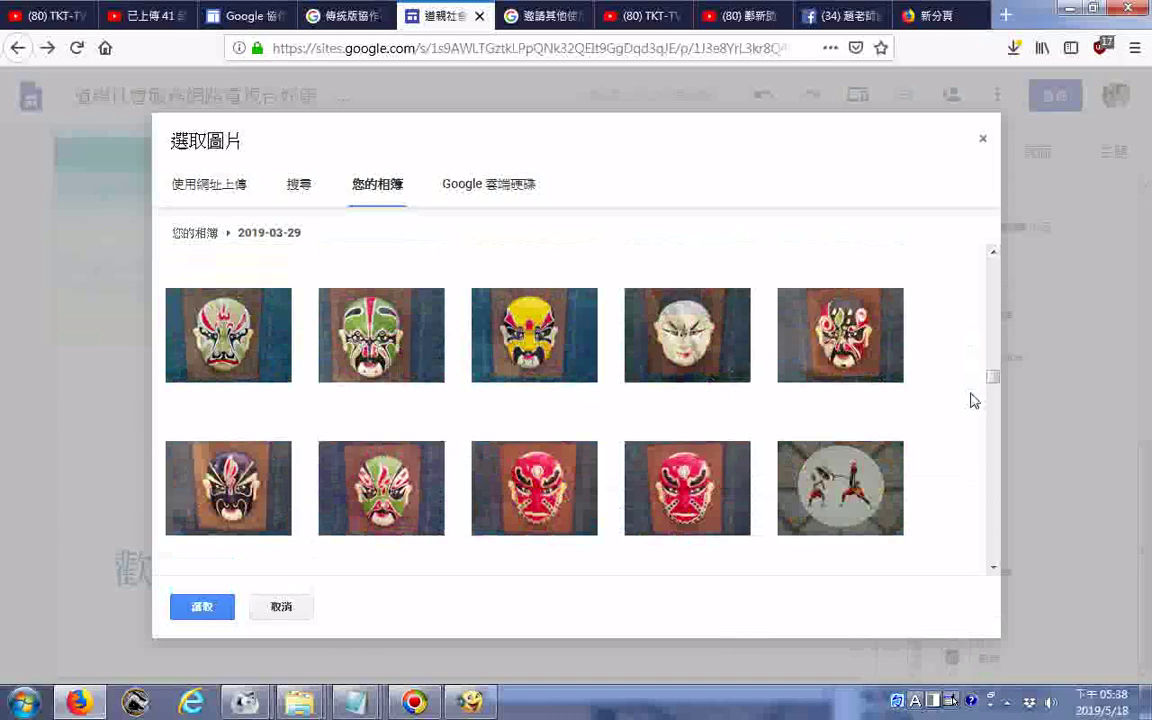
pyautogui.scroll(-2, 972, 400)
pyautogui.scroll(-2, 972, 400)
pyautogui.scroll(-3, 972, 400)
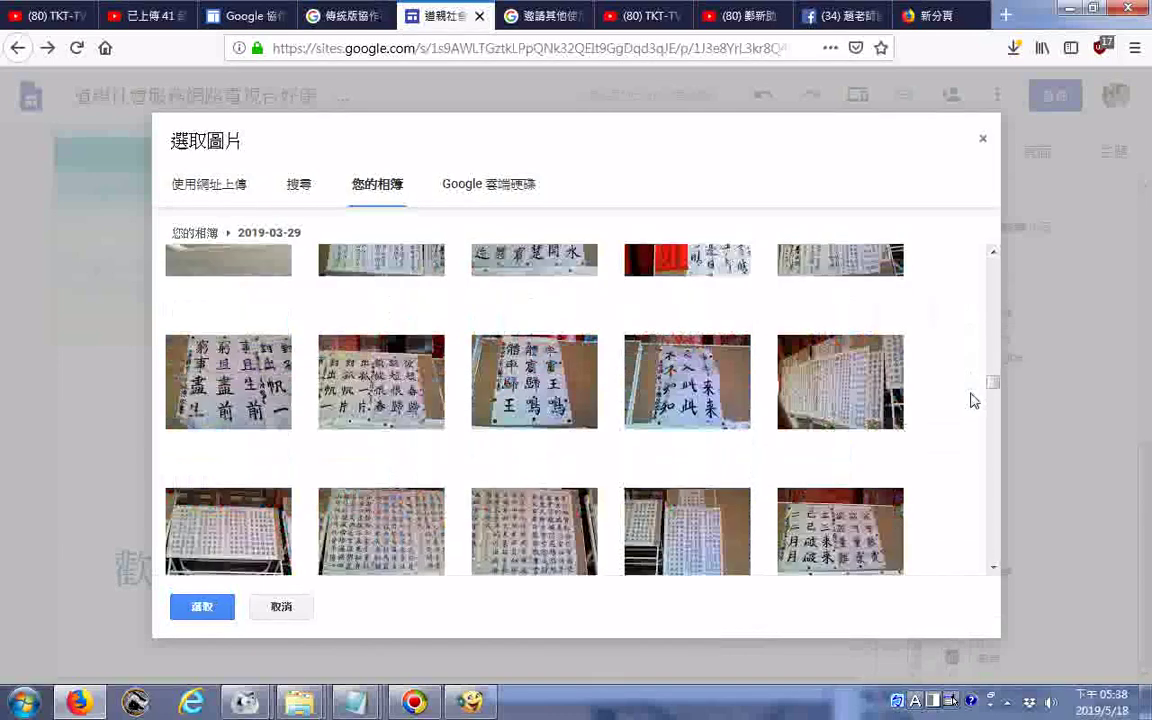
pyautogui.scroll(-3, 972, 400)
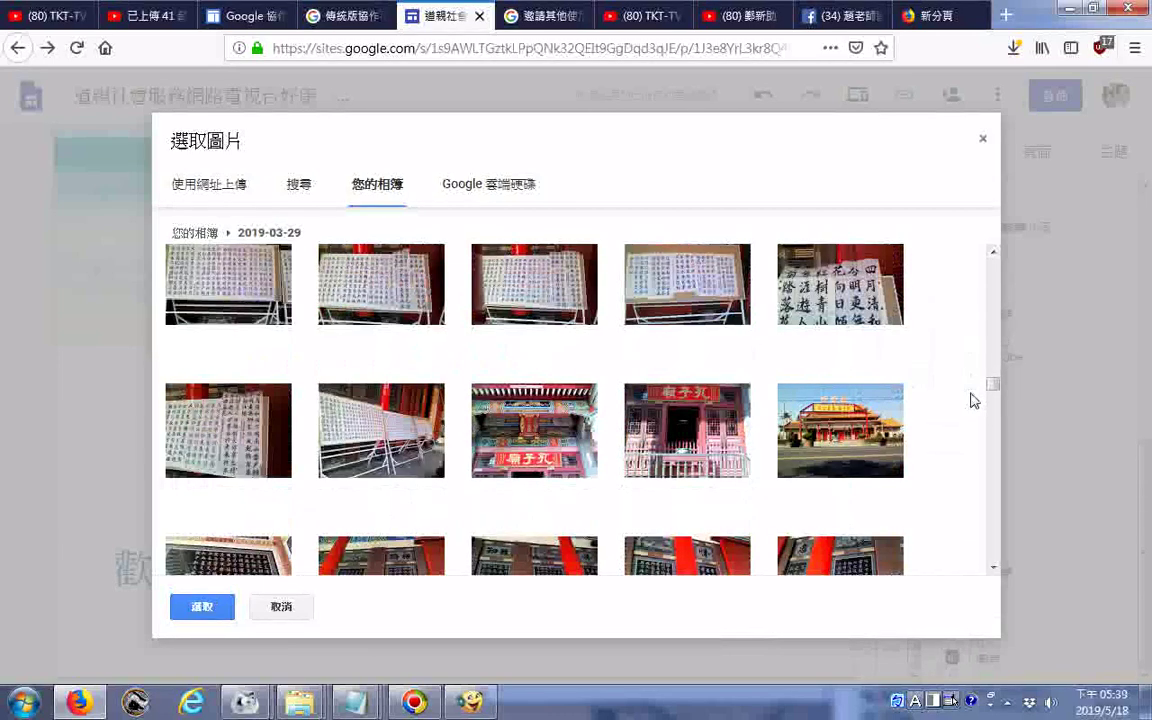
pyautogui.scroll(-3, 972, 400)
pyautogui.scroll(-3, 972, 400)
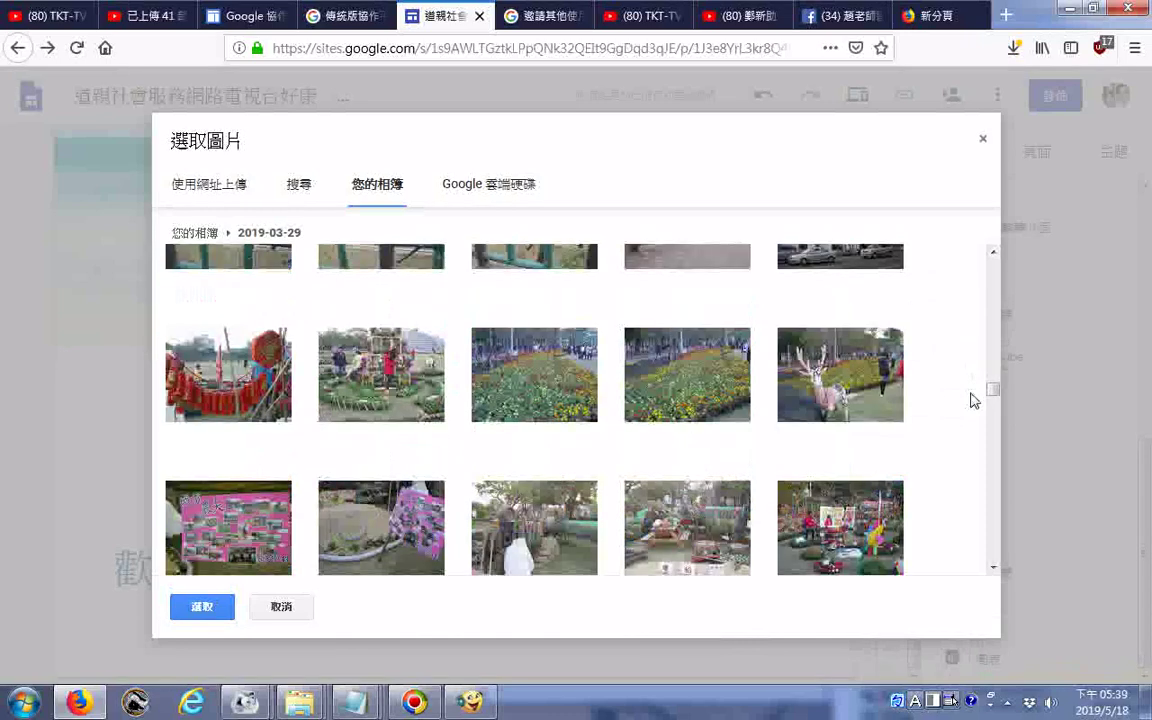
# - Add the photo of the crowd before the yellow temple building and the calligraphy sheet photo one row below it to the selection
pyautogui.scroll(-10, 972, 400)
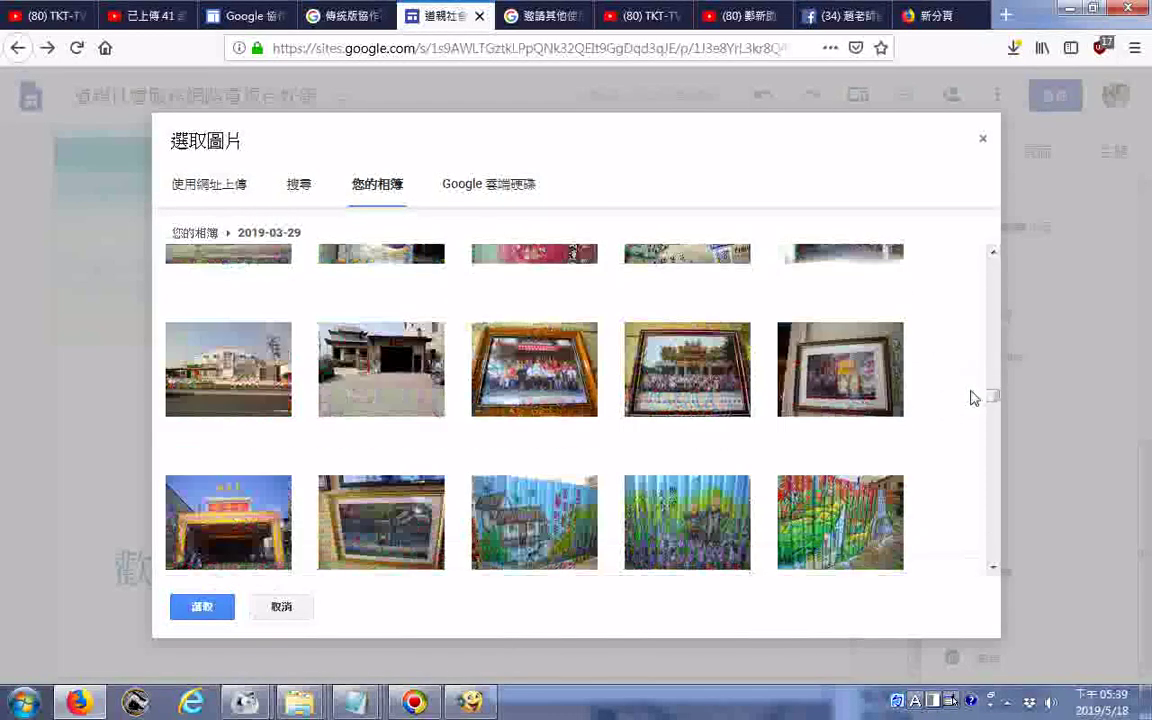
pyautogui.scroll(-5, 972, 398)
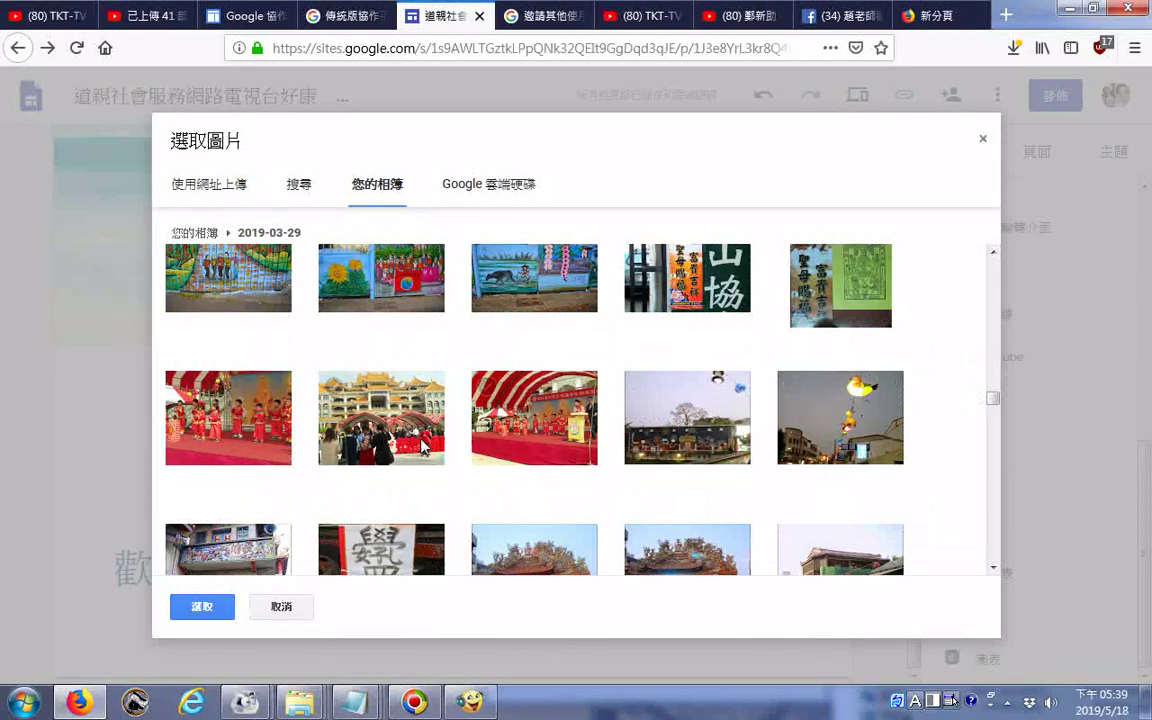
pyautogui.click(382, 405)
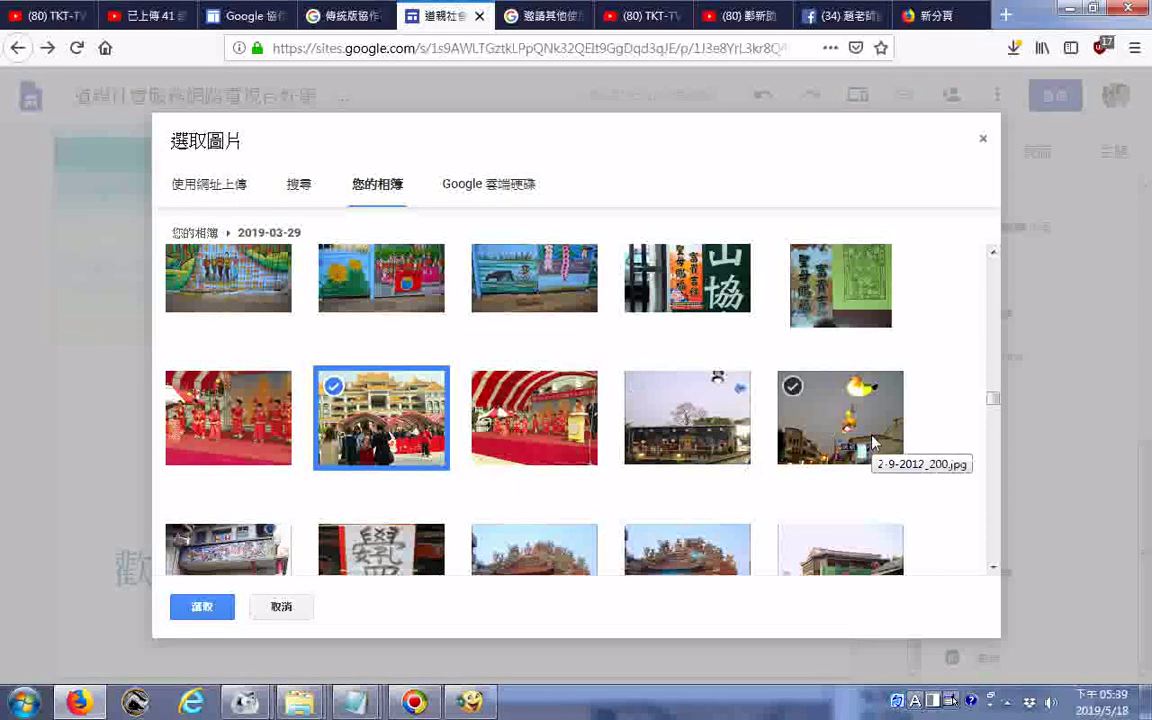
pyautogui.scroll(-4, 872, 441)
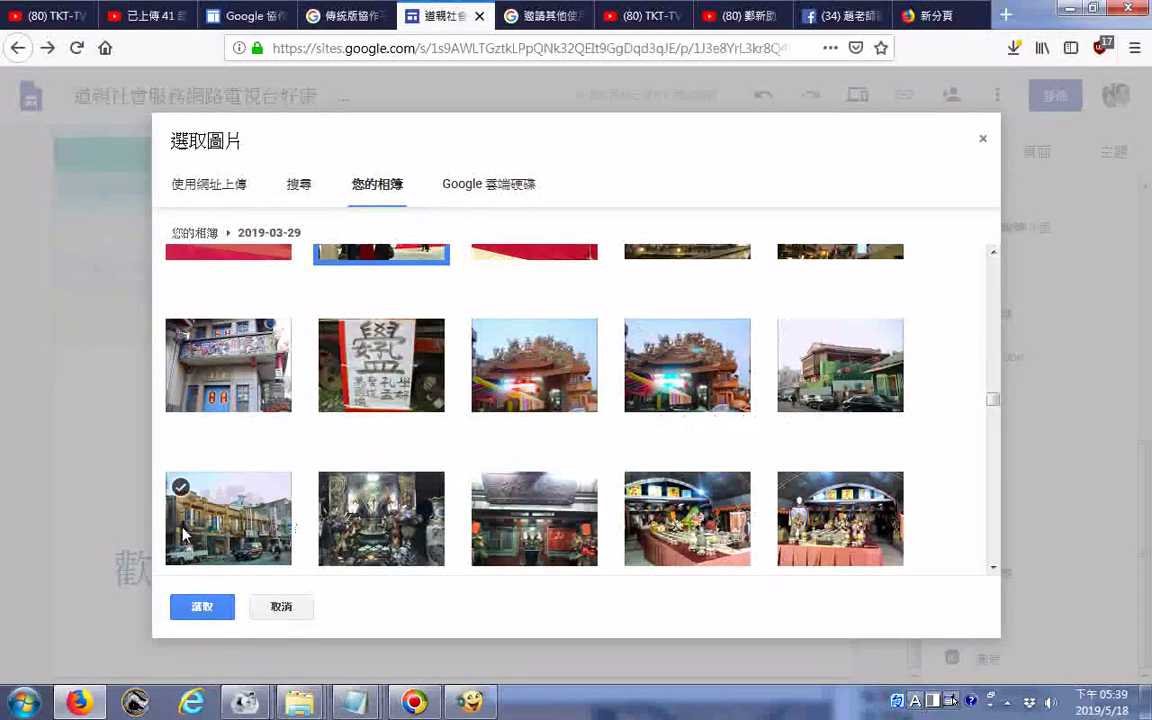
pyautogui.click(370, 365)
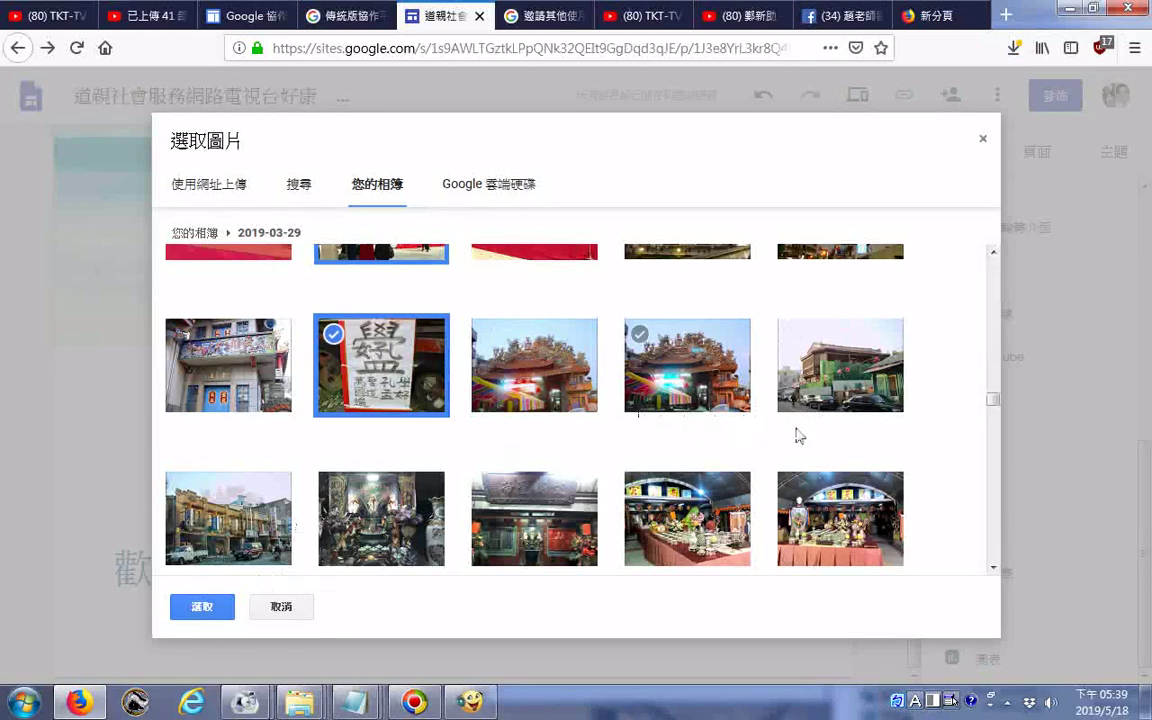
# - Further down the album, add the third photo in the row of golden dragon boats to the selection
pyautogui.scroll(-10, 797, 436)
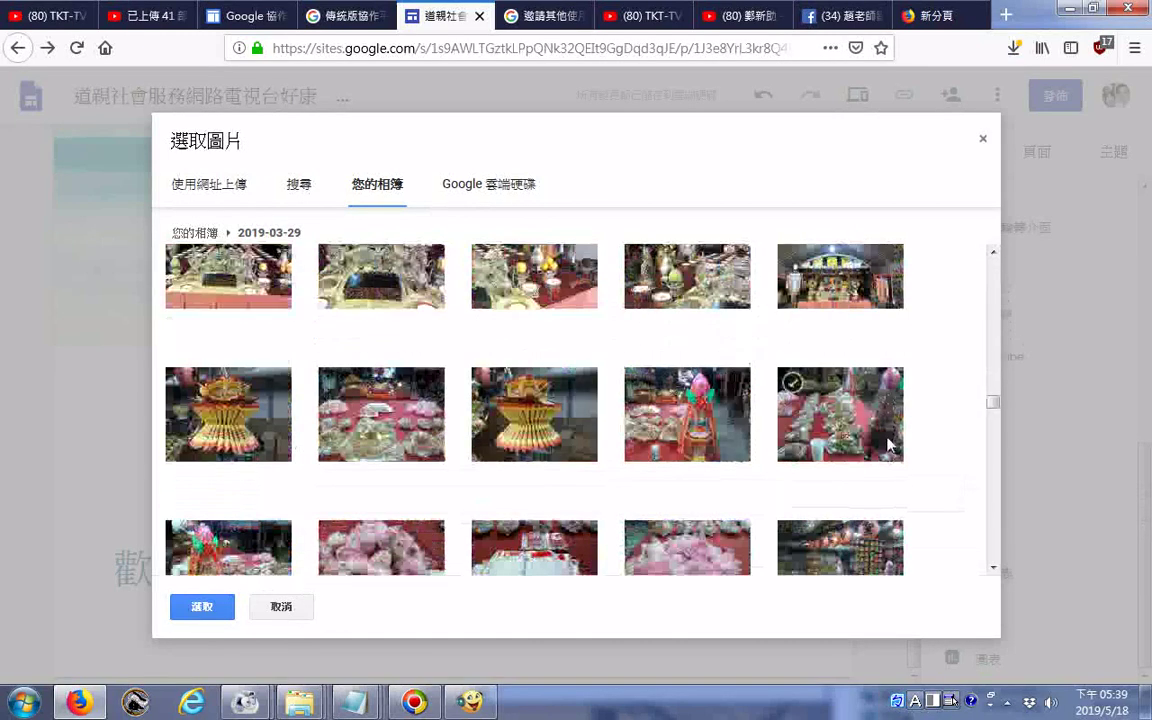
pyautogui.scroll(-1, 888, 445)
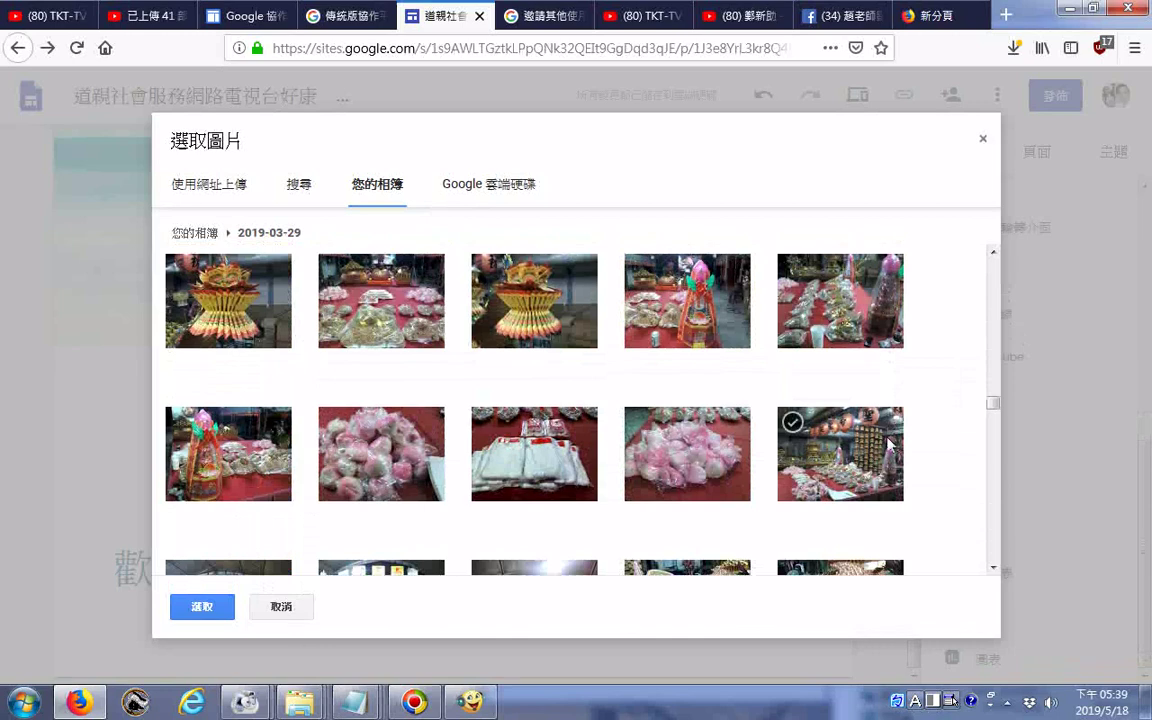
pyautogui.scroll(-2, 947, 428)
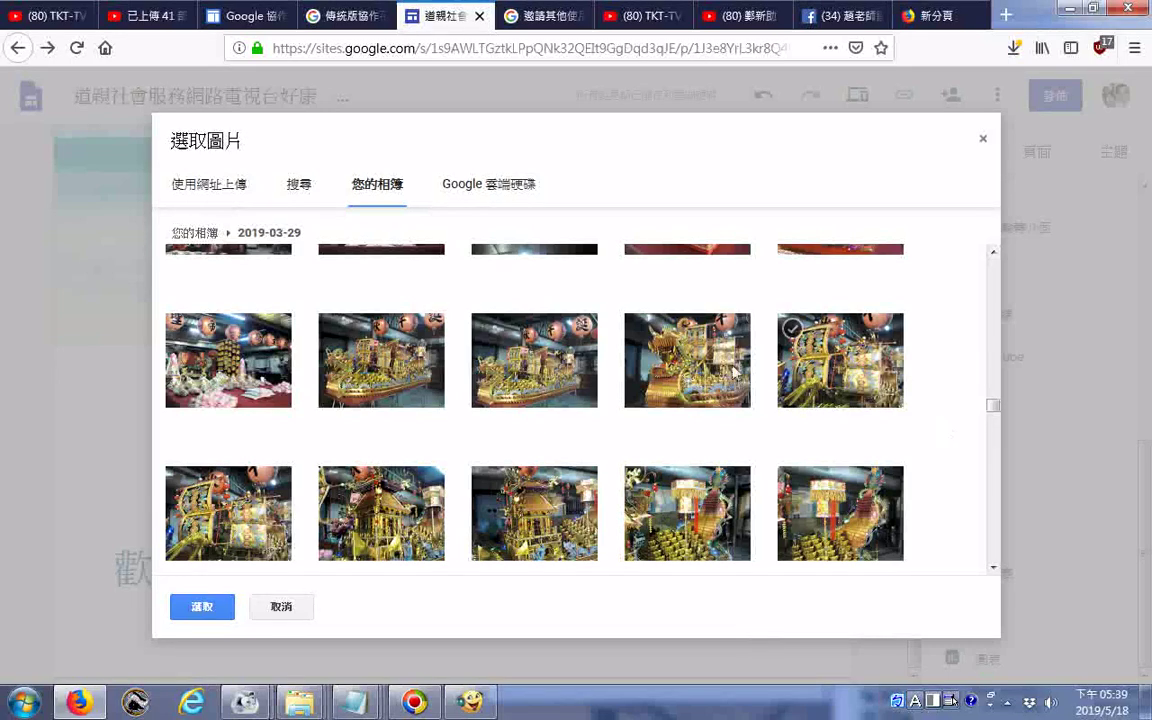
pyautogui.click(495, 312)
# - Past the temple murals, add the fourth photo in a row of crowd shots around the red plaza to the selection
pyautogui.scroll(-1, 703, 458)
pyautogui.scroll(-10, 746, 437)
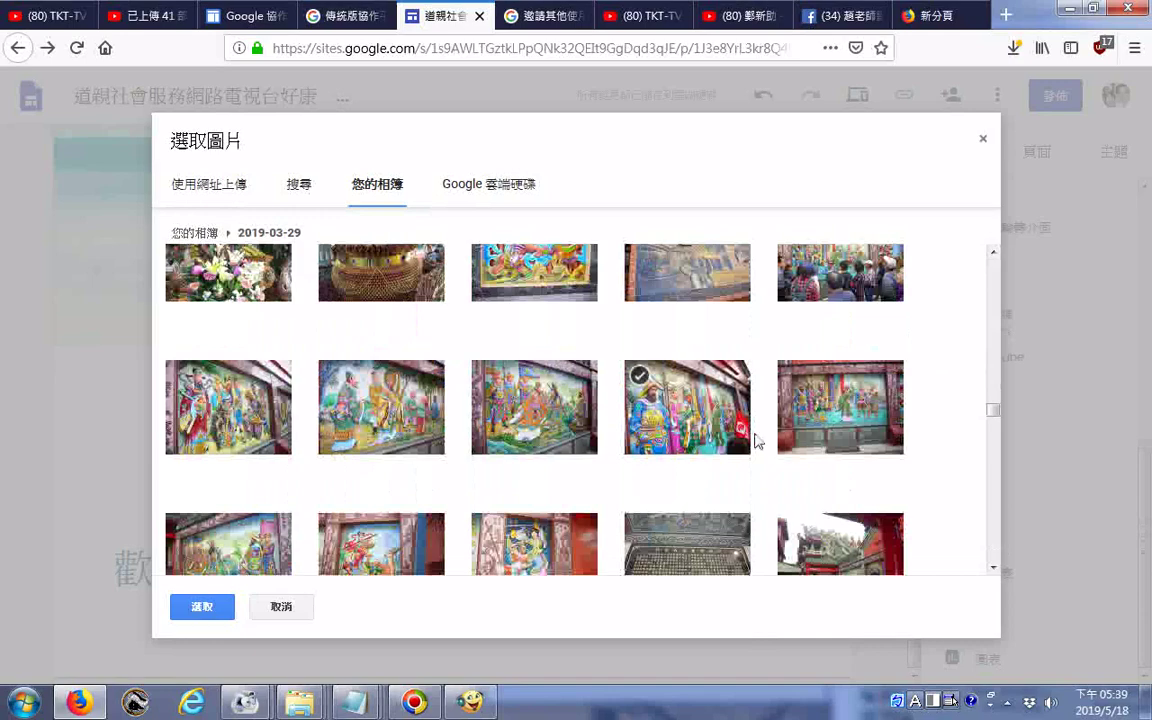
pyautogui.scroll(-10, 756, 441)
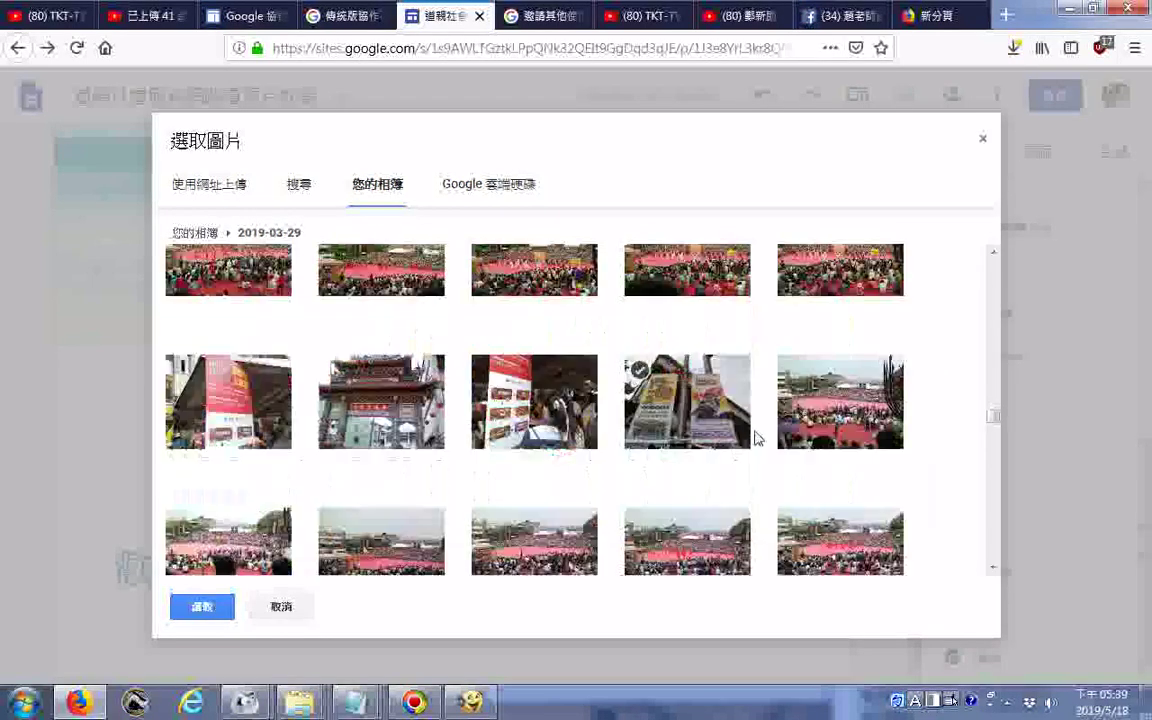
pyautogui.scroll(-3, 756, 437)
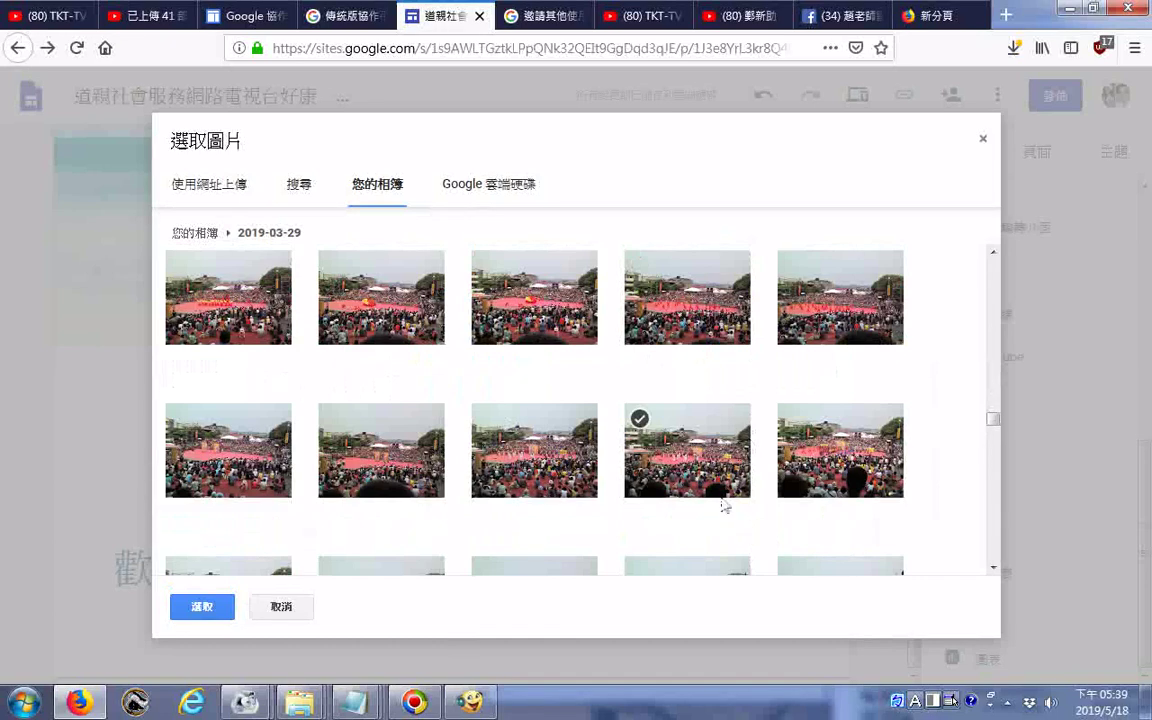
pyautogui.click(667, 474)
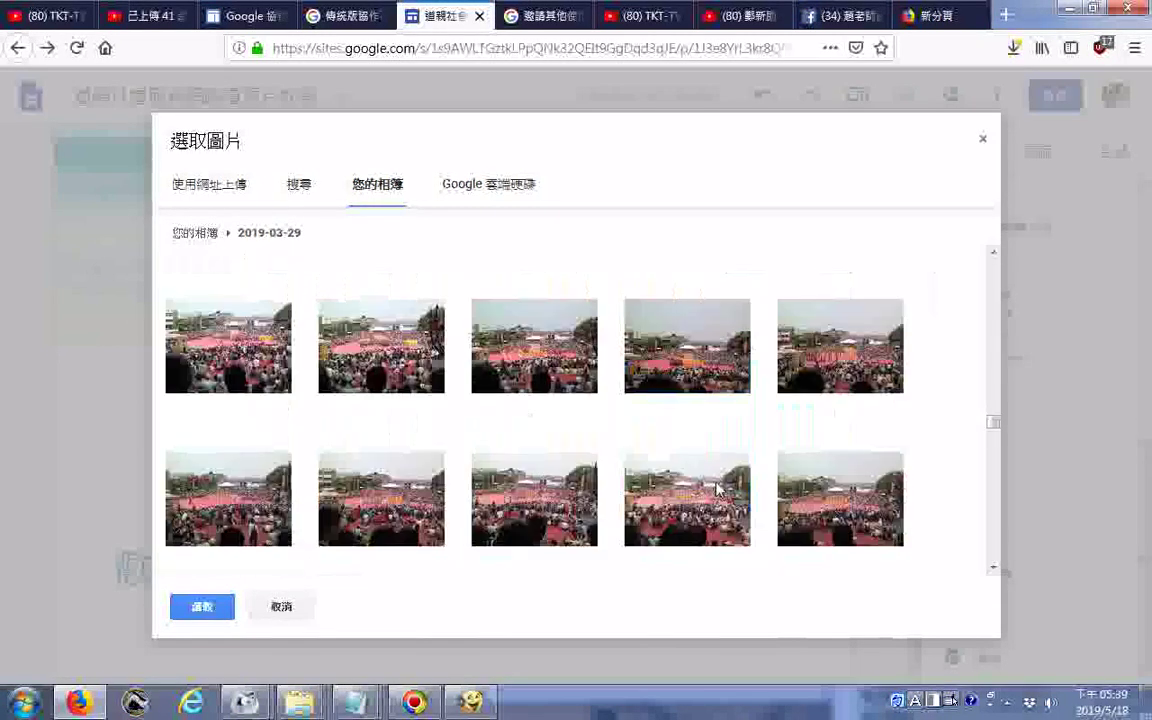
# - Further down the album, add the third photo in the first full row of parade floats, a red and blue float, to the selection
pyautogui.scroll(-5, 790, 473)
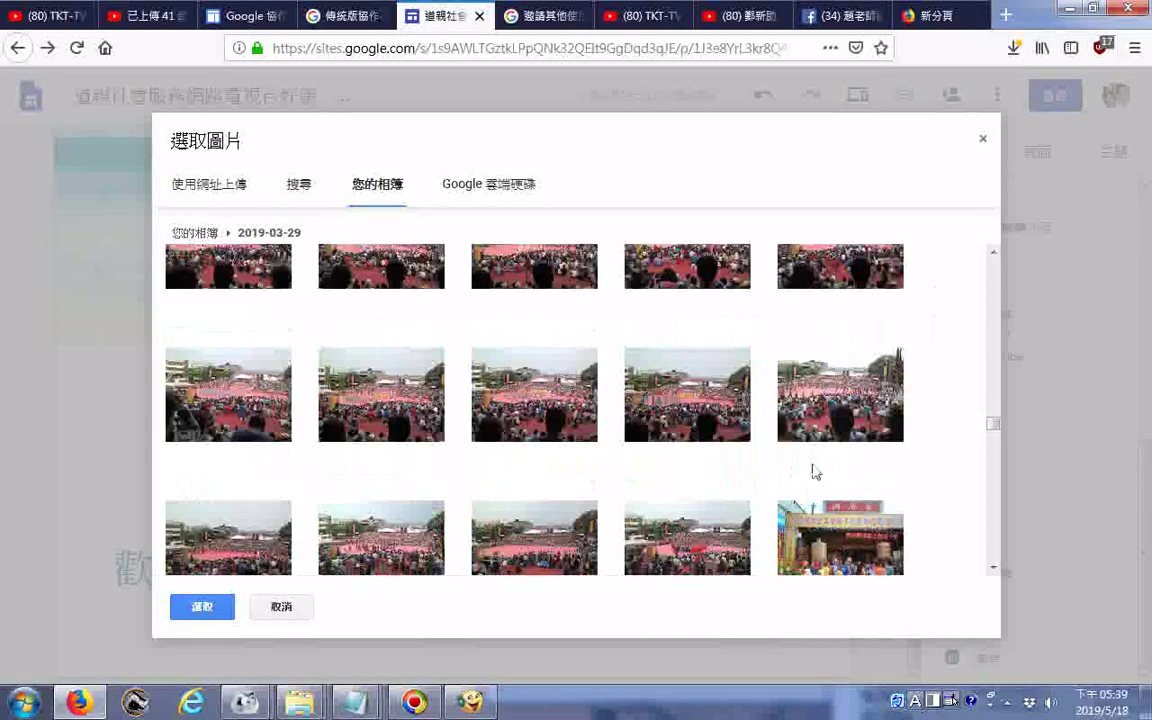
pyautogui.scroll(-5, 813, 471)
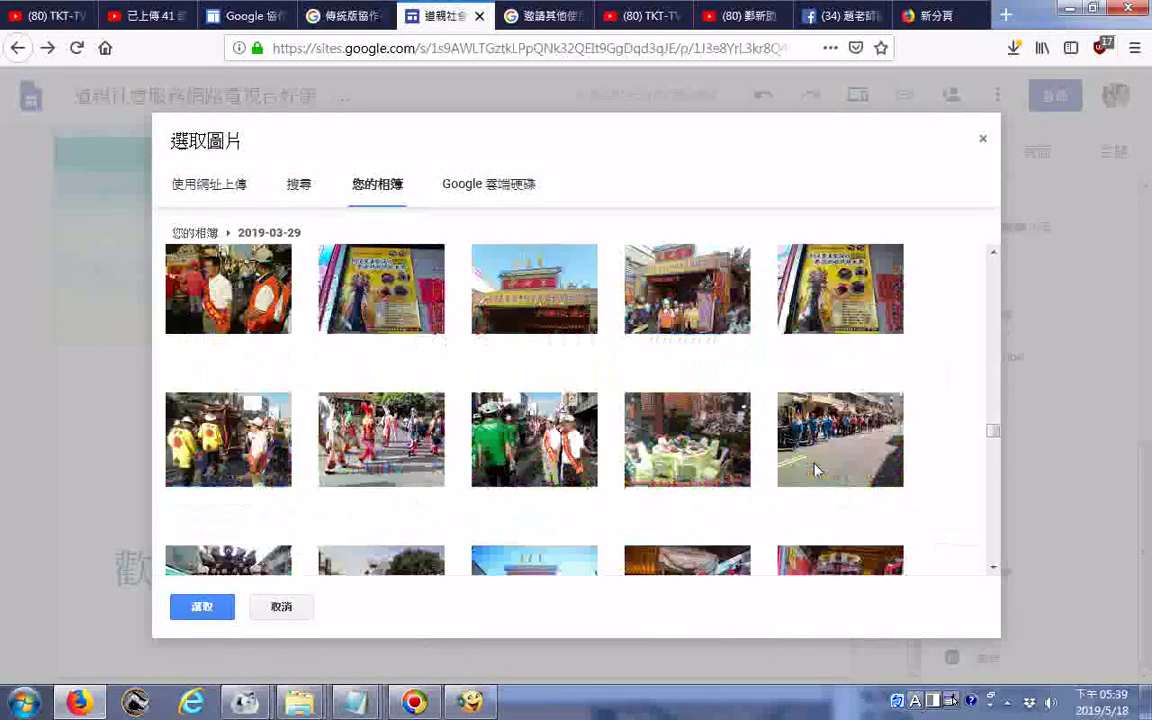
pyautogui.scroll(-5, 815, 468)
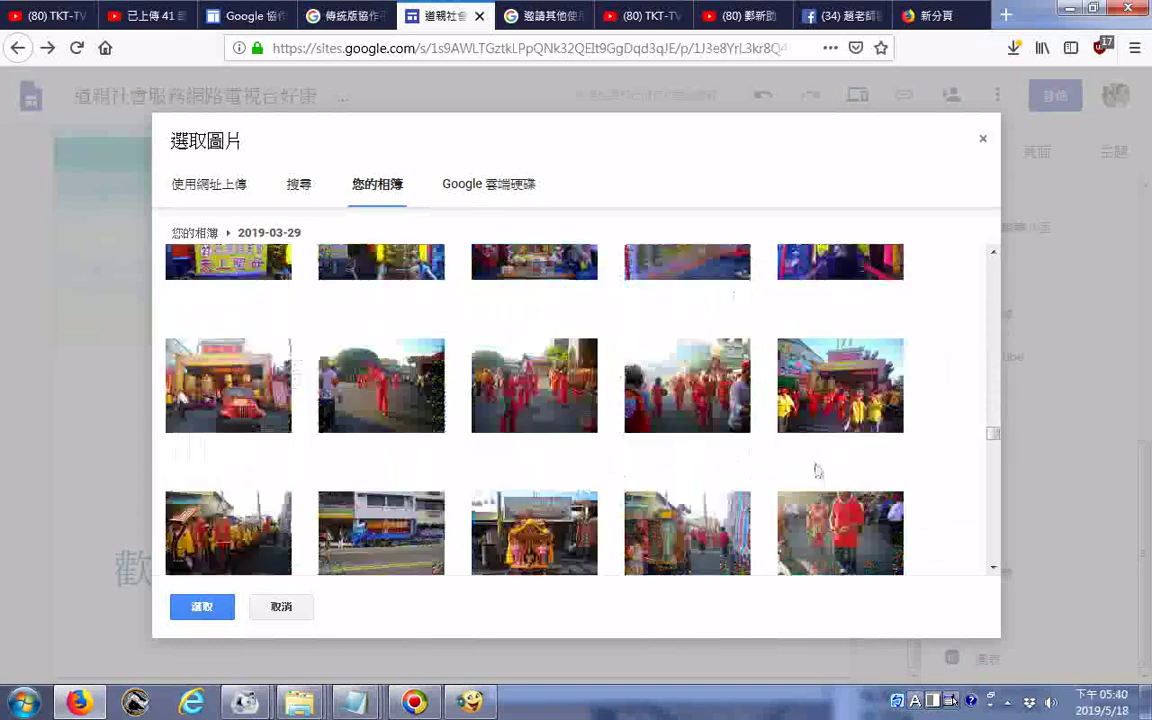
pyautogui.scroll(-5, 828, 464)
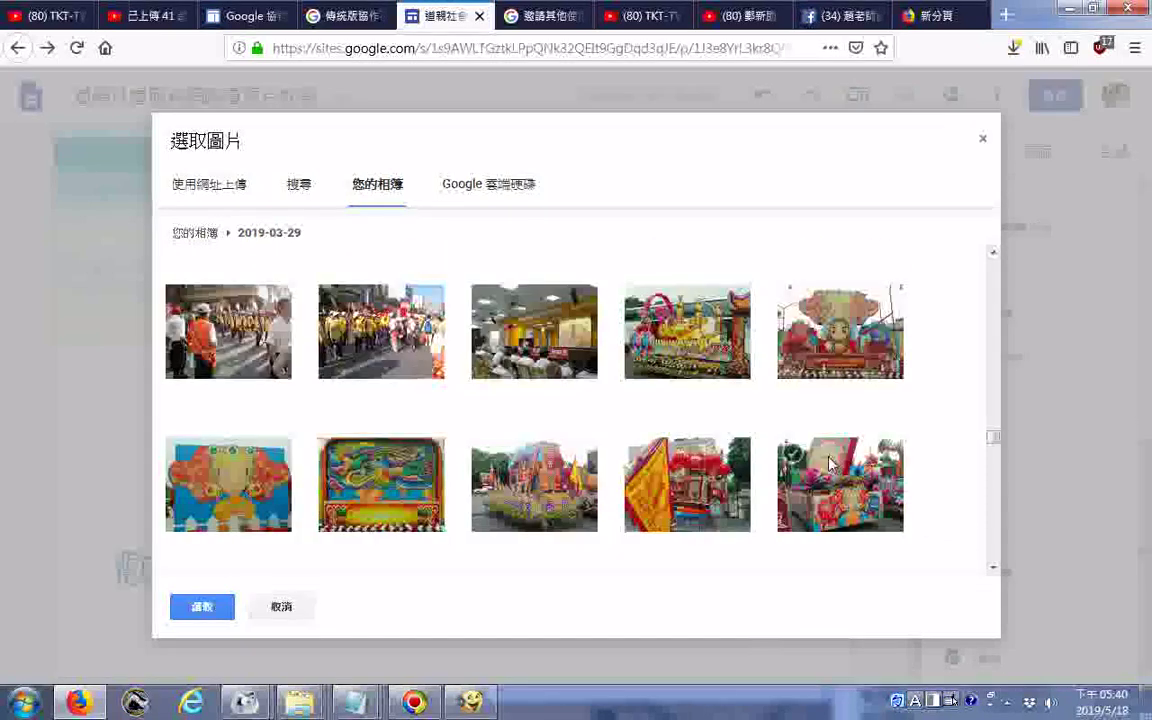
pyautogui.scroll(-5, 828, 462)
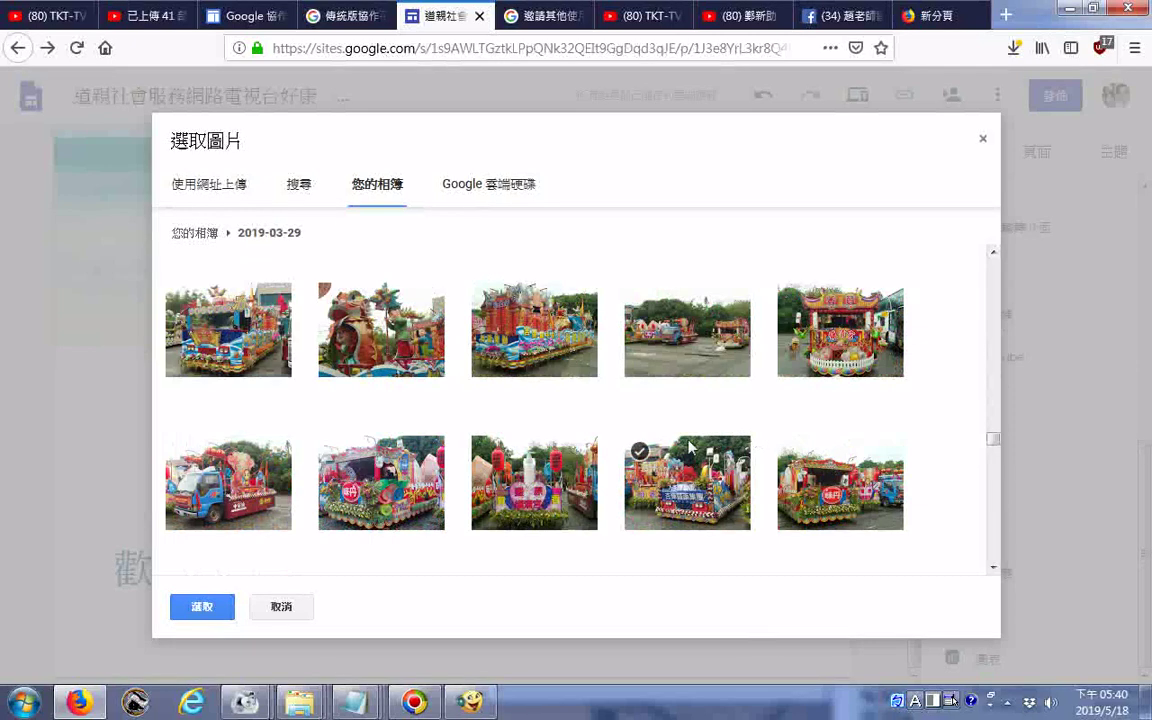
pyautogui.click(560, 328)
# - Add the rightmost parade float photo, in the row below the pink and blue flower close-ups, to the selection
pyautogui.scroll(-5, 645, 400)
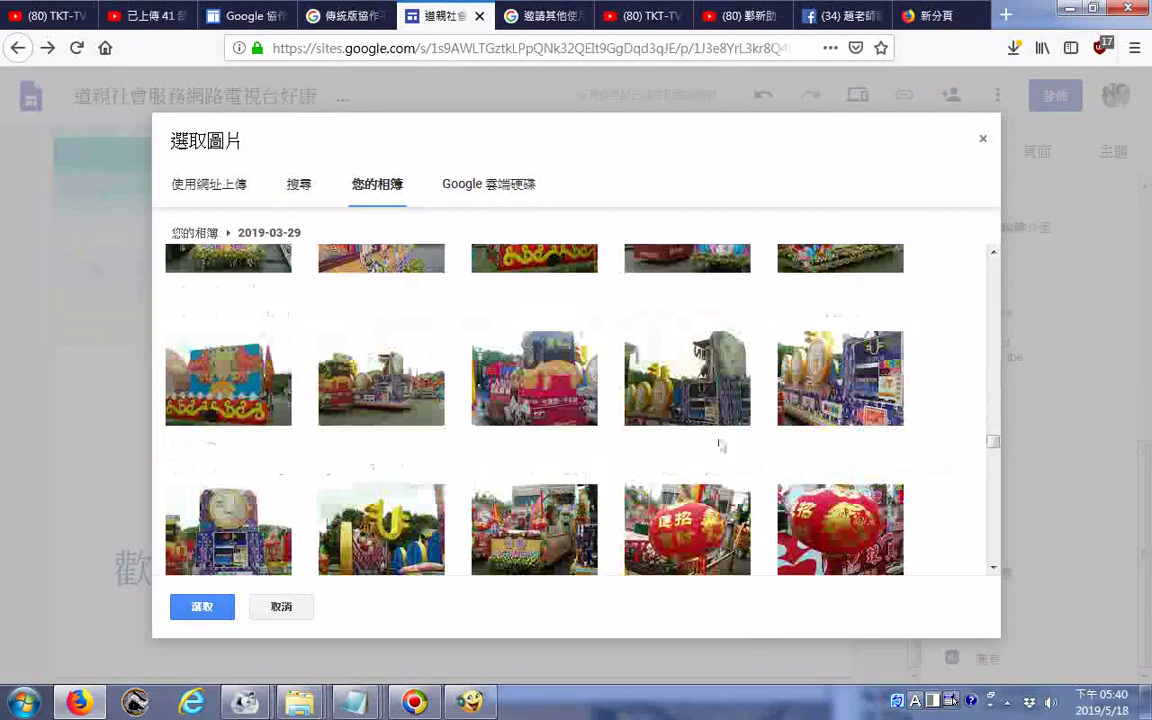
pyautogui.scroll(-5, 750, 476)
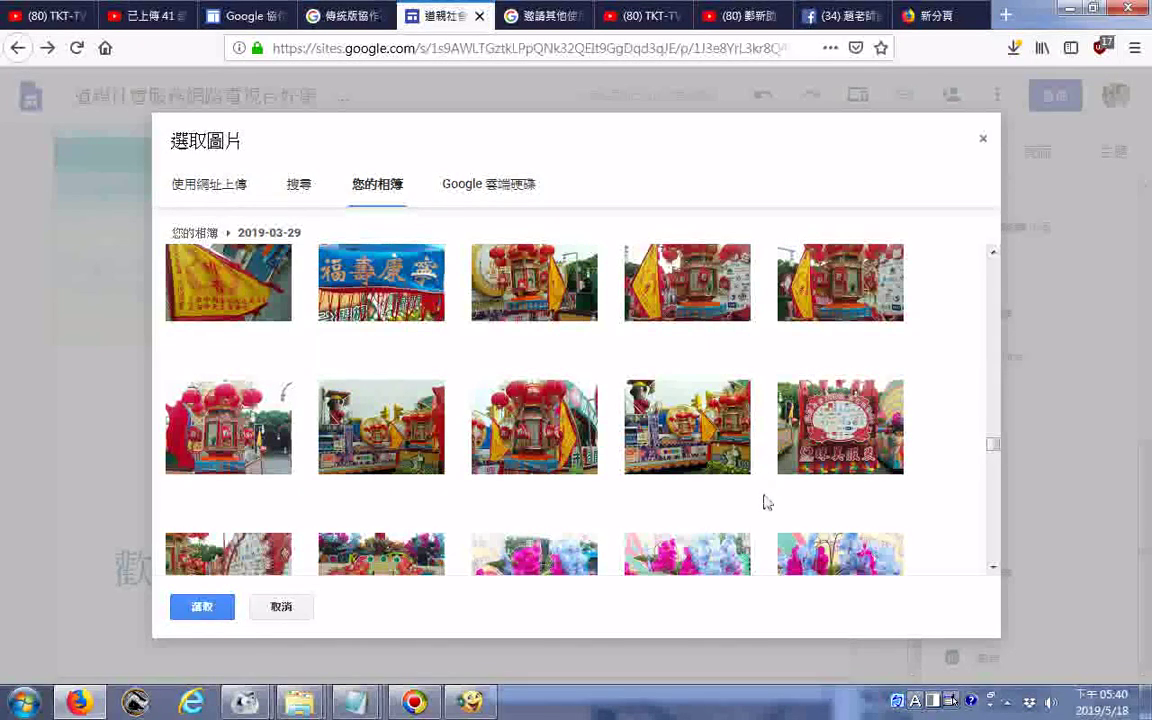
pyautogui.scroll(-5, 767, 502)
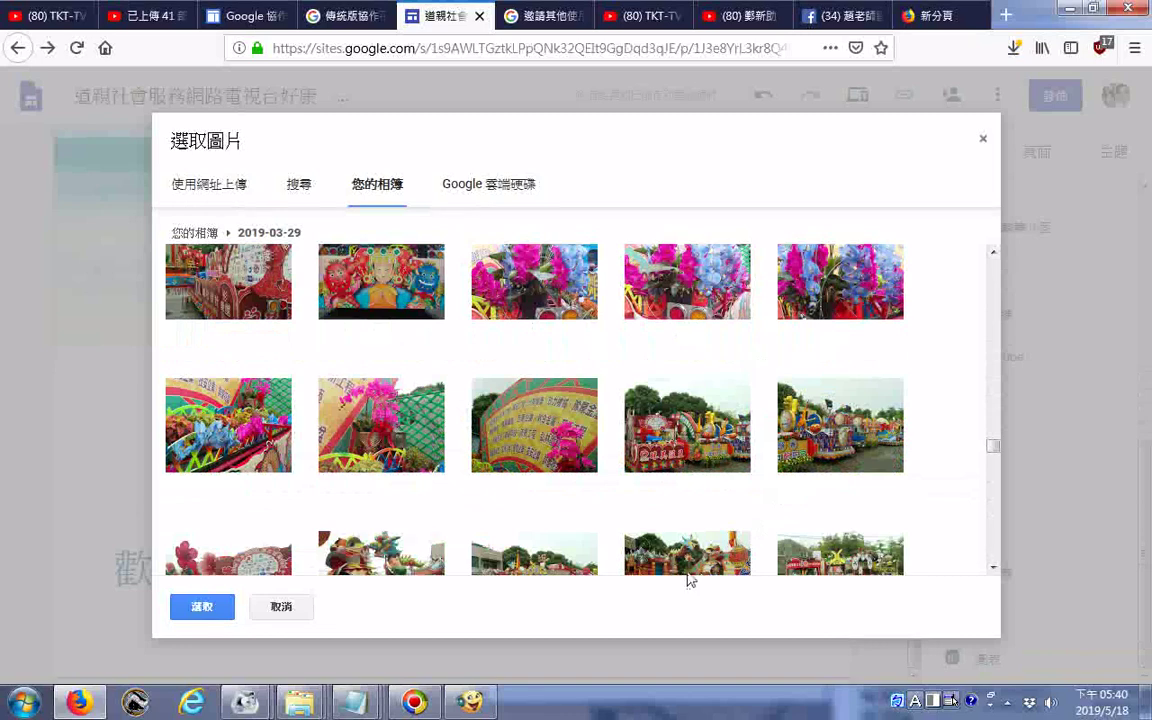
pyautogui.moveTo(689, 575)
pyautogui.click(812, 445)
# - Further down the album, add the photo of the yellow-bordered figure picture, beside the colourful round float, to the selection
pyautogui.scroll(-5, 826, 517)
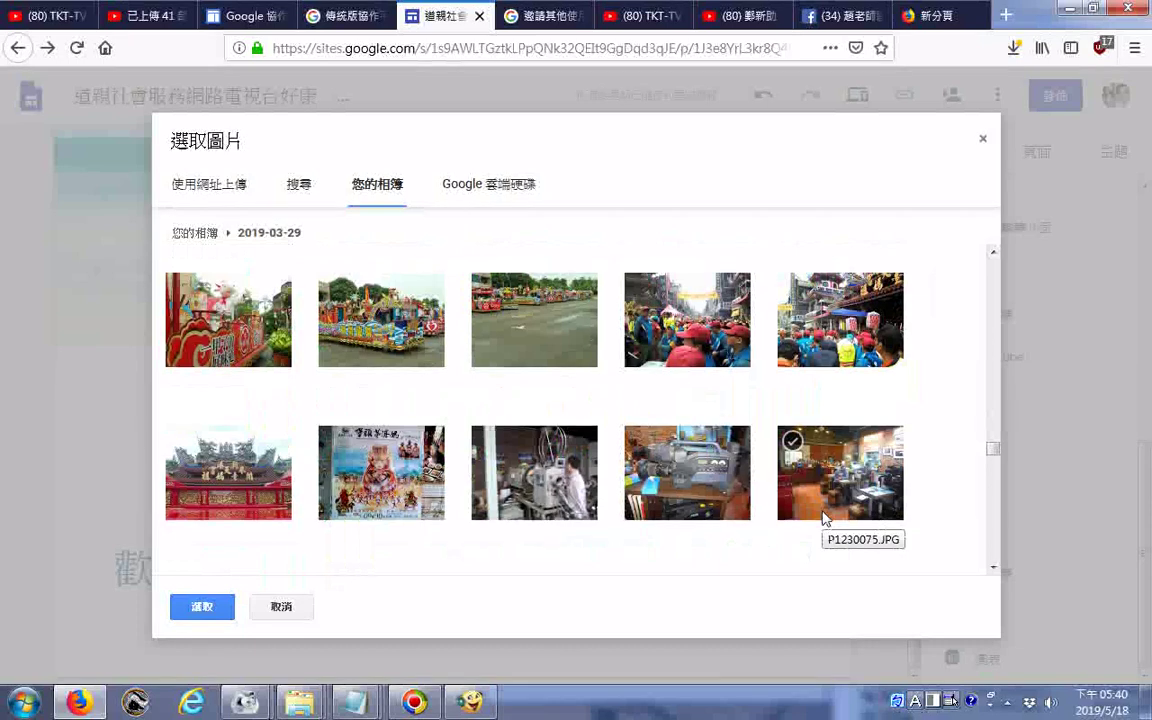
pyautogui.scroll(-3, 822, 517)
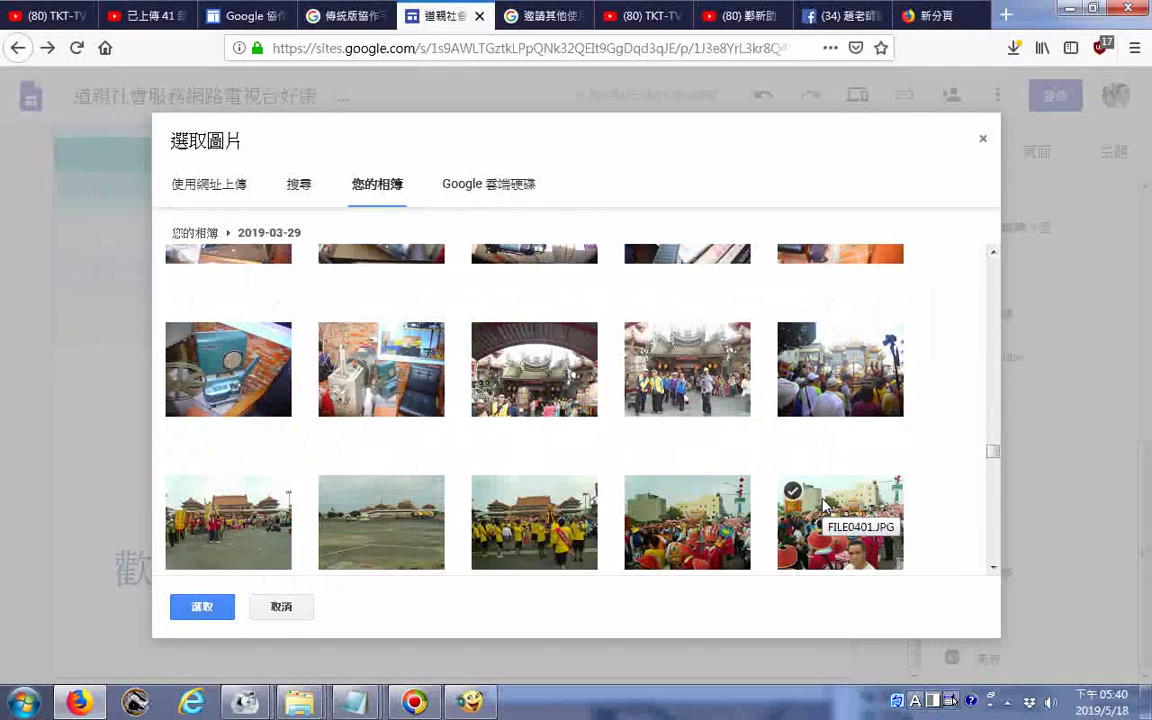
pyautogui.scroll(-5, 825, 504)
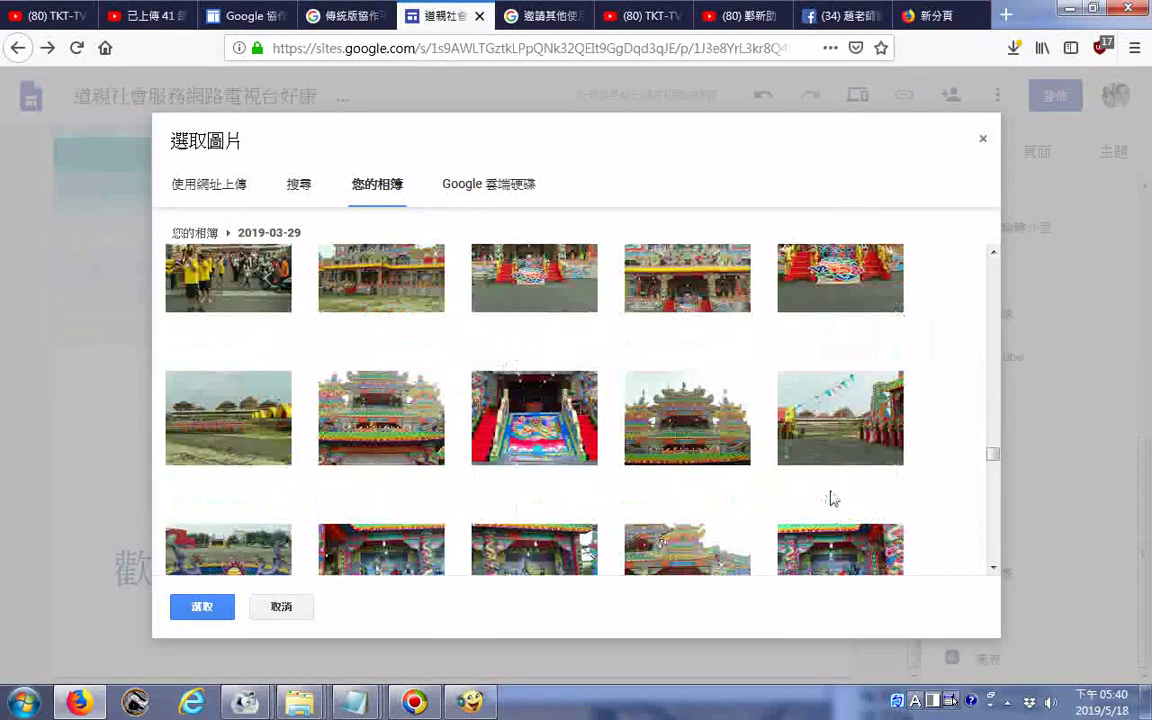
pyautogui.scroll(-5, 833, 498)
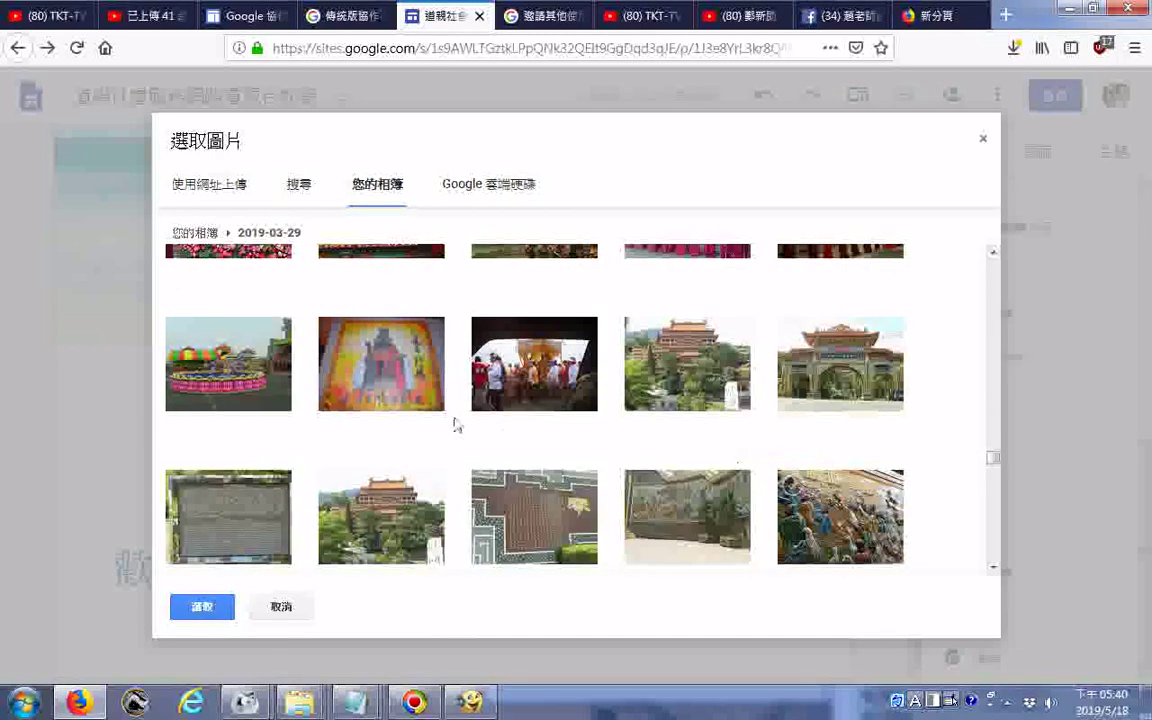
pyautogui.click(413, 388)
# - Add the photo of the orange-roofed temple among trees, beside the grey inscription board, to the selection
pyautogui.scroll(-5, 660, 500)
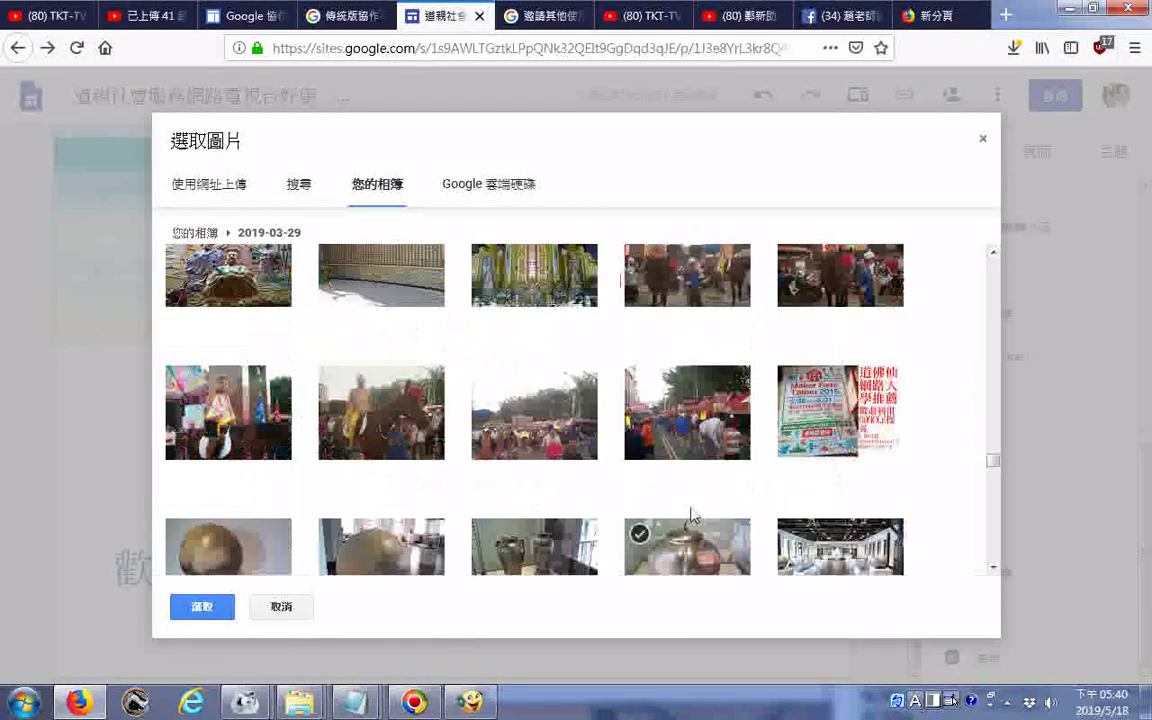
pyautogui.scroll(5, 690, 515)
pyautogui.click(381, 300)
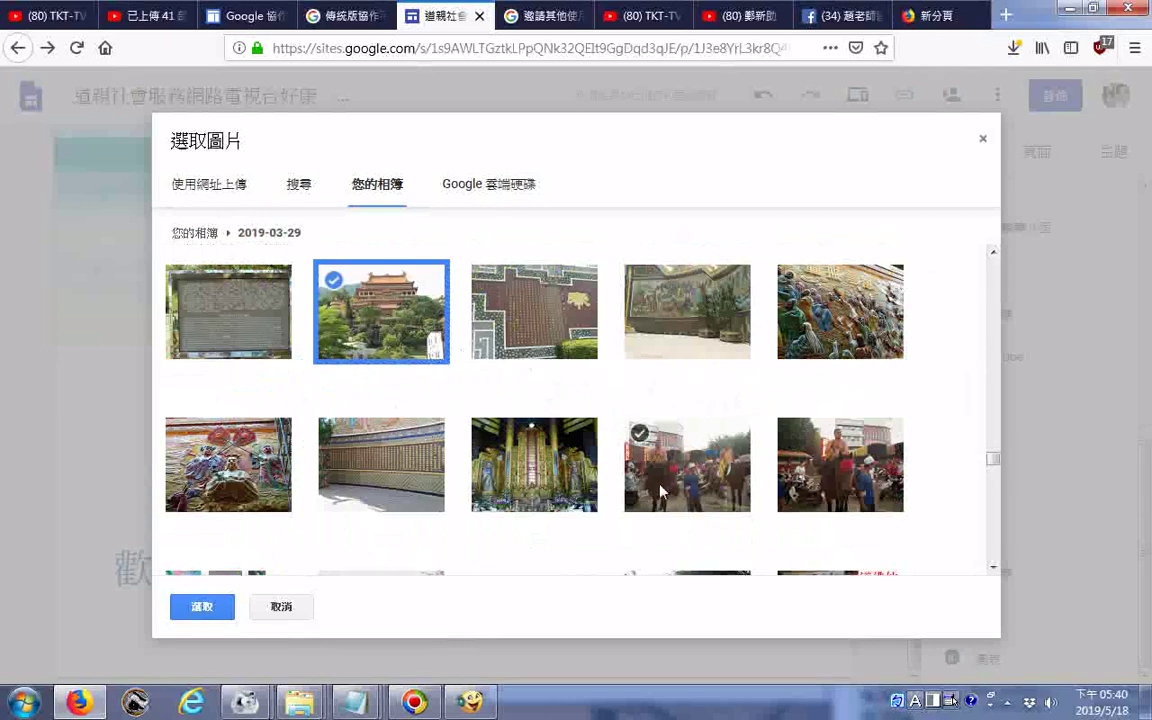
# - Add the third photo in the row of large round pottery spheres, beside the tree courtyard picture, to the selection
pyautogui.scroll(-1, 676, 490)
pyautogui.scroll(-5, 700, 492)
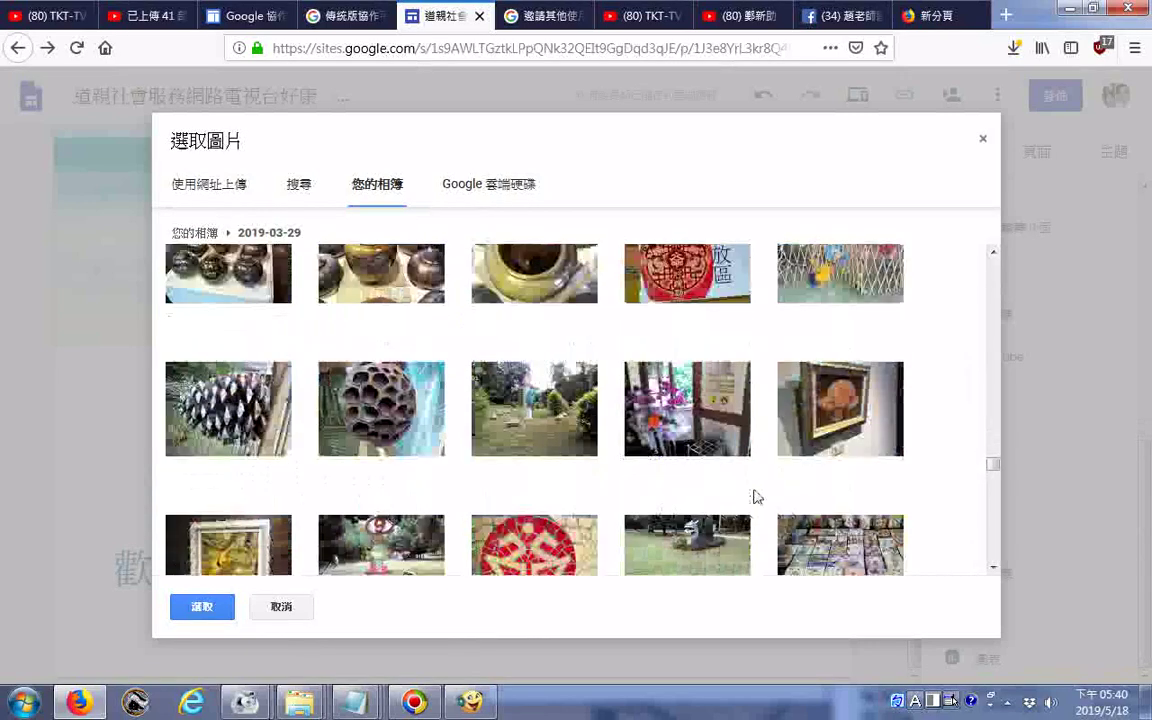
pyautogui.scroll(-3, 753, 495)
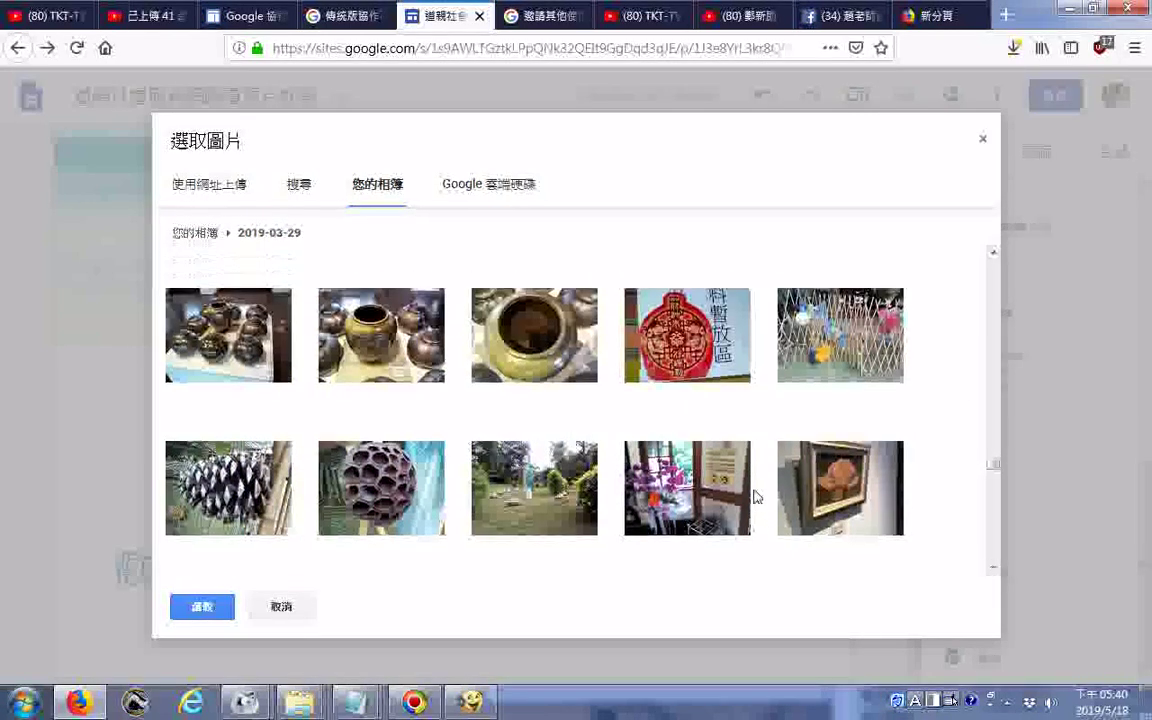
pyautogui.scroll(5, 753, 496)
pyautogui.click(547, 425)
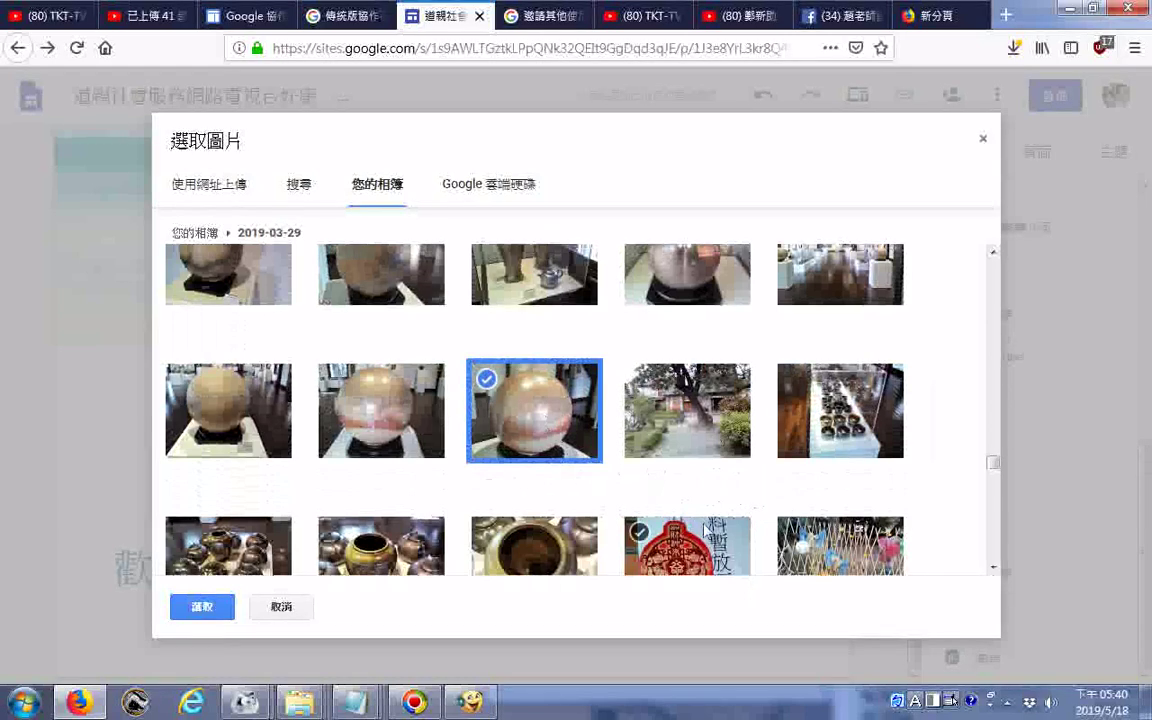
# - Look further down the album past the pottery jars to the outdoor craft market photos for more carousel pictures
pyautogui.scroll(-5, 705, 527)
pyautogui.scroll(-10, 705, 530)
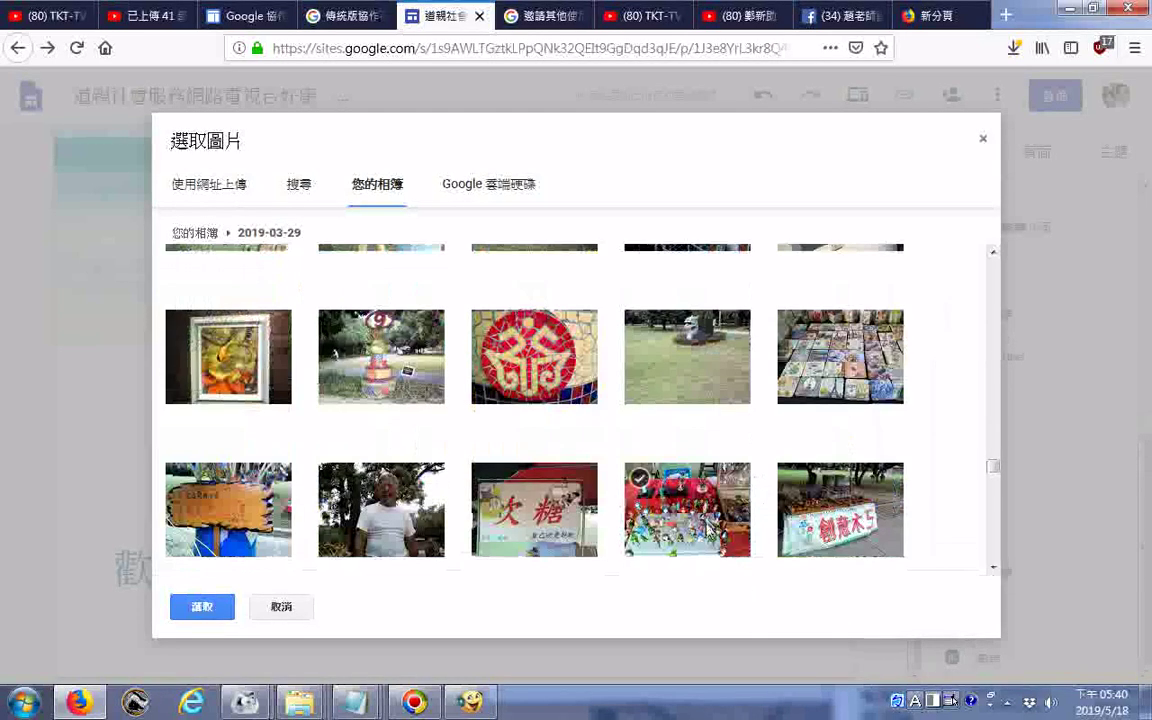
# - Select the photo of the golden standing Buddha statue against the blue sky from the 2019-03-29 album
pyautogui.scroll(-5, 737, 540)
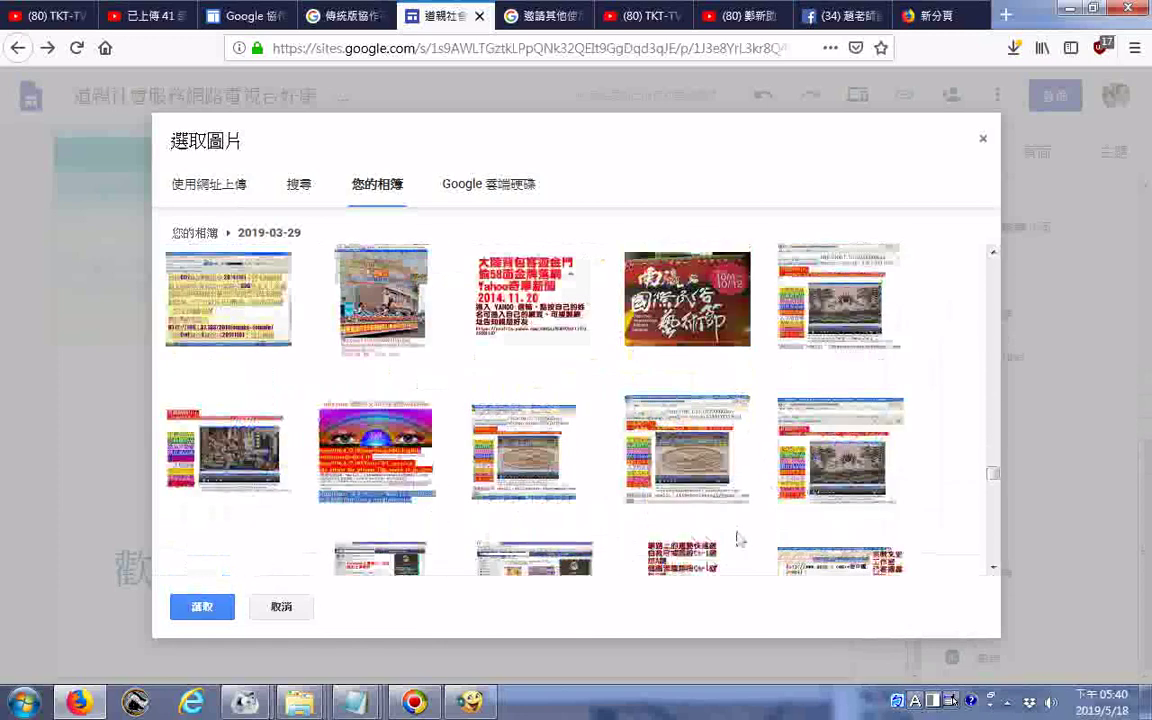
pyautogui.scroll(-5, 737, 540)
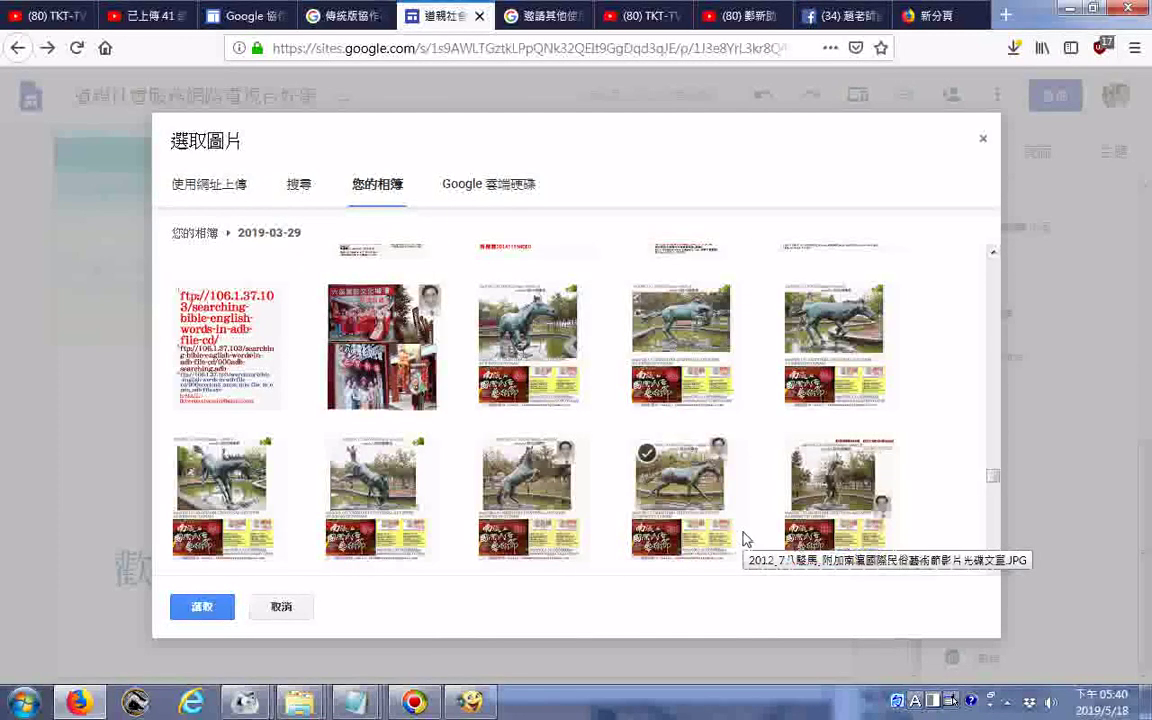
pyautogui.scroll(-5, 743, 540)
pyautogui.scroll(-5, 743, 540)
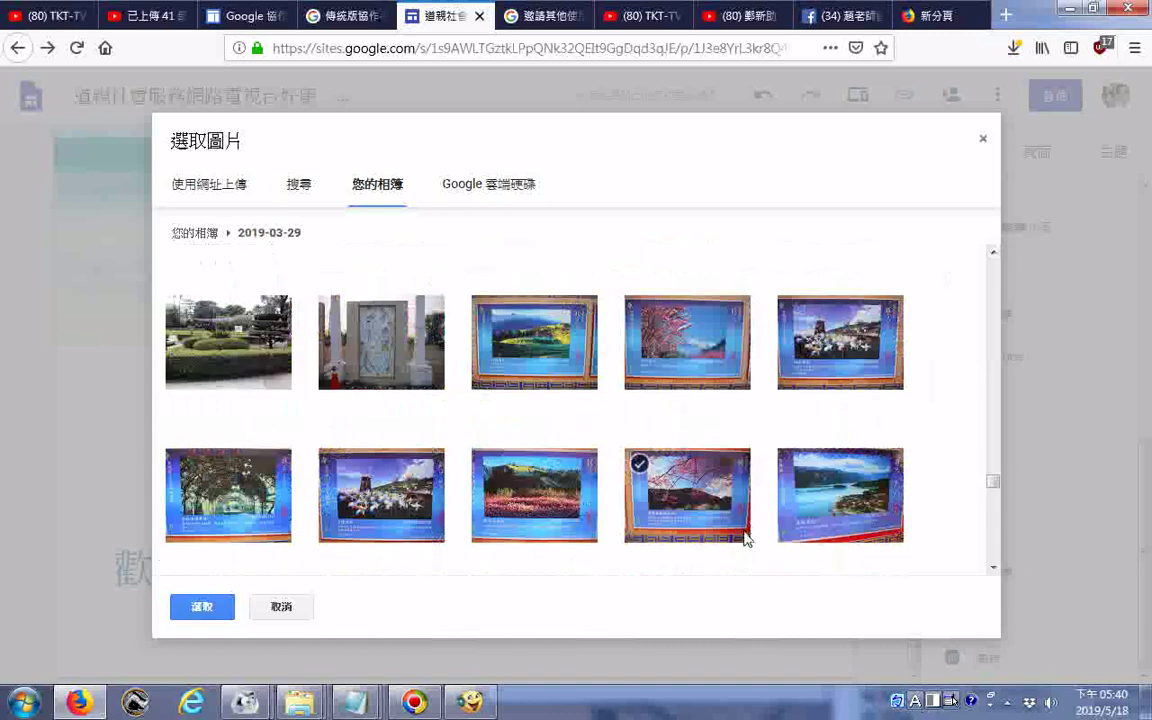
pyautogui.scroll(-5, 743, 540)
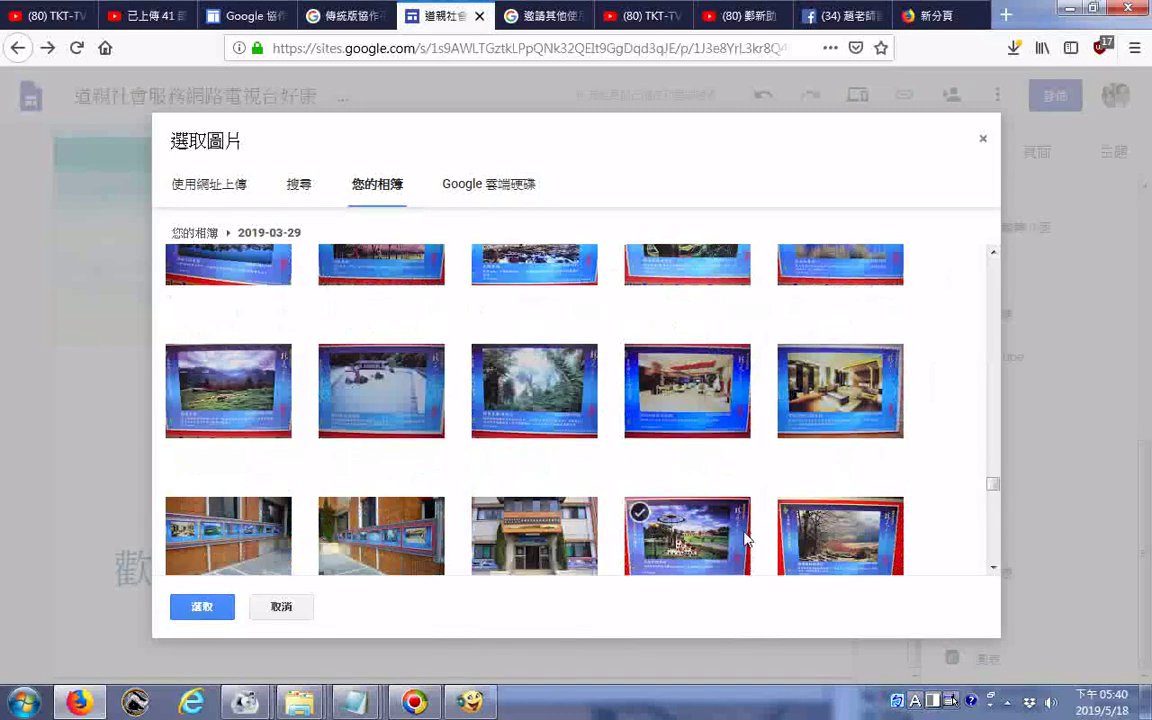
pyautogui.scroll(-5, 743, 540)
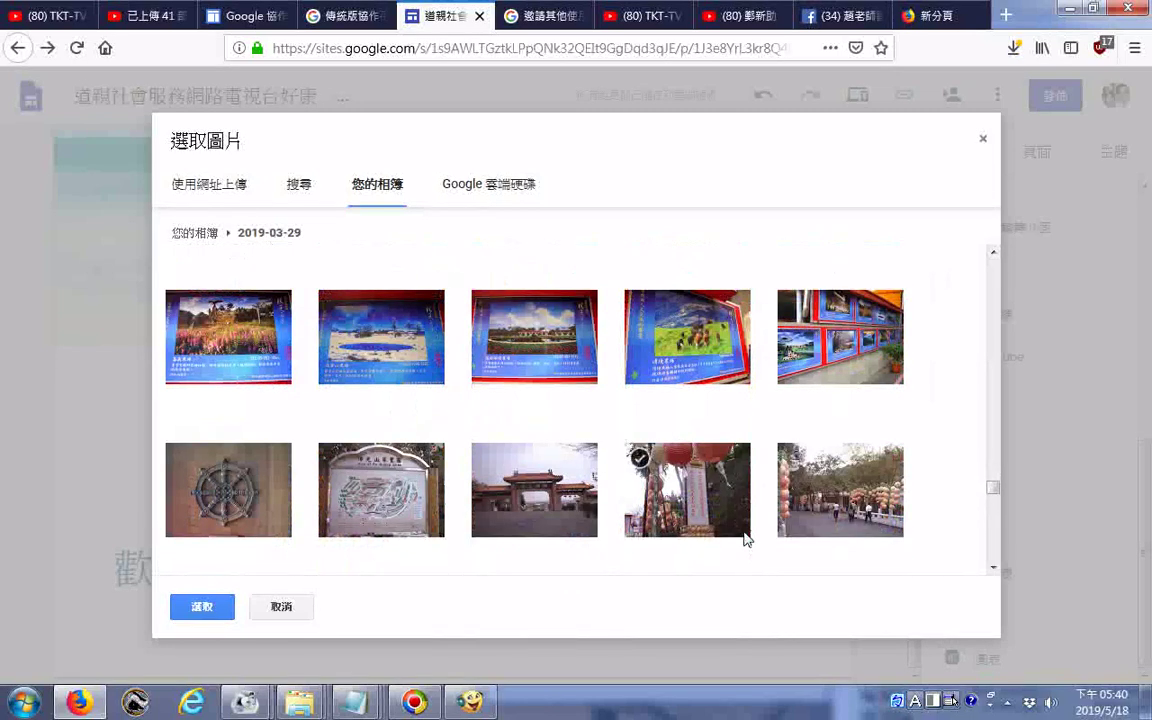
pyautogui.scroll(-5, 743, 540)
pyautogui.scroll(-5, 743, 540)
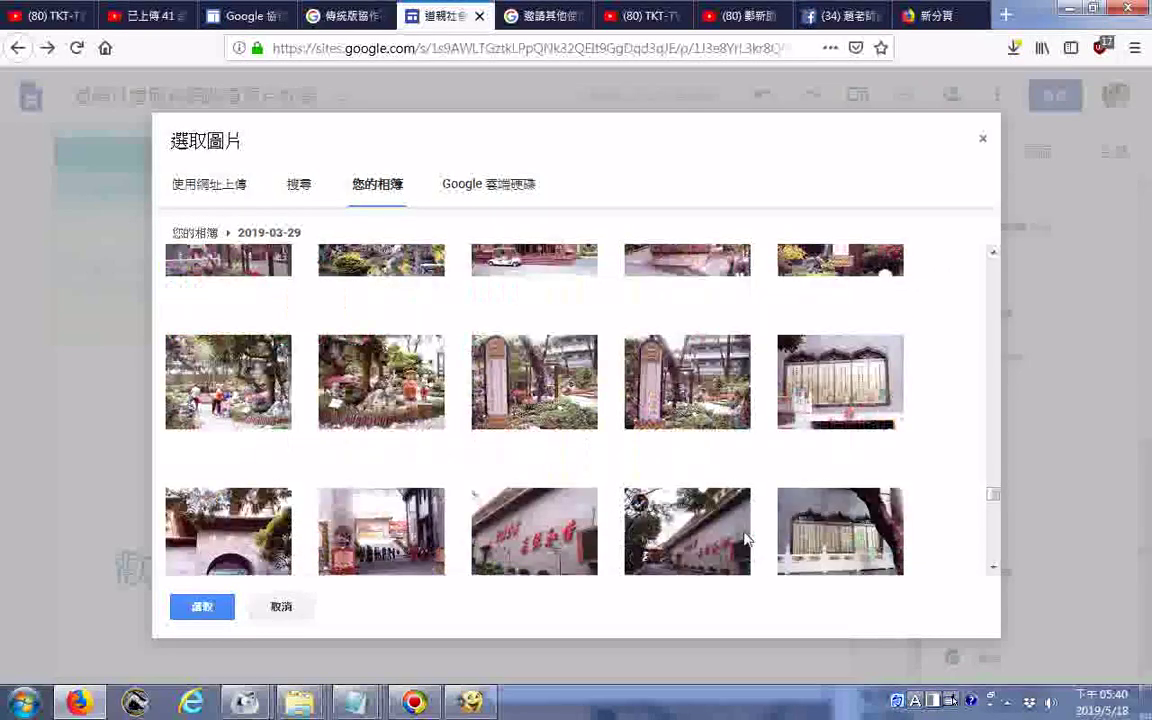
pyautogui.scroll(-5, 743, 540)
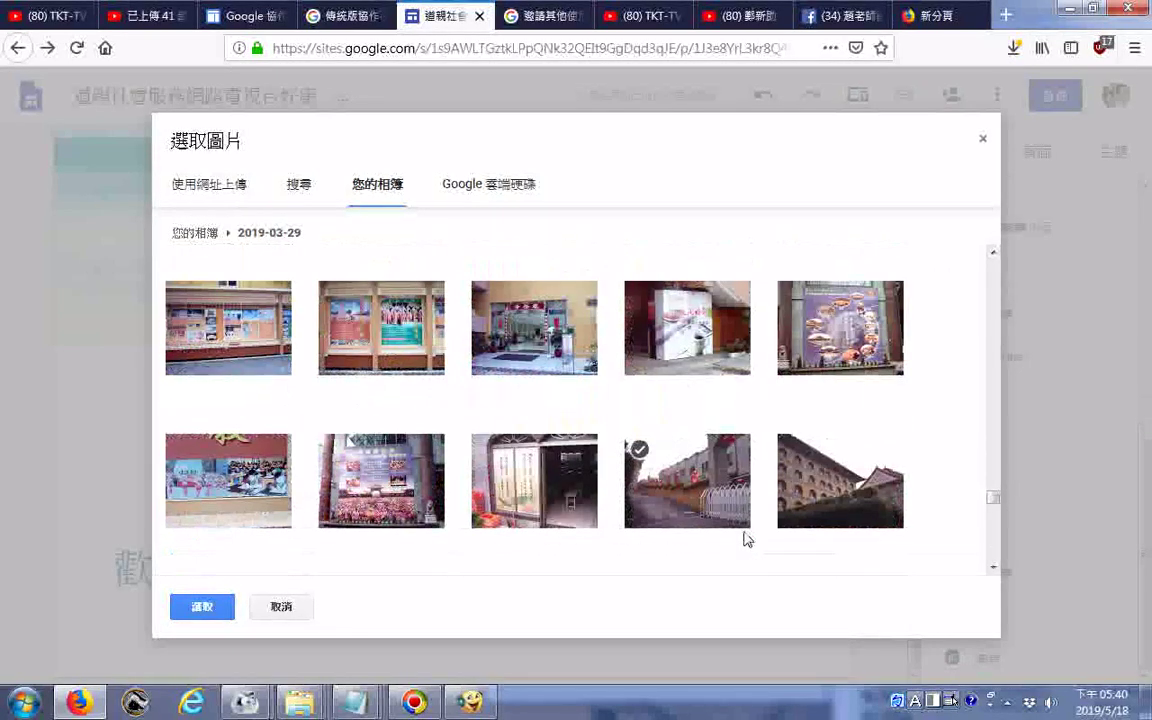
pyautogui.scroll(-5, 743, 540)
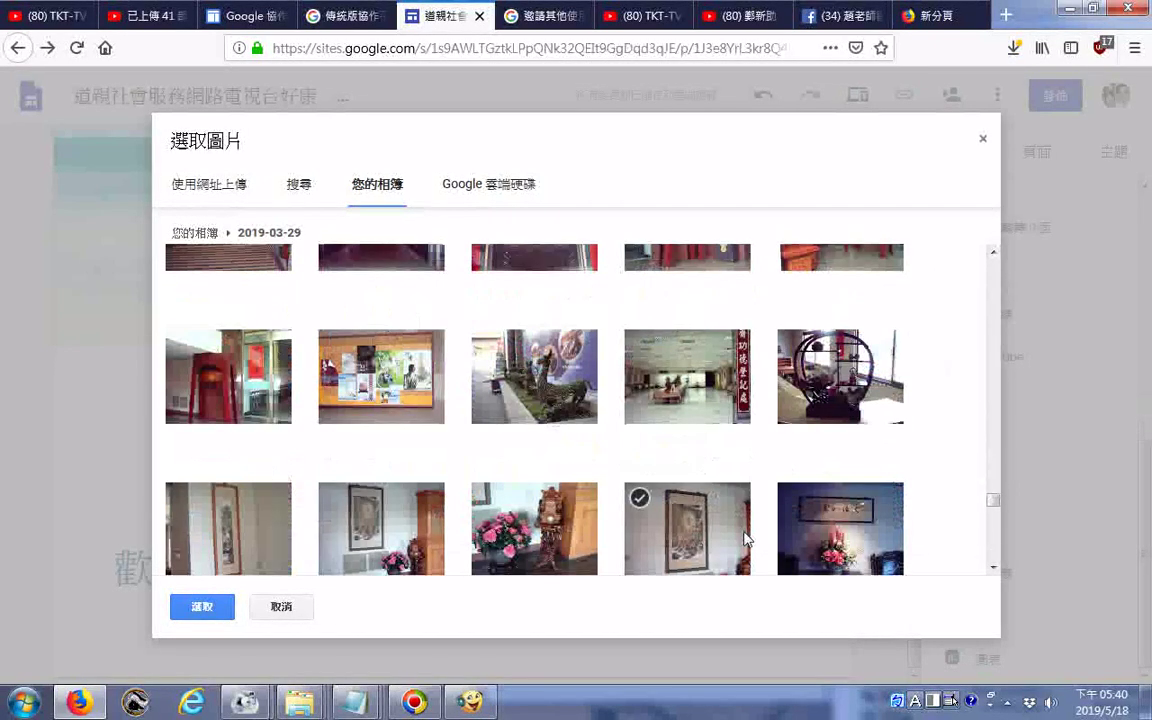
pyautogui.scroll(-5, 743, 540)
pyautogui.scroll(-5, 743, 540)
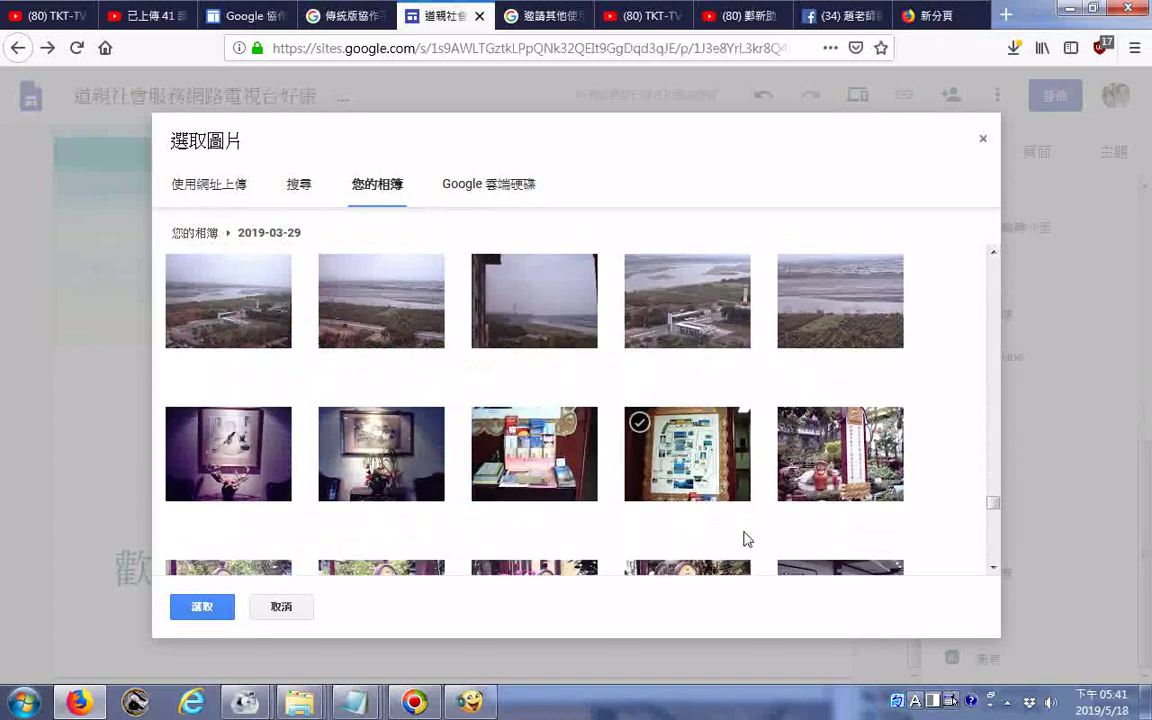
pyautogui.scroll(-5, 743, 540)
pyautogui.scroll(-5, 743, 540)
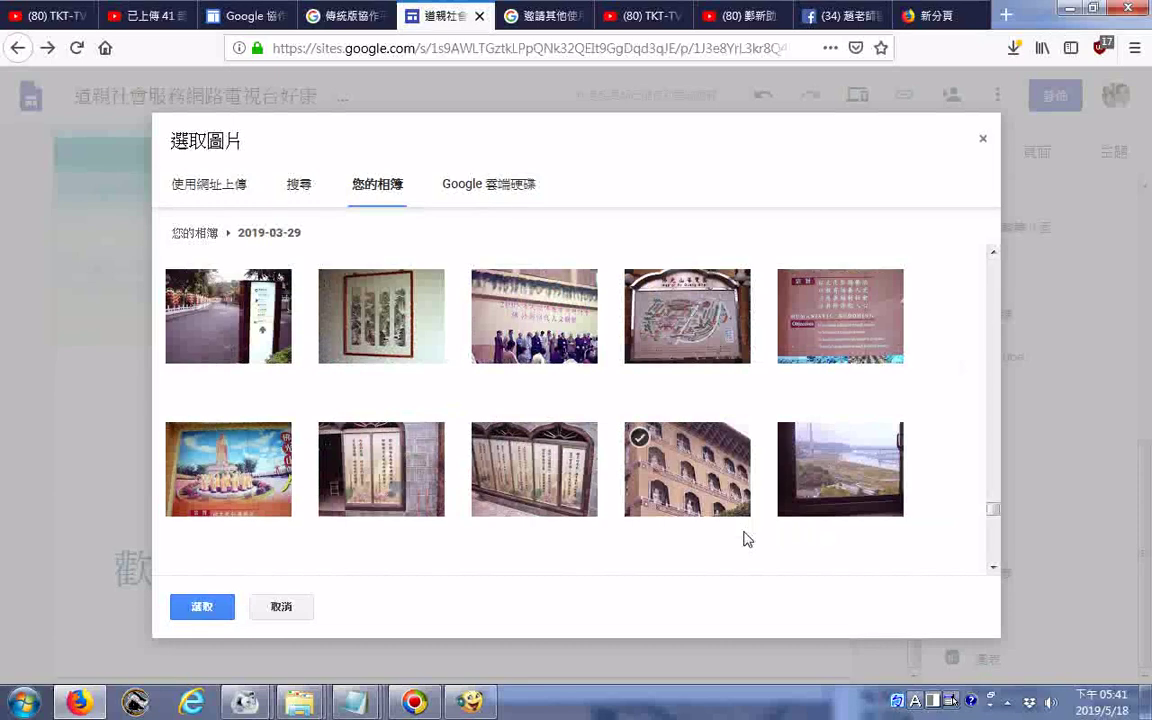
pyautogui.scroll(-5, 743, 540)
pyautogui.scroll(-2, 743, 540)
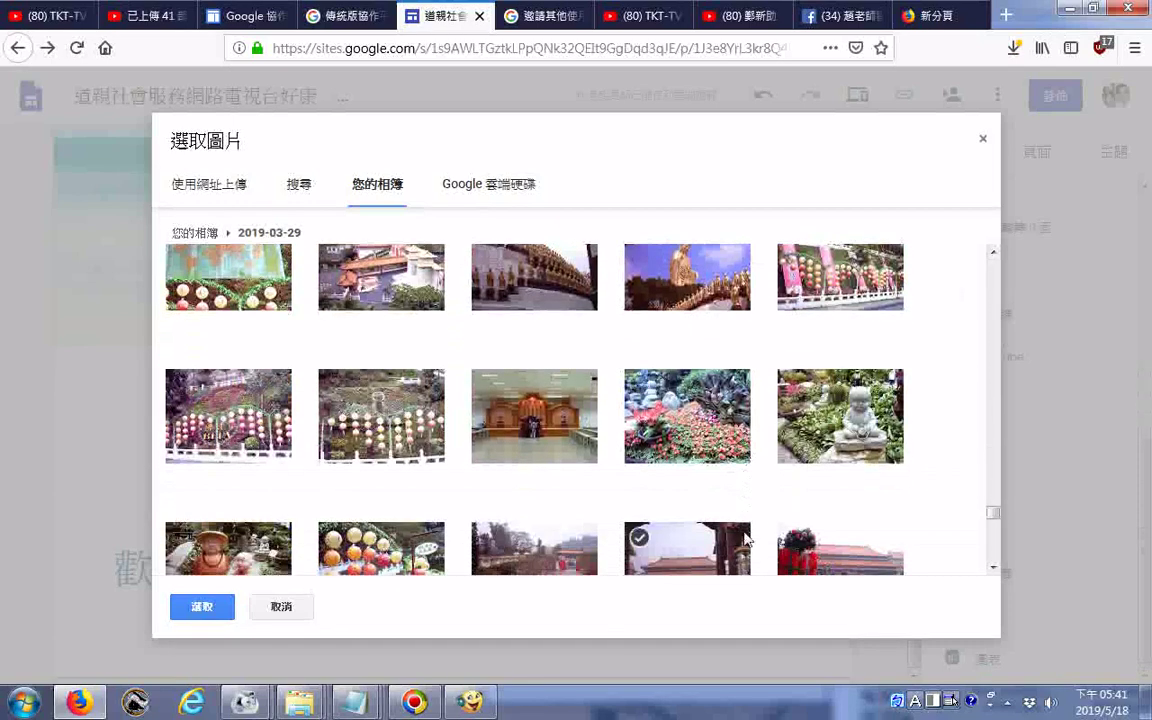
pyautogui.scroll(2, 743, 535)
pyautogui.click(700, 383)
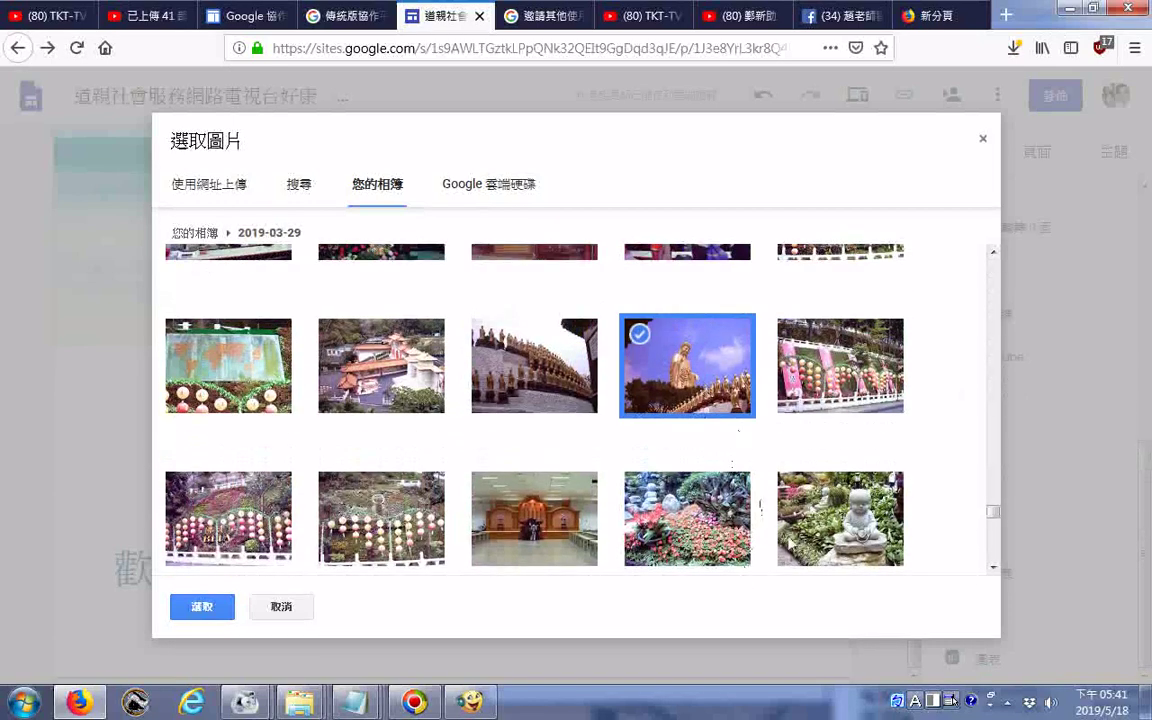
# - Select the photo of the white ox pulling a cart as well and add the chosen album pictures to the image carousel
pyautogui.scroll(-5, 848, 571)
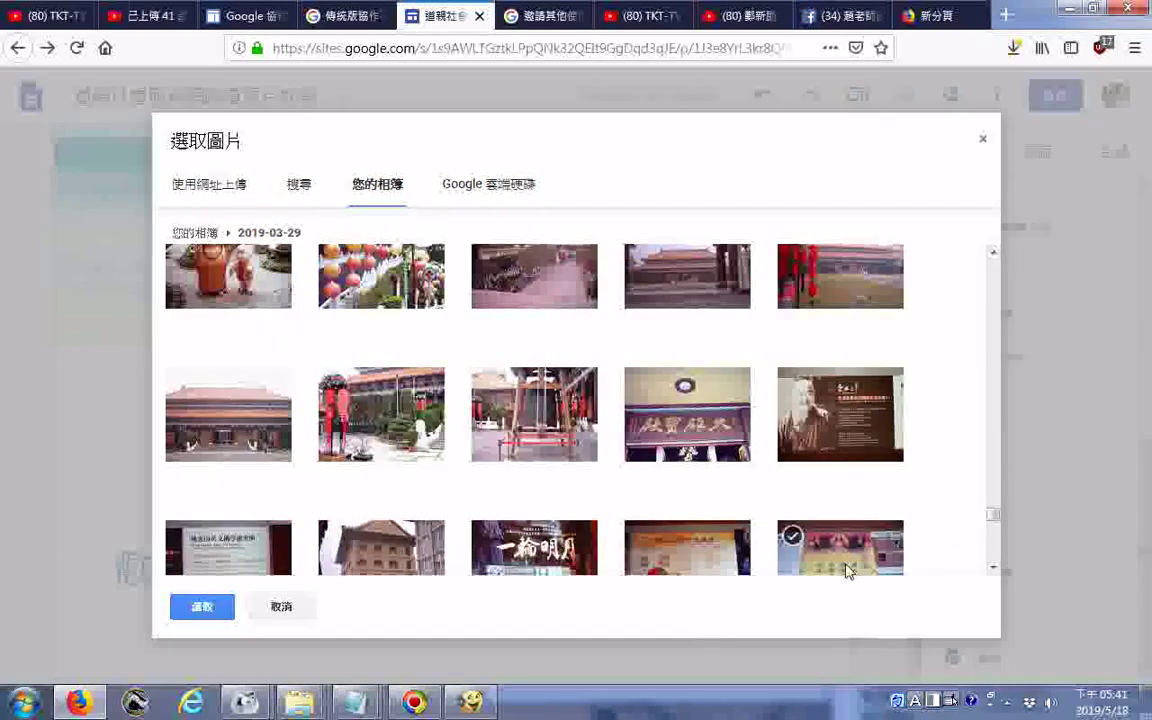
pyautogui.scroll(-10, 846, 571)
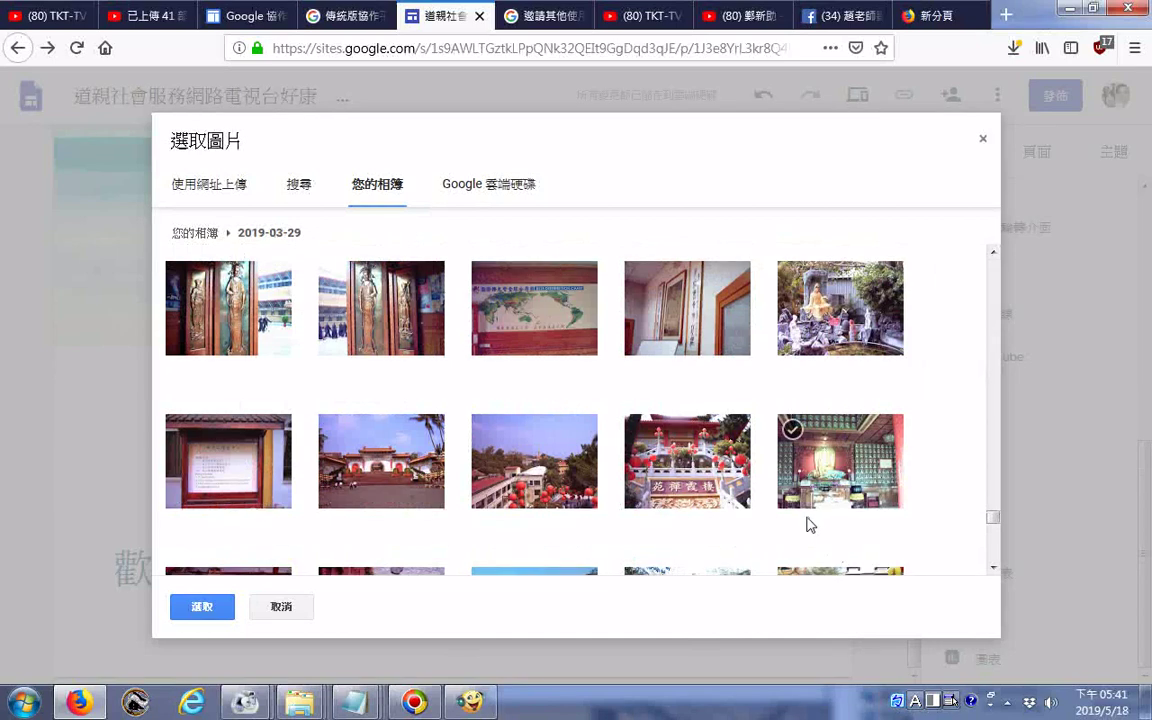
pyautogui.scroll(-5, 808, 525)
pyautogui.scroll(-5, 808, 528)
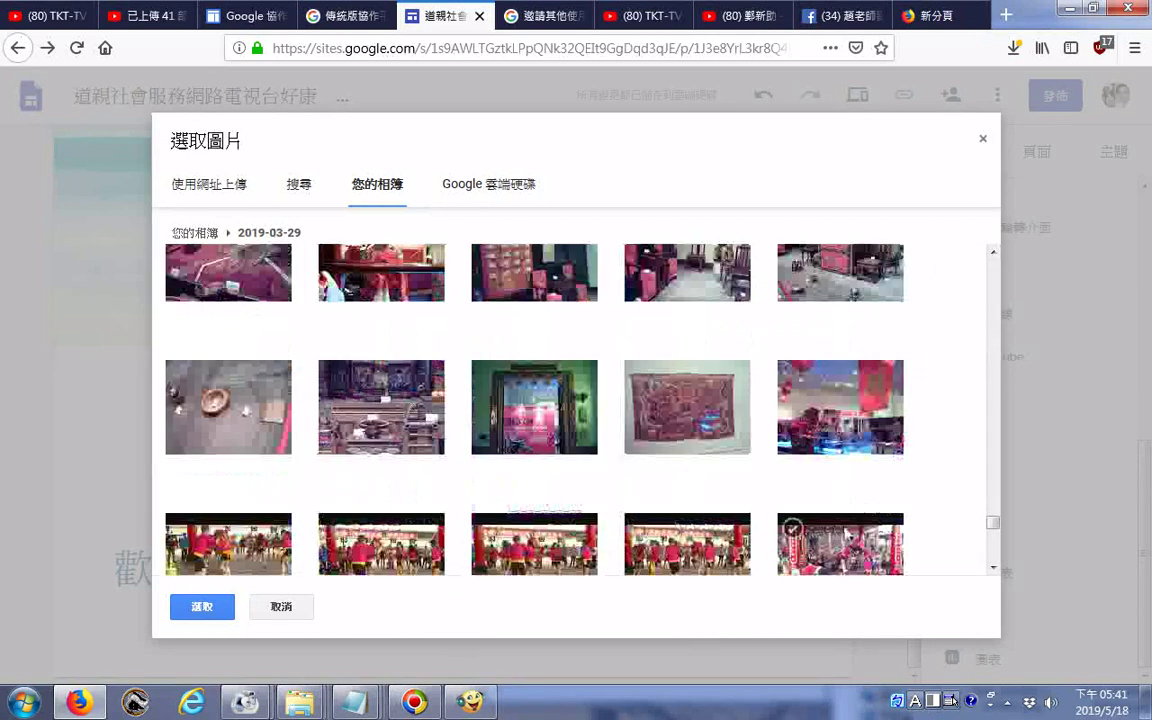
pyautogui.scroll(-5, 835, 538)
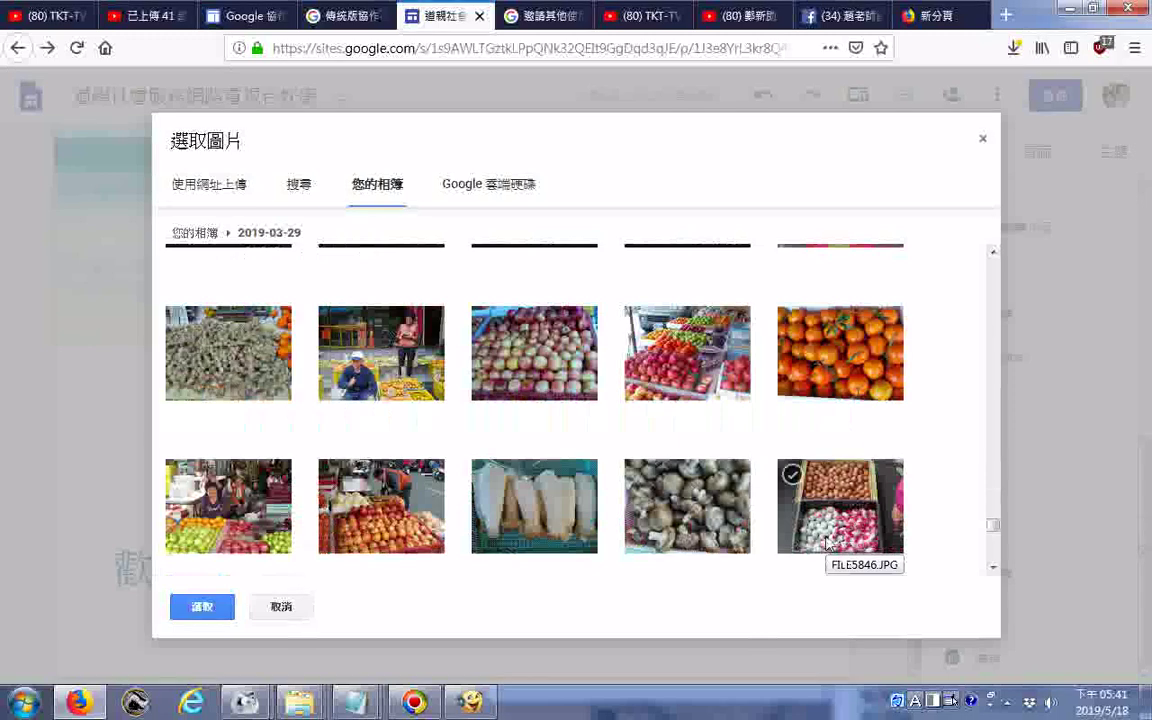
pyautogui.scroll(-5, 828, 543)
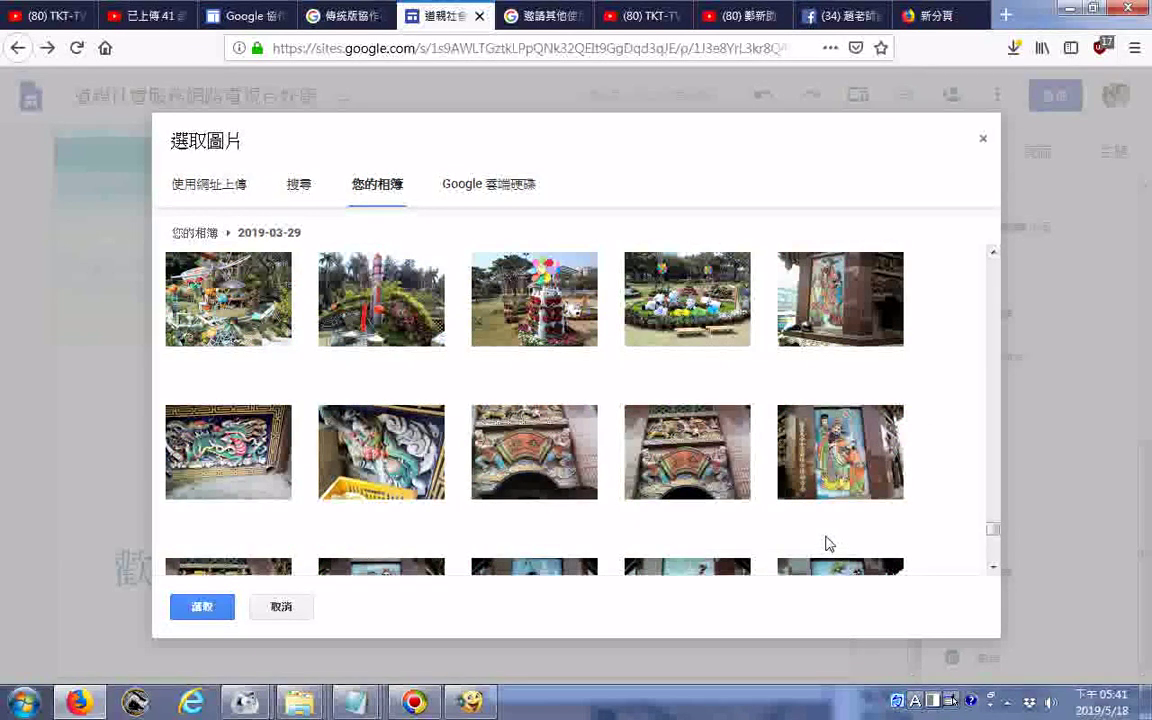
pyautogui.scroll(-3, 828, 543)
pyautogui.scroll(-3, 828, 543)
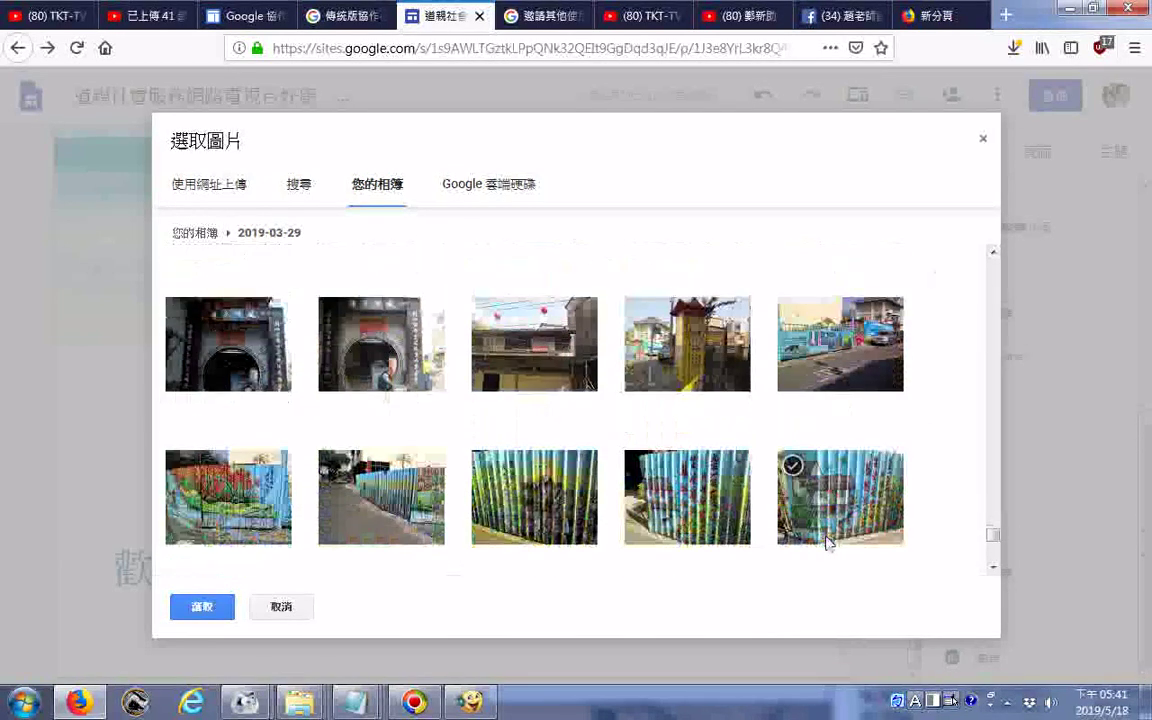
pyautogui.scroll(-3, 828, 543)
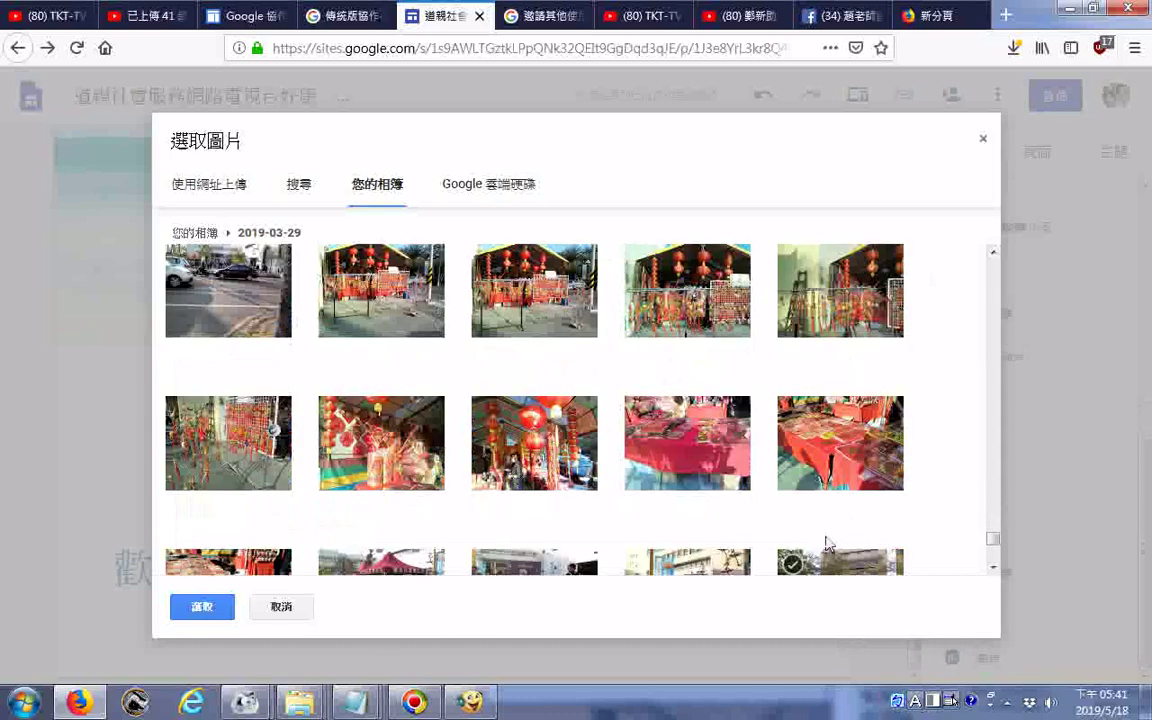
pyautogui.scroll(-3, 828, 543)
pyautogui.scroll(-3, 828, 543)
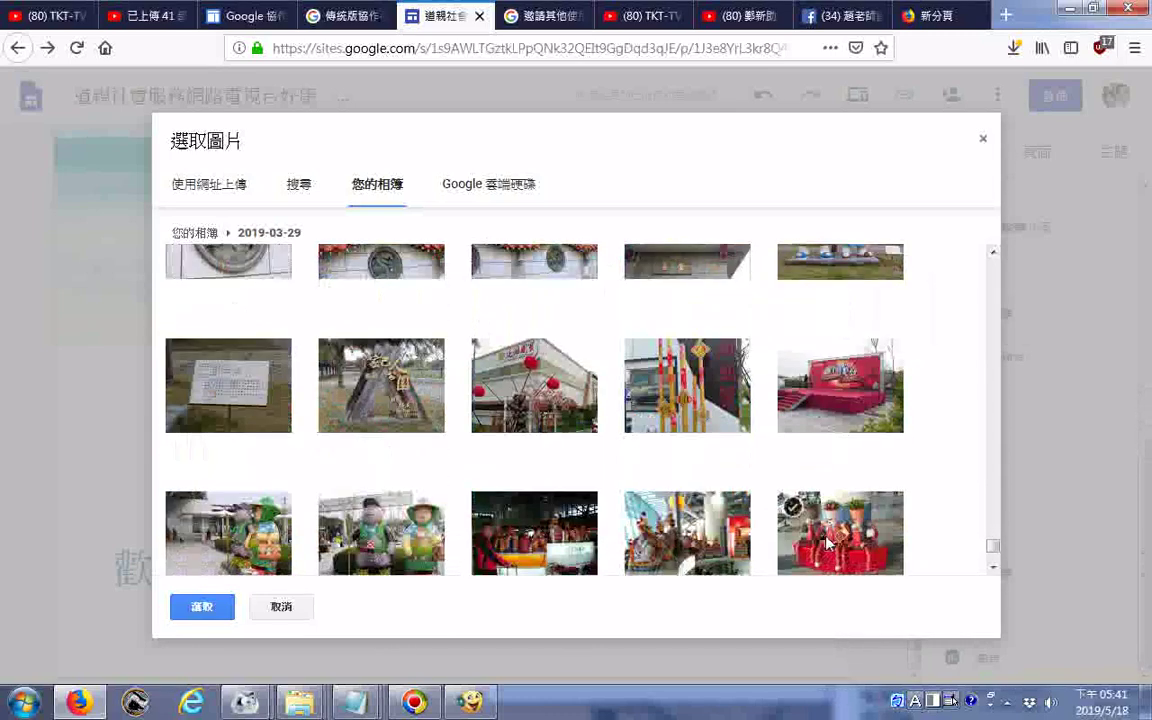
pyautogui.scroll(-3, 828, 543)
pyautogui.scroll(-3, 828, 543)
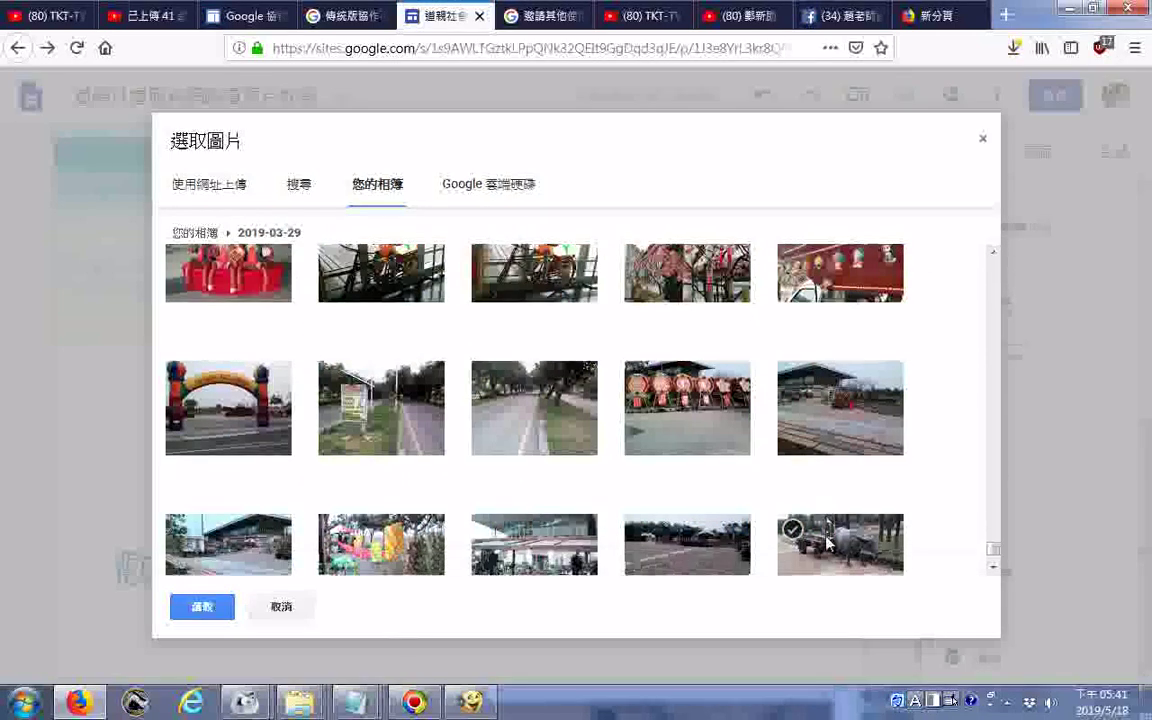
pyautogui.scroll(-3, 826, 543)
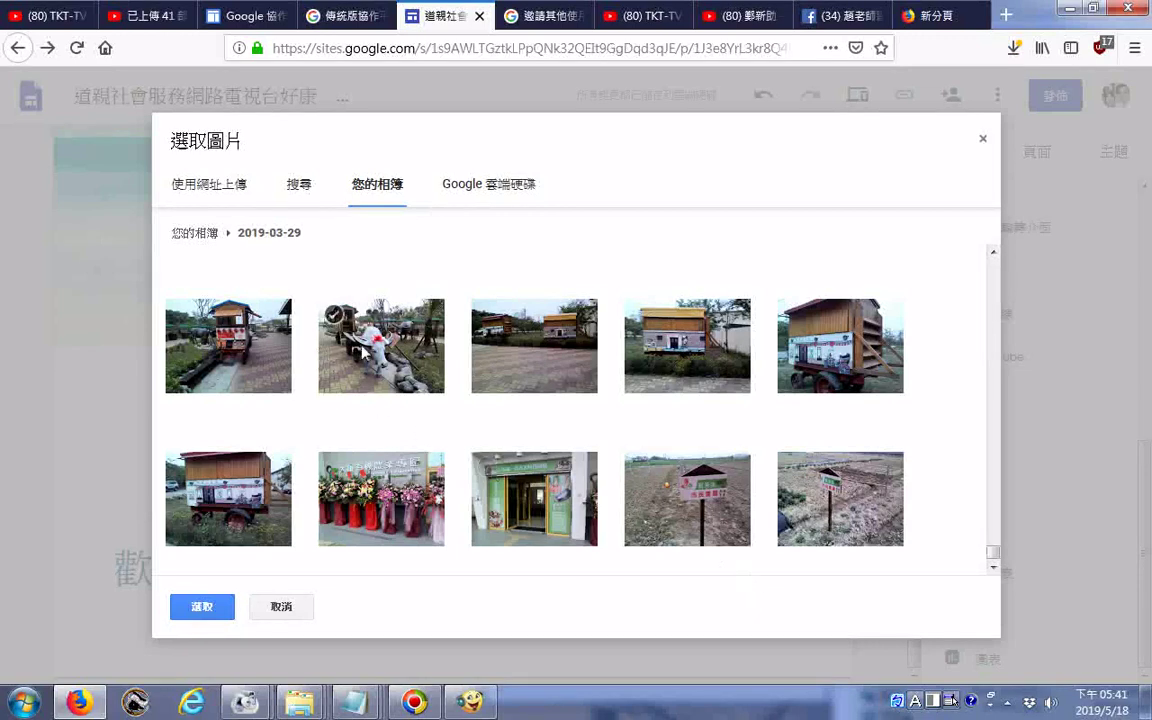
pyautogui.click(380, 345)
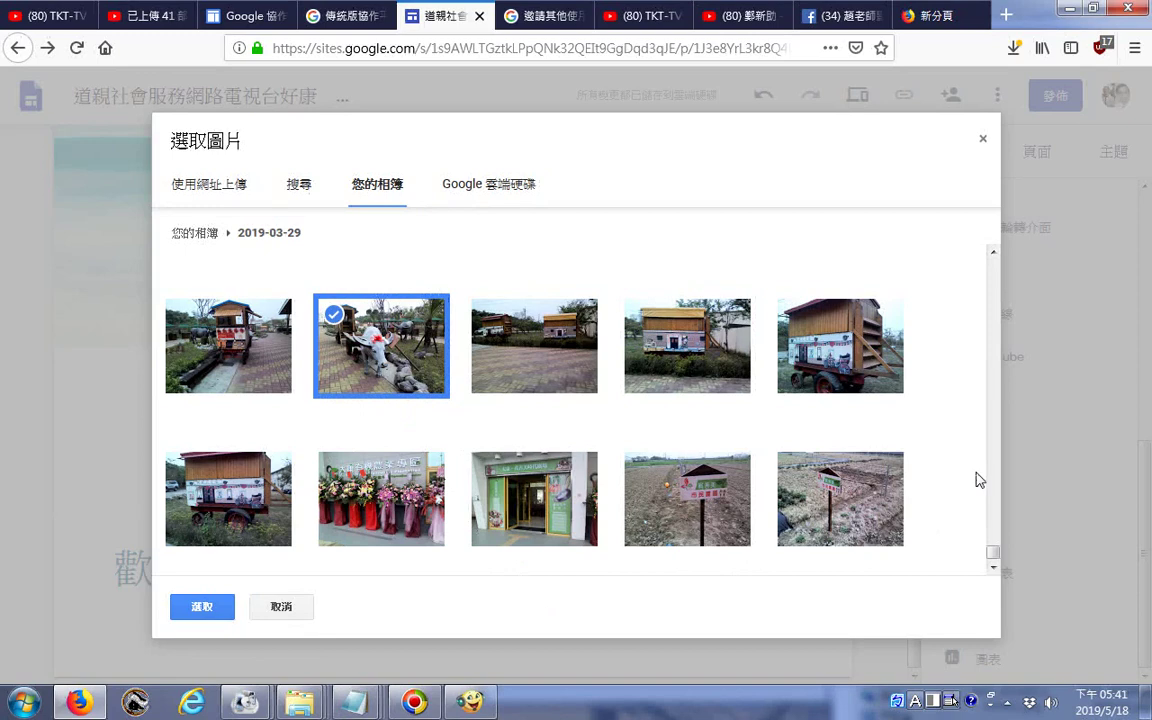
pyautogui.scroll(2, 979, 480)
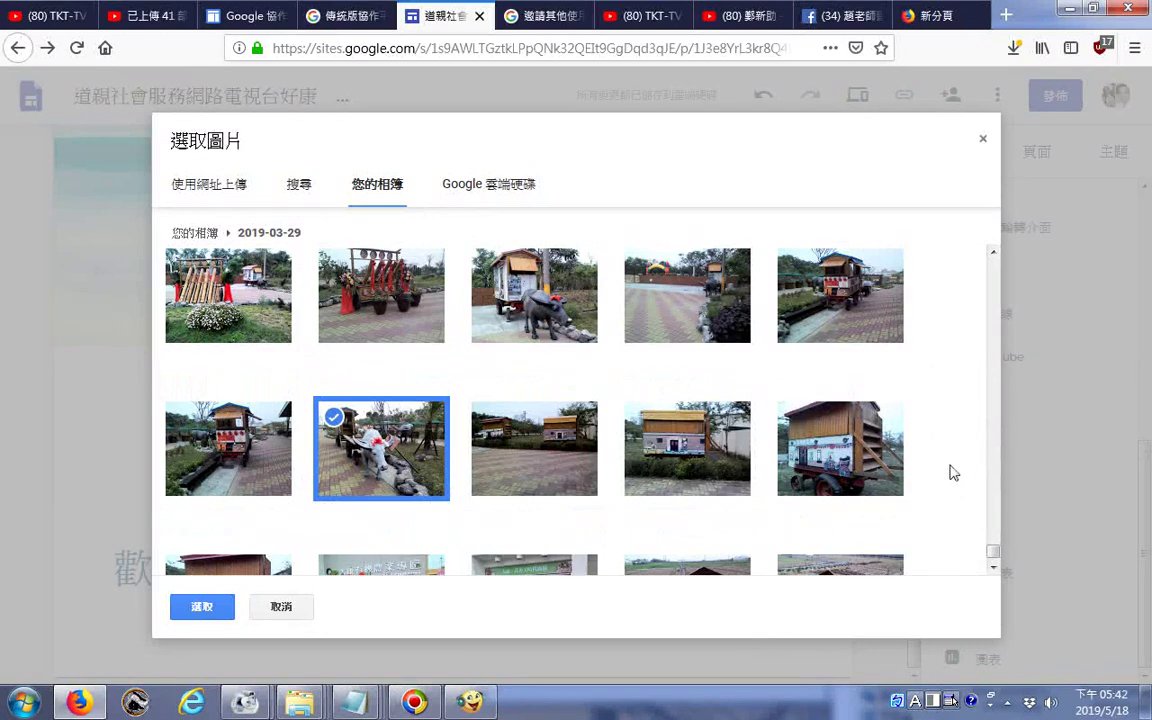
pyautogui.click(214, 610)
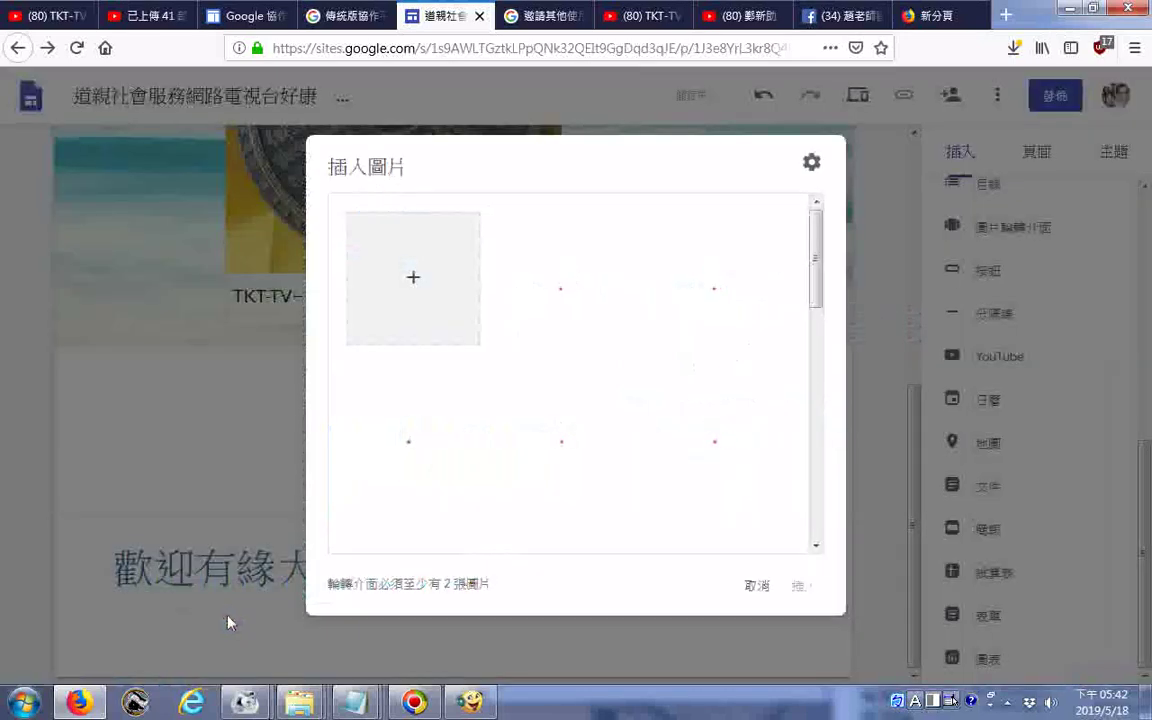
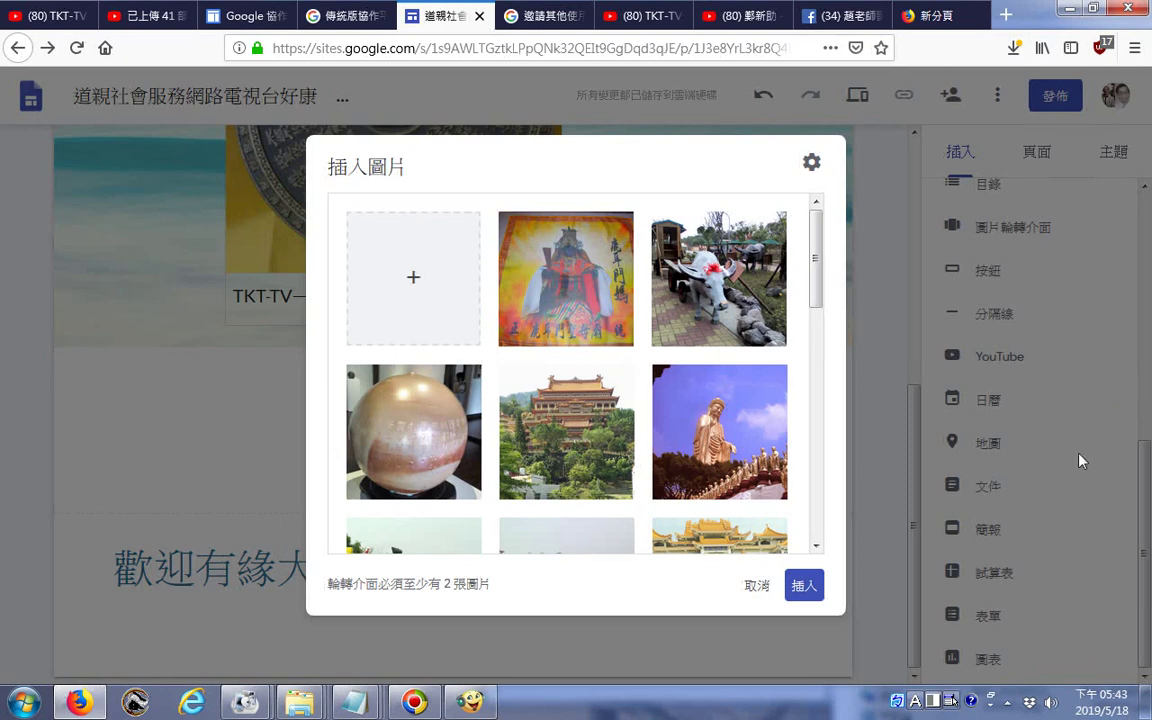
# - Review the collected pictures, insert the image carousel and move it to the horizontal centre of its section
pyautogui.click(820, 342)
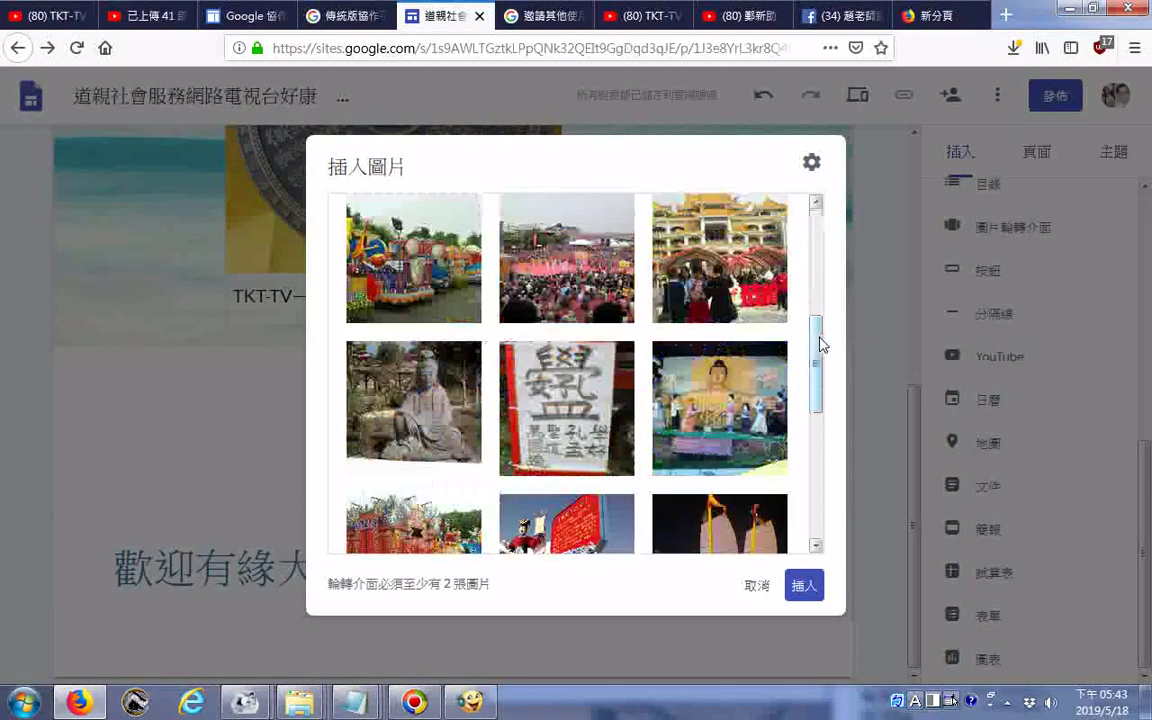
pyautogui.click(820, 461)
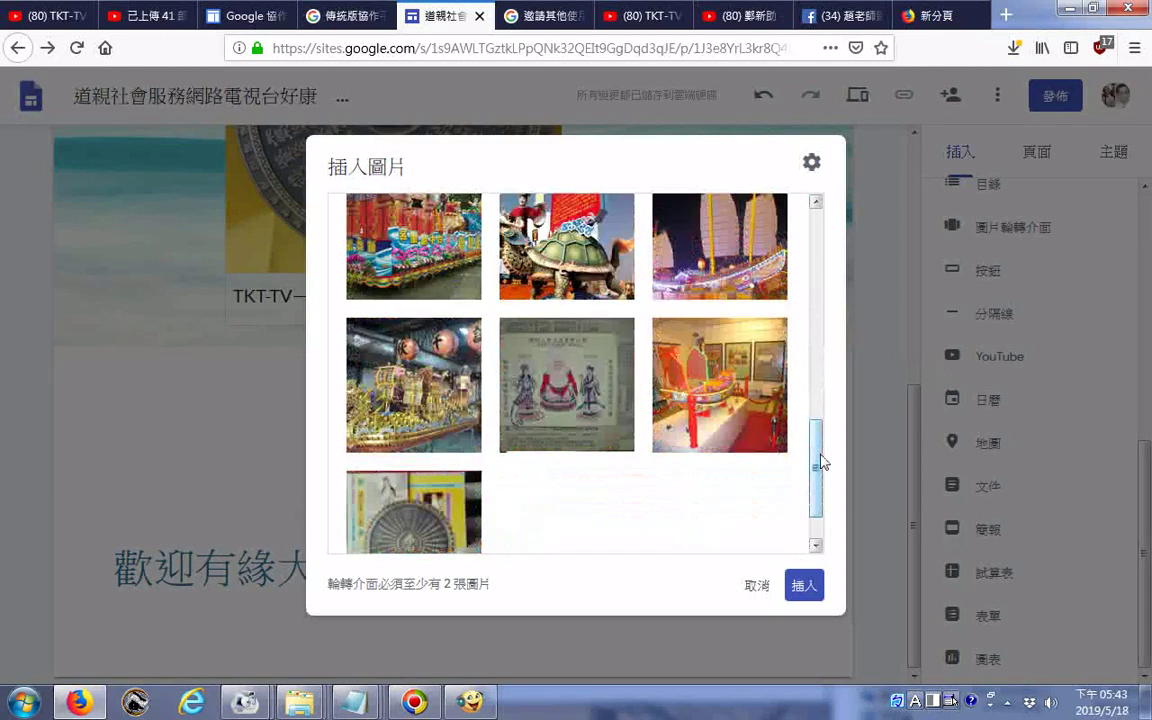
pyautogui.scroll(-2, 820, 465)
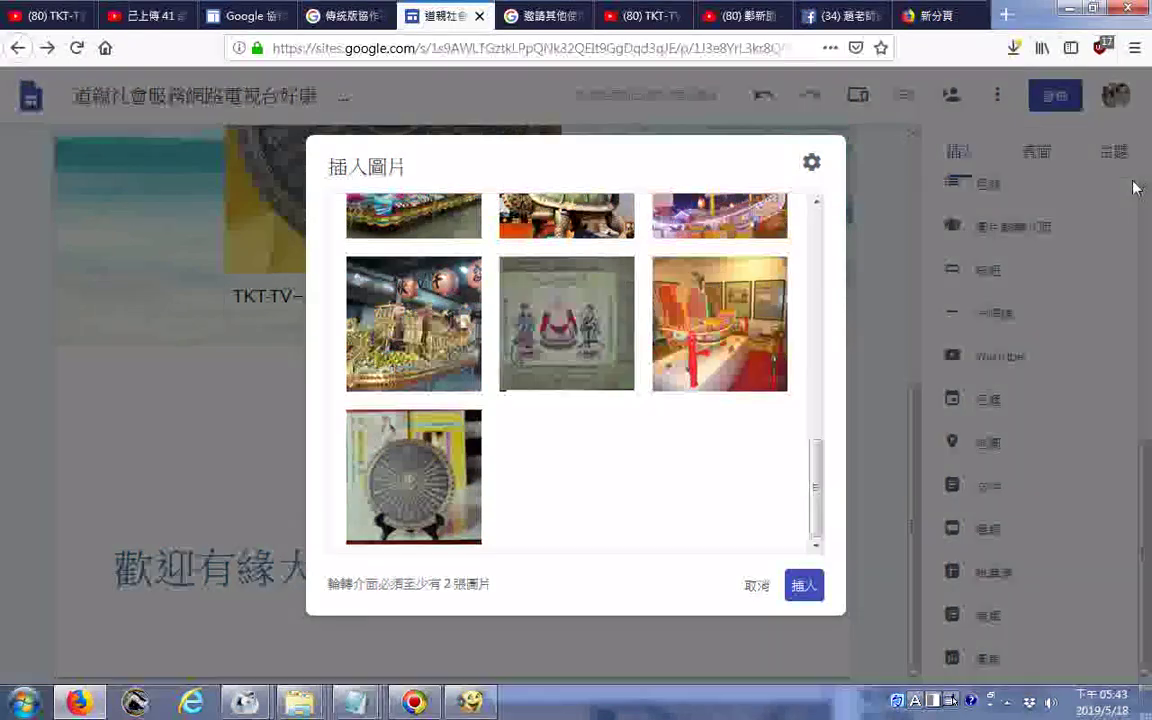
pyautogui.click(815, 593)
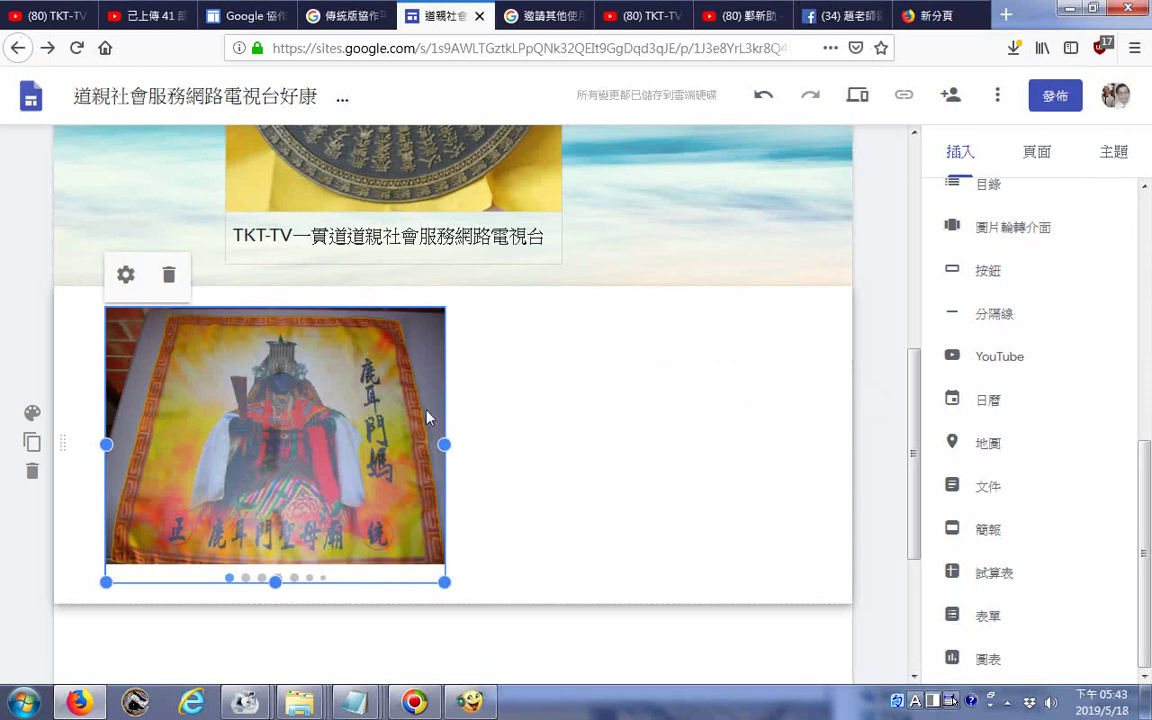
pyautogui.moveTo(428, 418); pyautogui.dragTo(435, 404)
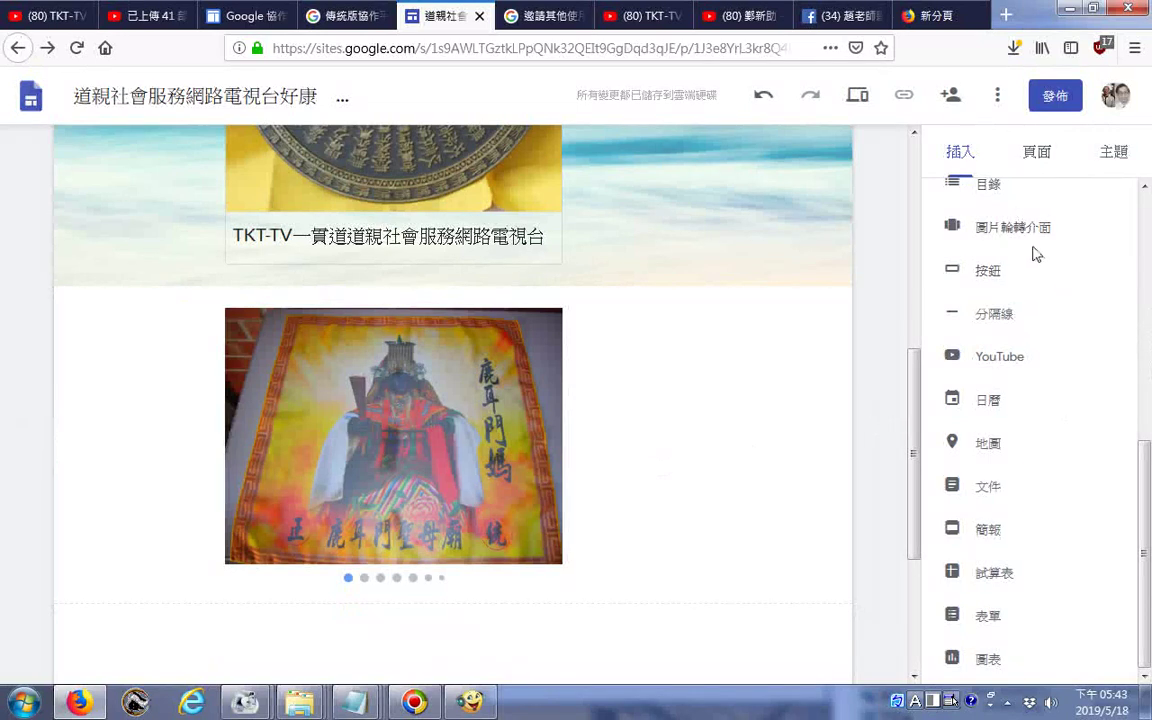
# - Start a new button on the page and name it 訂閱道親社會服務網路電視台
pyautogui.click(990, 281)
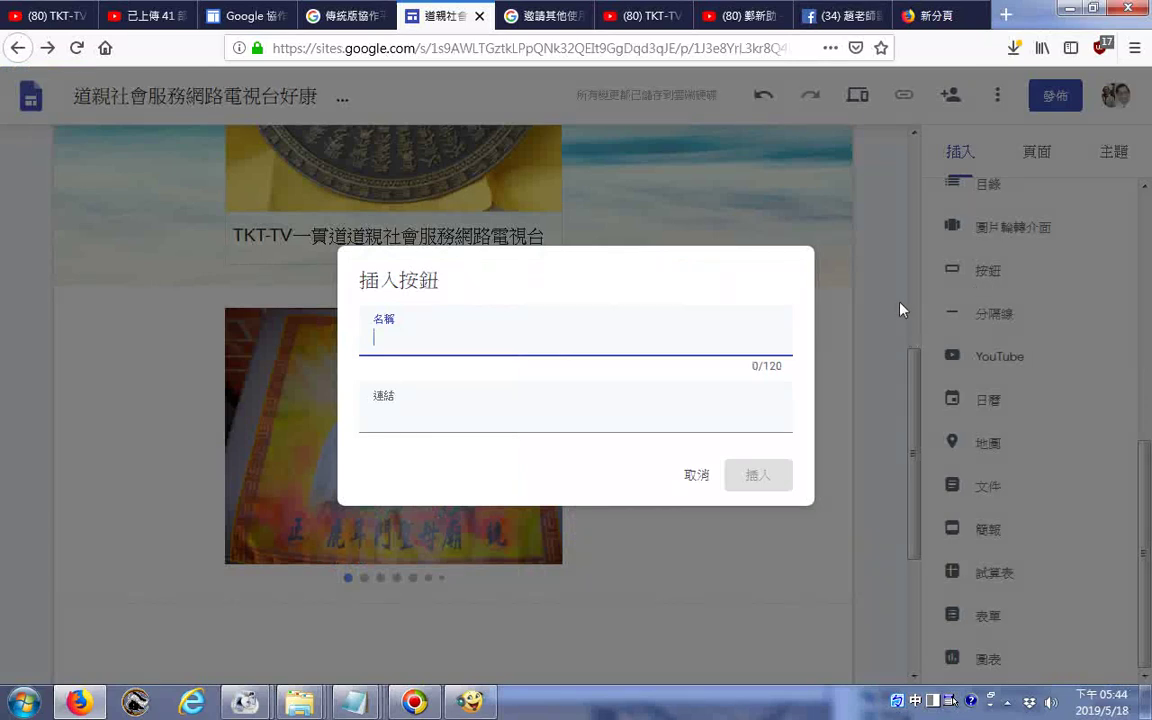
pyautogui.write('ㄉㄧㄥ')
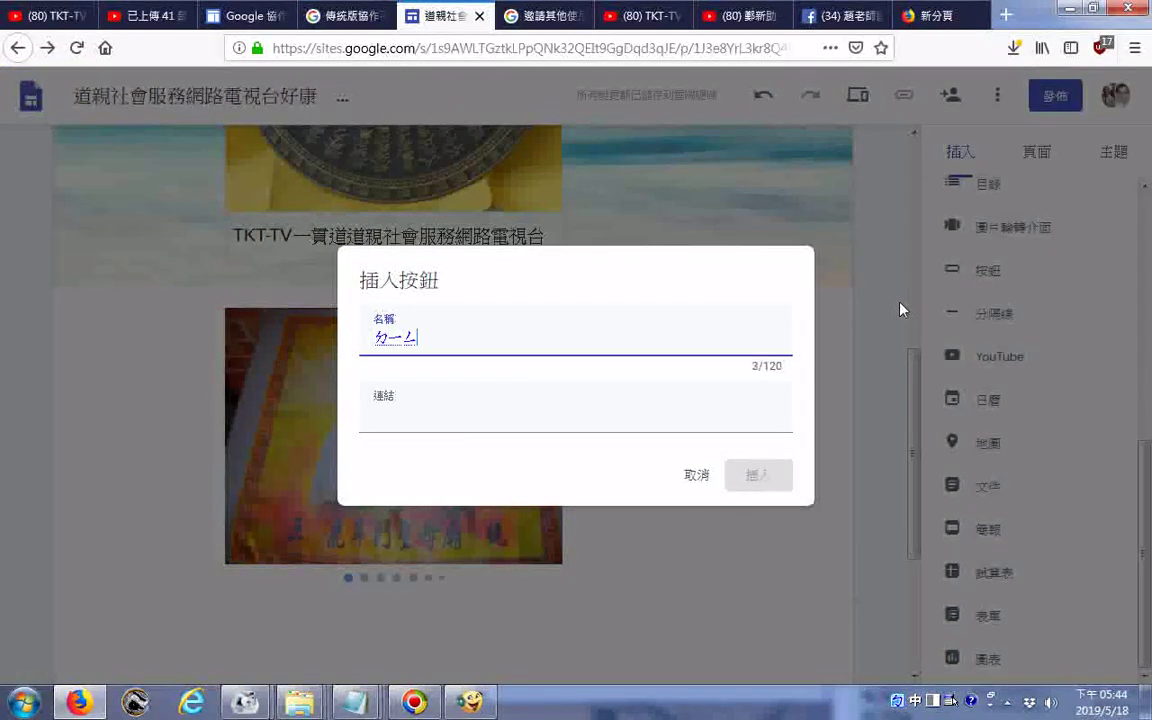
pyautogui.write('ˋㄩㄝˋ')
pyautogui.write('ㄉ')
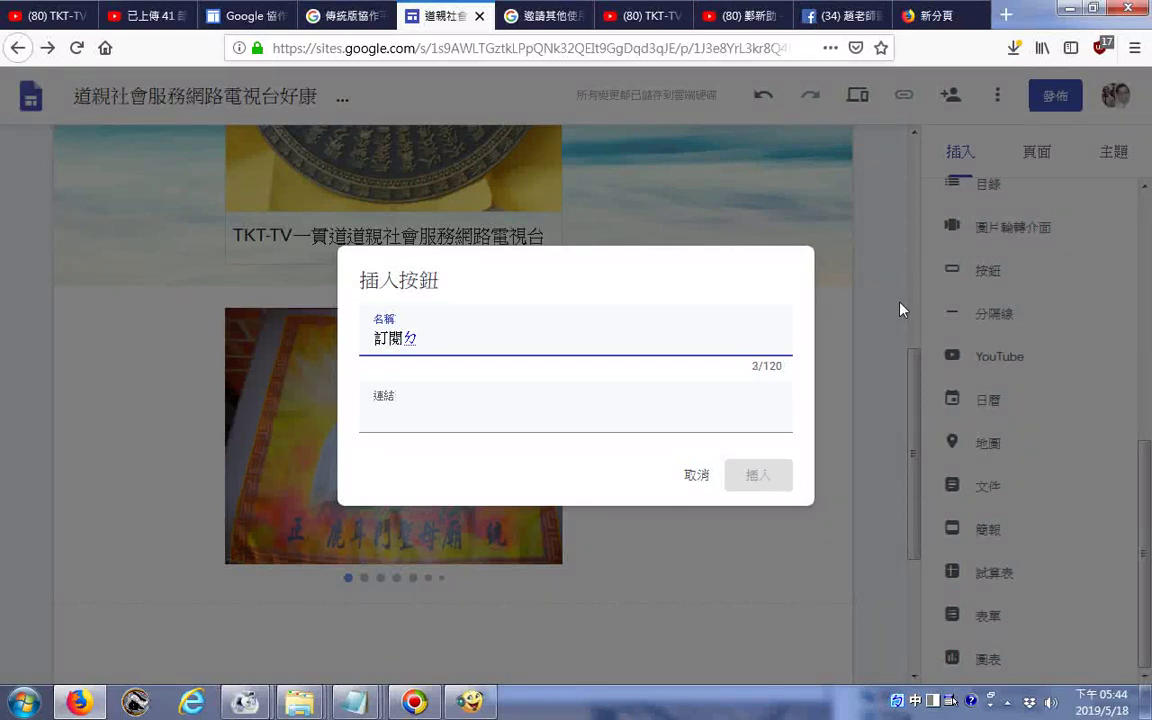
pyautogui.write('ㄠˋㄑㄧㄣ ㄕㄜˋㄏㄨㄟˋ')
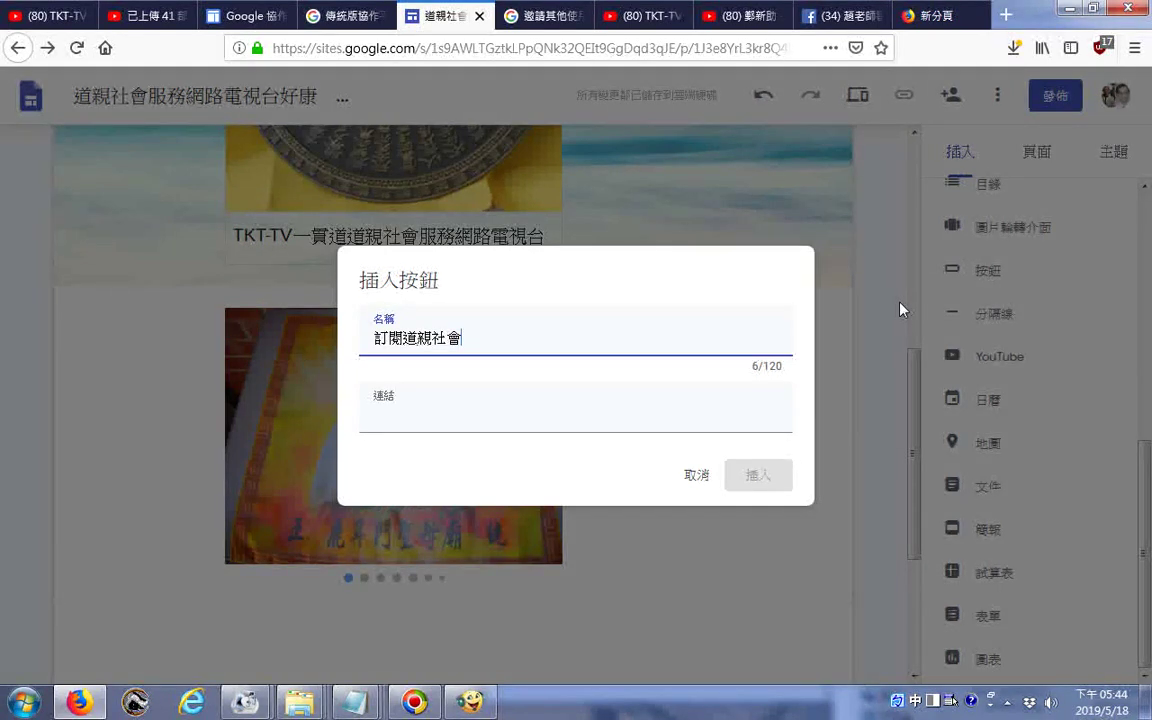
pyautogui.write('ㄈㄨˊㄨˋㄨㄤˇㄉ')
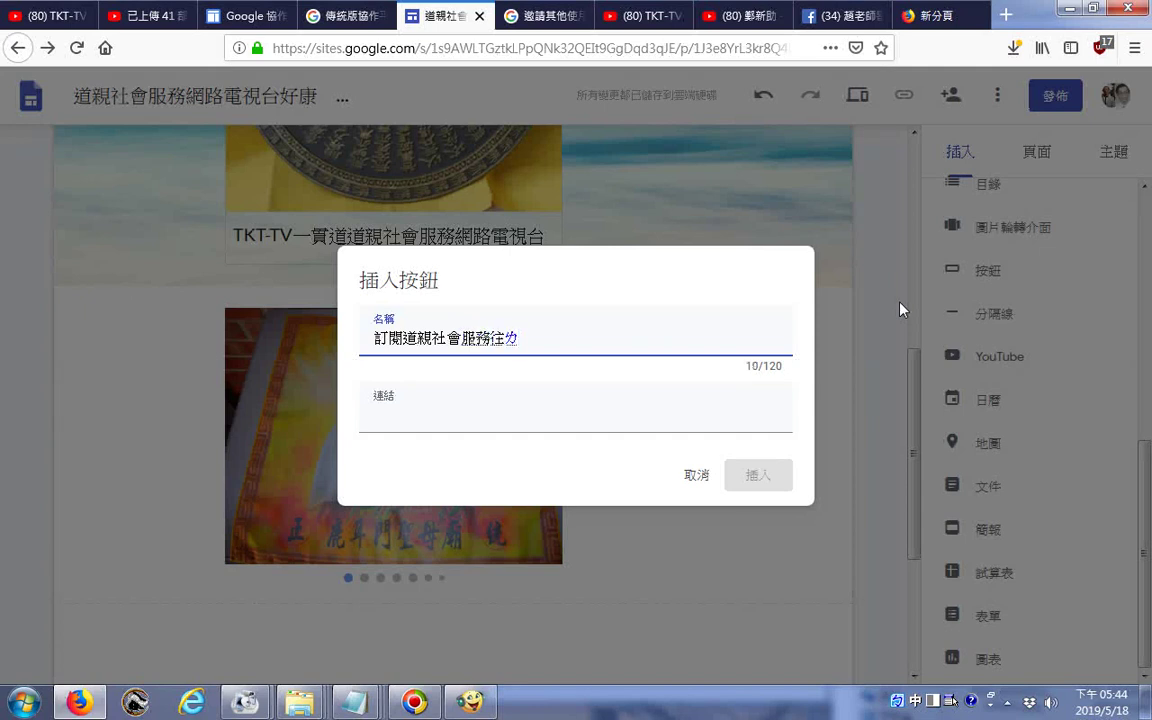
pyautogui.write('ㄨˋㄉㄧㄢˋㄕˋㄞˊ')
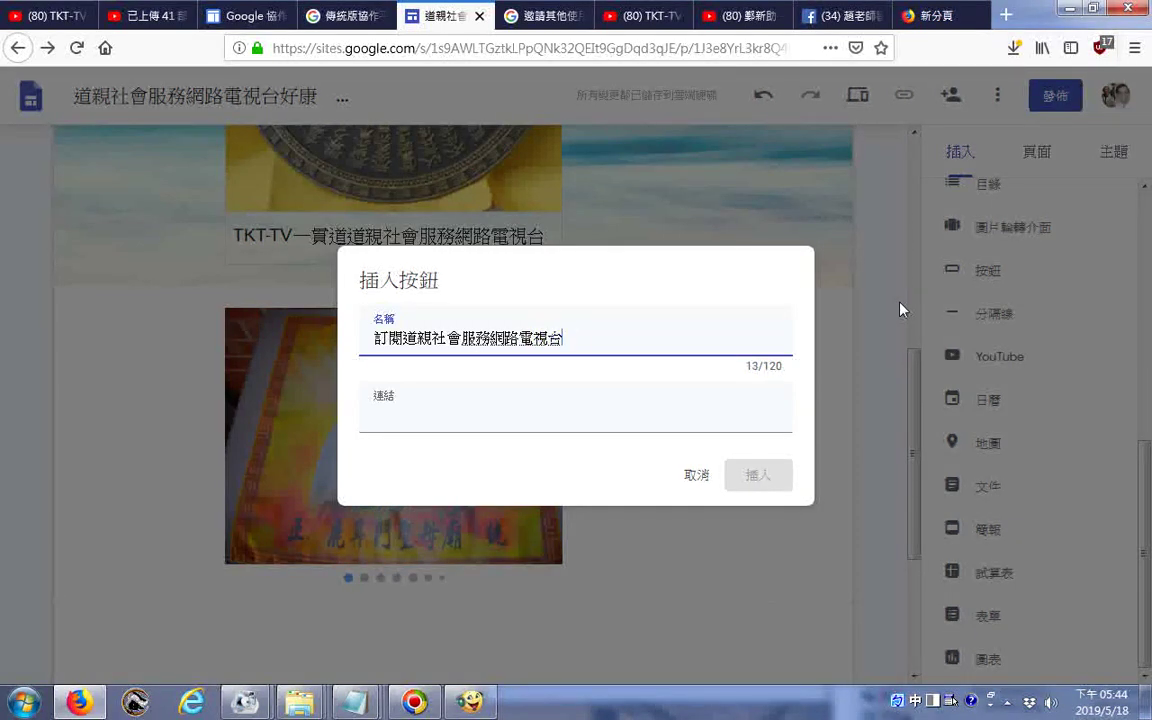
pyautogui.press('Return')
pyautogui.click(543, 411)
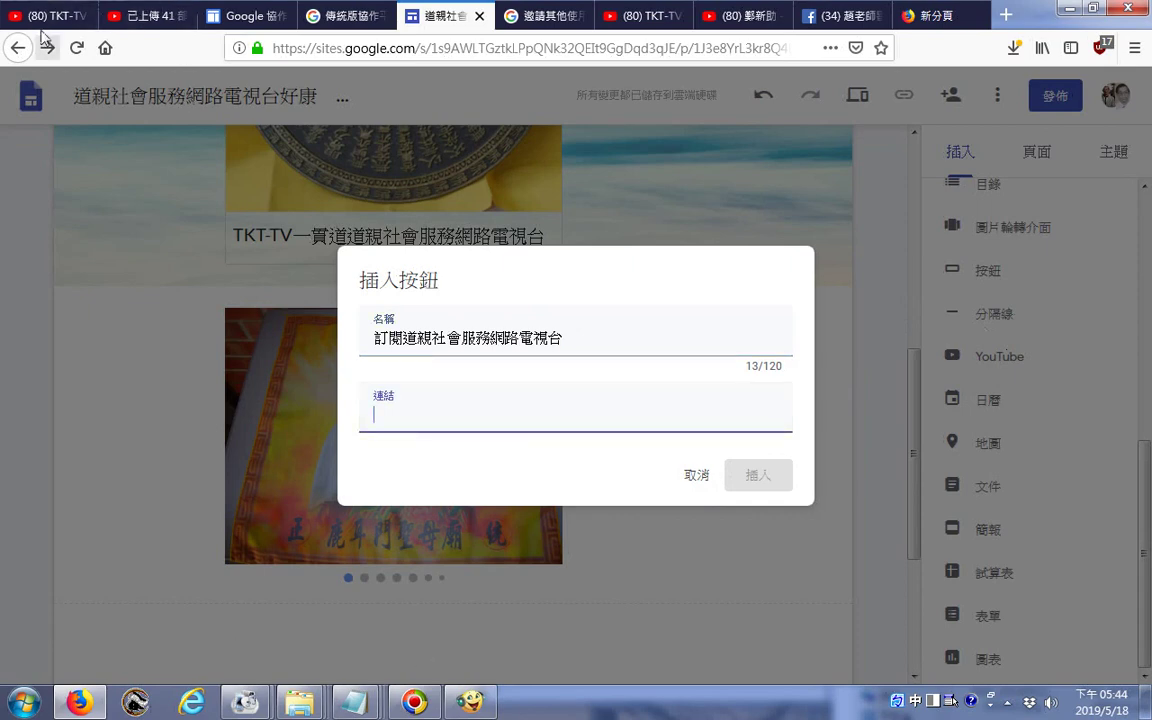
# - Switch to the open YouTube page of the TKT-TV一貫道道親社會服務網路電視台 channel and go to its header
pyautogui.click(148, 17)
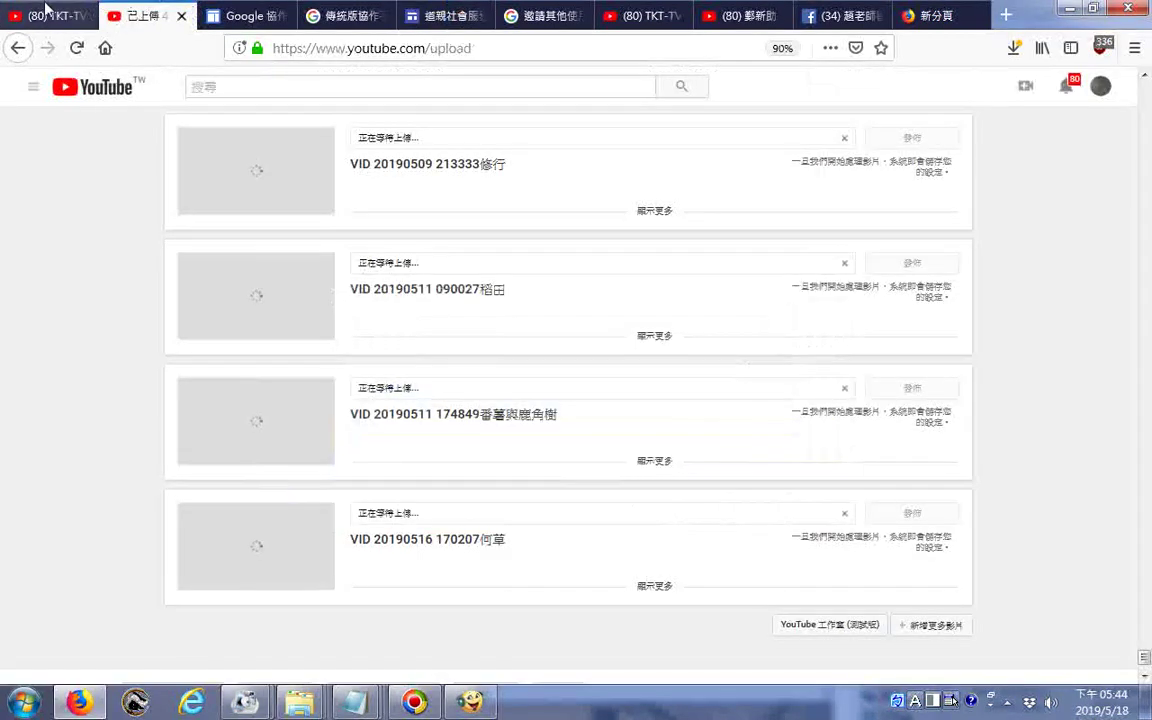
pyautogui.click(47, 14)
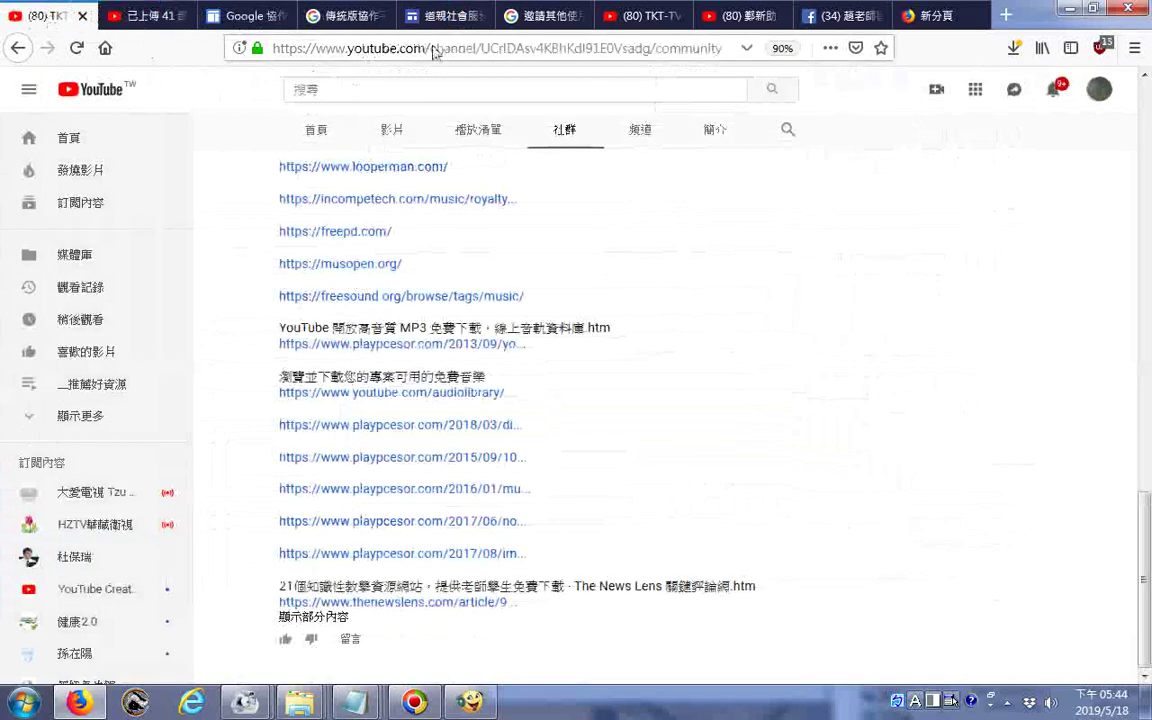
pyautogui.scroll(5, 1018, 176)
pyautogui.scroll(10, 1018, 176)
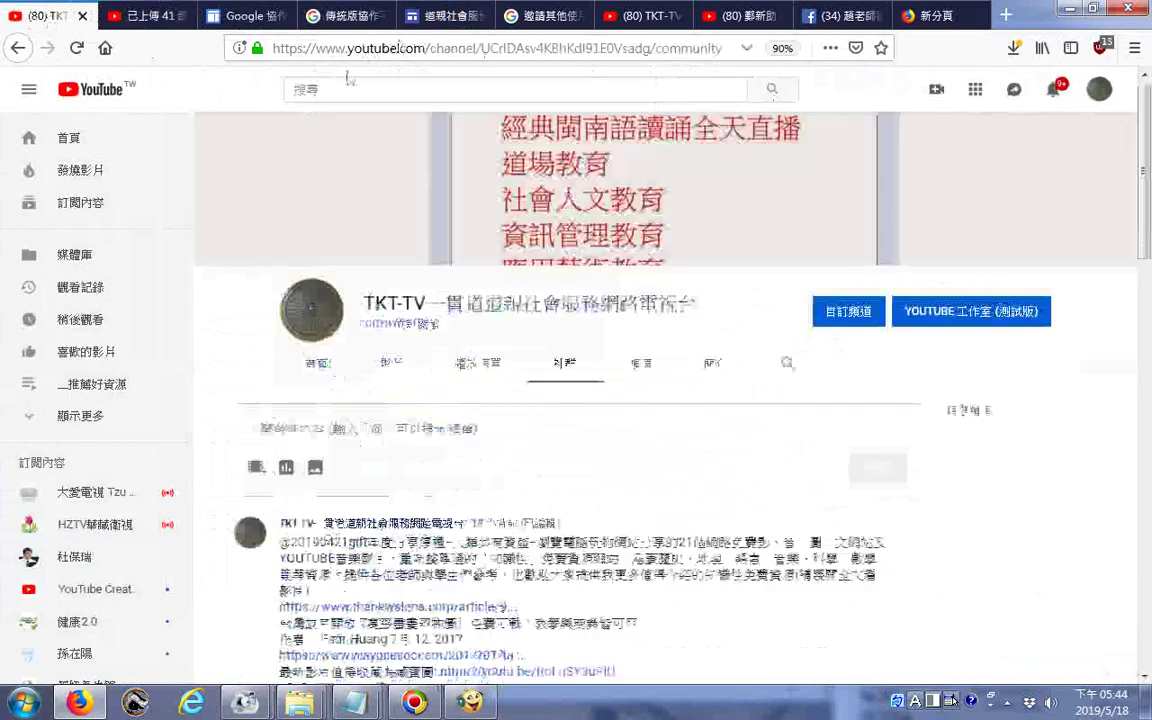
pyautogui.click(310, 338)
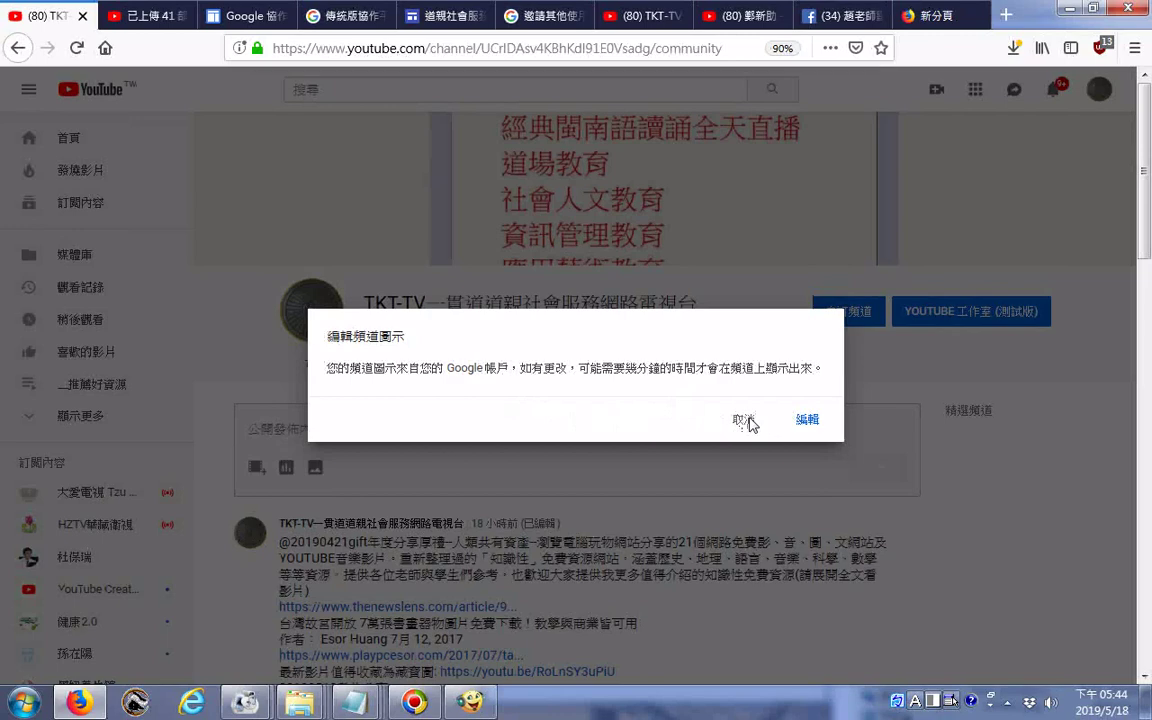
pyautogui.click(745, 420)
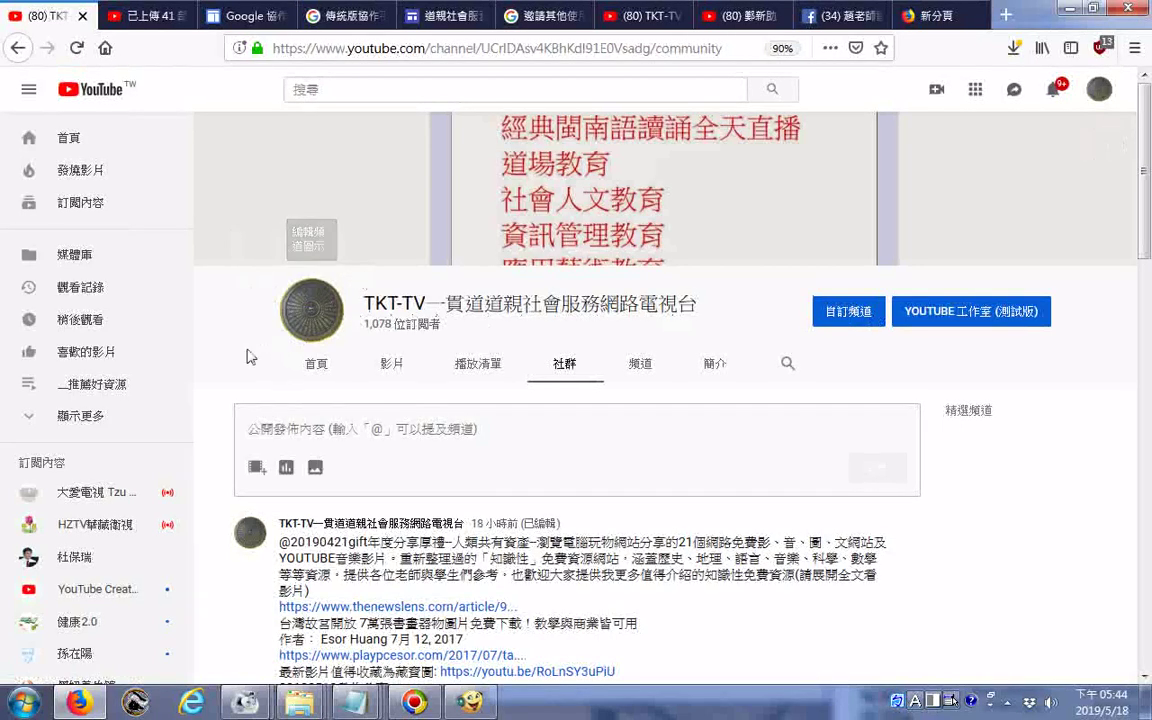
pyautogui.click(305, 312)
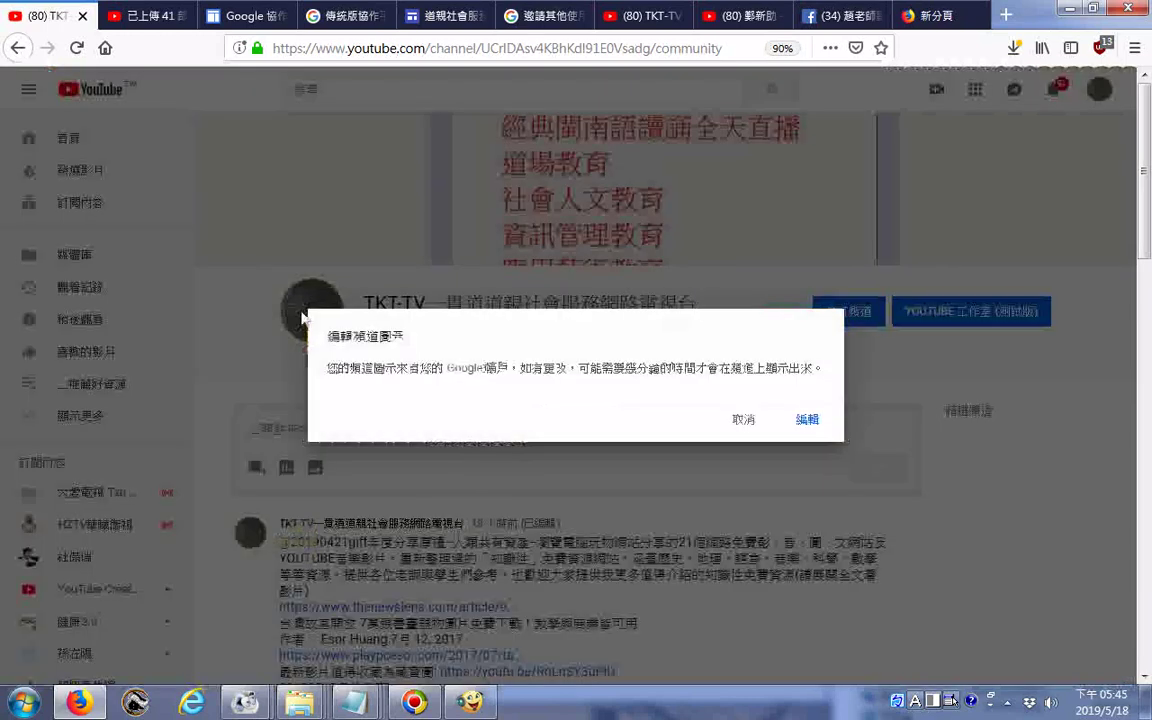
pyautogui.click(806, 421)
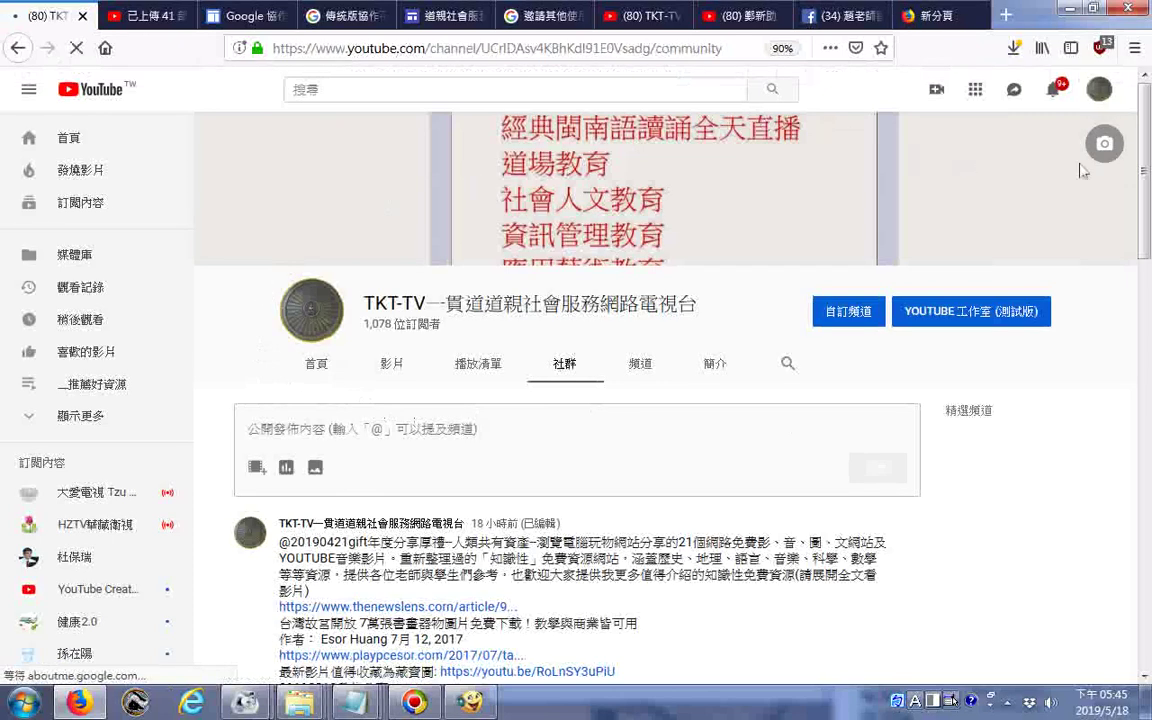
pyautogui.click(1103, 94)
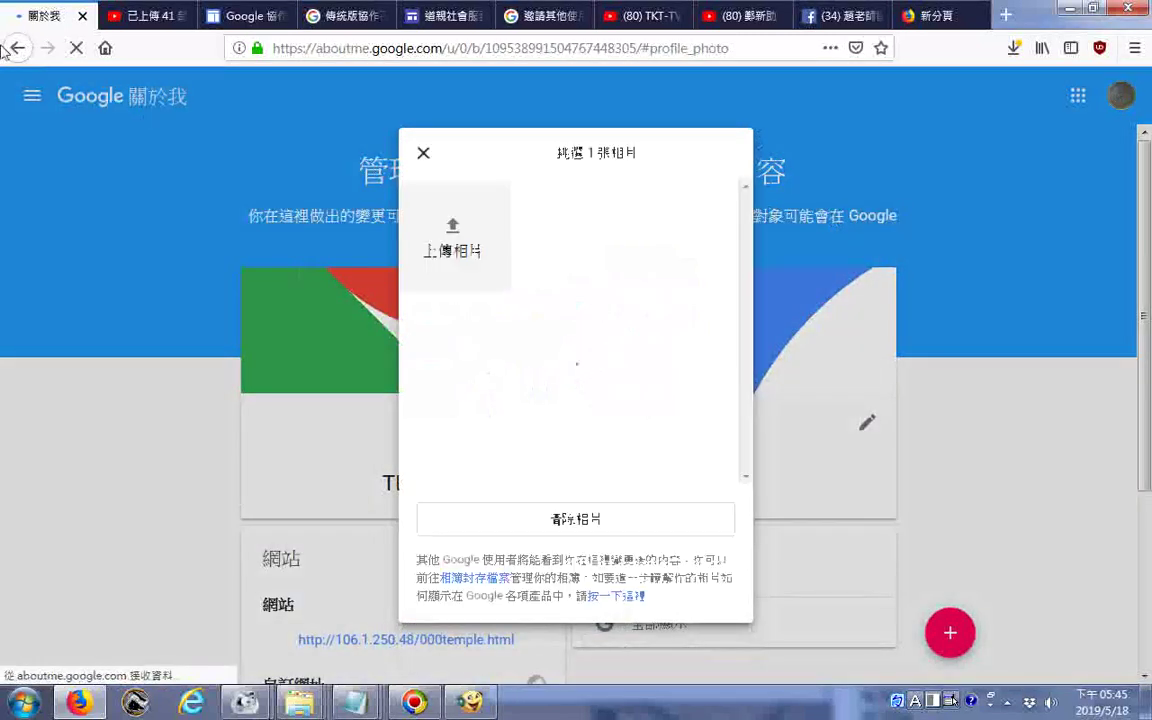
pyautogui.click(12, 48)
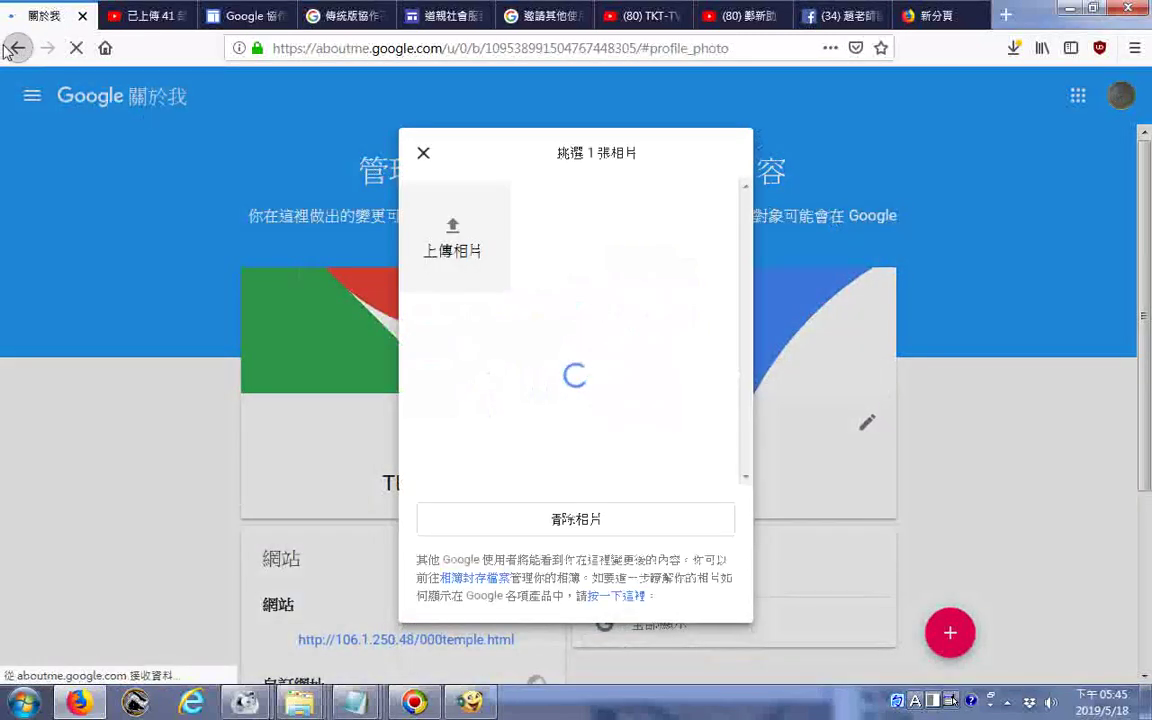
pyautogui.click(12, 50)
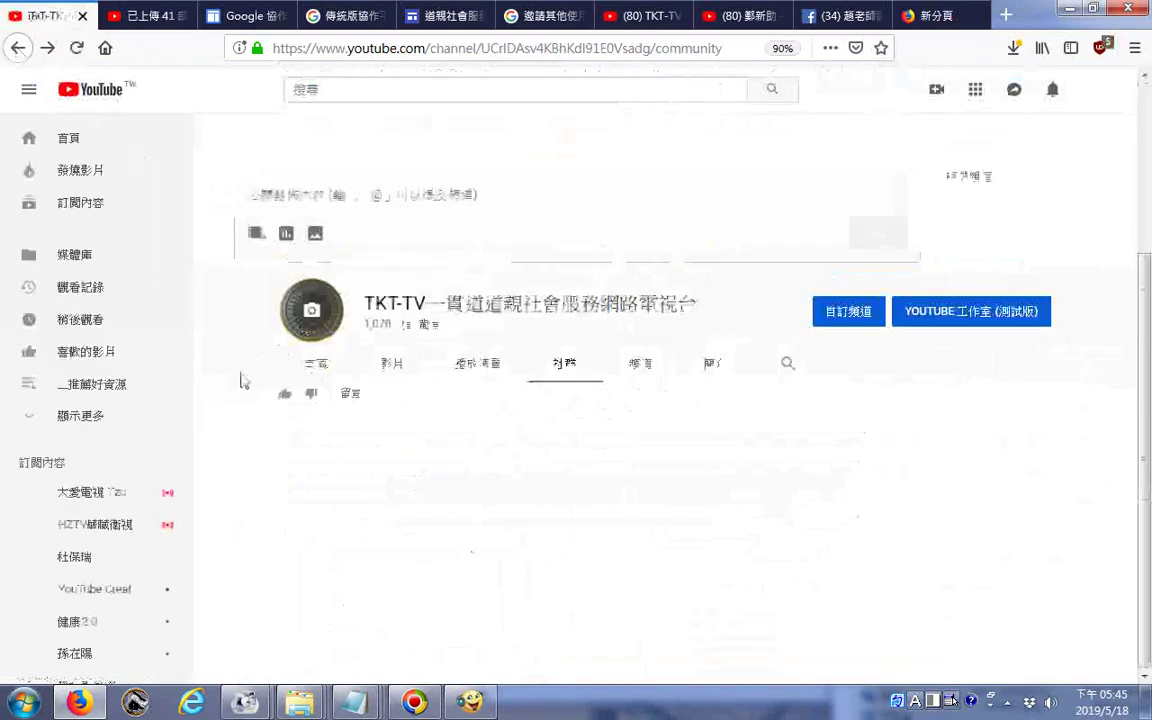
pyautogui.scroll(-2, 239, 382)
pyautogui.scroll(2, 238, 380)
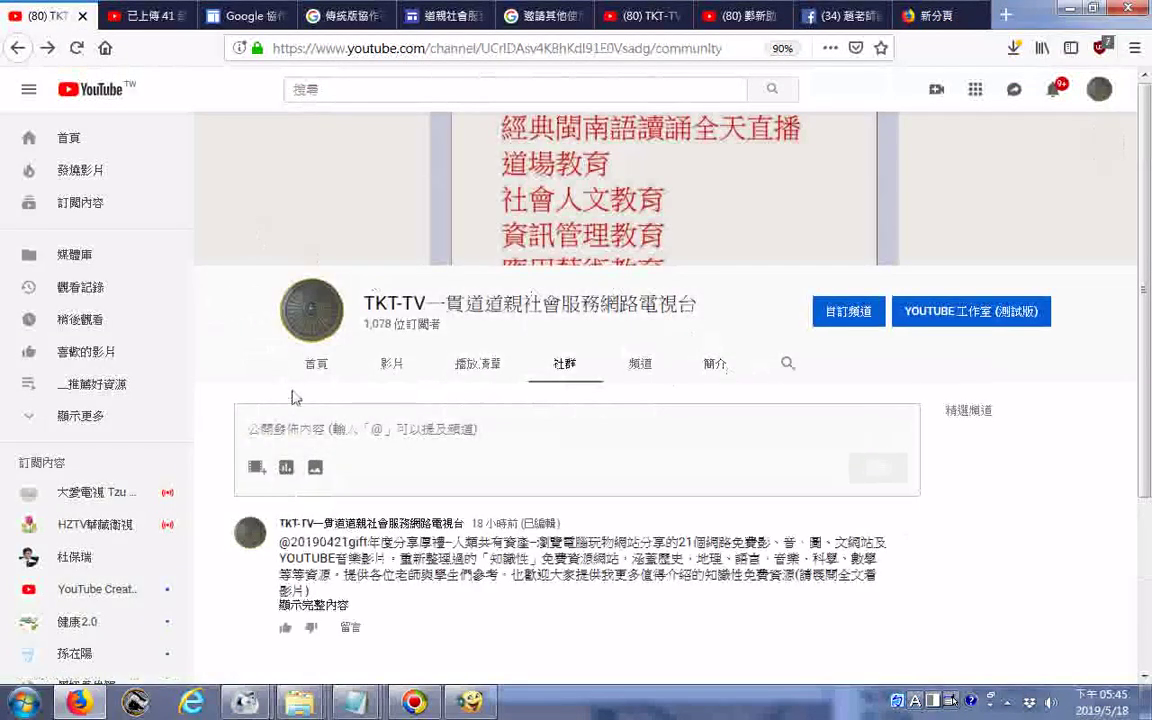
# - Open the channel's home page and copy its web address
pyautogui.click(315, 366)
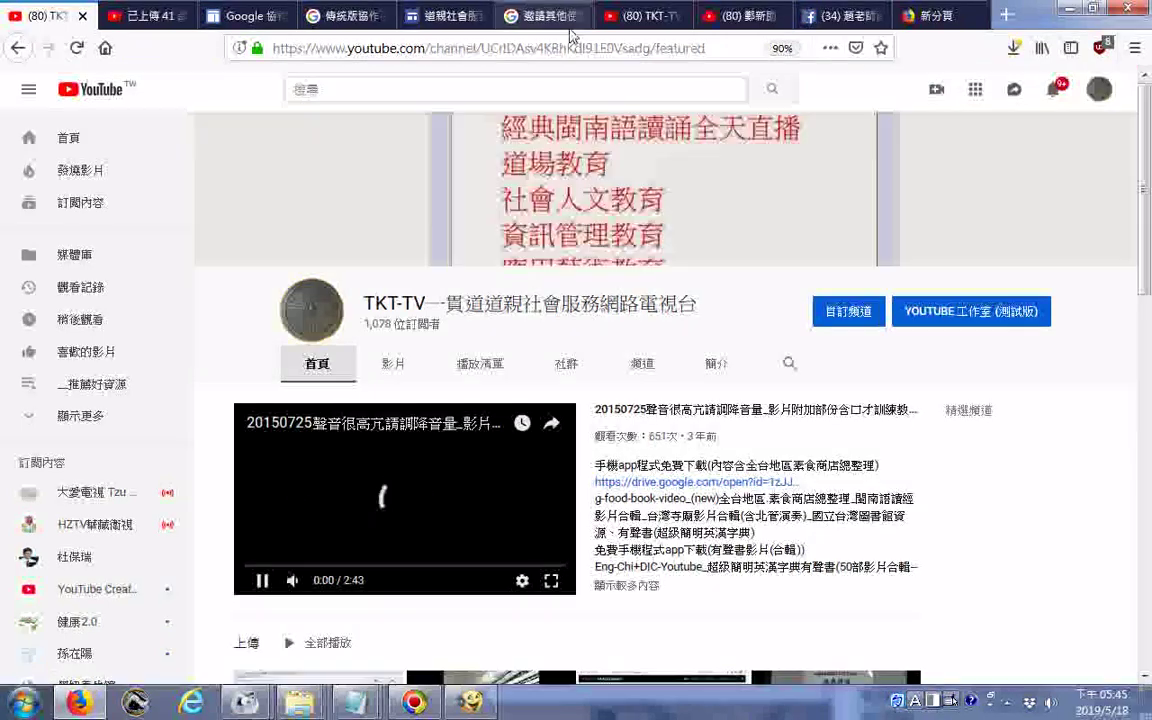
pyautogui.click(586, 48)
pyautogui.rightClick(586, 48)
pyautogui.click(637, 115)
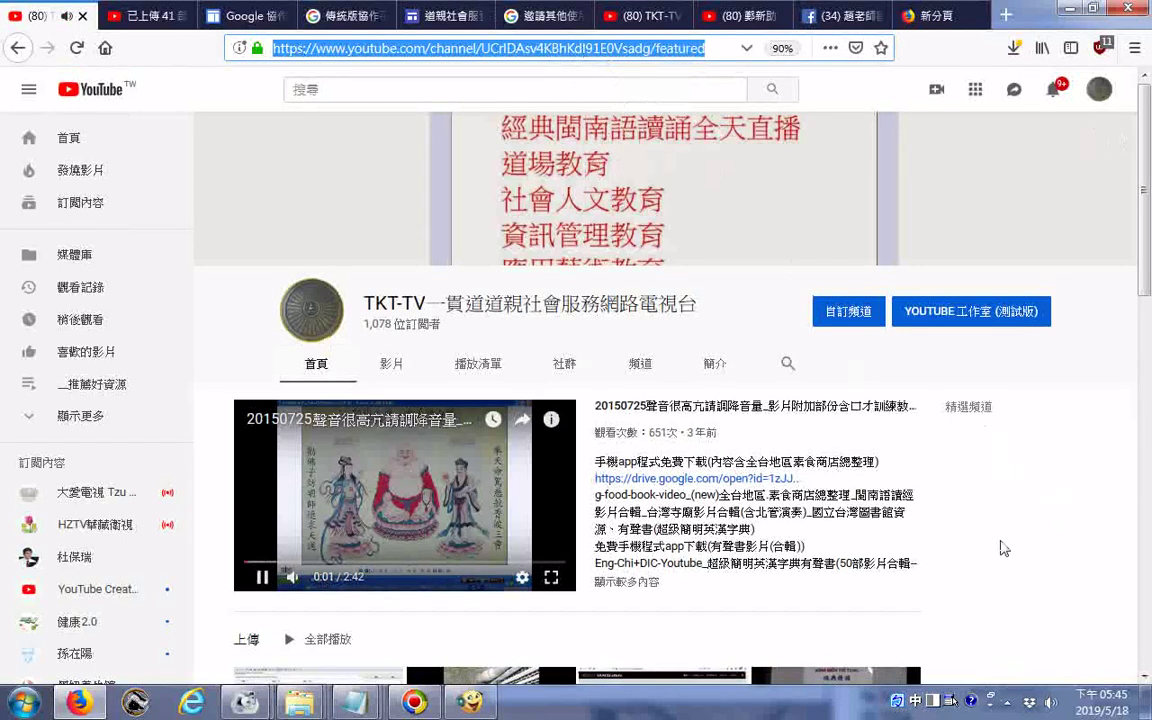
pyautogui.scroll(-2, 1000, 545)
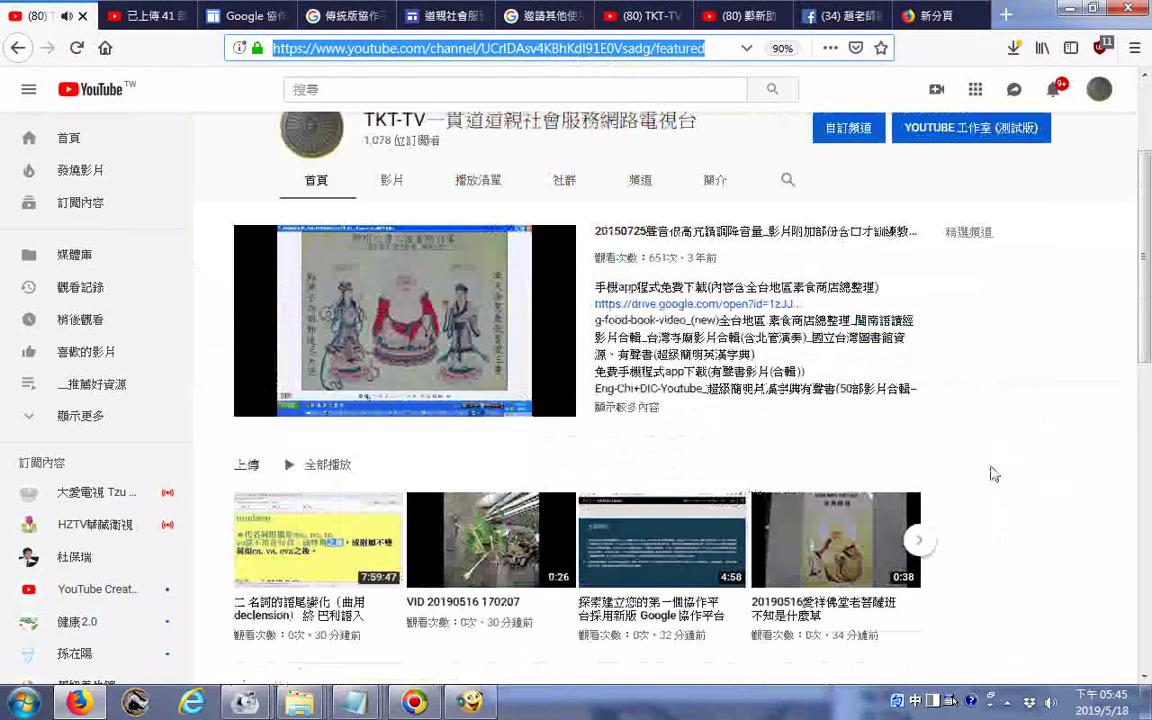
pyautogui.scroll(2, 993, 474)
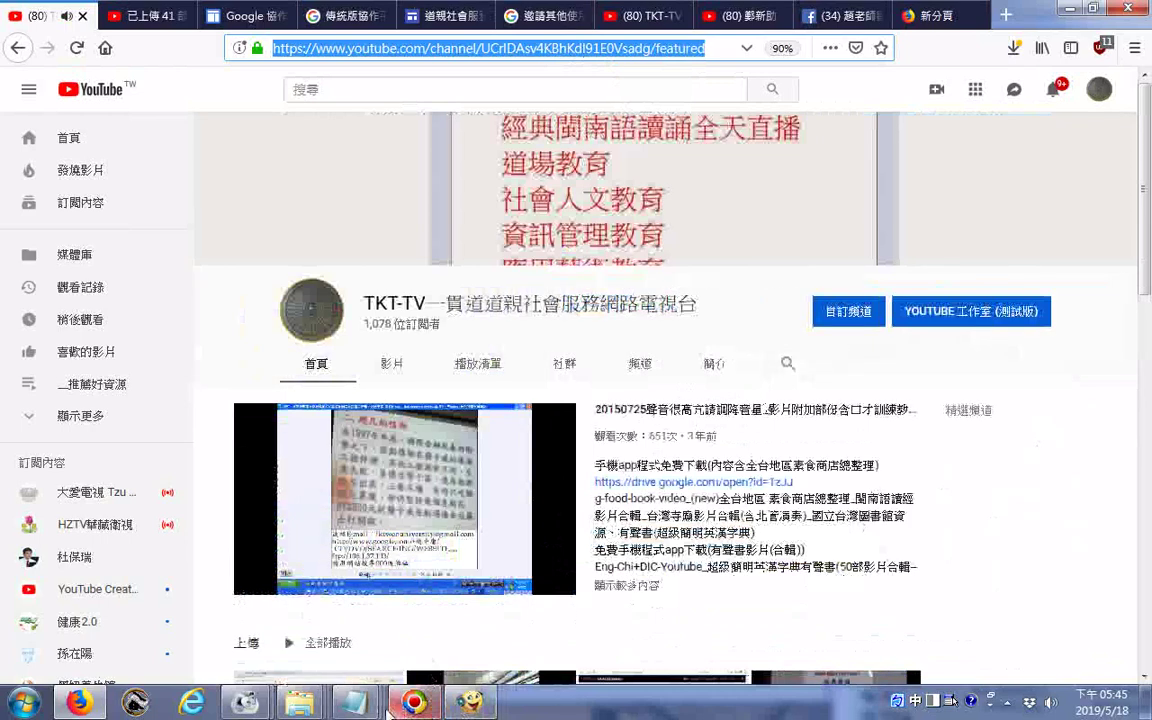
# - Return to the site editor, paste the channel address as the button's link and insert the button
pyautogui.click(230, 20)
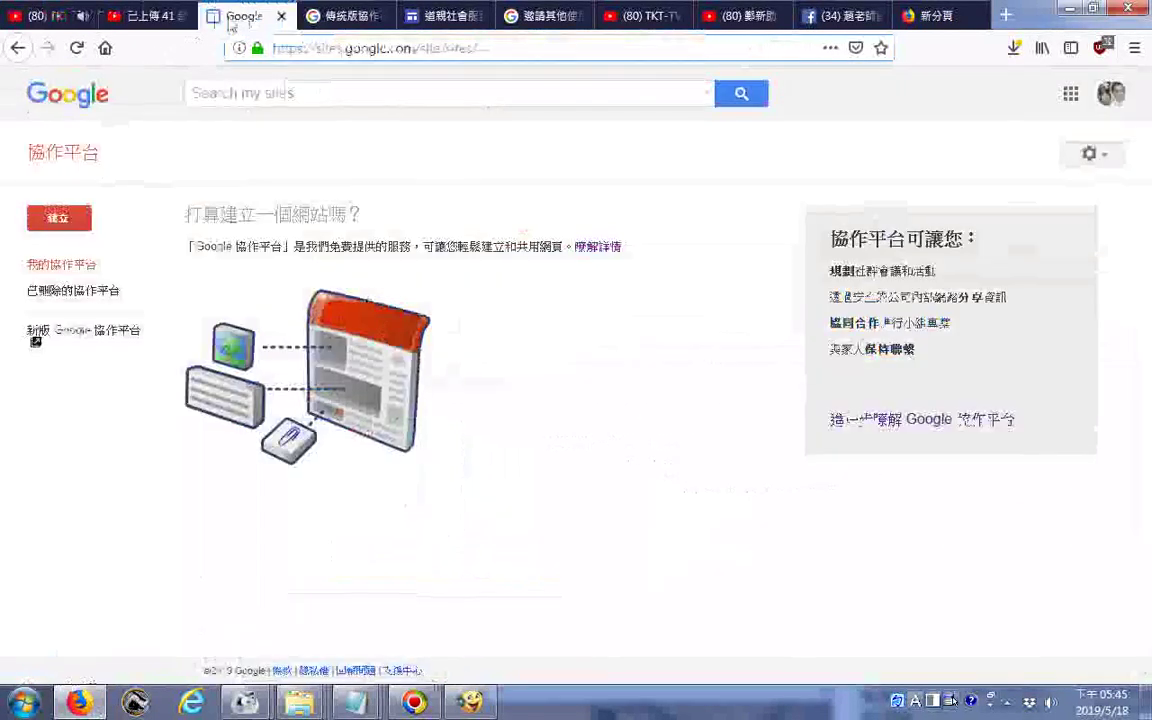
pyautogui.click(347, 22)
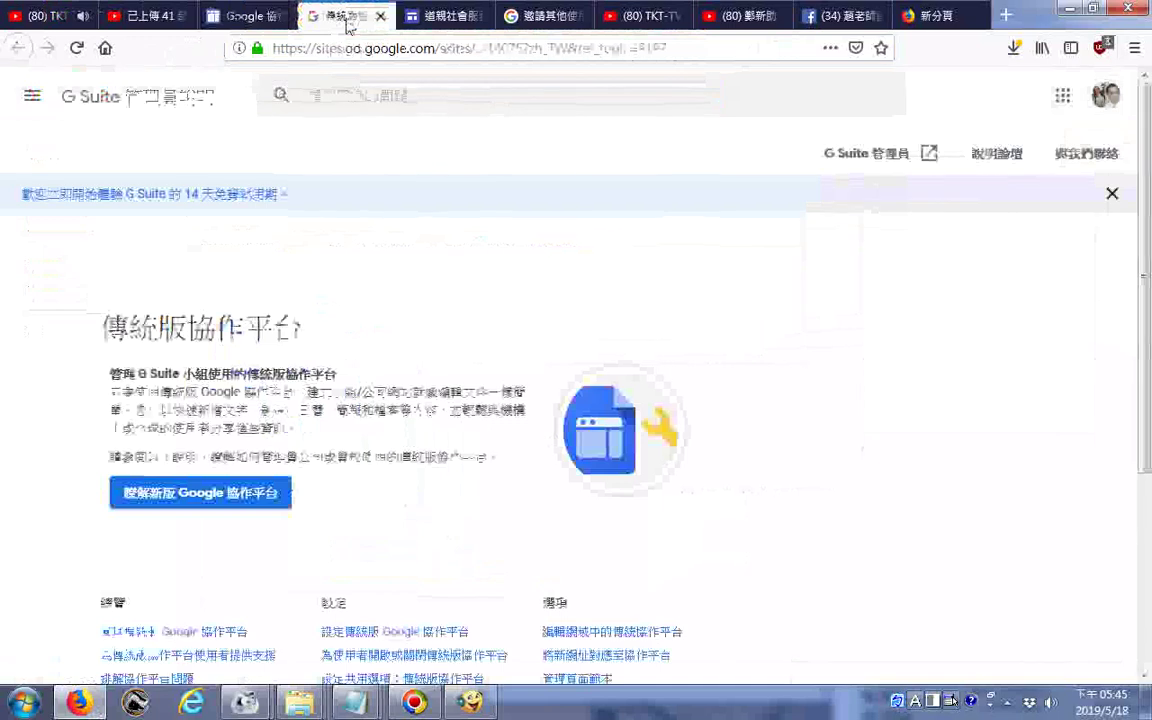
pyautogui.click(440, 16)
pyautogui.rightClick(396, 428)
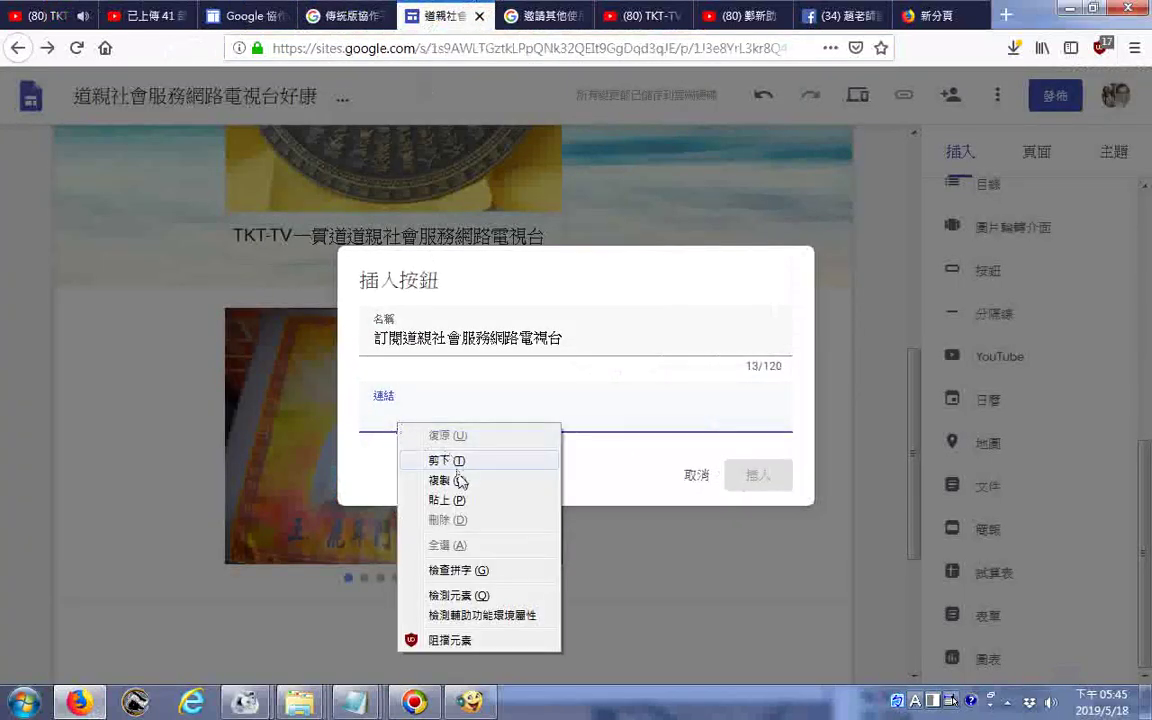
pyautogui.click(456, 499)
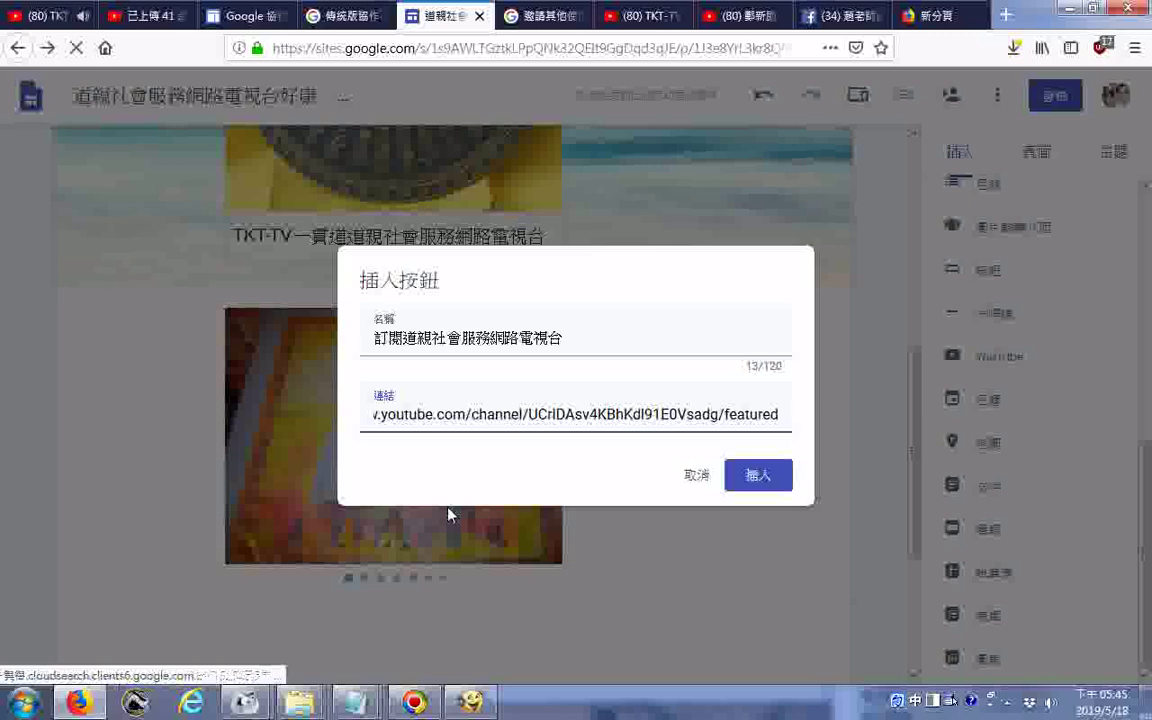
pyautogui.click(755, 477)
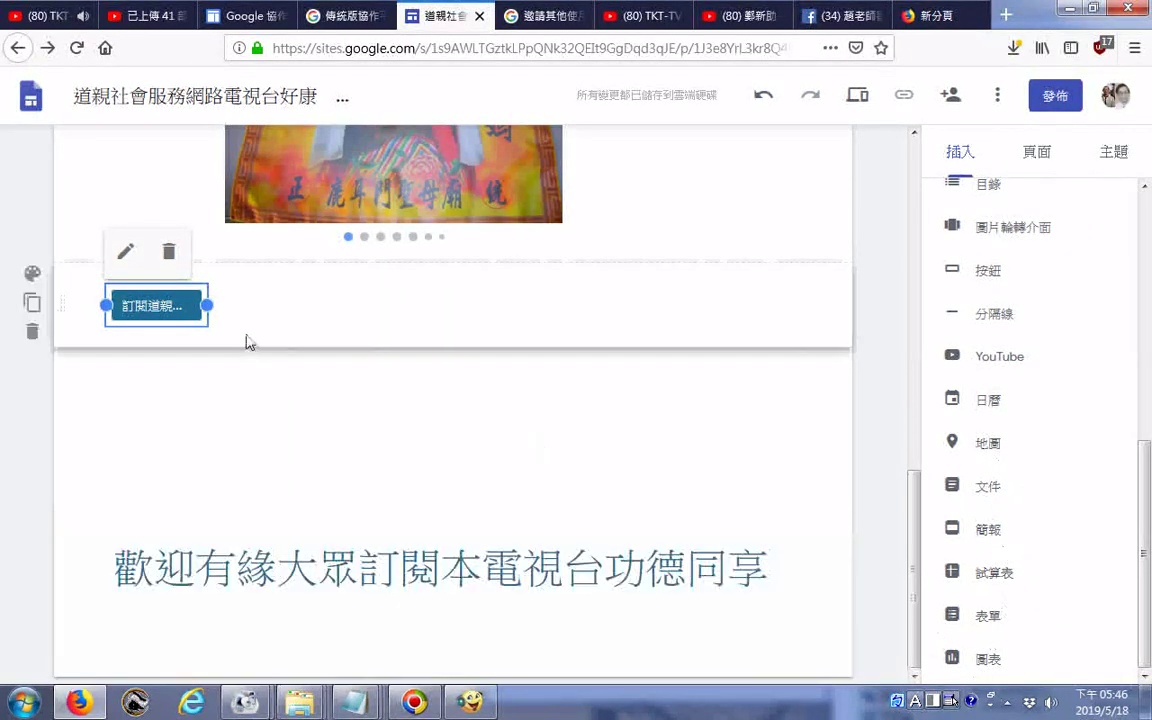
pyautogui.click(32, 303)
pyautogui.click(25, 462)
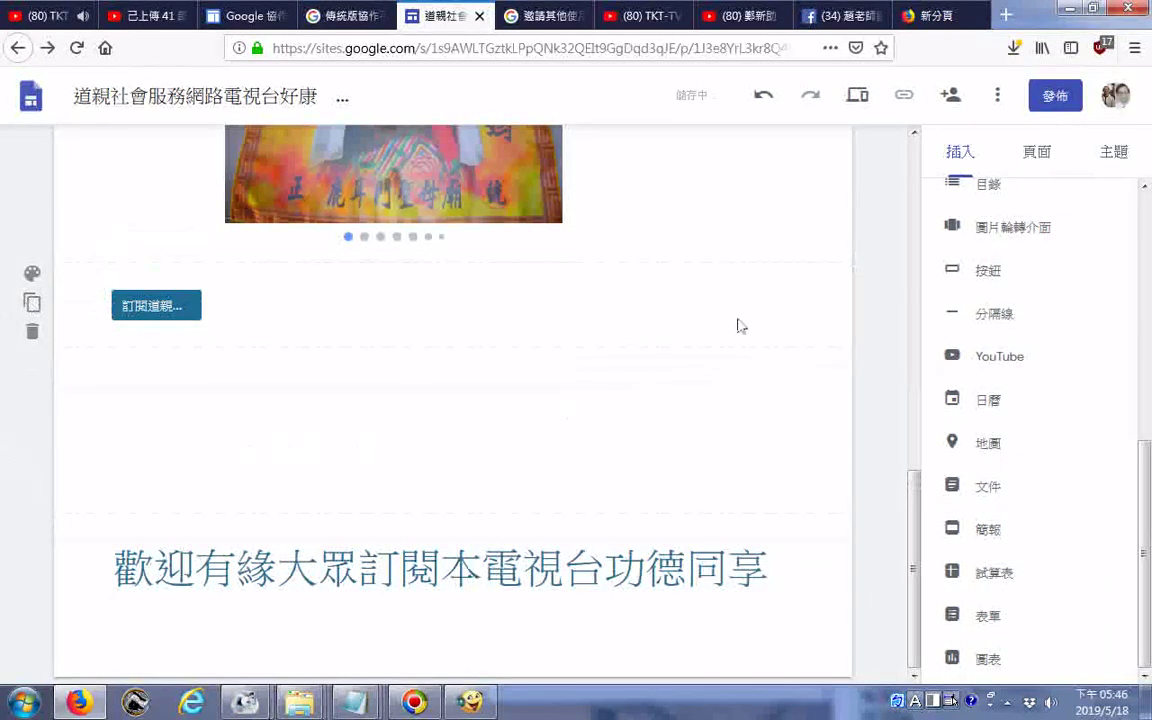
# - Preview the page in phone view, follow the subscription button and look through the linked channel page
pyautogui.click(856, 96)
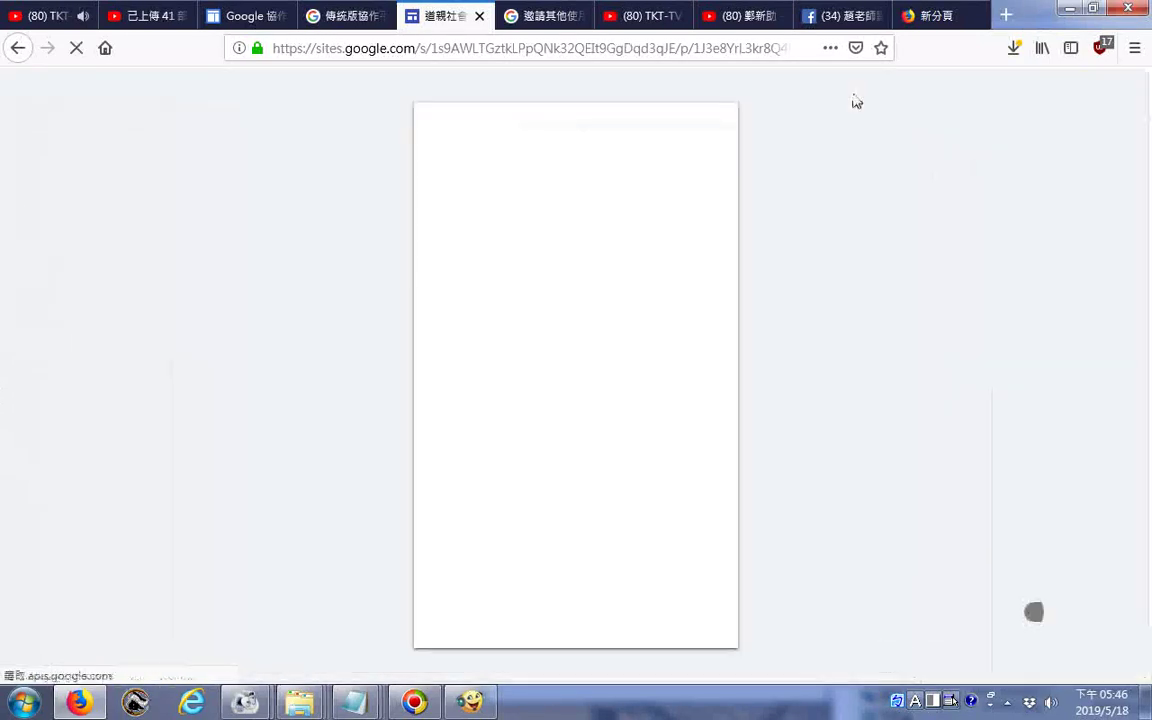
pyautogui.scroll(-4, 712, 425)
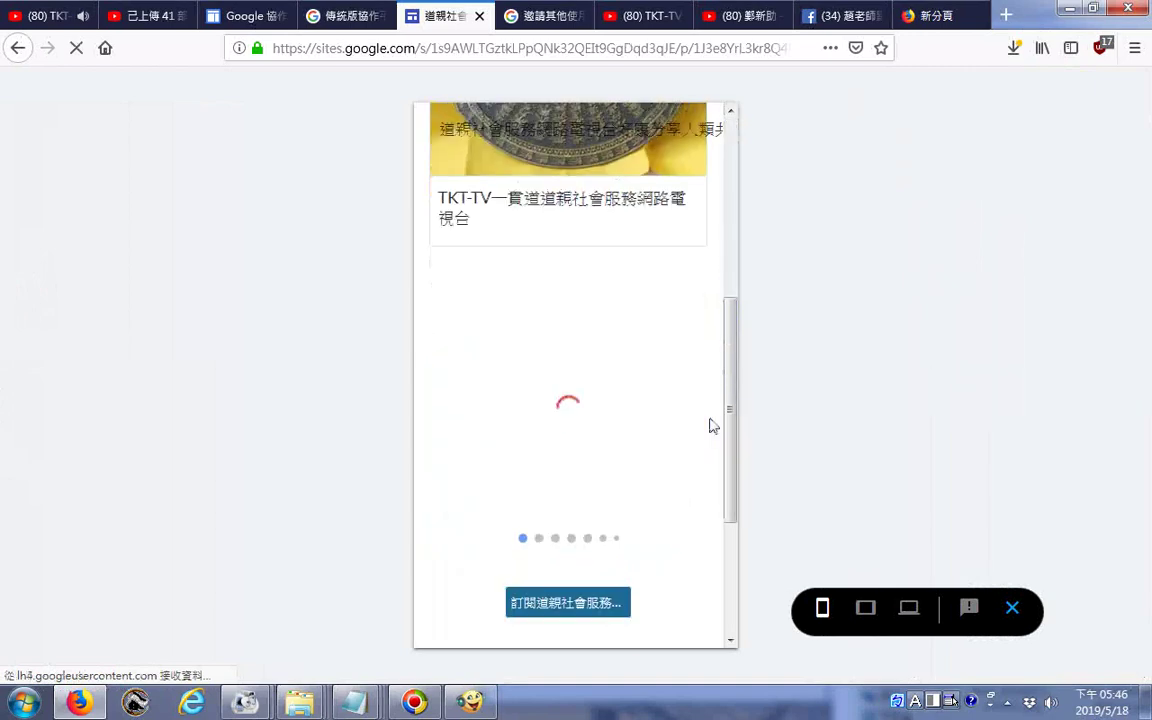
pyautogui.scroll(-3, 715, 415)
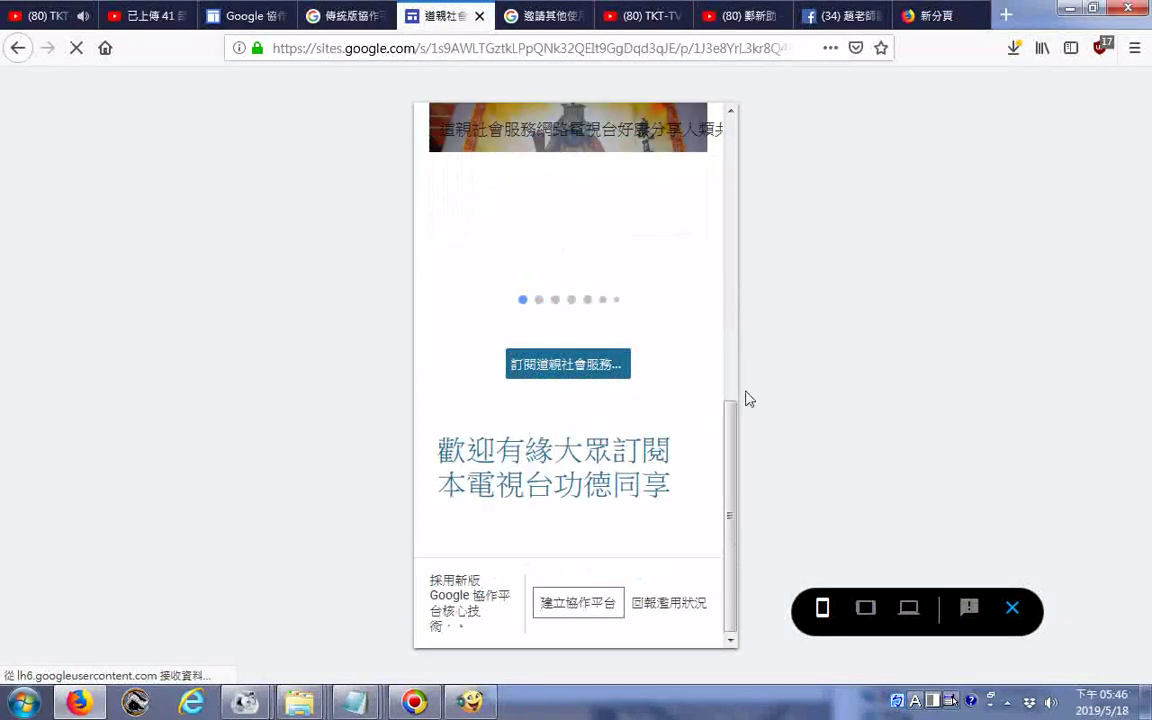
pyautogui.click(562, 367)
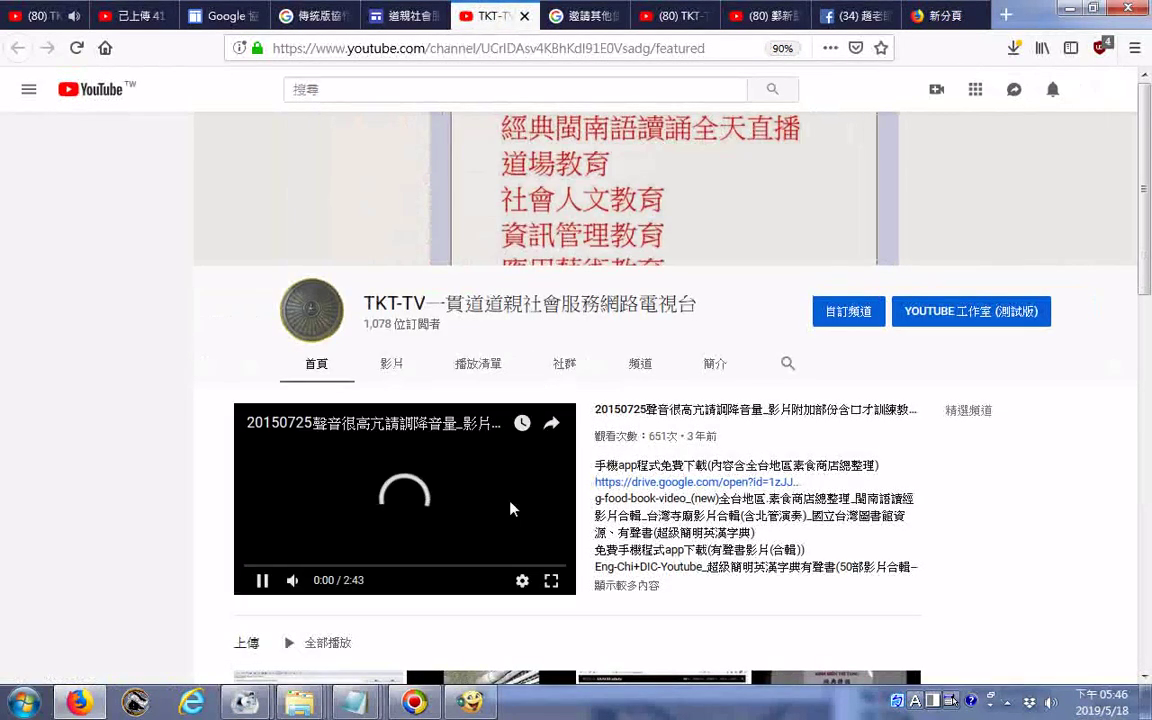
pyautogui.scroll(-2, 946, 494)
pyautogui.scroll(-3, 944, 488)
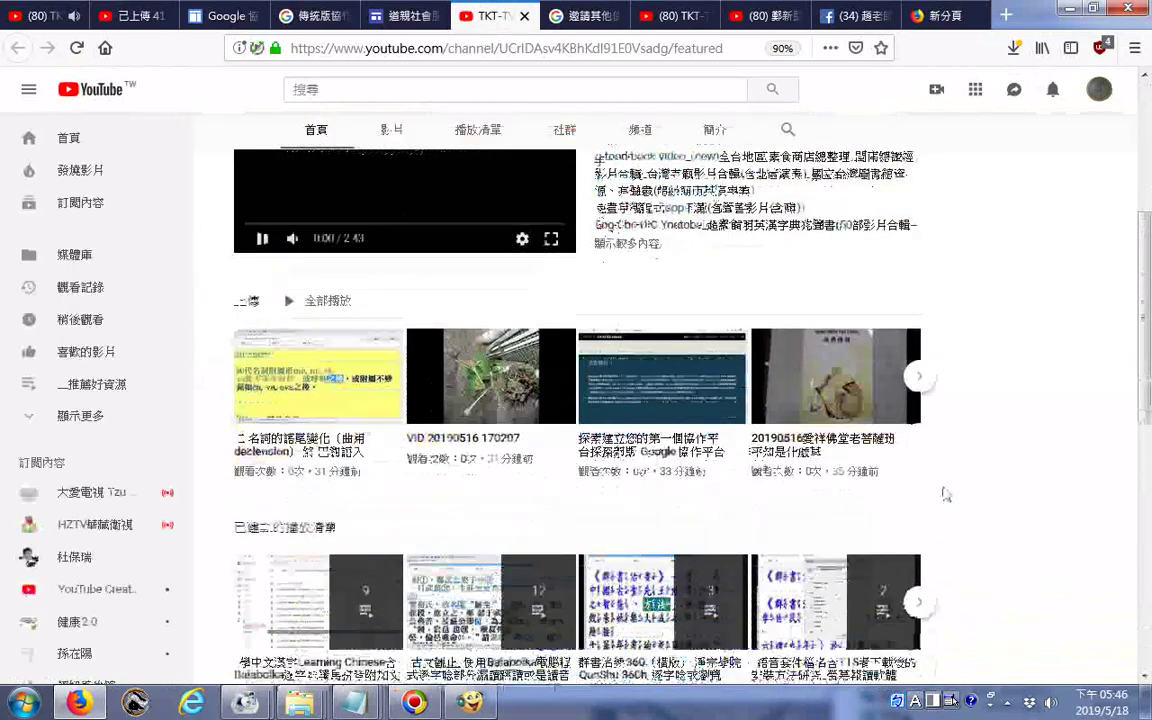
pyautogui.scroll(5, 990, 465)
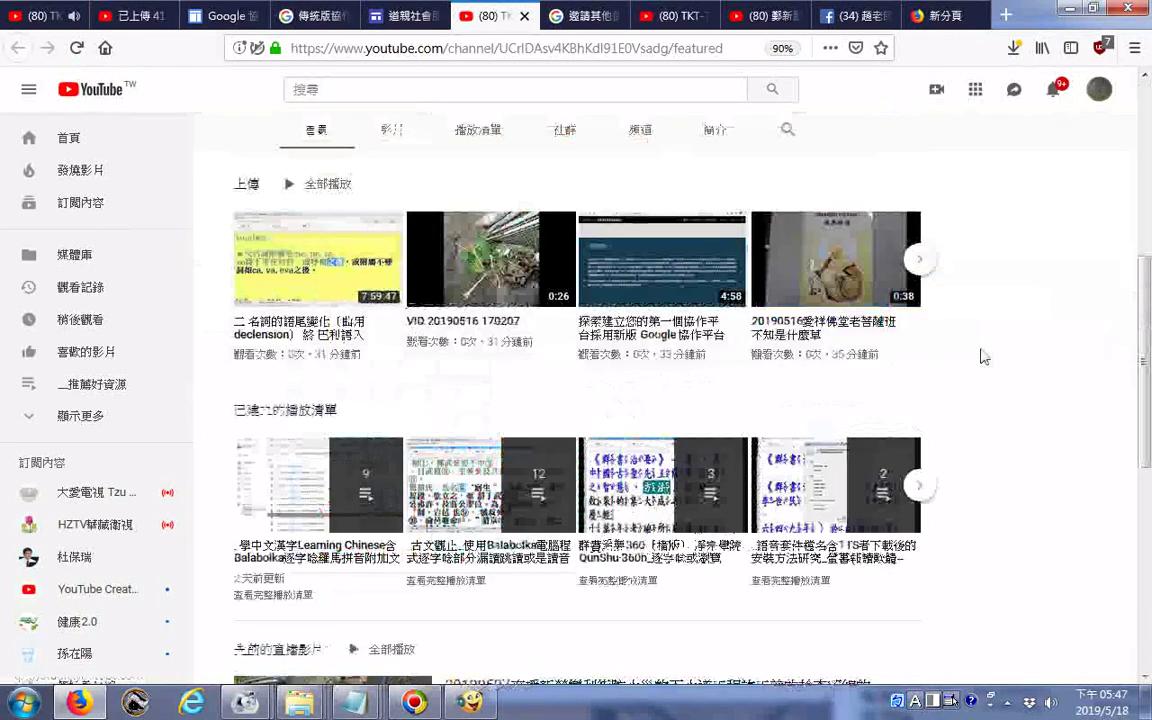
pyautogui.scroll(-5, 981, 356)
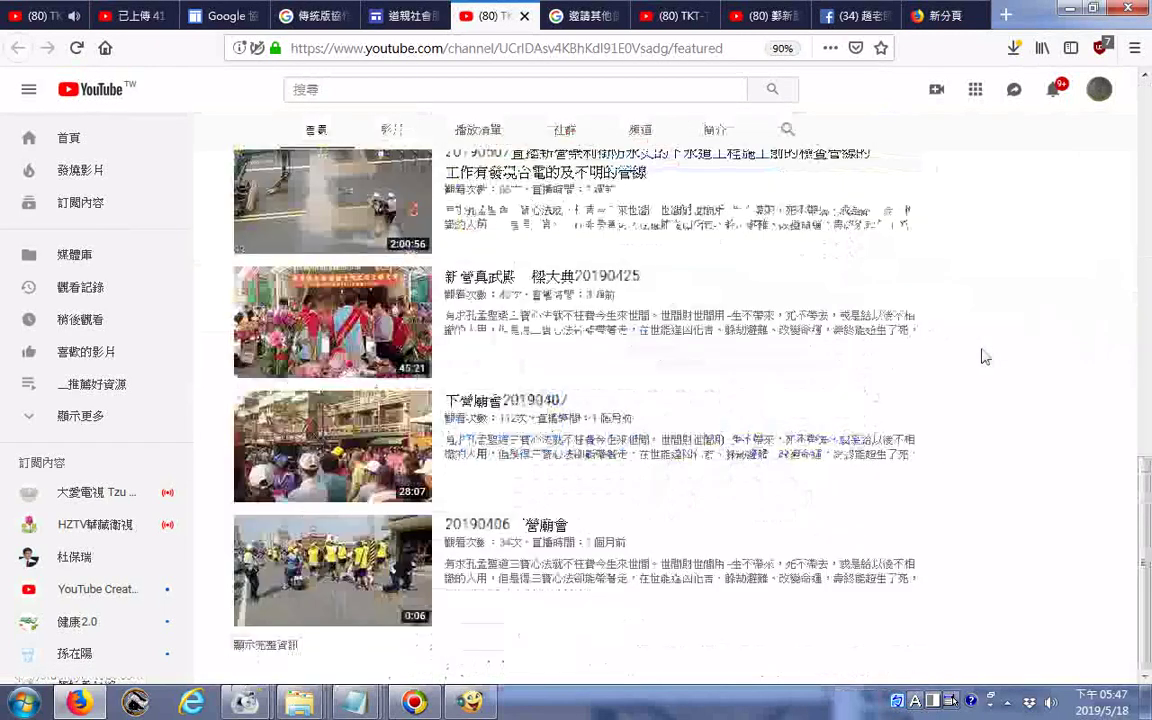
# - Return to the top of the channel page, switch to the open Google Sites help article and read through it on inviting other editors
pyautogui.scroll(12, 981, 356)
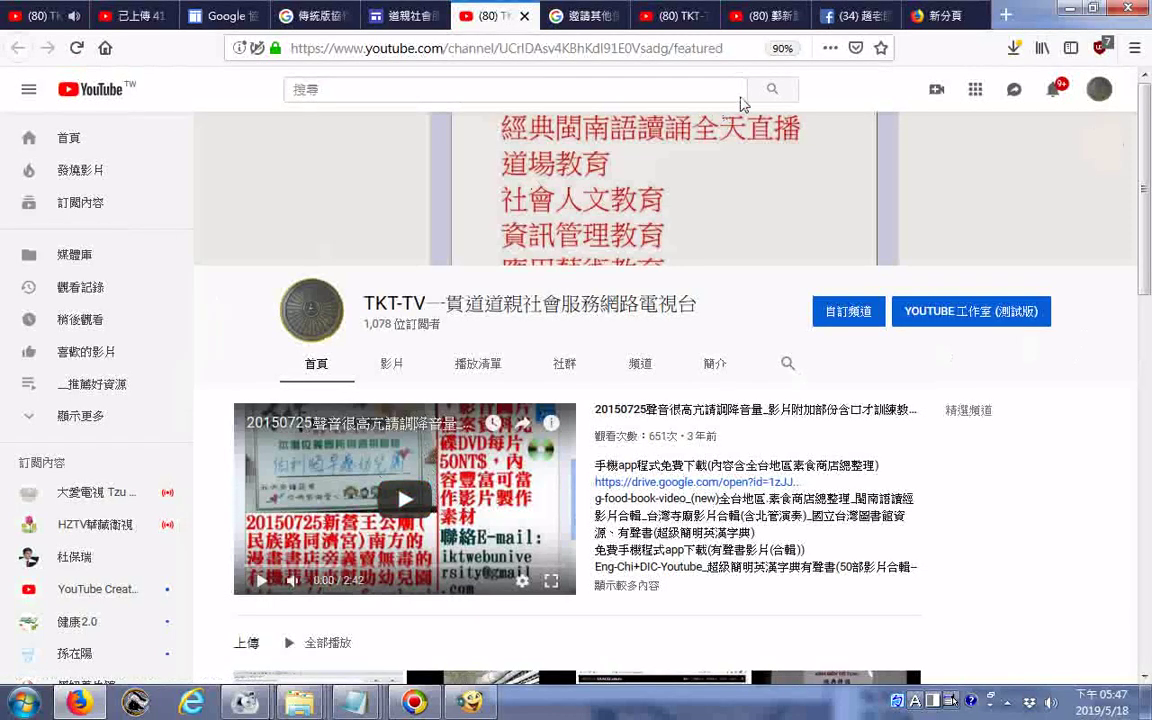
pyautogui.click(558, 20)
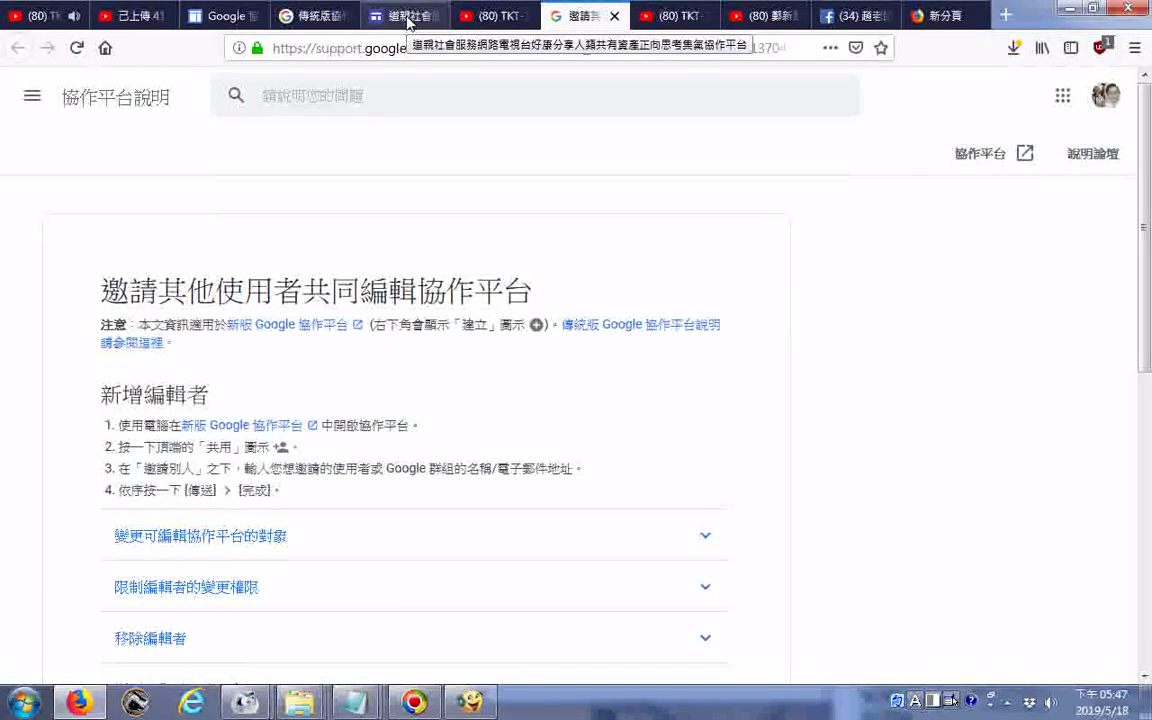
pyautogui.scroll(-3, 699, 532)
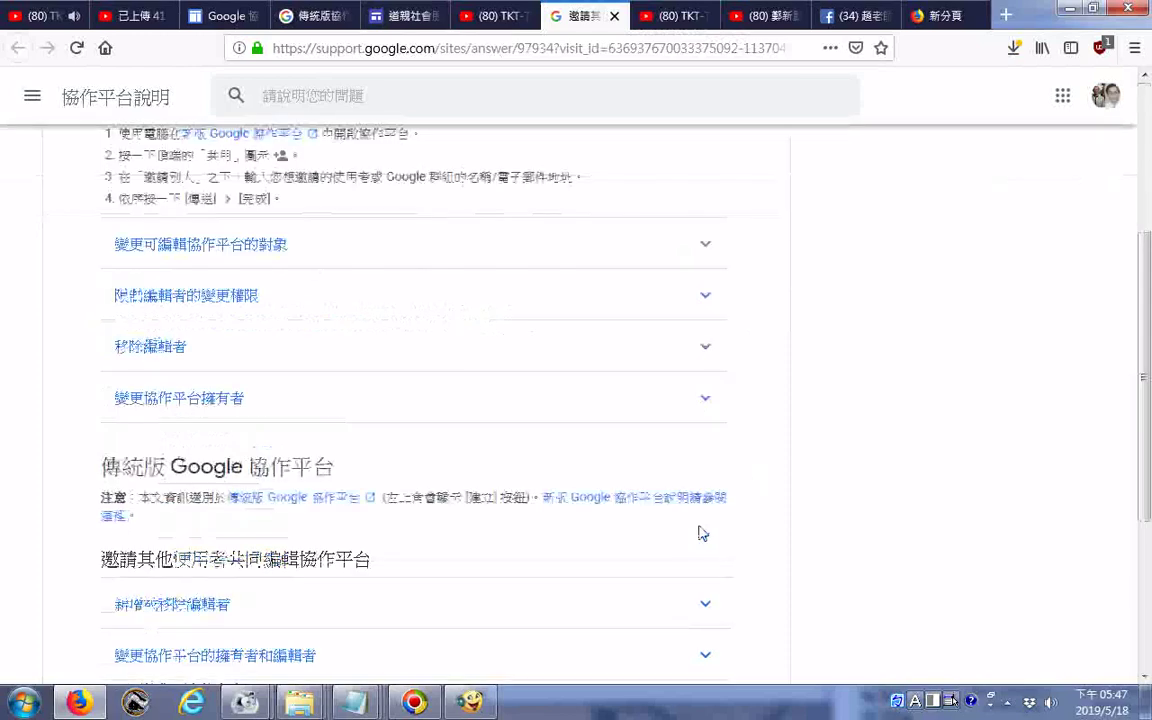
pyautogui.scroll(-3, 692, 520)
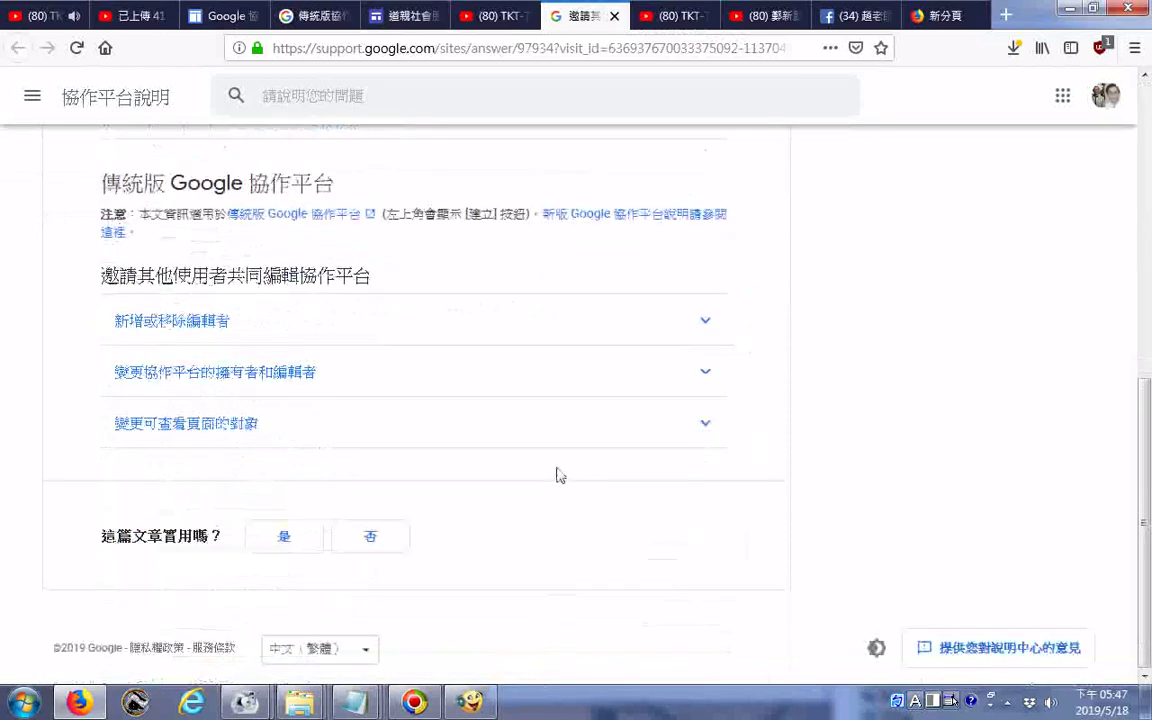
pyautogui.scroll(7, 556, 475)
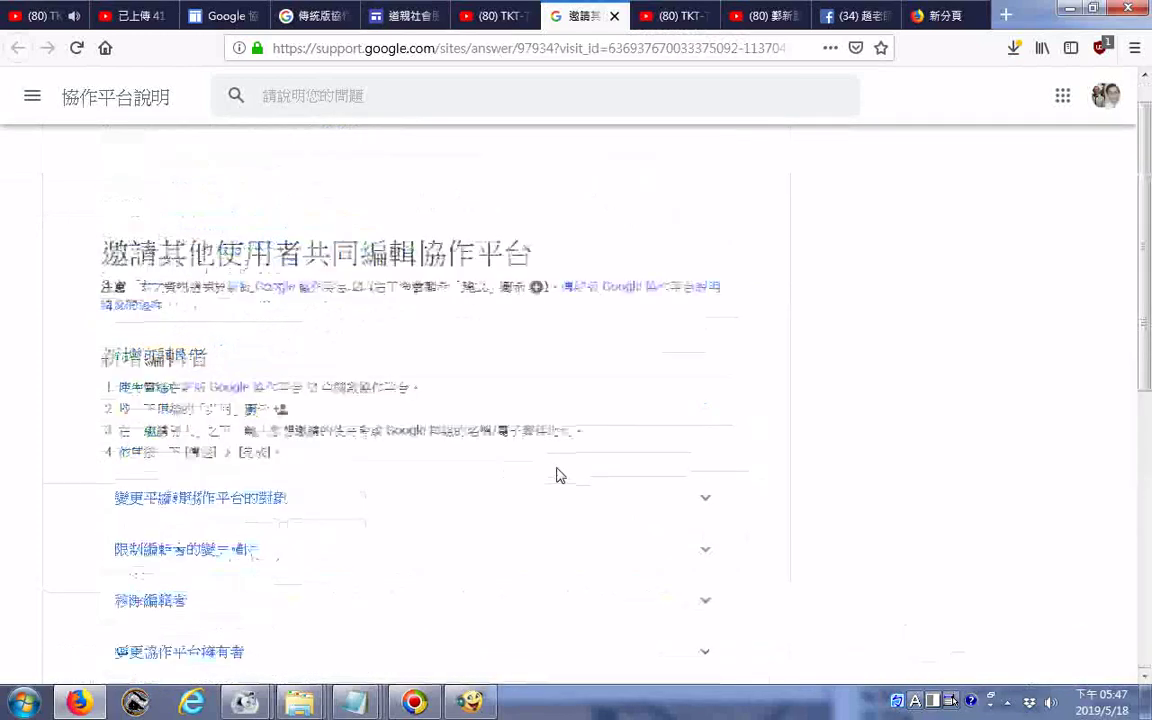
# - Return to the site's preview and check the page in tablet view, from the subscription button up to the header
pyautogui.click(400, 15)
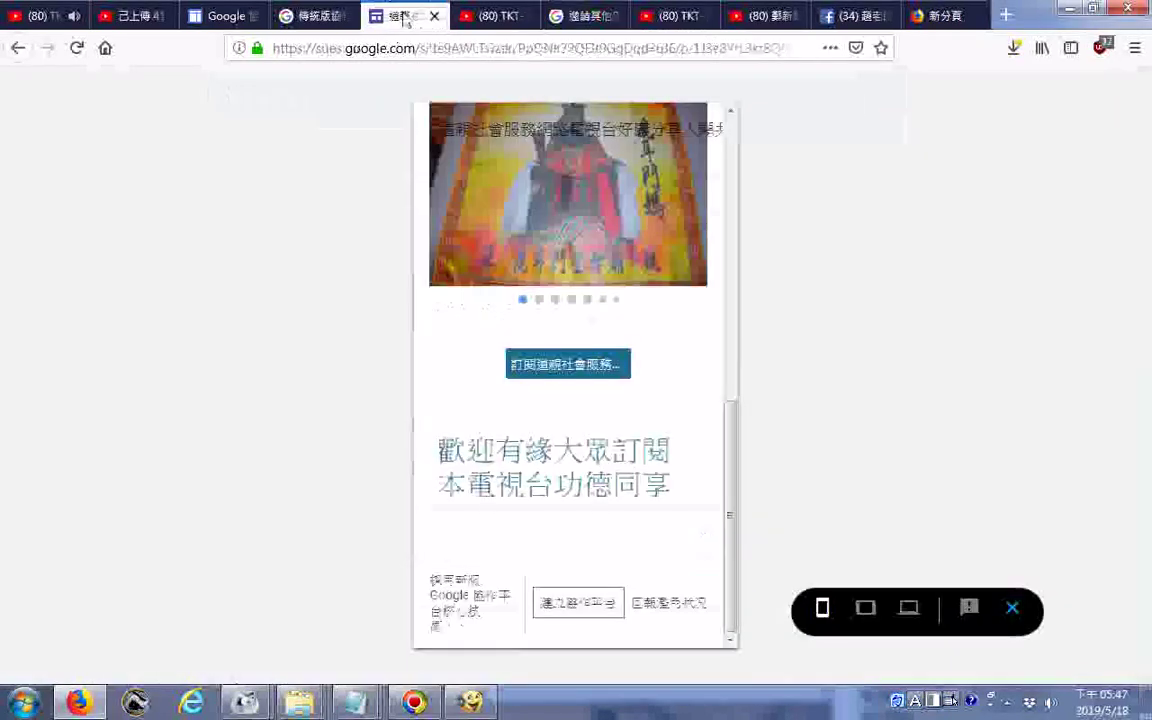
pyautogui.click(866, 607)
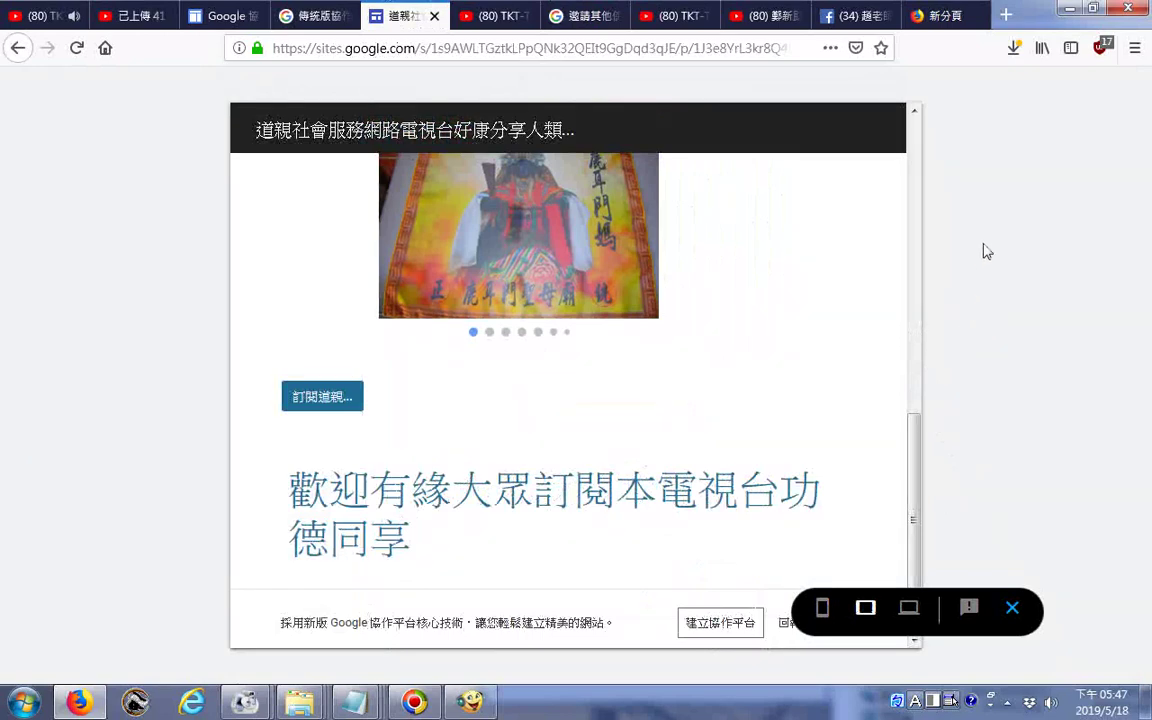
pyautogui.click(919, 334)
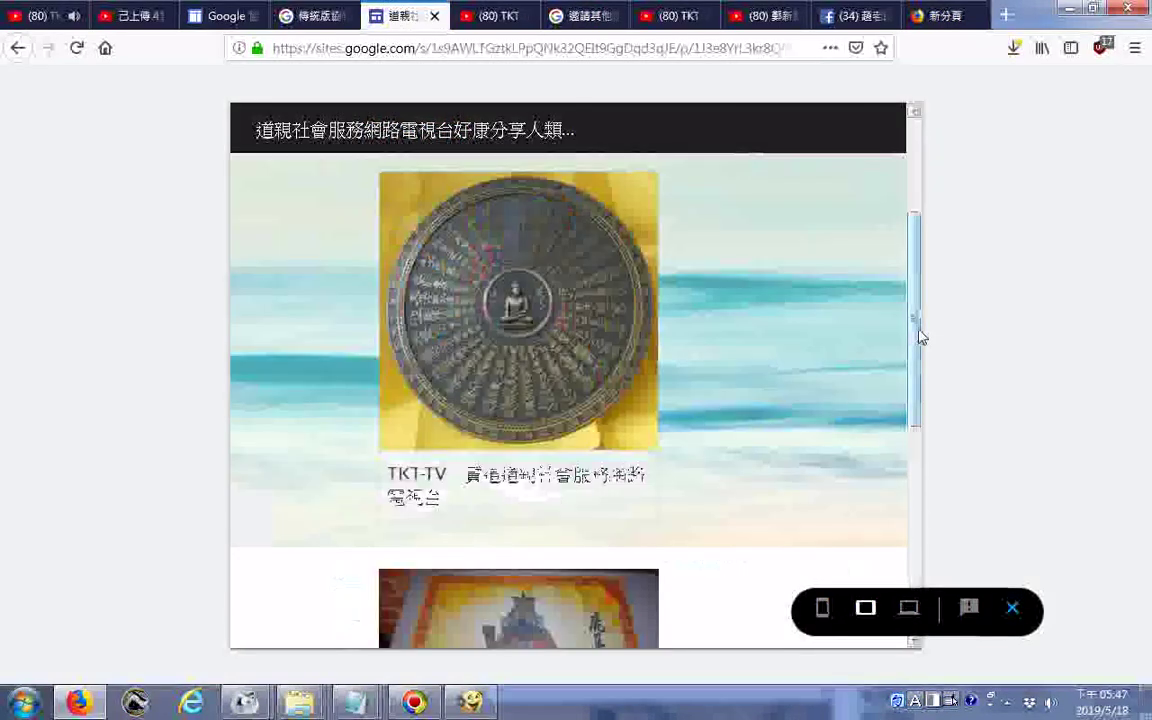
pyautogui.moveTo(919, 334); pyautogui.dragTo(907, 247)
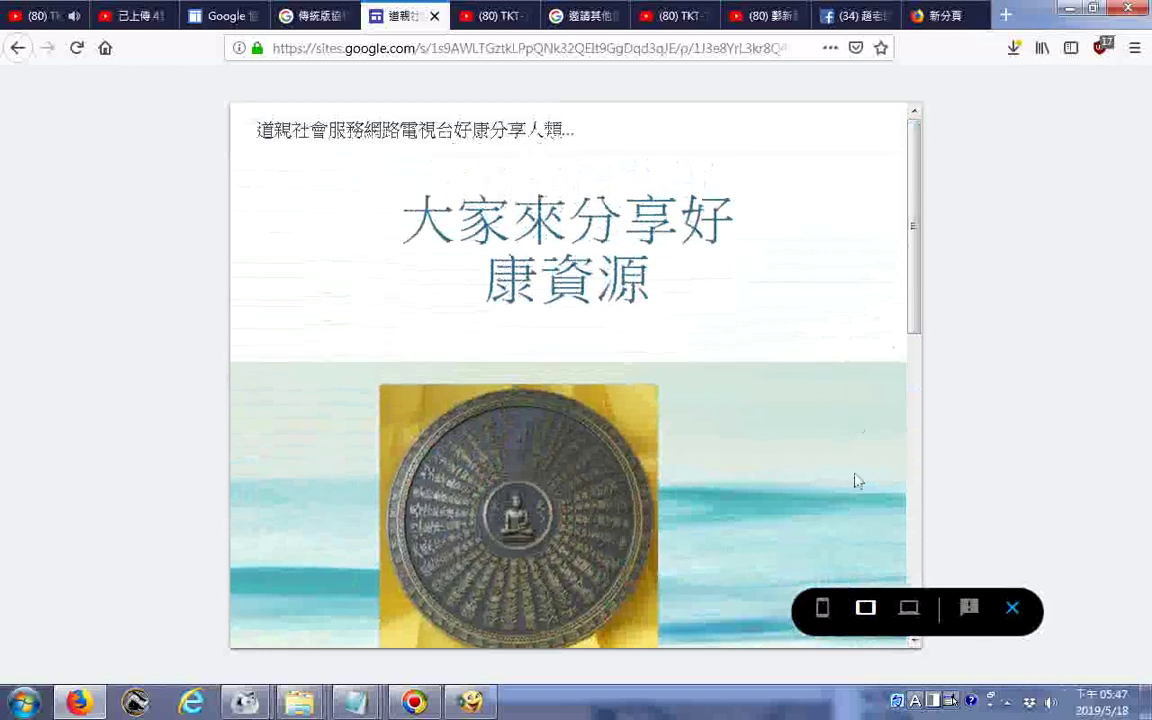
# - Preview the whole page in large-screen view and close the preview
pyautogui.click(909, 609)
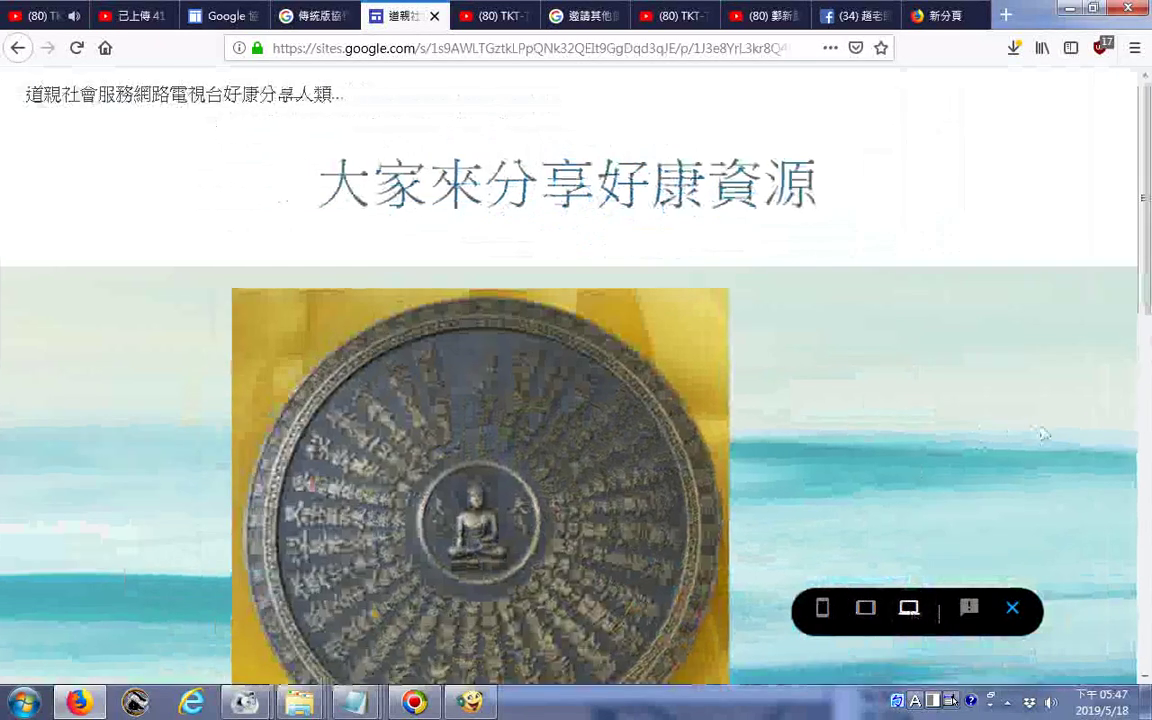
pyautogui.scroll(-5, 1147, 518)
pyautogui.scroll(-4, 1147, 518)
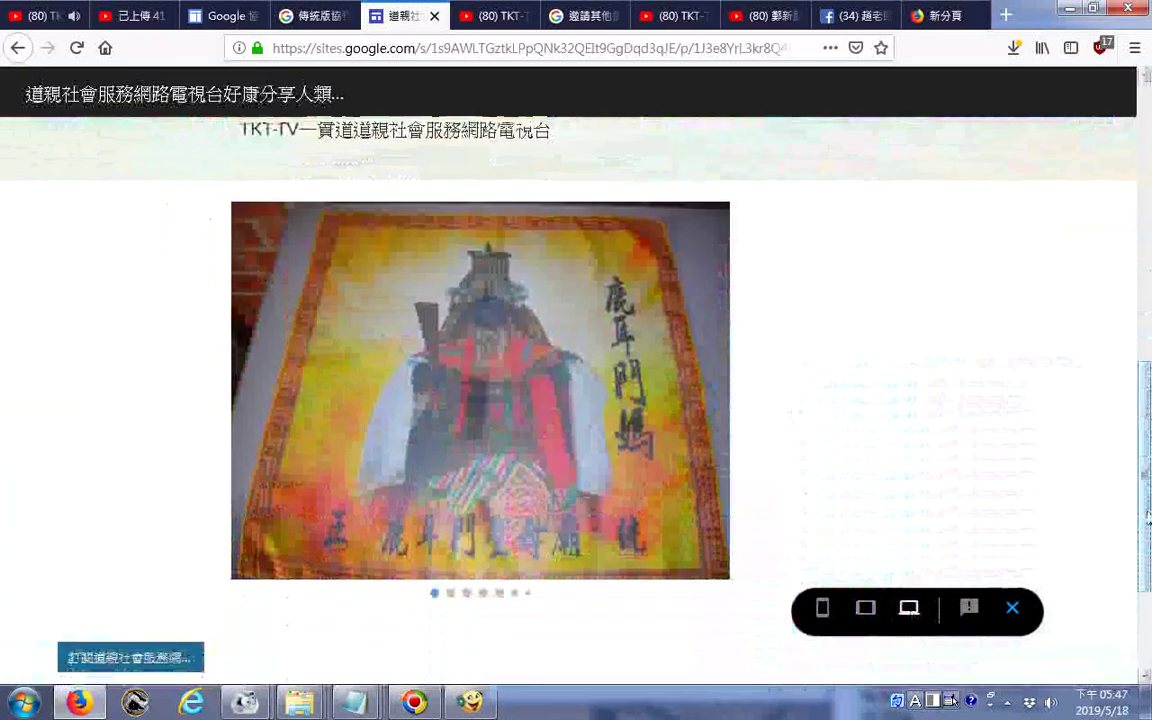
pyautogui.scroll(-4, 1128, 506)
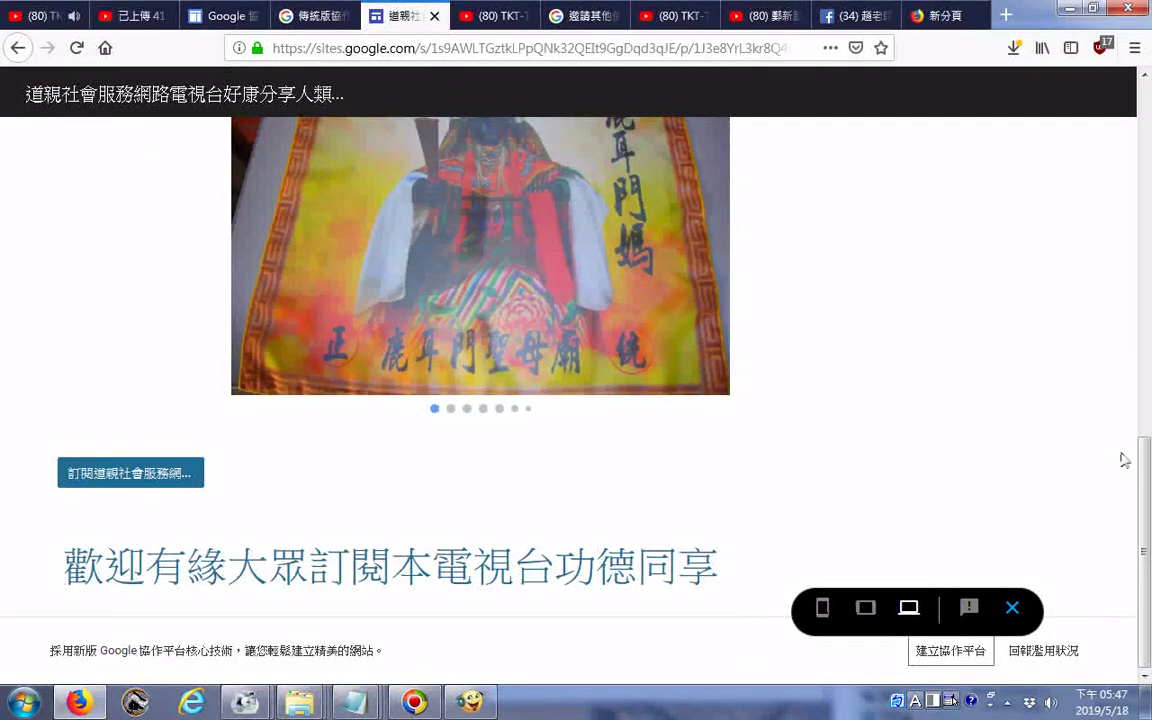
pyautogui.scroll(10, 1124, 460)
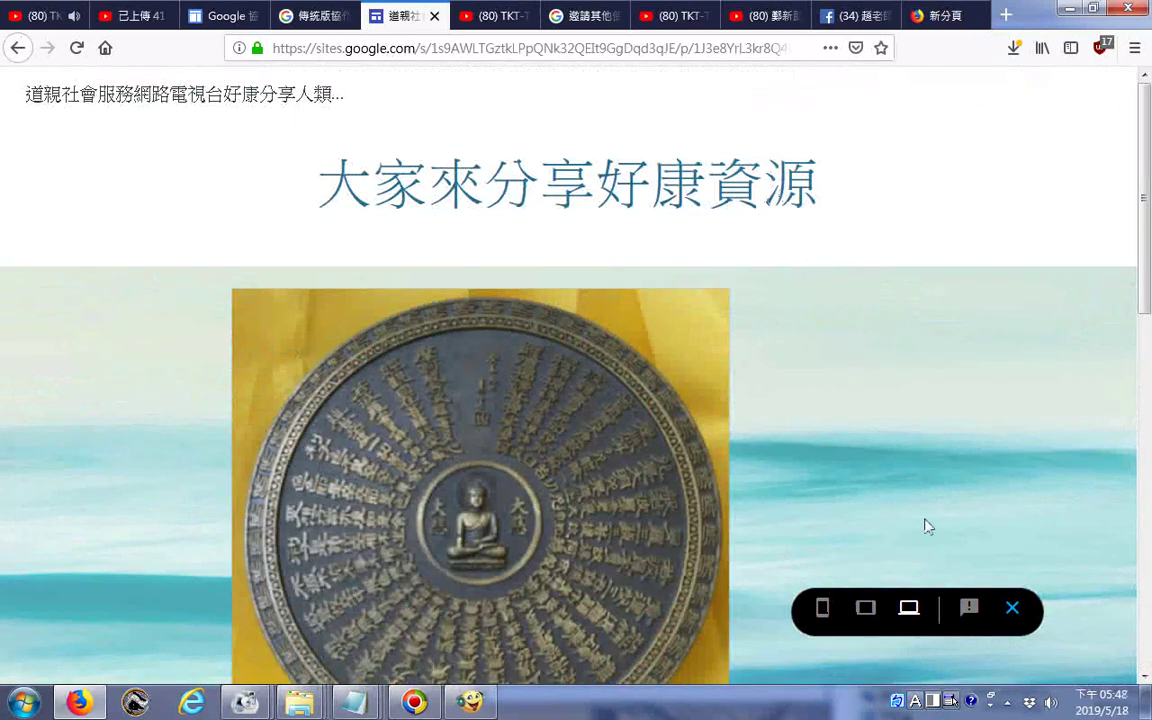
pyautogui.click(1012, 607)
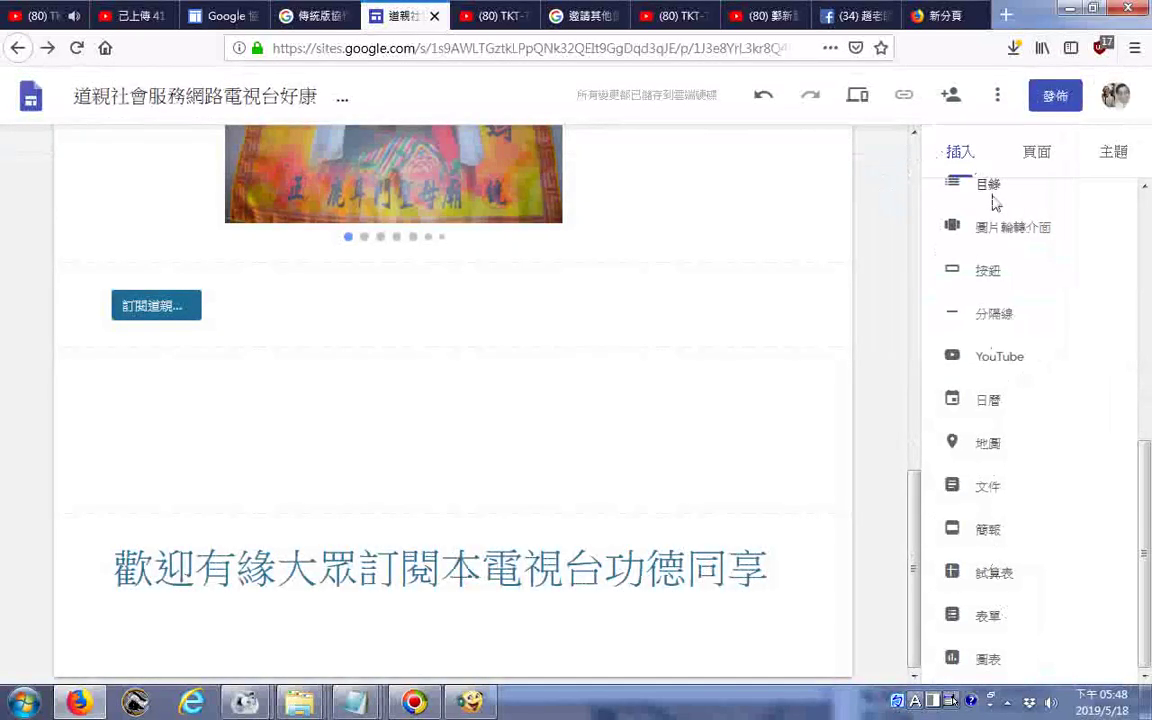
# - Add a subpage under 首頁, leaving its name and custom path empty
pyautogui.click(1036, 160)
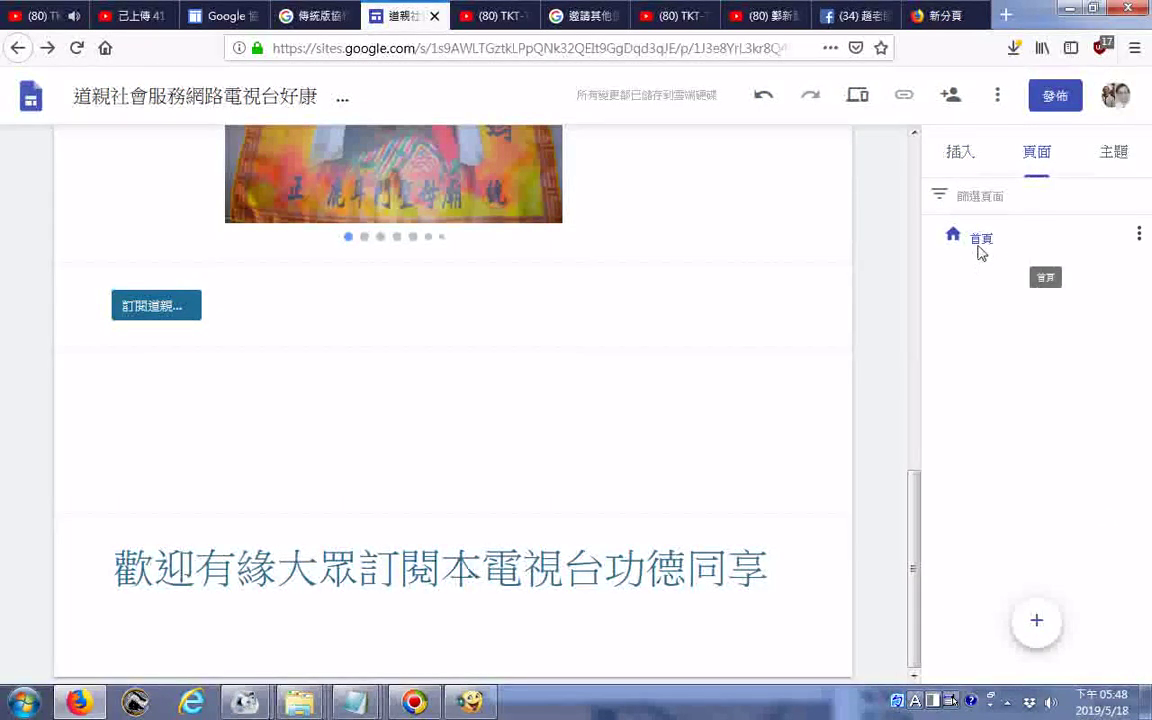
pyautogui.click(1139, 236)
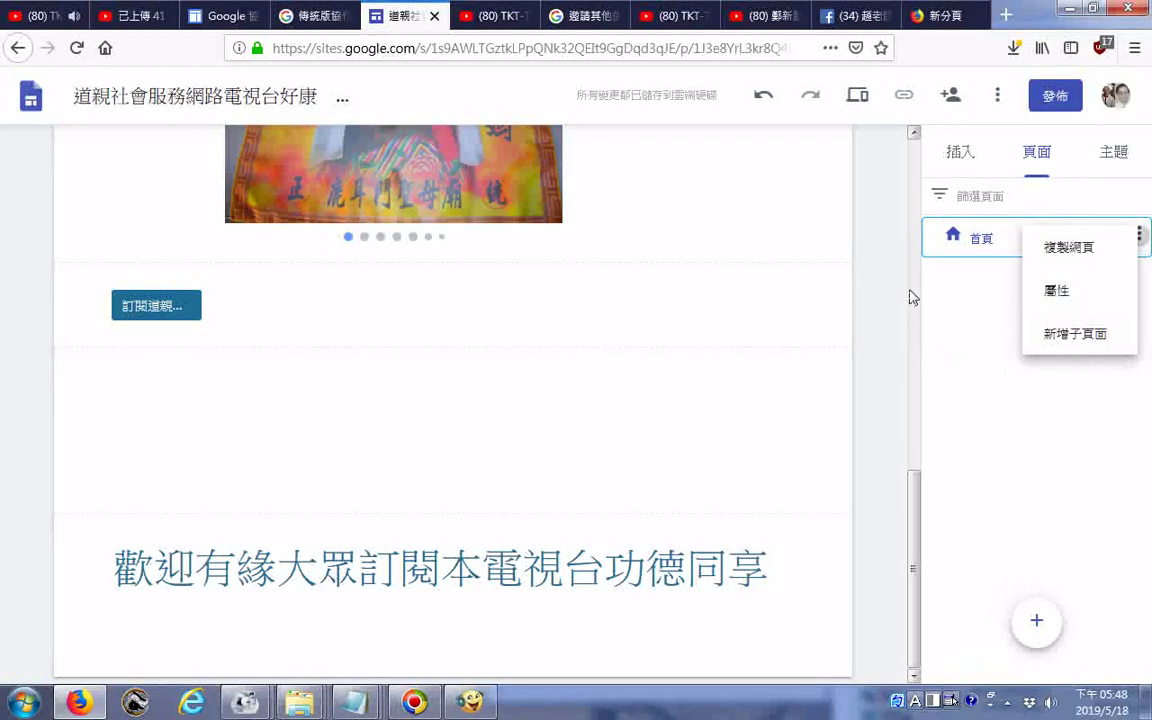
pyautogui.click(1060, 335)
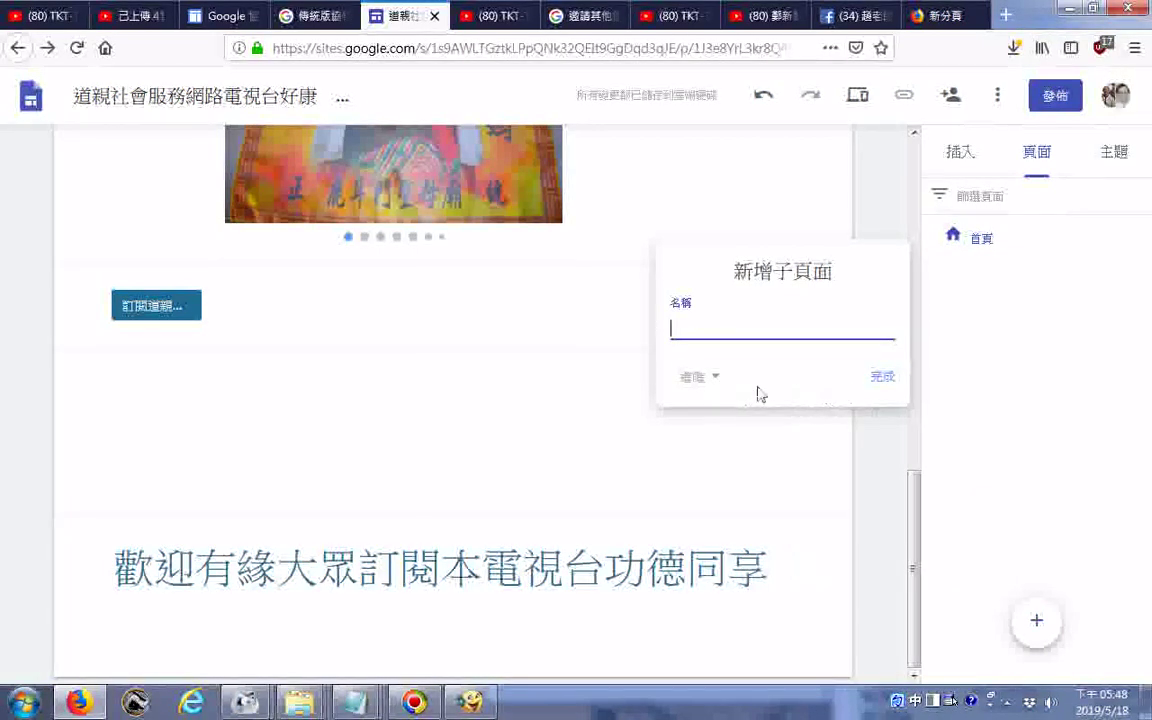
pyautogui.click(715, 378)
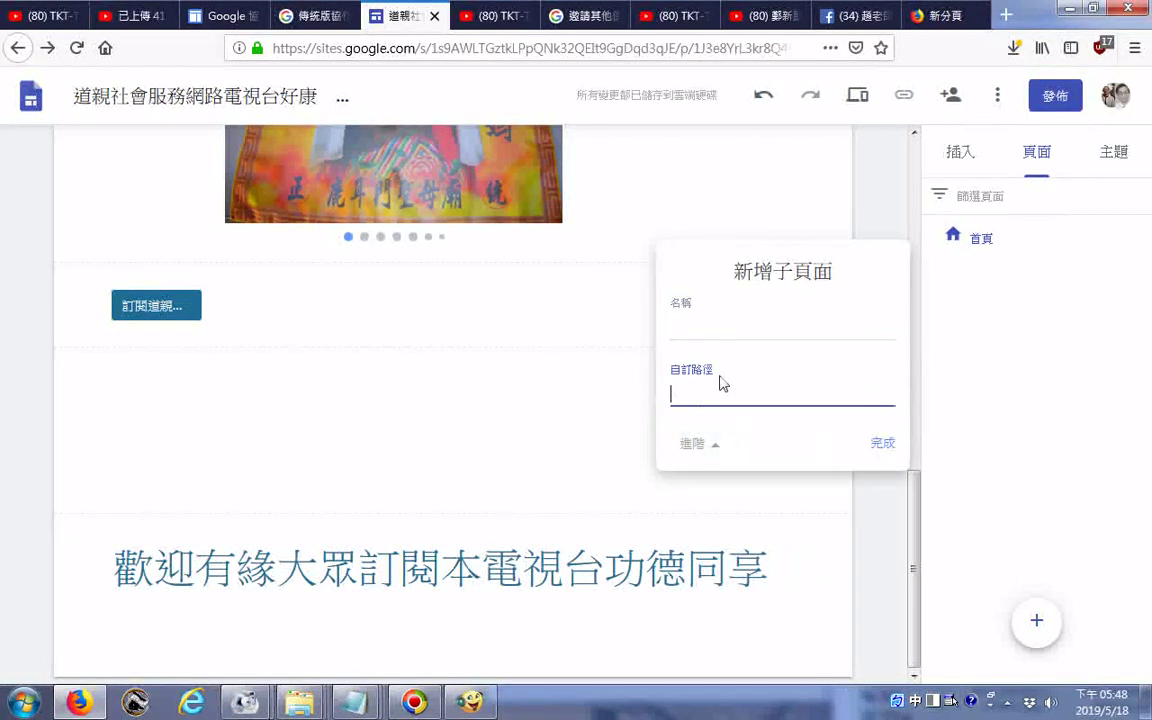
pyautogui.click(882, 444)
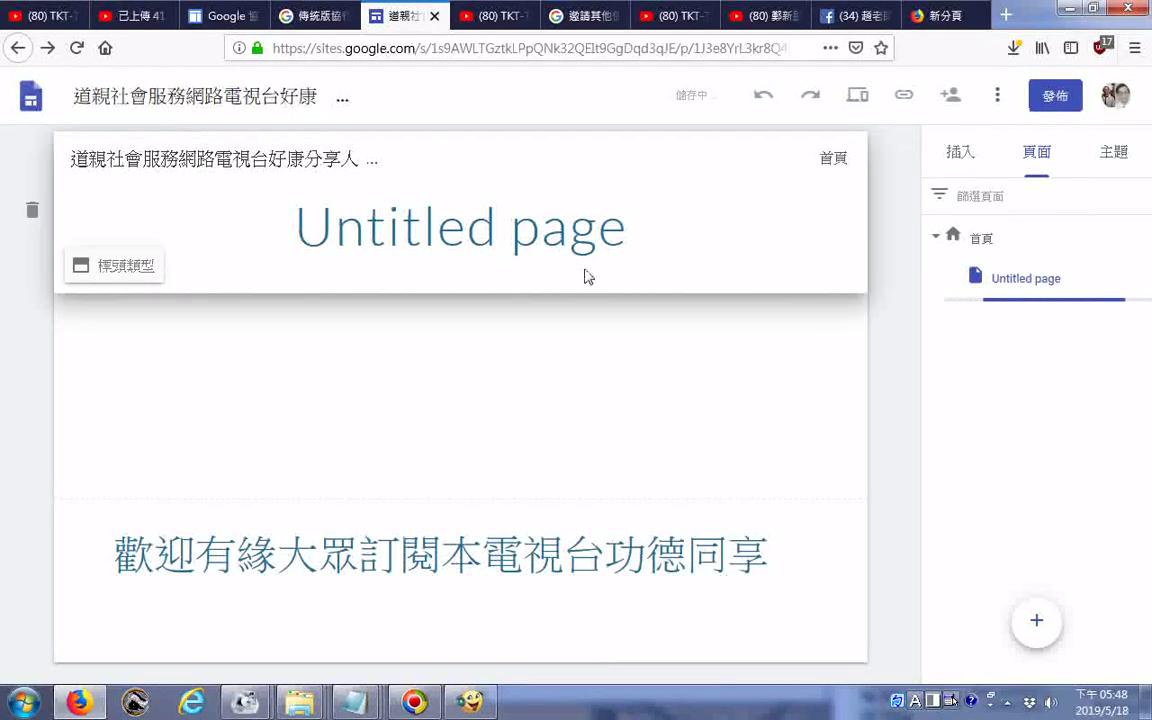
# - Check the page options available for the new subpage and close them
pyautogui.moveTo(838, 165)
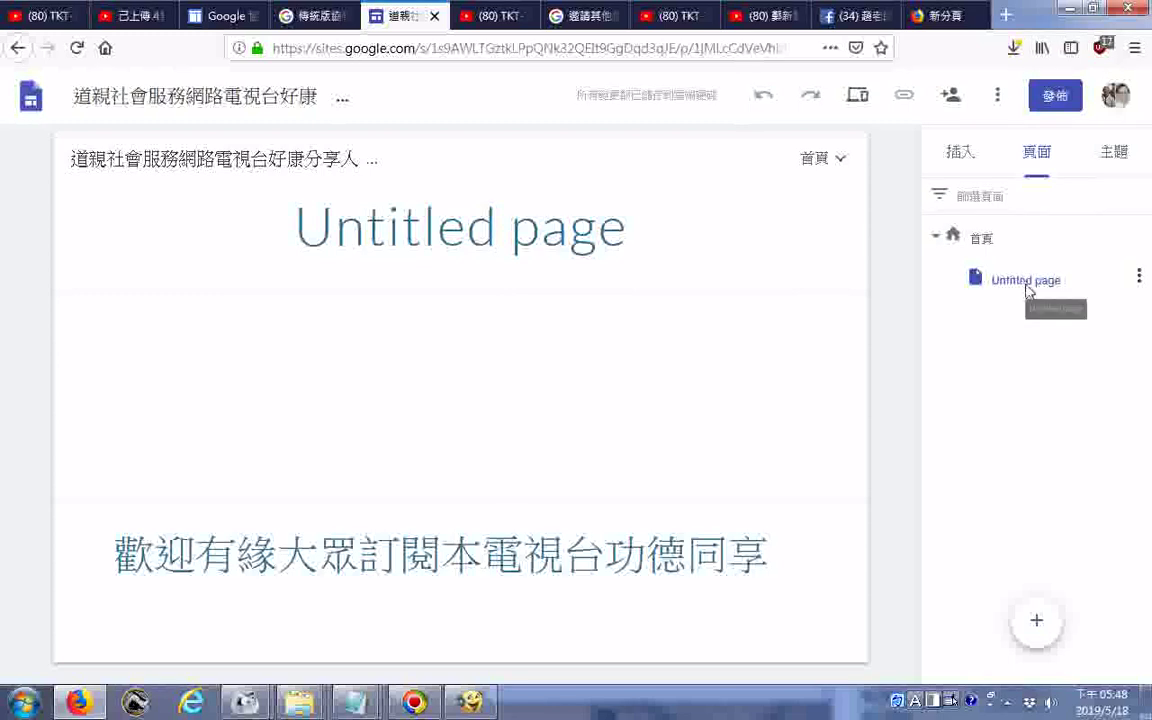
pyautogui.click(1141, 279)
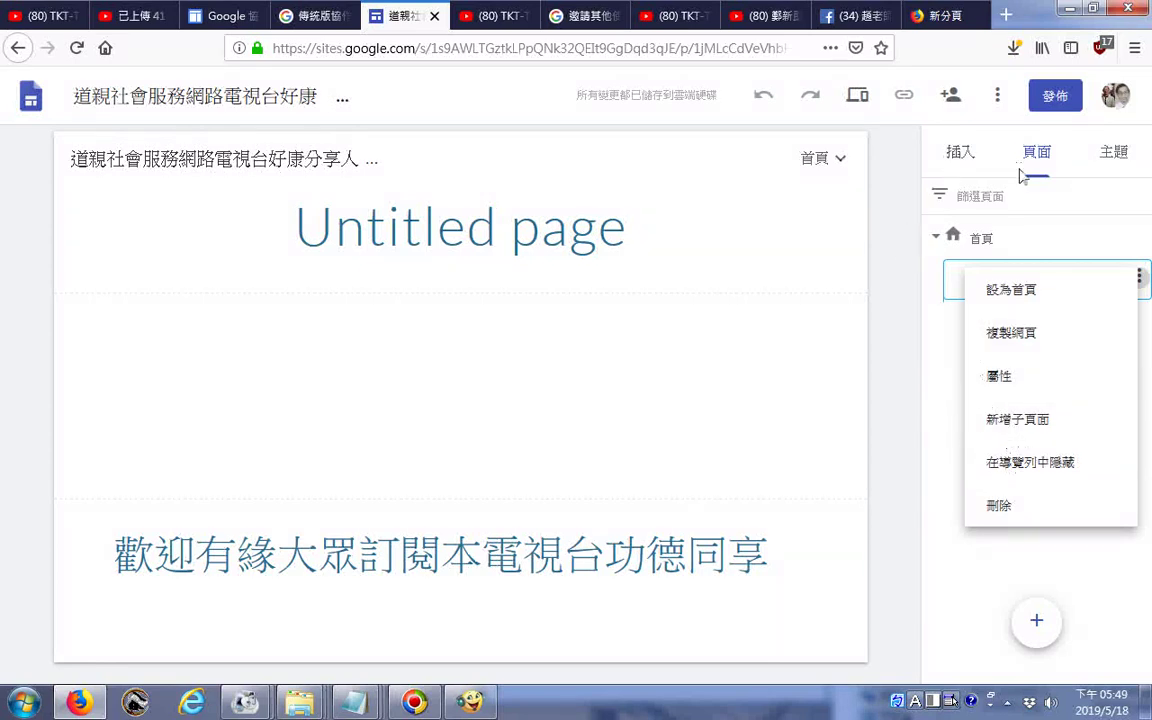
pyautogui.click(1116, 158)
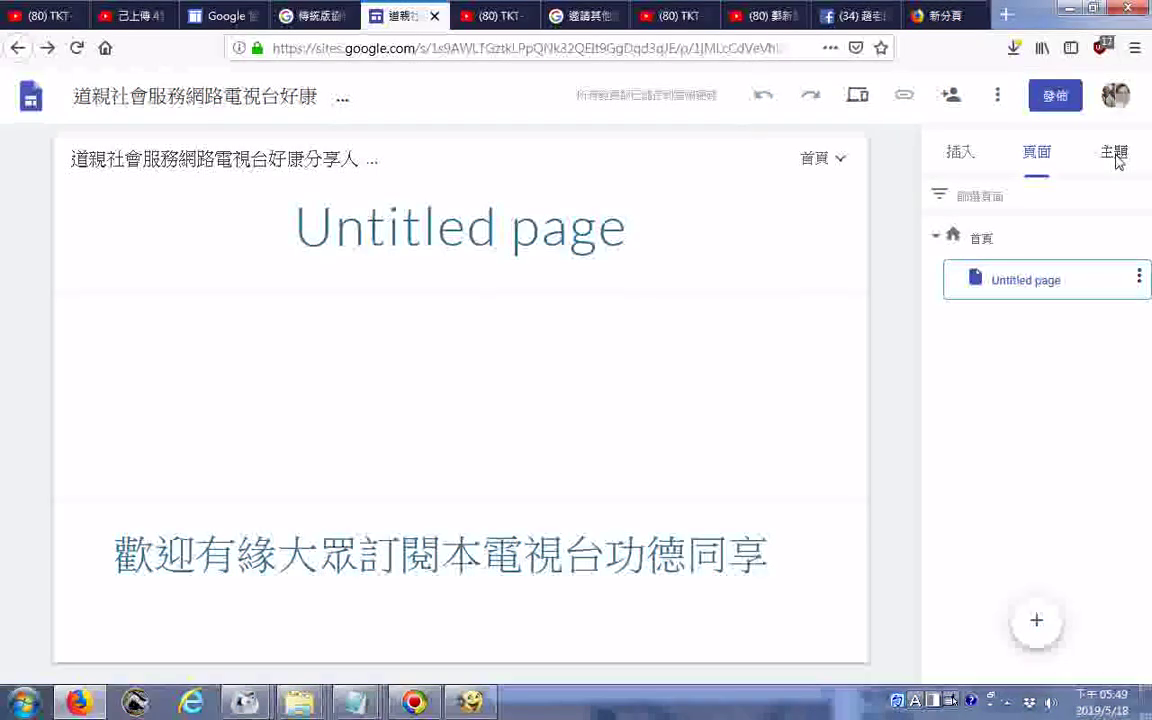
# - Try the 粗黑 font style of the 簡單 theme and undo it after browsing the other themes
pyautogui.click(1117, 160)
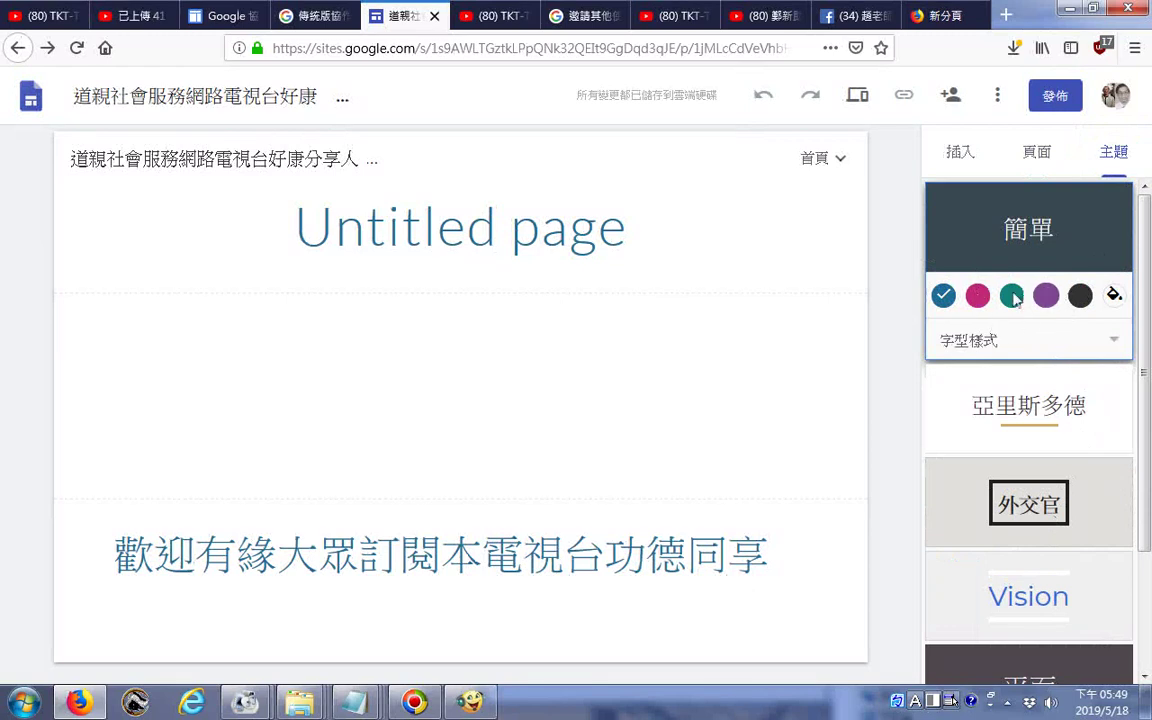
pyautogui.click(1116, 348)
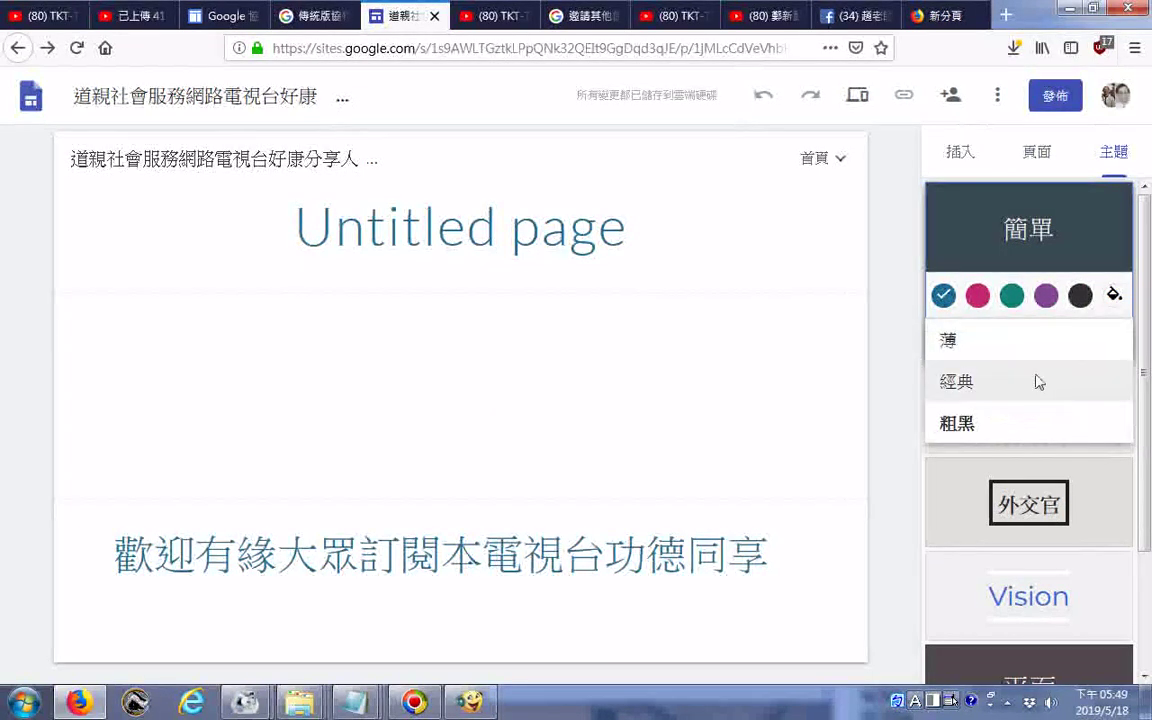
pyautogui.click(983, 426)
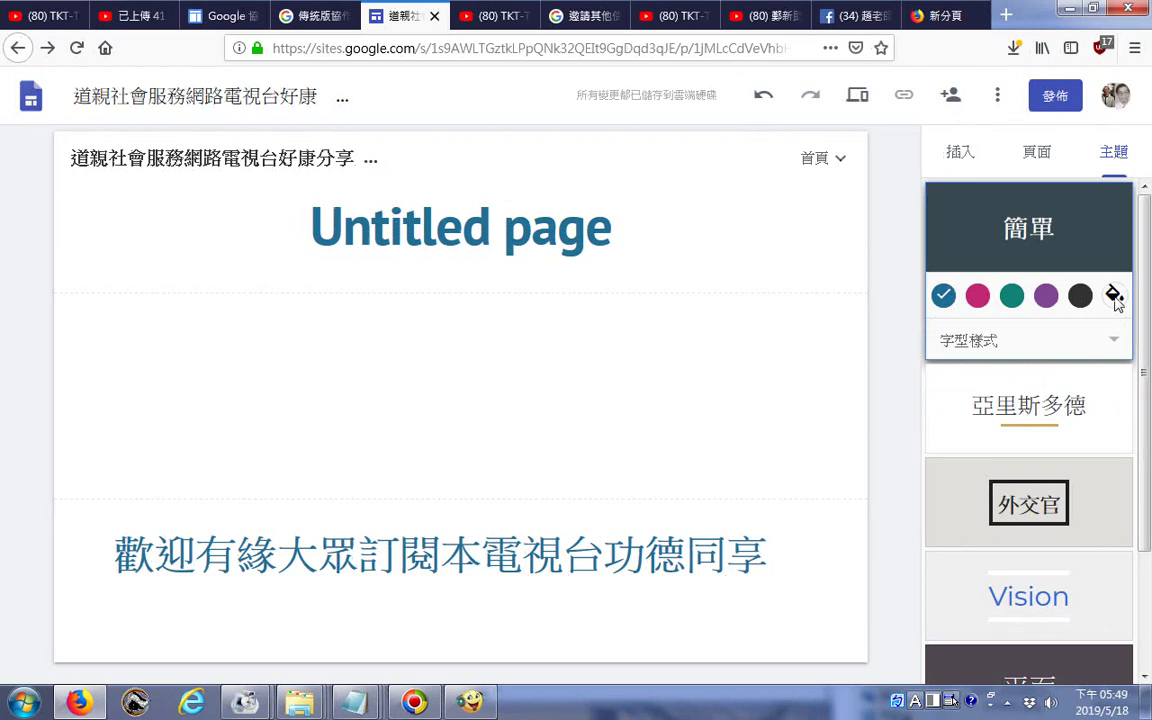
pyautogui.scroll(-2, 1089, 400)
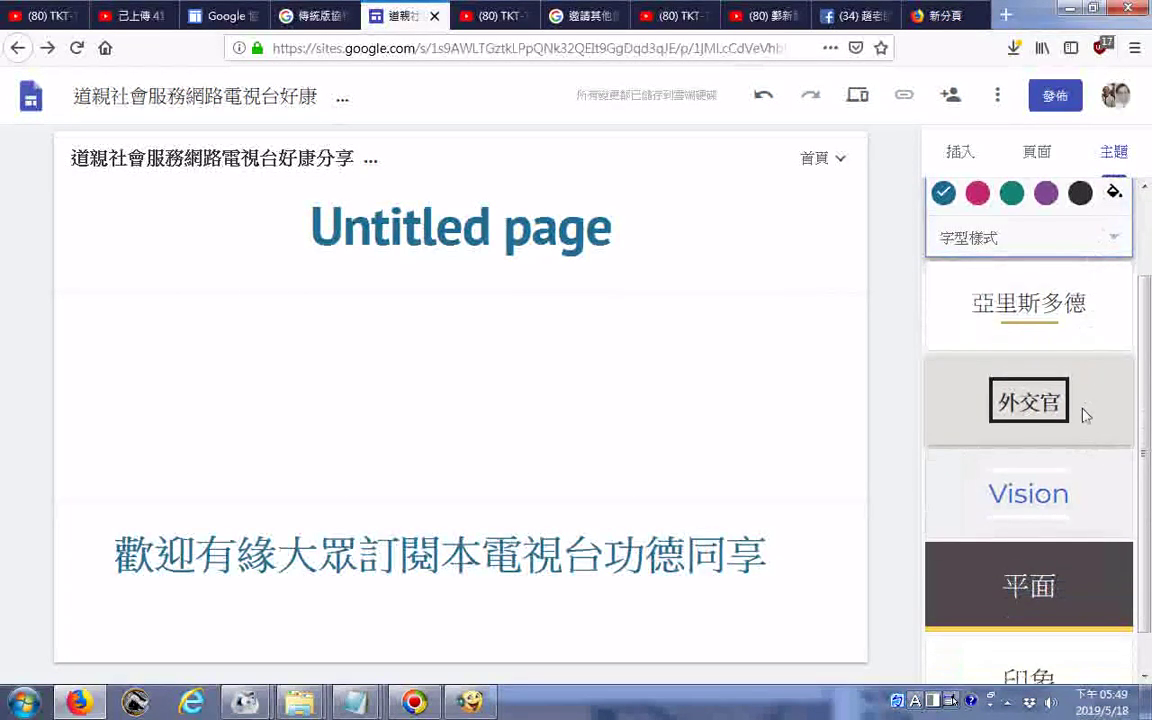
pyautogui.scroll(-1, 1085, 415)
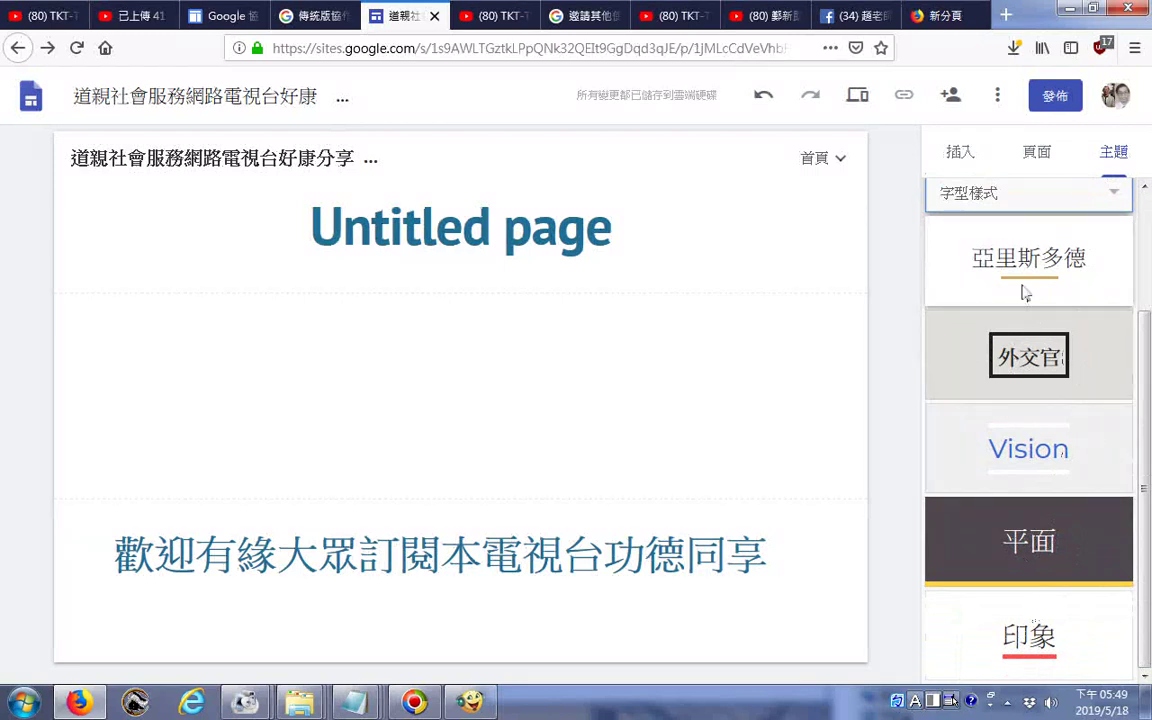
pyautogui.scroll(3, 1028, 265)
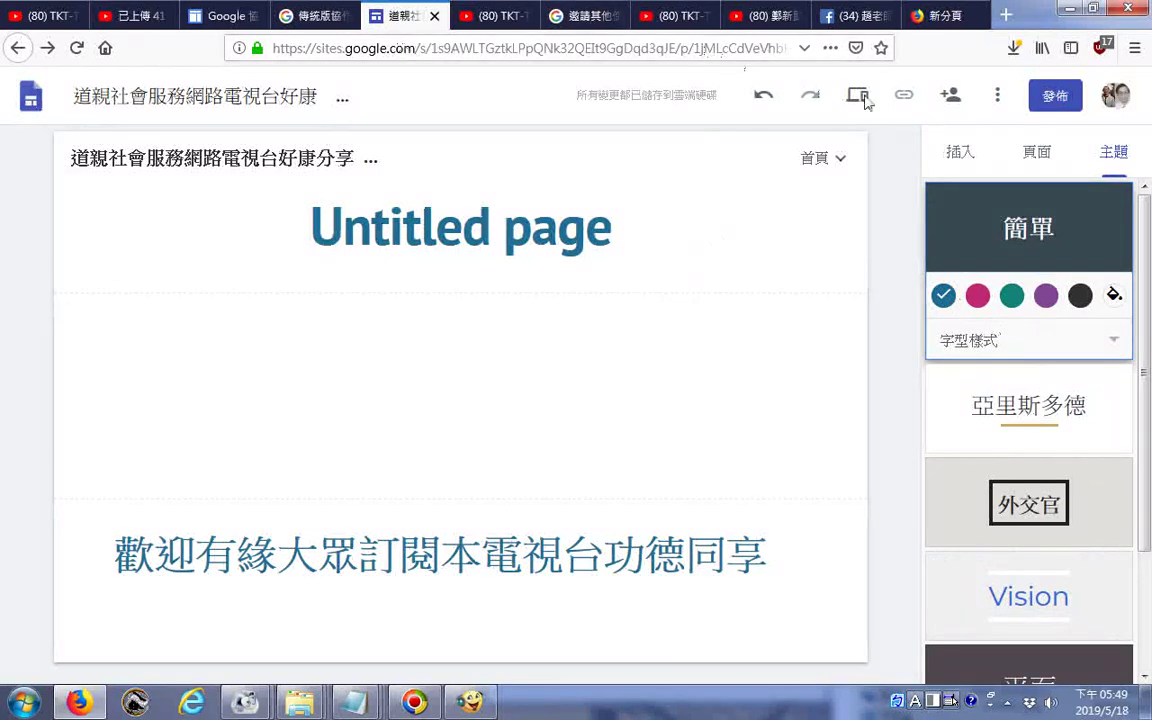
pyautogui.click(766, 97)
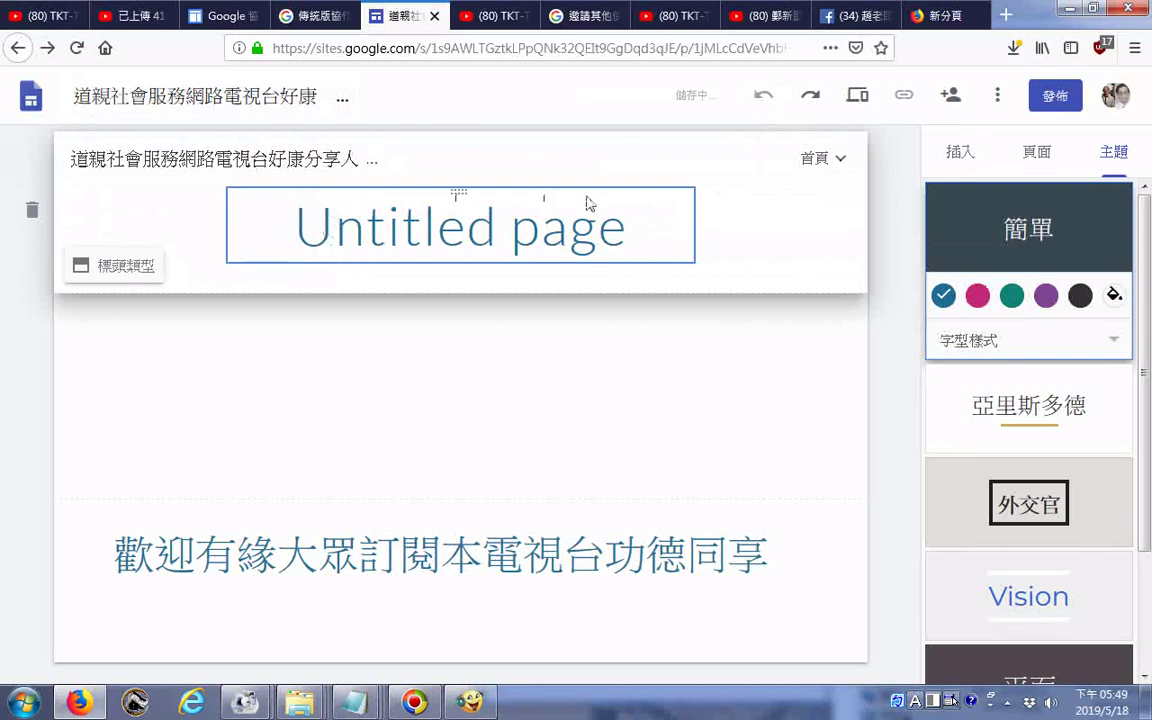
# - Check the subpage entry under 首頁 in the site's navigation bar
pyautogui.click(842, 162)
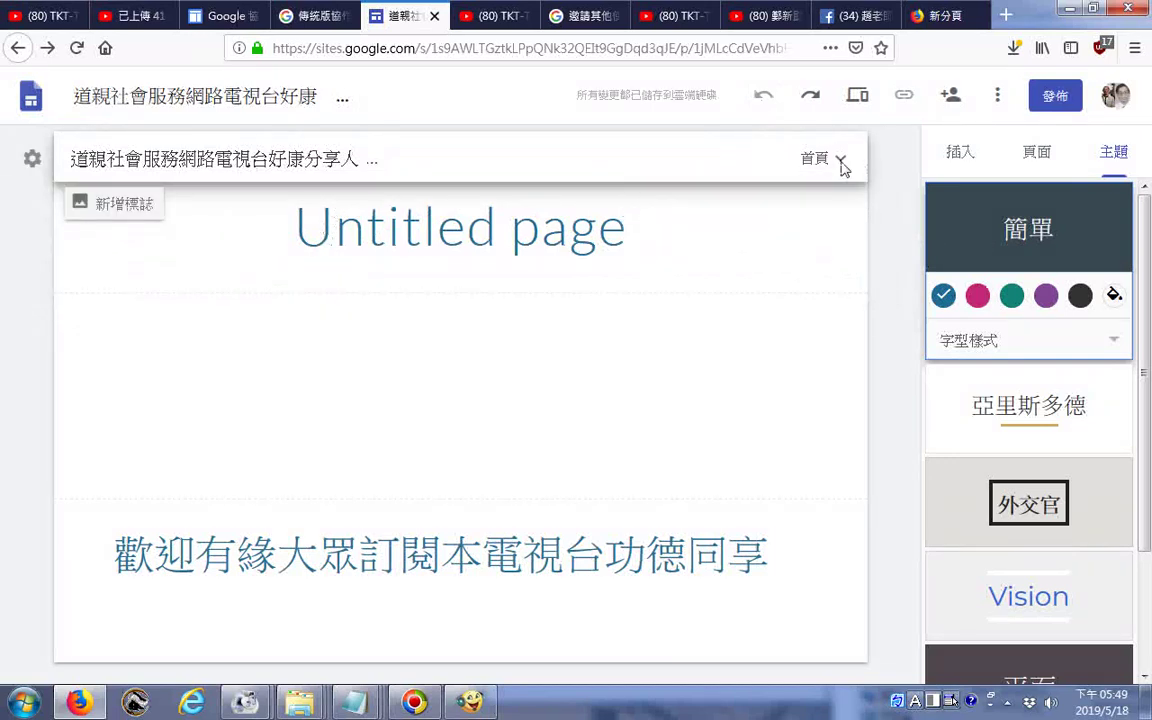
pyautogui.click(842, 165)
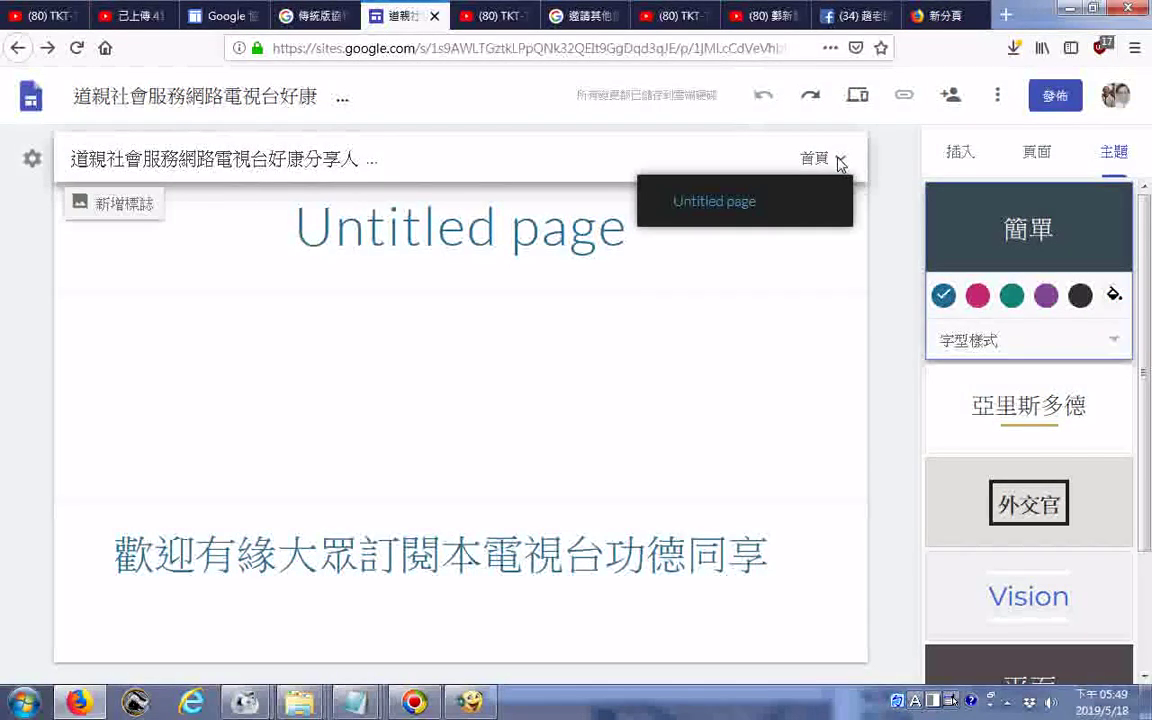
pyautogui.click(841, 163)
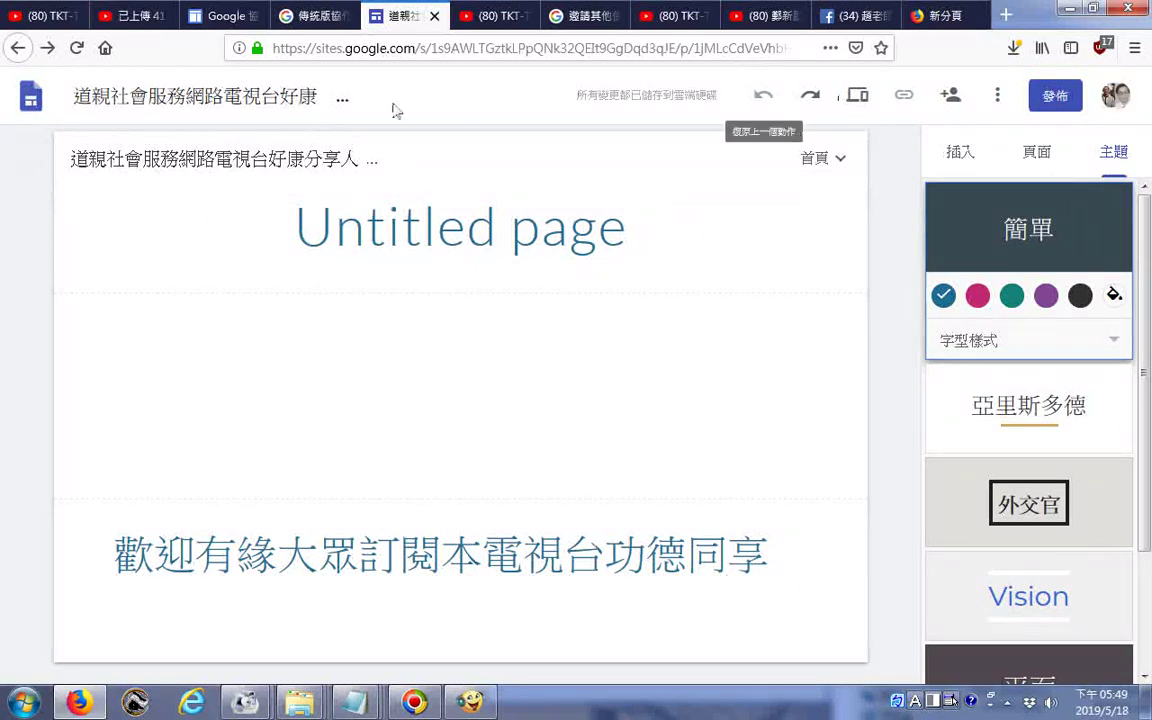
pyautogui.moveTo(25, 155)
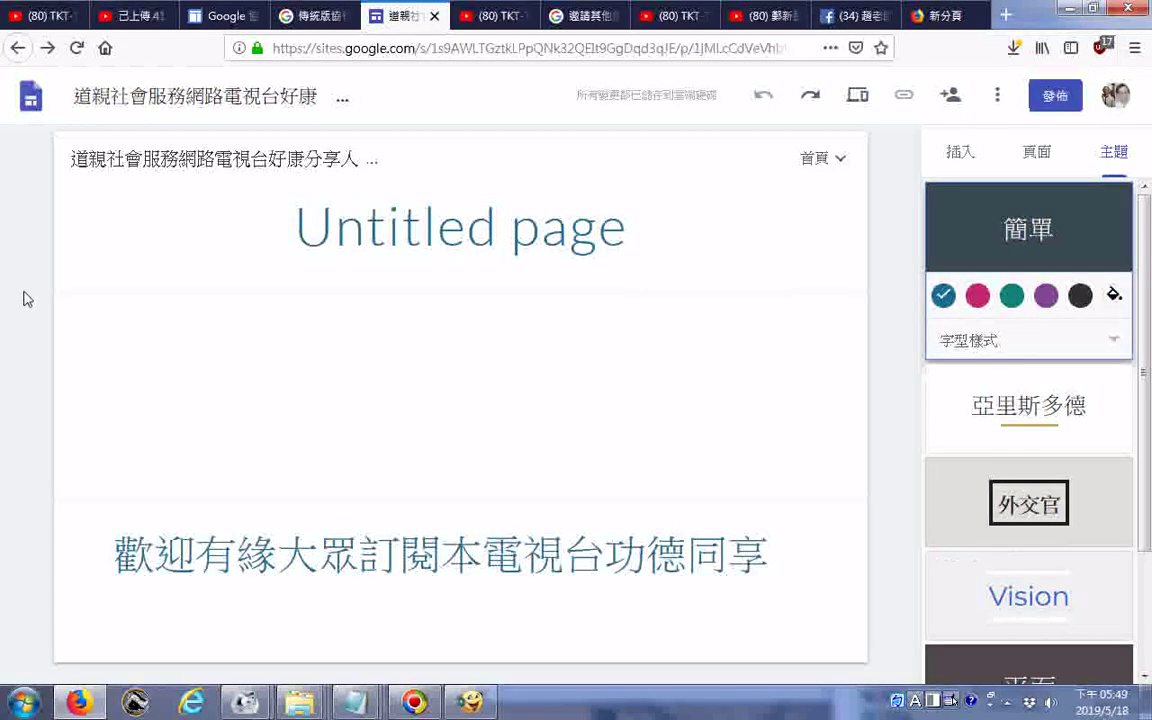
pyautogui.moveTo(22, 293)
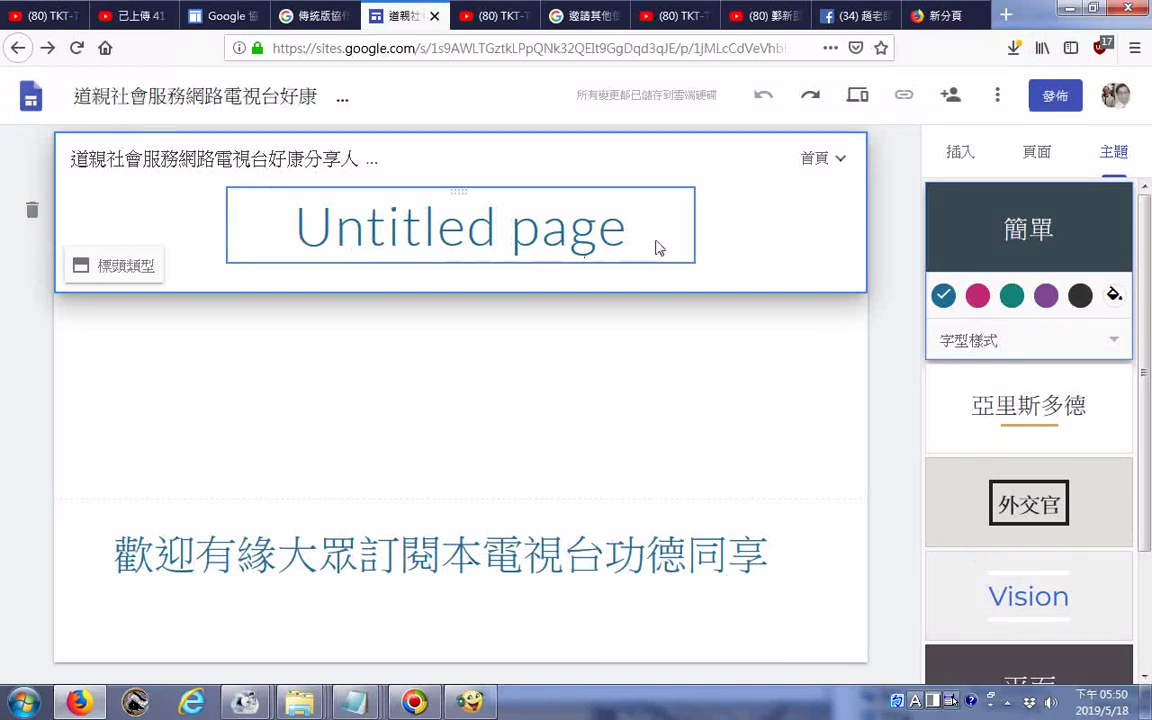
# - Replace the new subpage's title with 備用
pyautogui.click(262, 226)
pyautogui.moveTo(264, 226); pyautogui.dragTo(651, 241)
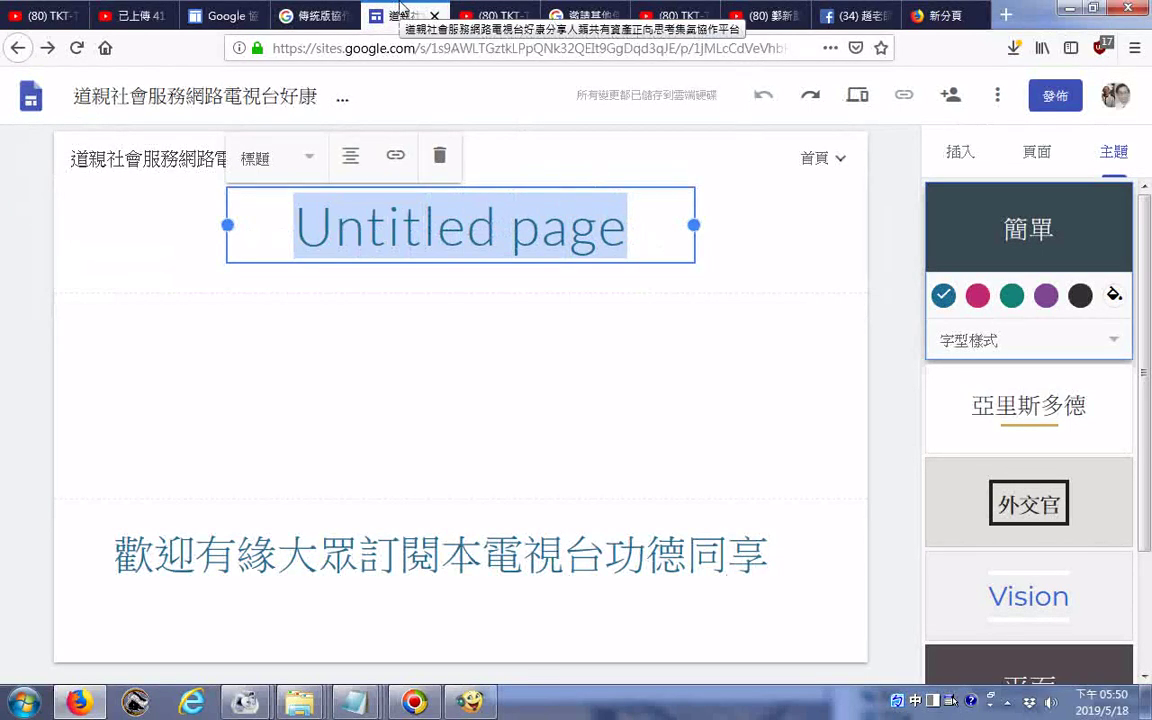
pyautogui.write('被ㄩ')
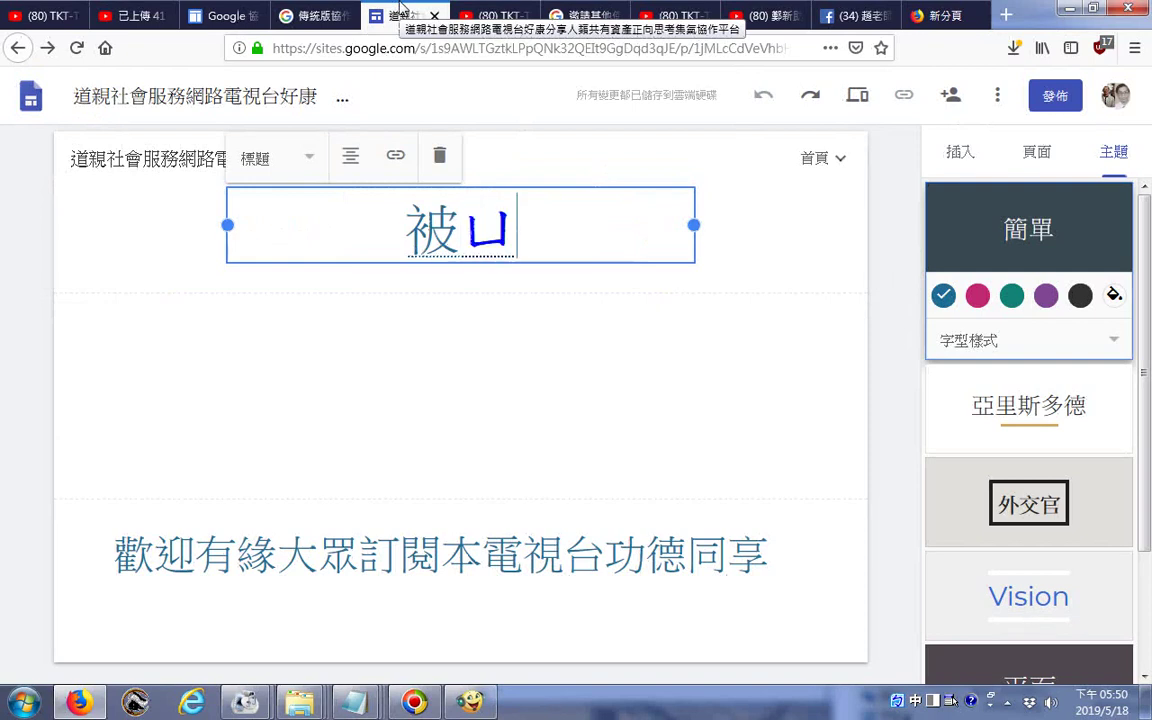
pyautogui.write('ㄥˋ')
pyautogui.press('Return')
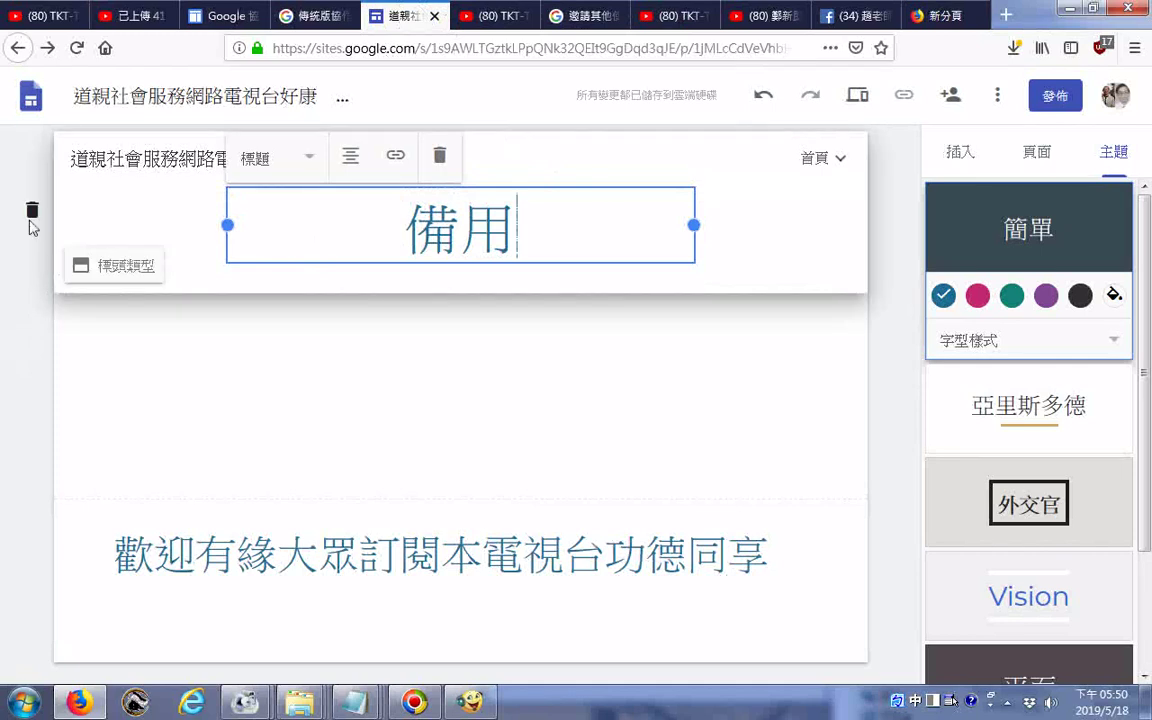
# - Preview the 備用 subpage and the full 首頁 page, and return to the editor
pyautogui.click(856, 95)
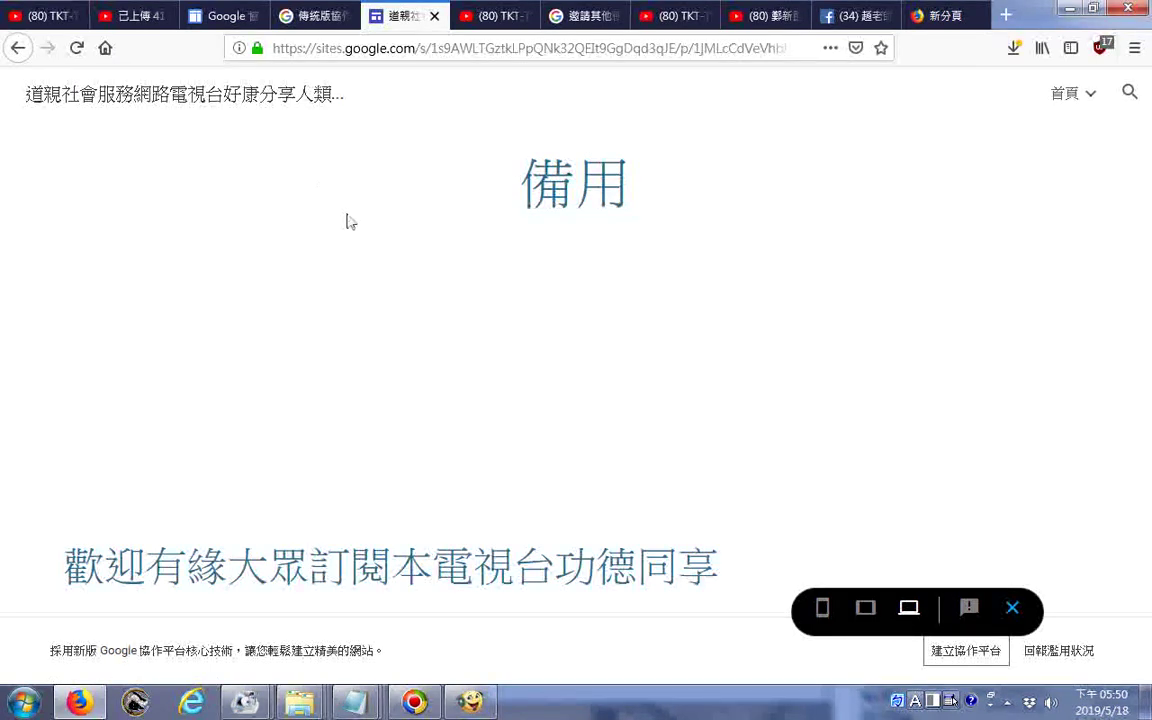
pyautogui.click(1063, 96)
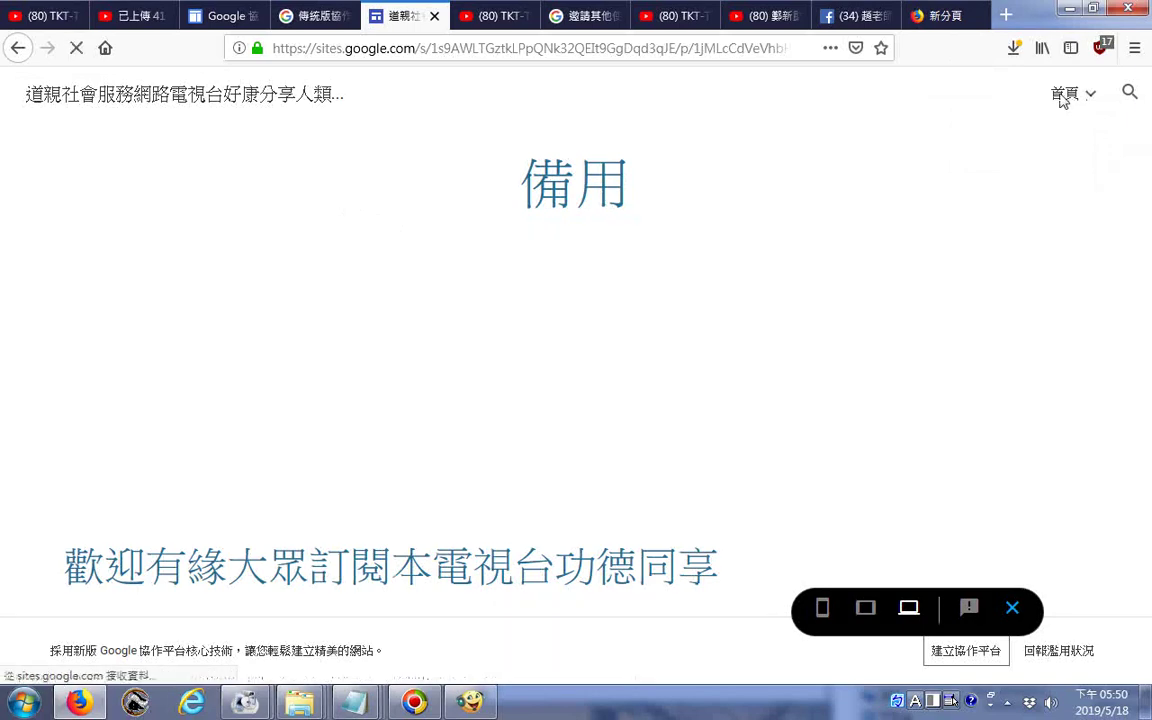
pyautogui.scroll(-10, 936, 177)
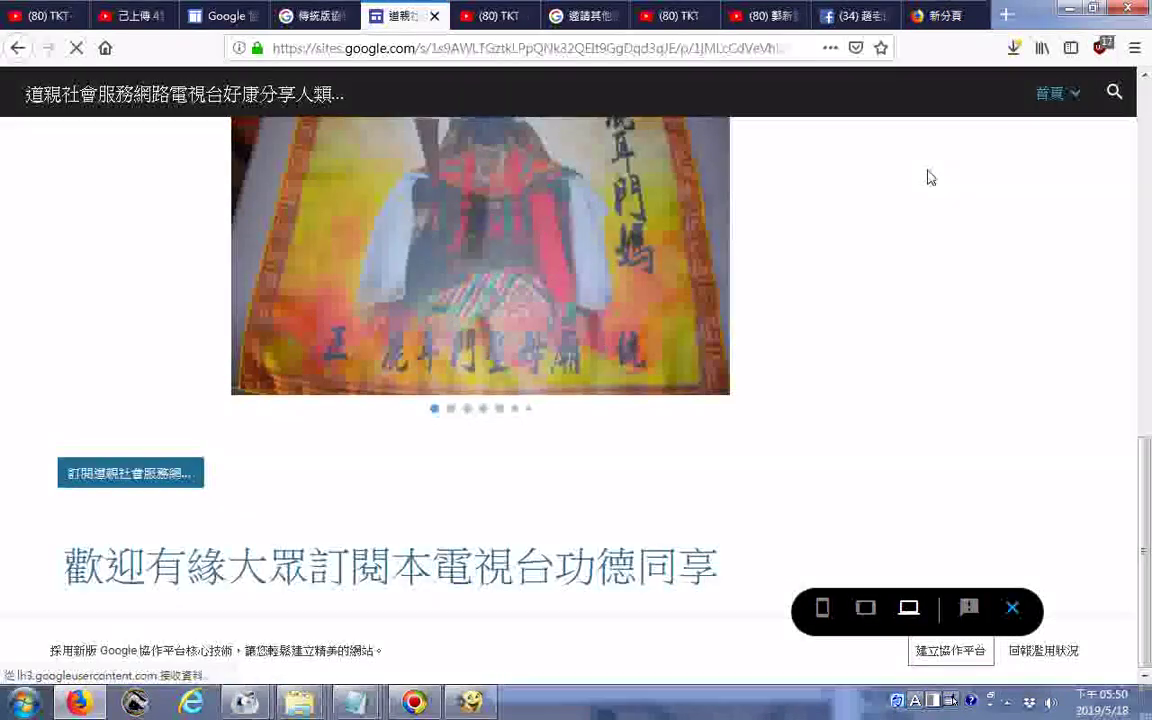
pyautogui.scroll(10, 909, 324)
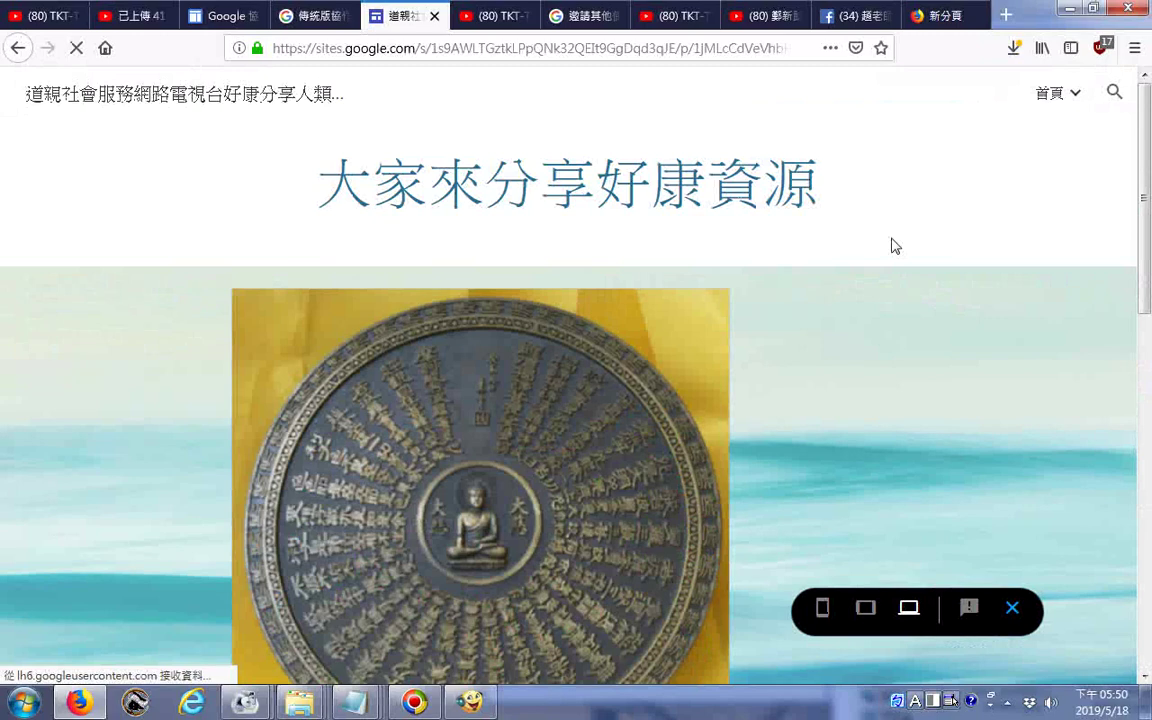
pyautogui.click(1012, 607)
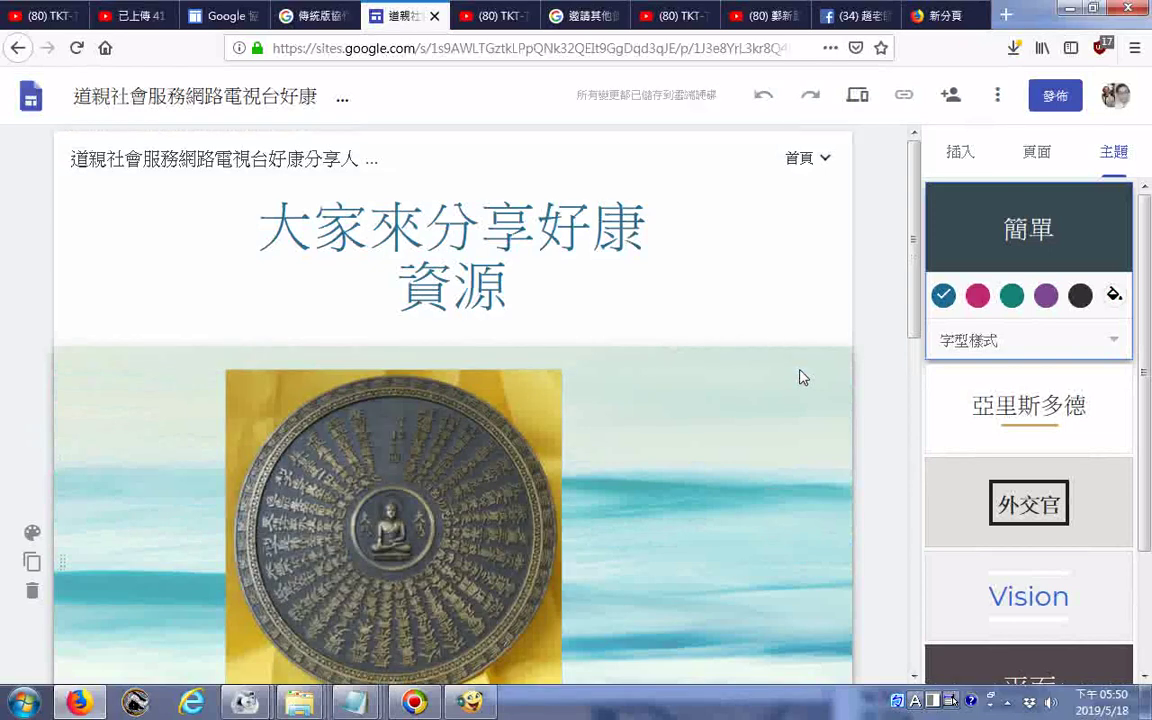
# - Review the content of 首頁 in the editor and the elements available for insertion
pyautogui.scroll(-10, 800, 377)
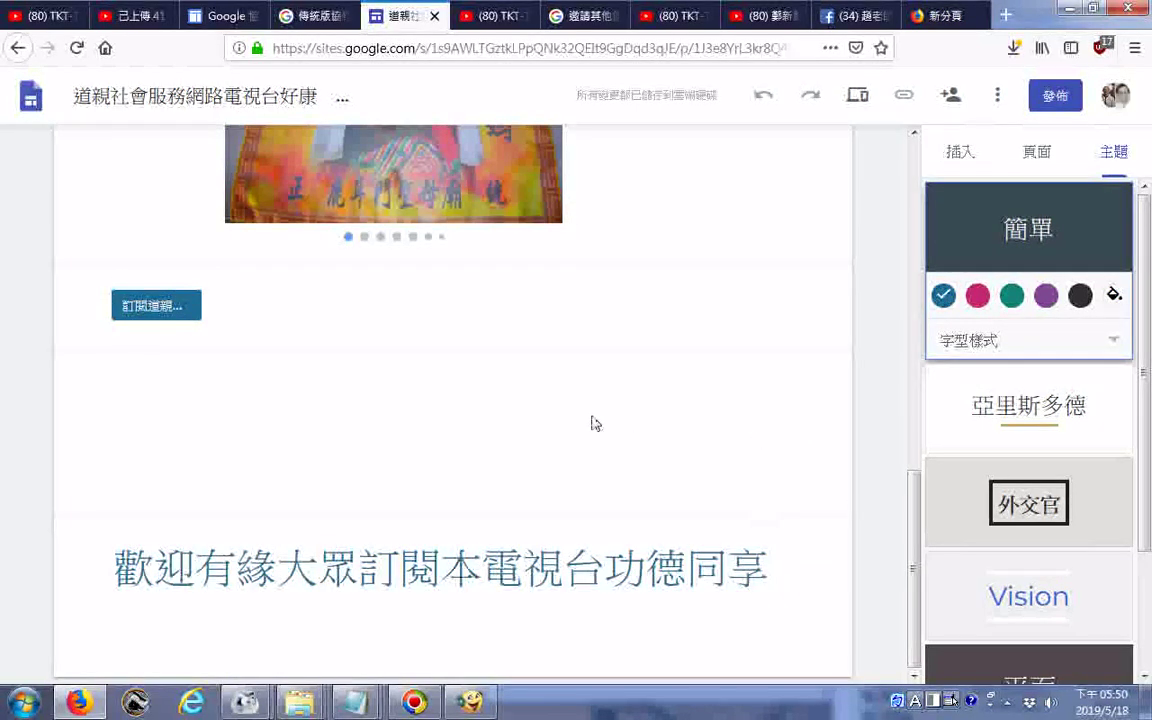
pyautogui.scroll(2, 592, 423)
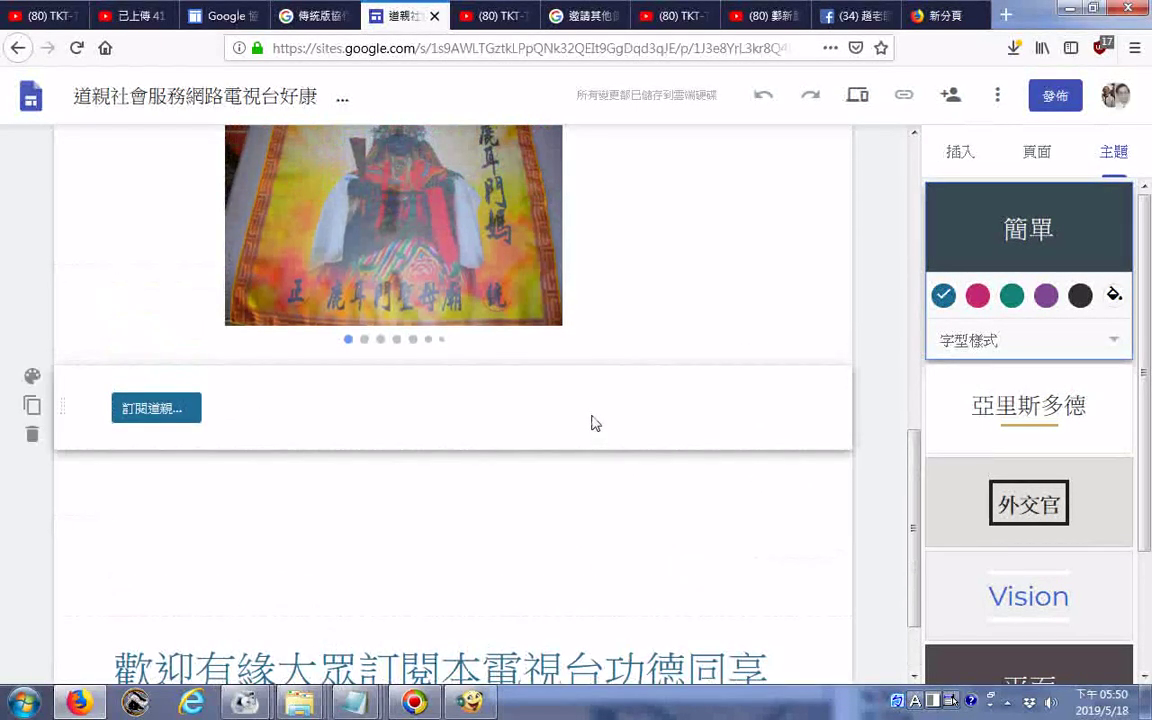
pyautogui.scroll(8, 592, 423)
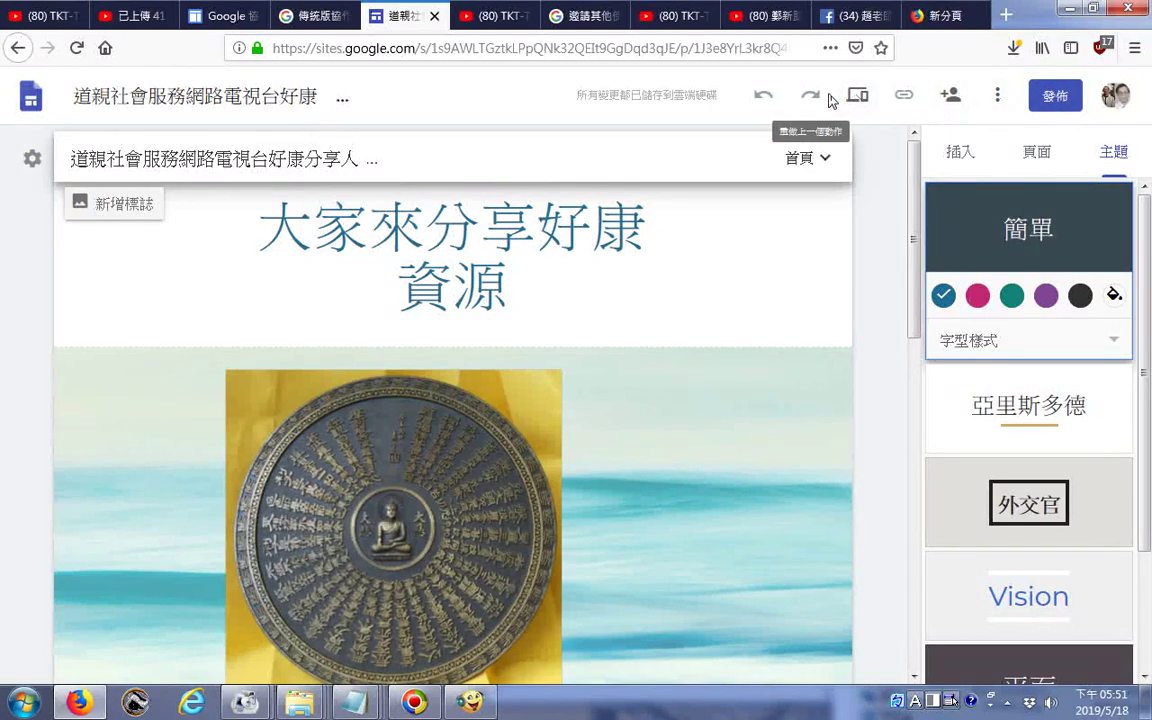
pyautogui.click(955, 155)
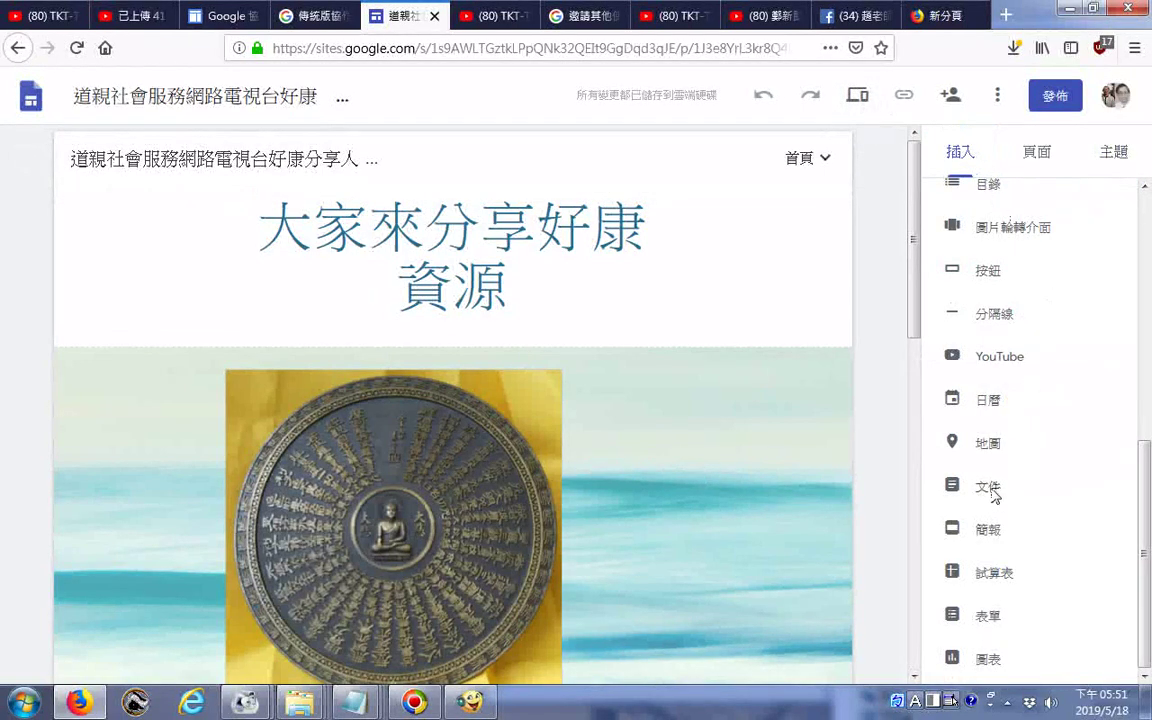
pyautogui.scroll(5, 1039, 290)
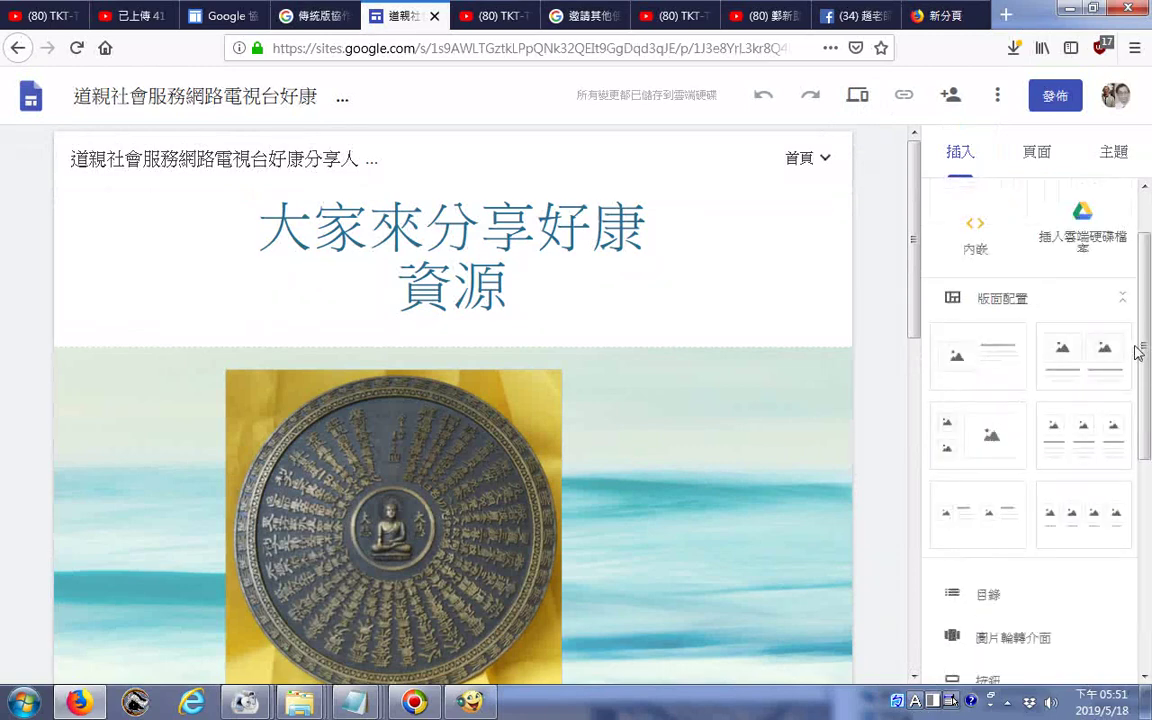
pyautogui.scroll(2, 1142, 300)
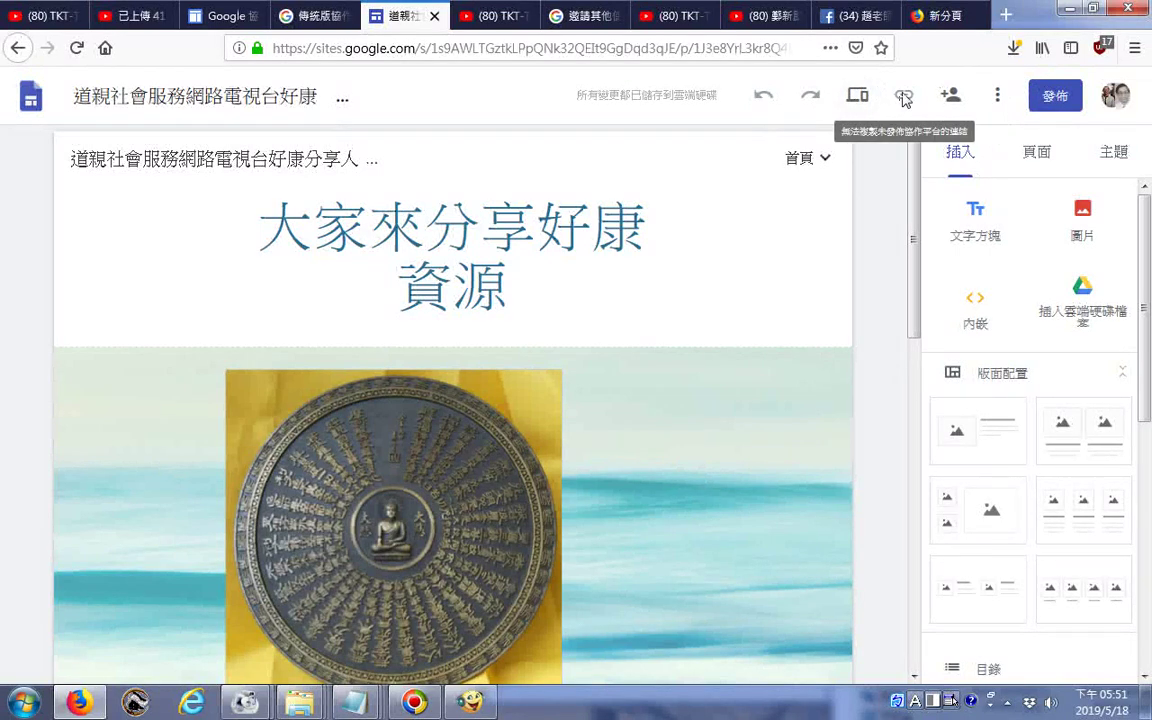
# - Check the image source options for adding a site favicon and close them without choosing an image
pyautogui.click(998, 97)
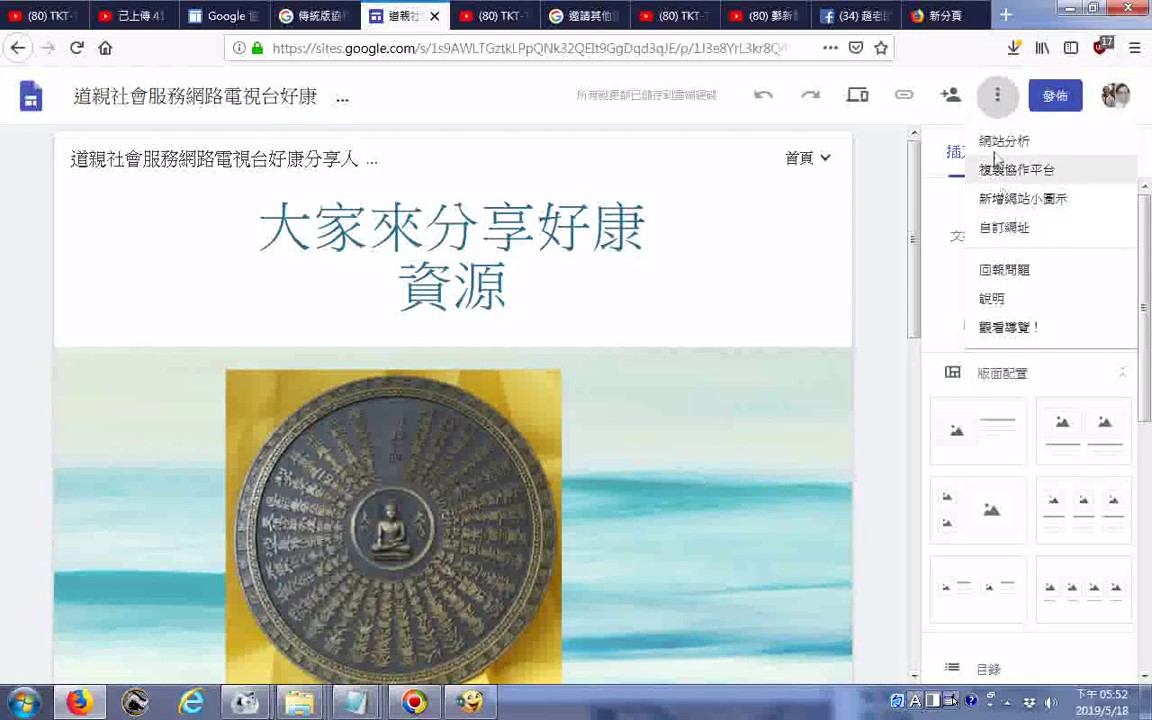
pyautogui.click(1035, 204)
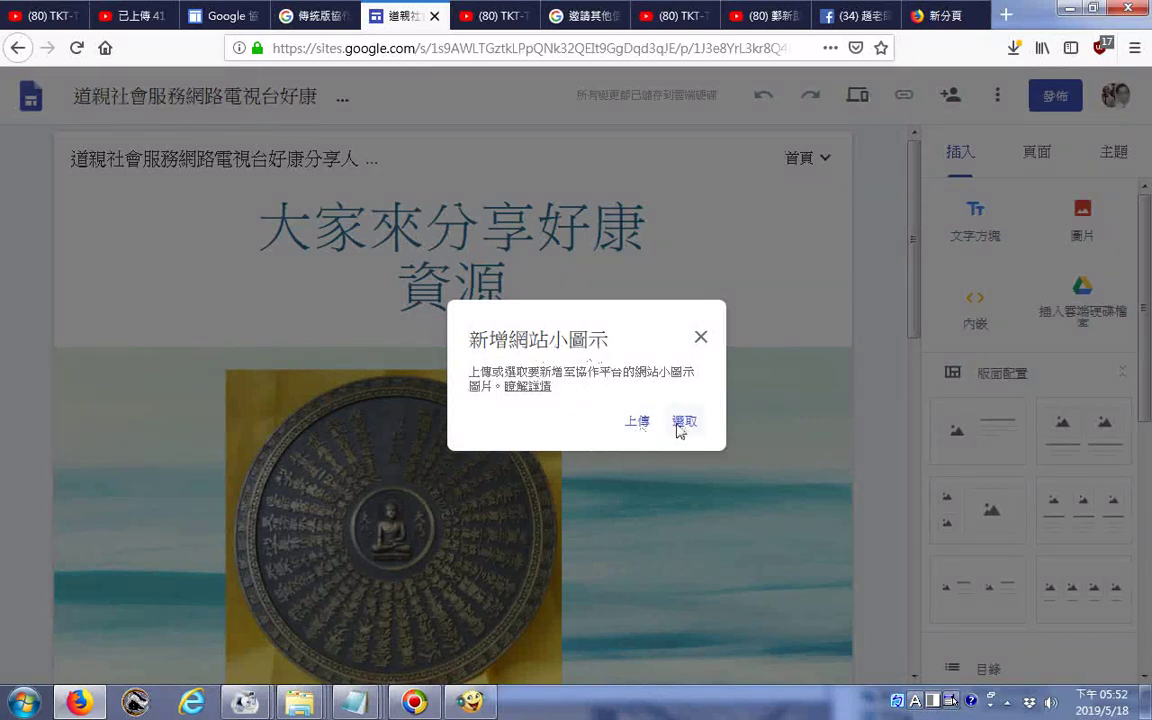
pyautogui.click(682, 424)
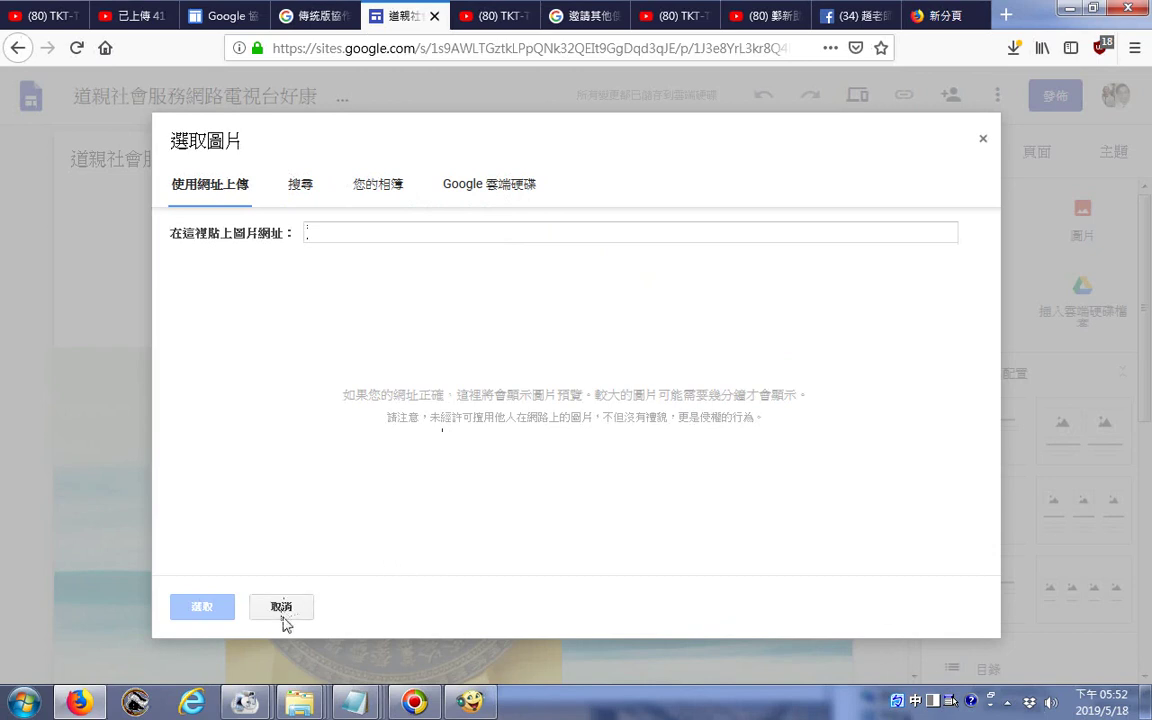
pyautogui.click(983, 139)
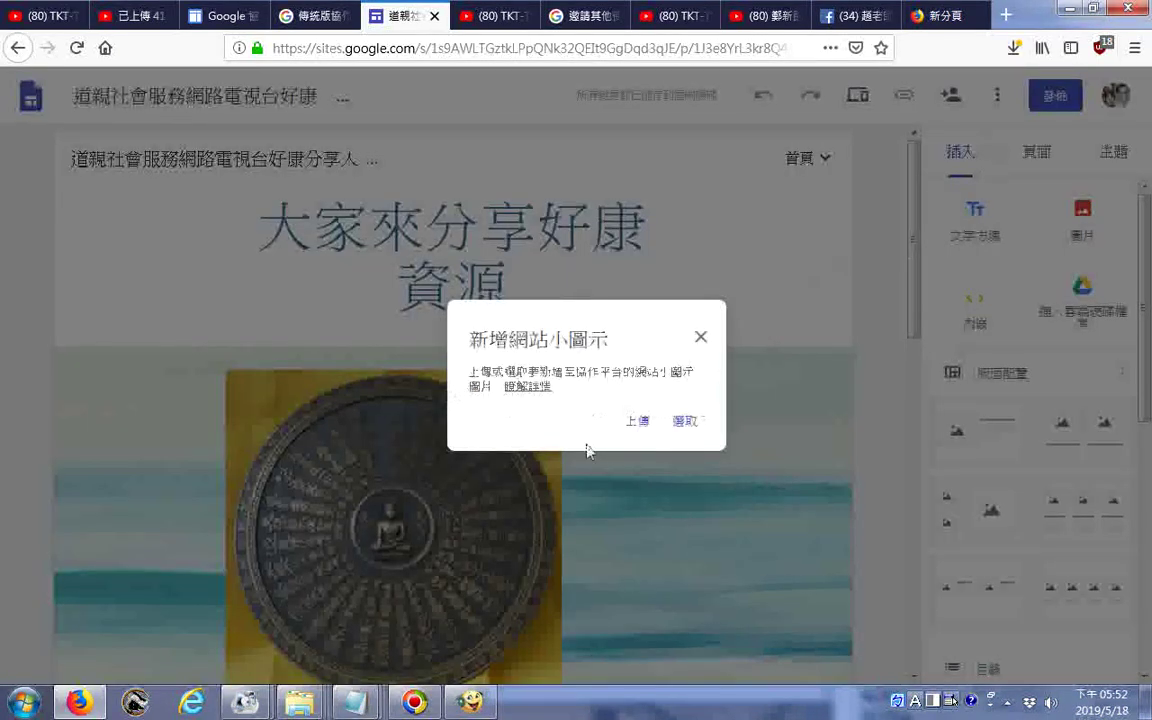
pyautogui.click(699, 338)
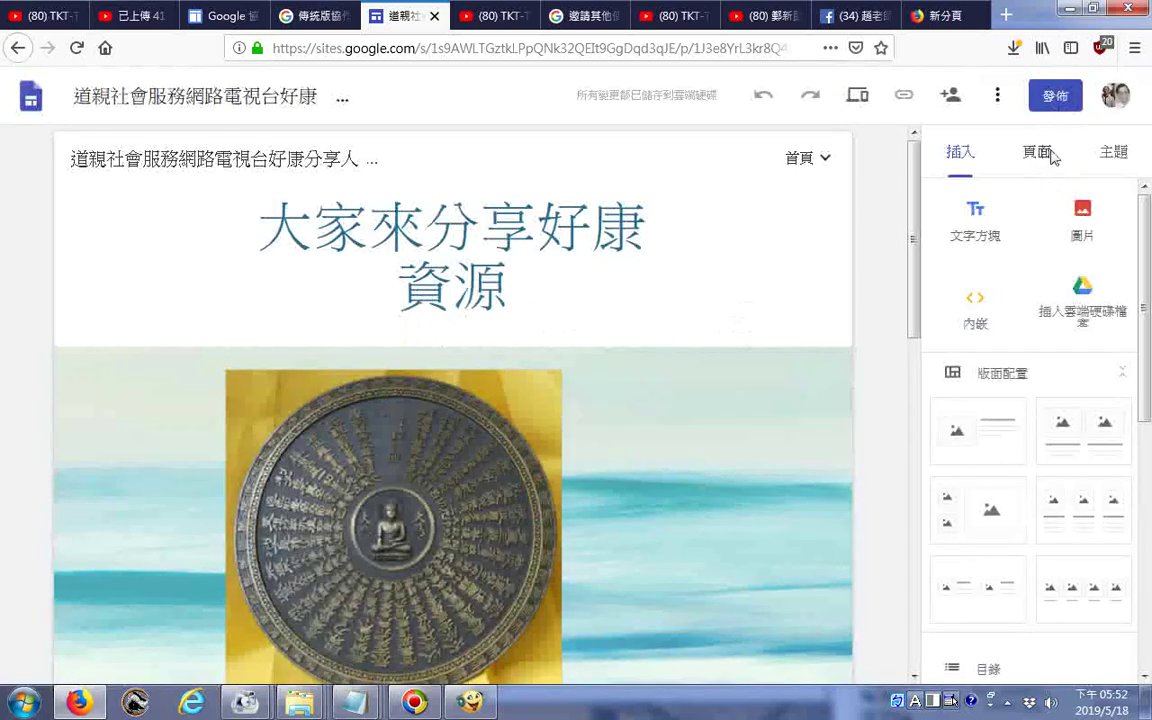
pyautogui.click(997, 95)
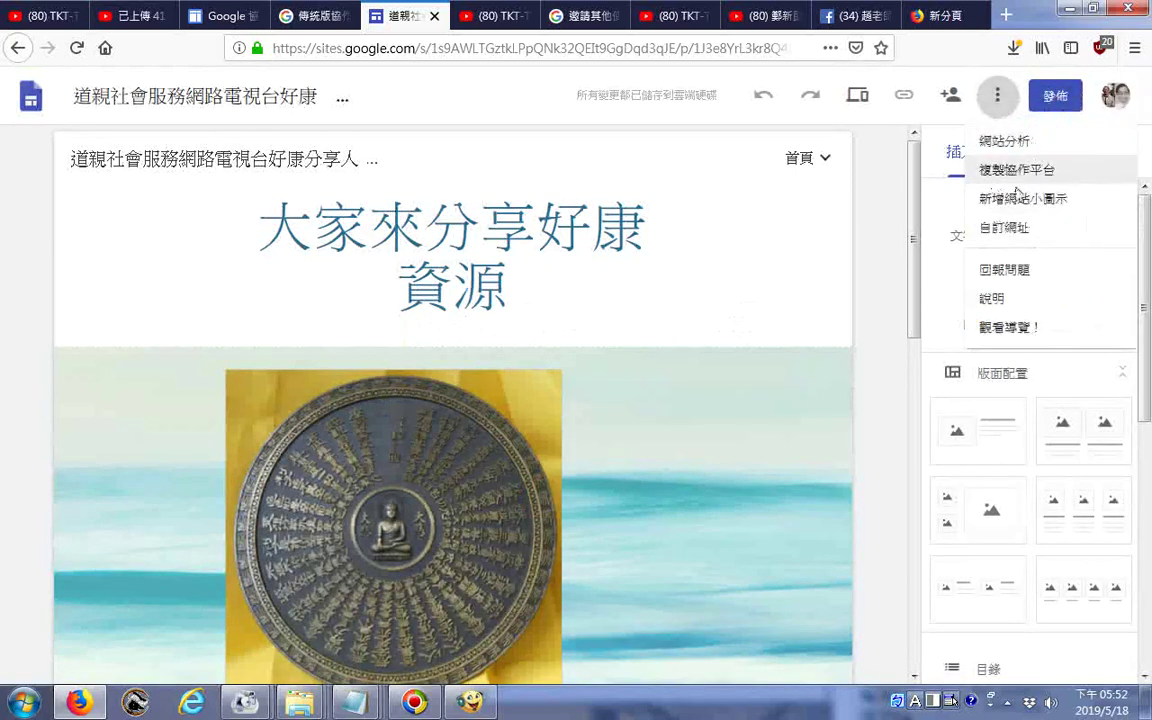
pyautogui.click(1017, 240)
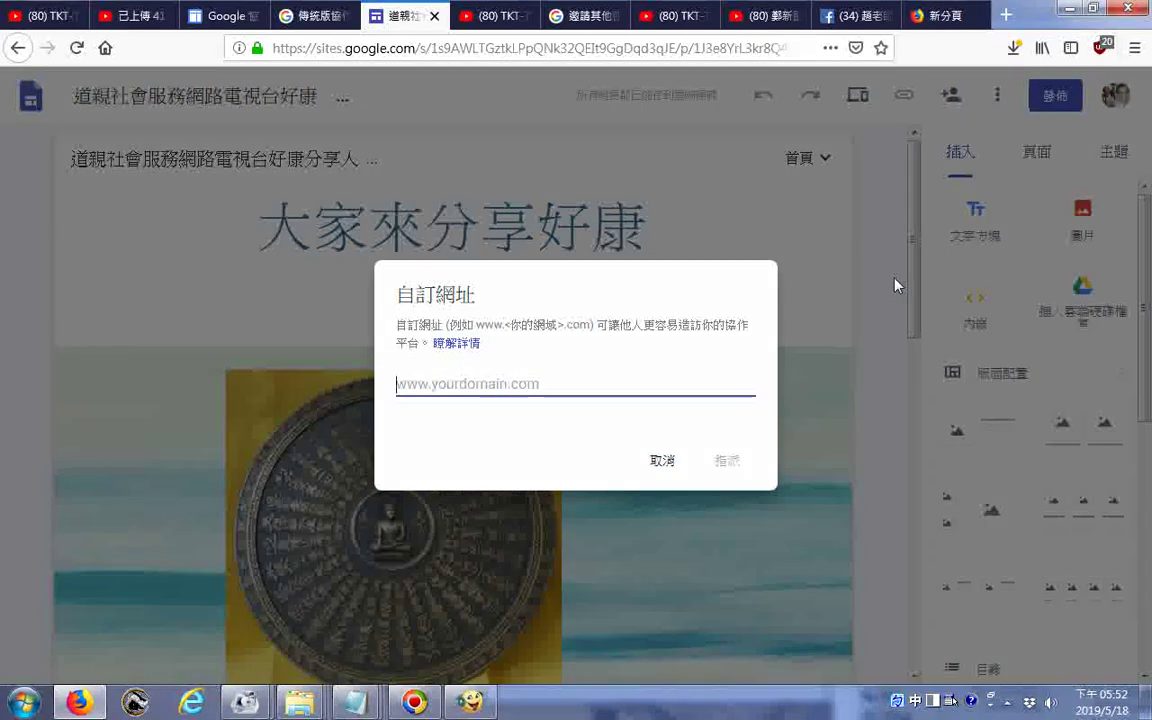
pyautogui.write('太')
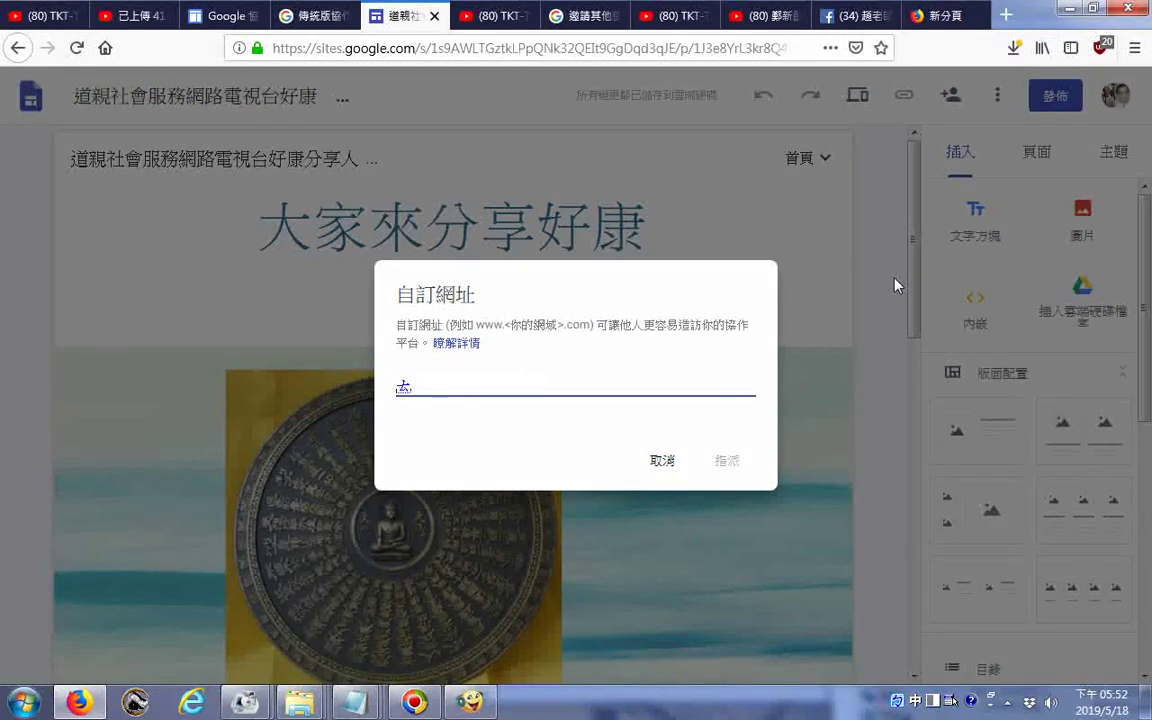
pyautogui.press('BackSpace')
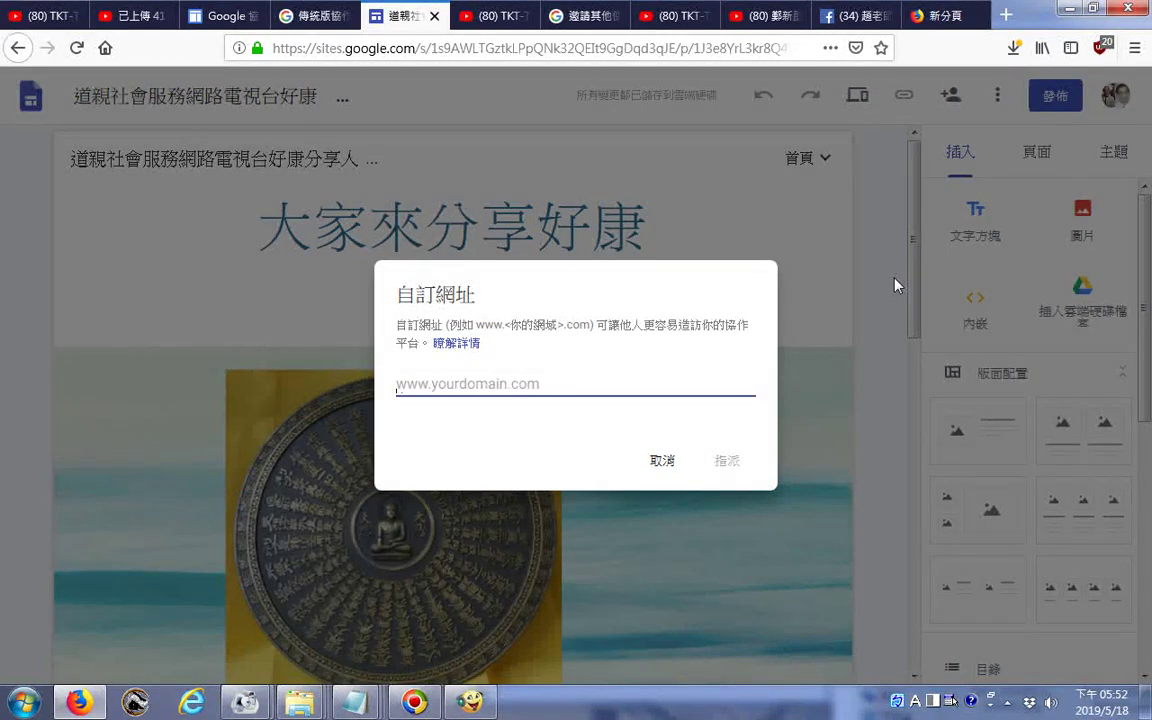
pyautogui.write('www')
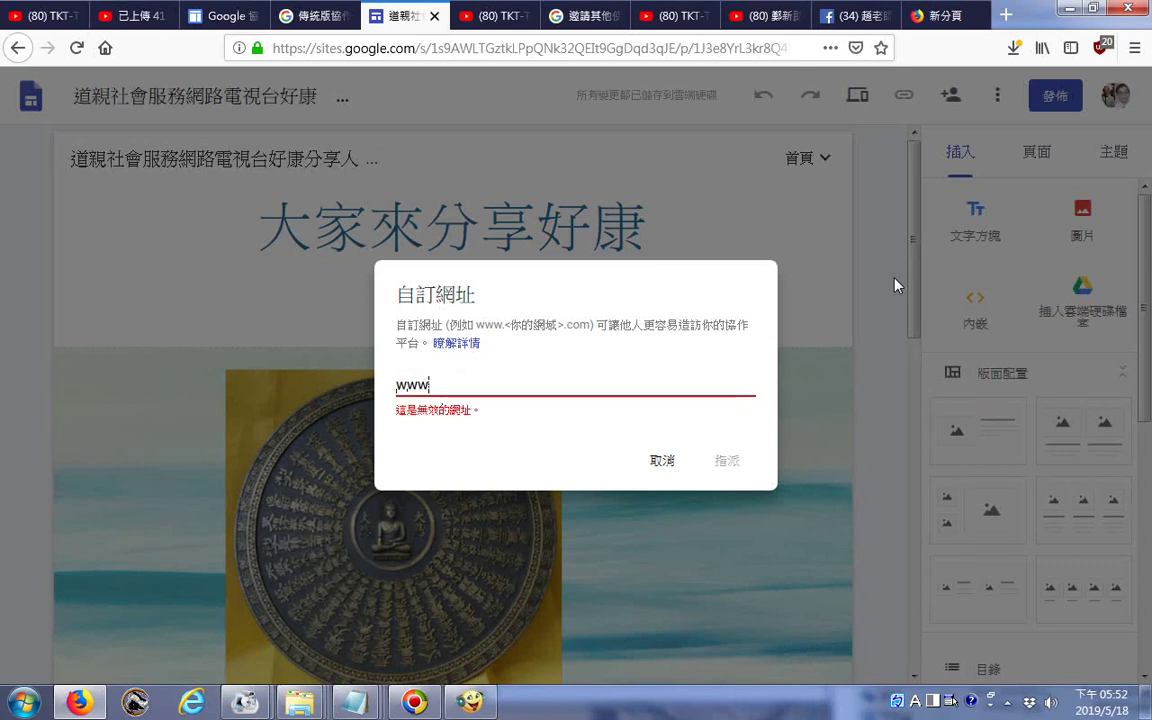
pyautogui.write('.tkttv')
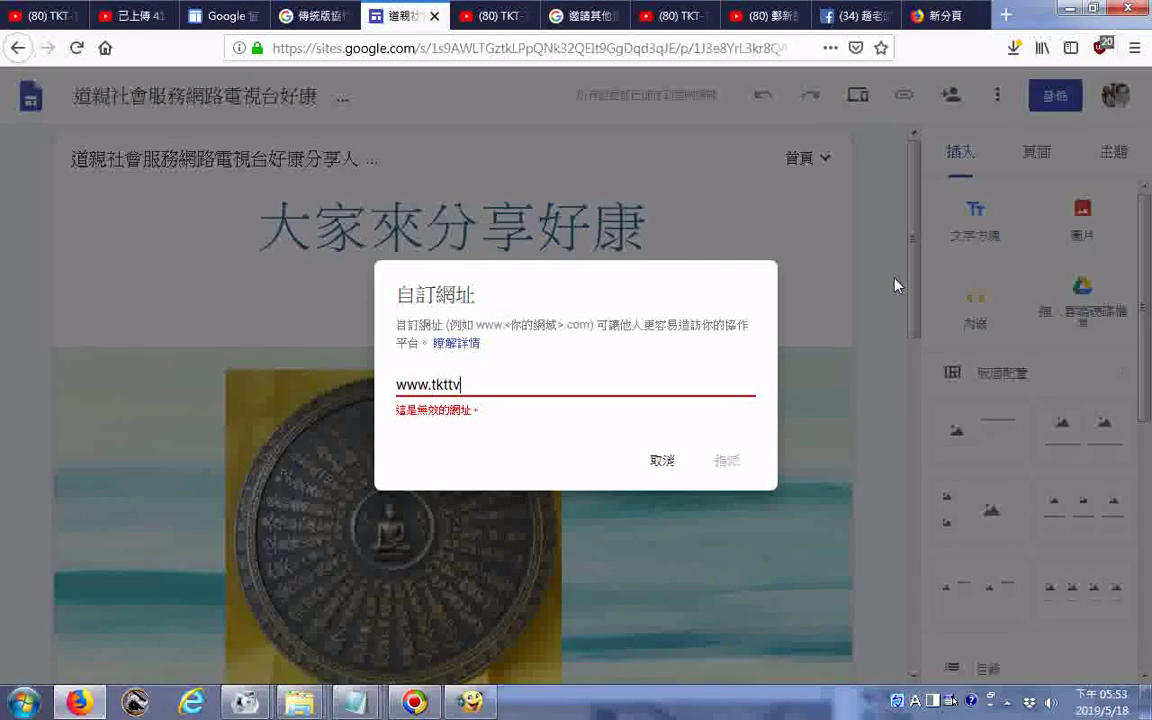
pyautogui.write('.c')
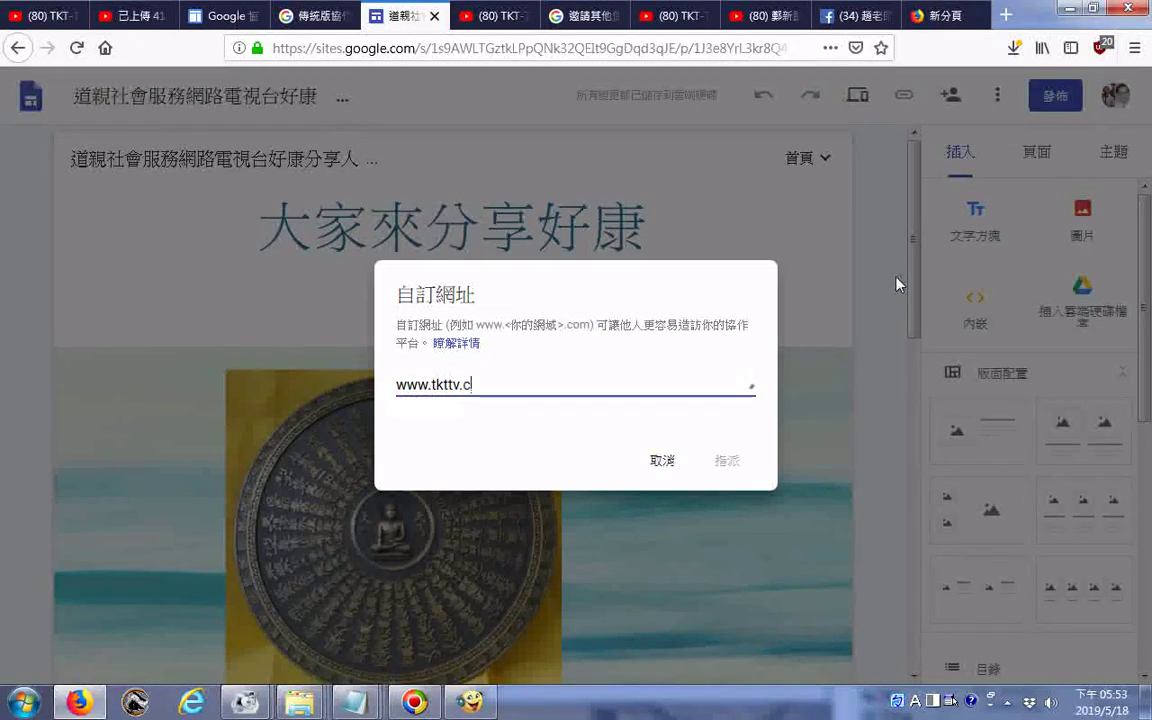
pyautogui.write('om')
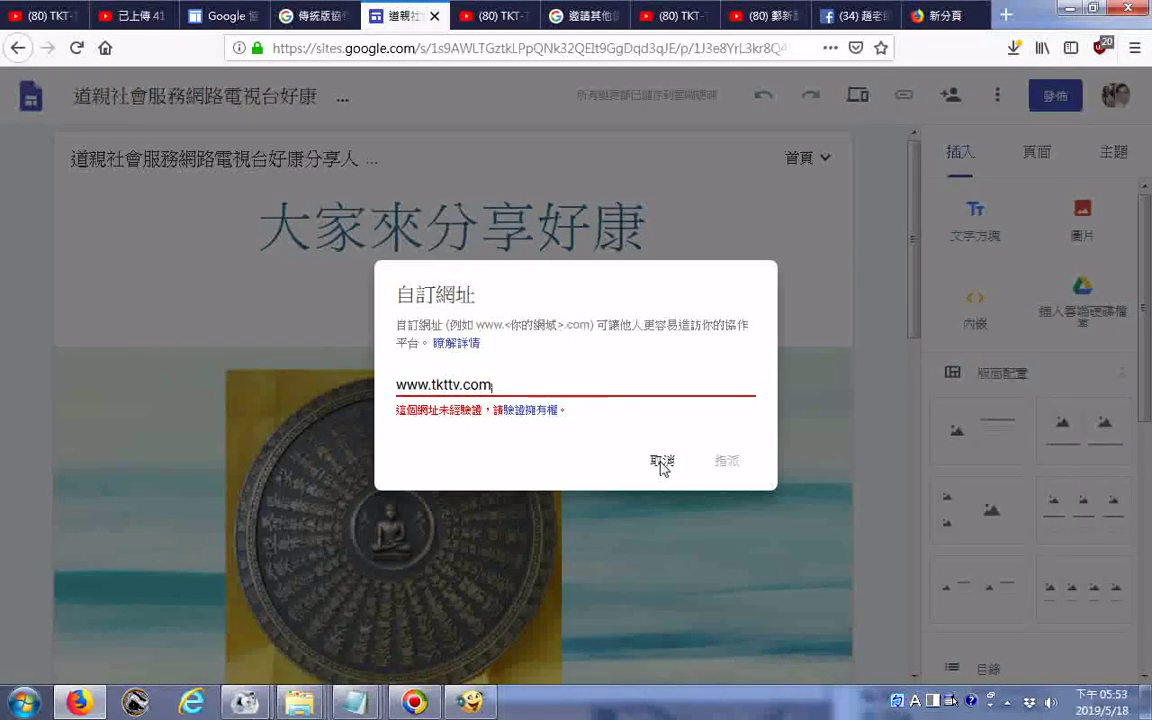
pyautogui.click(660, 463)
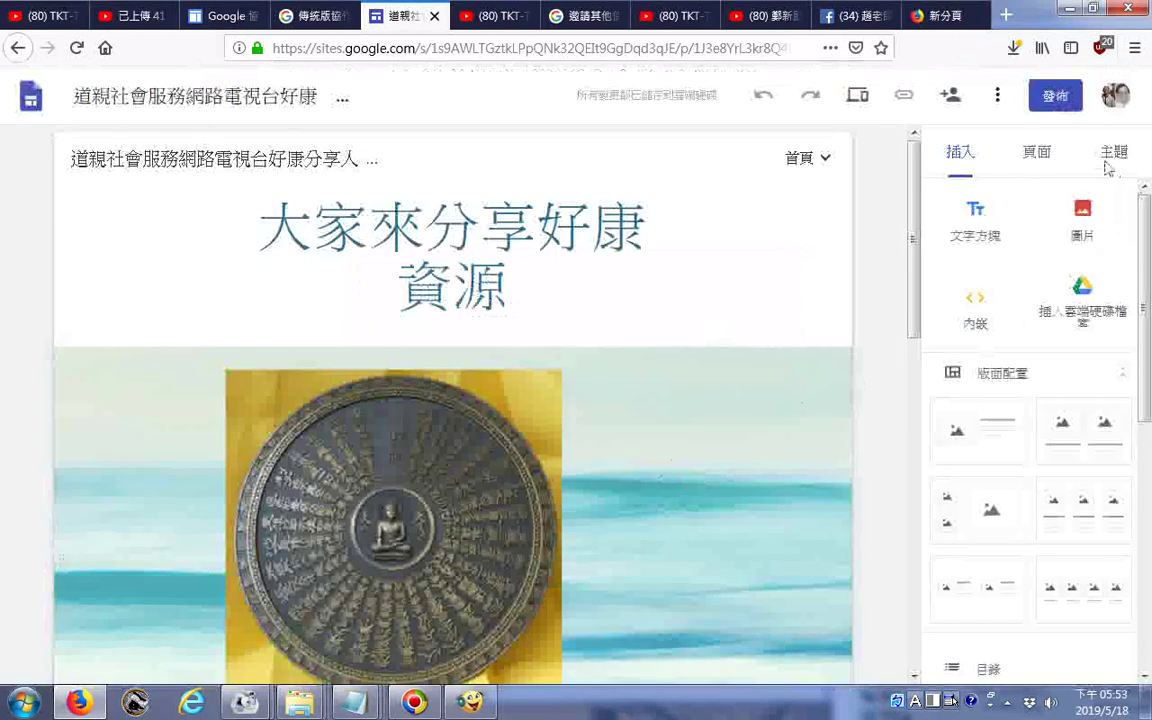
pyautogui.click(1000, 96)
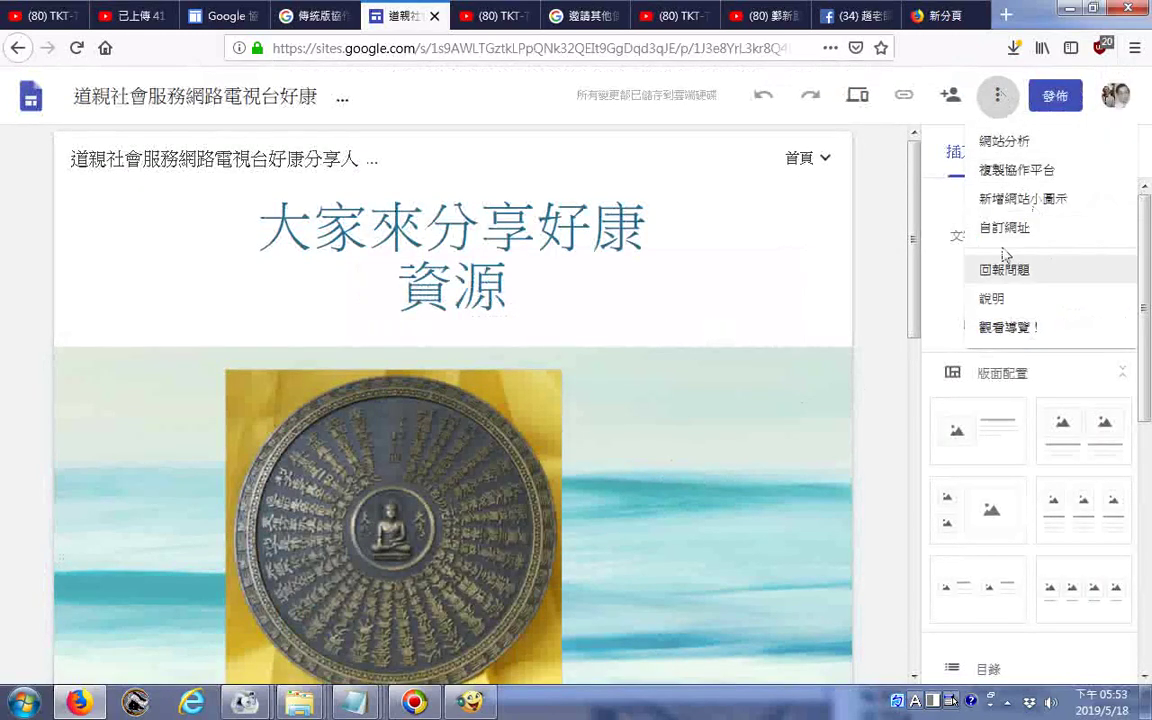
pyautogui.click(997, 230)
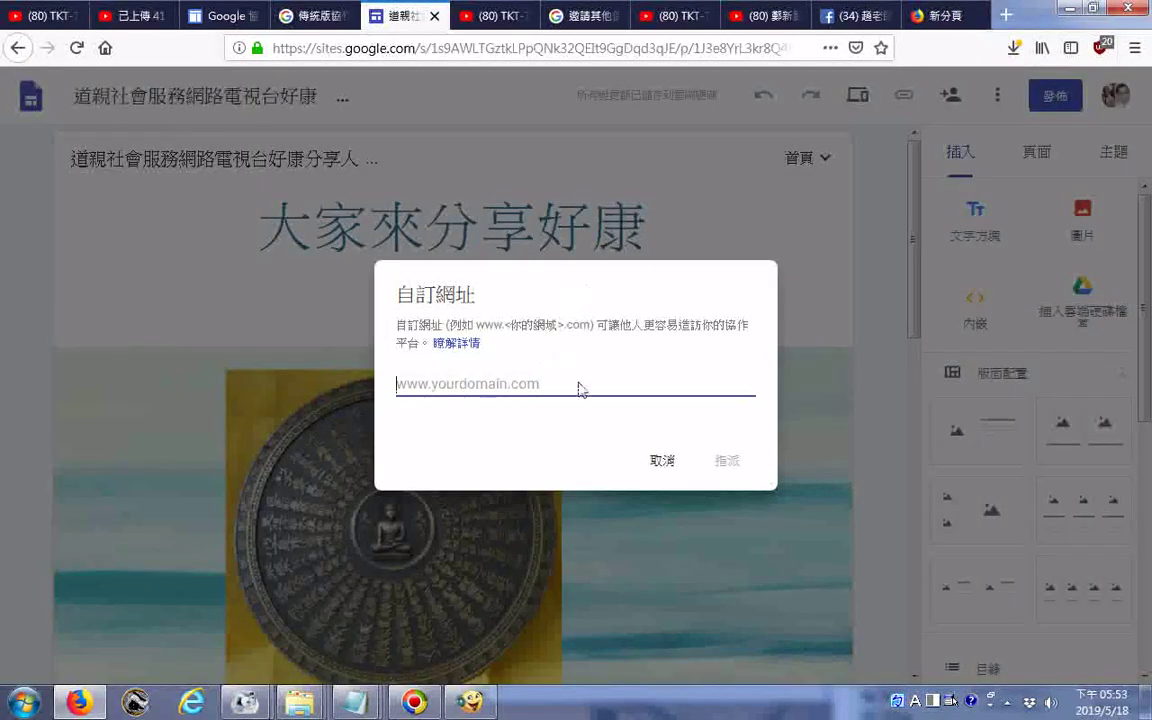
pyautogui.click(661, 460)
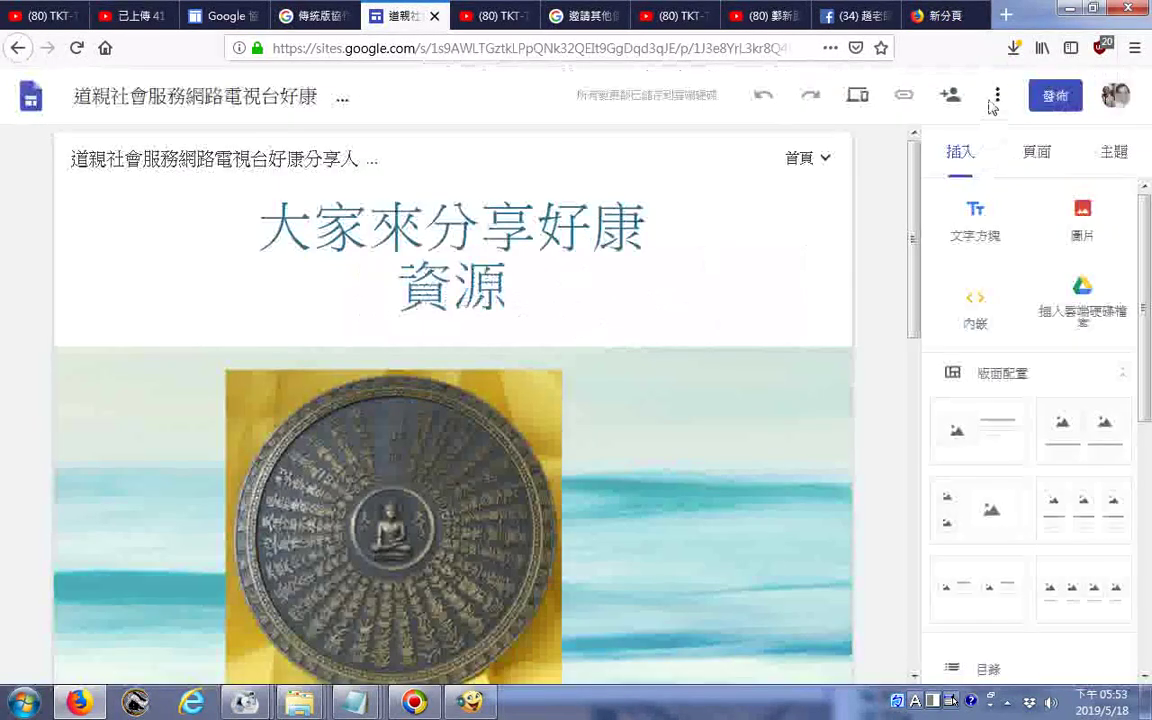
# - Check the site analytics setting for a Google Analytics tracking ID and close it without entering one
pyautogui.click(997, 96)
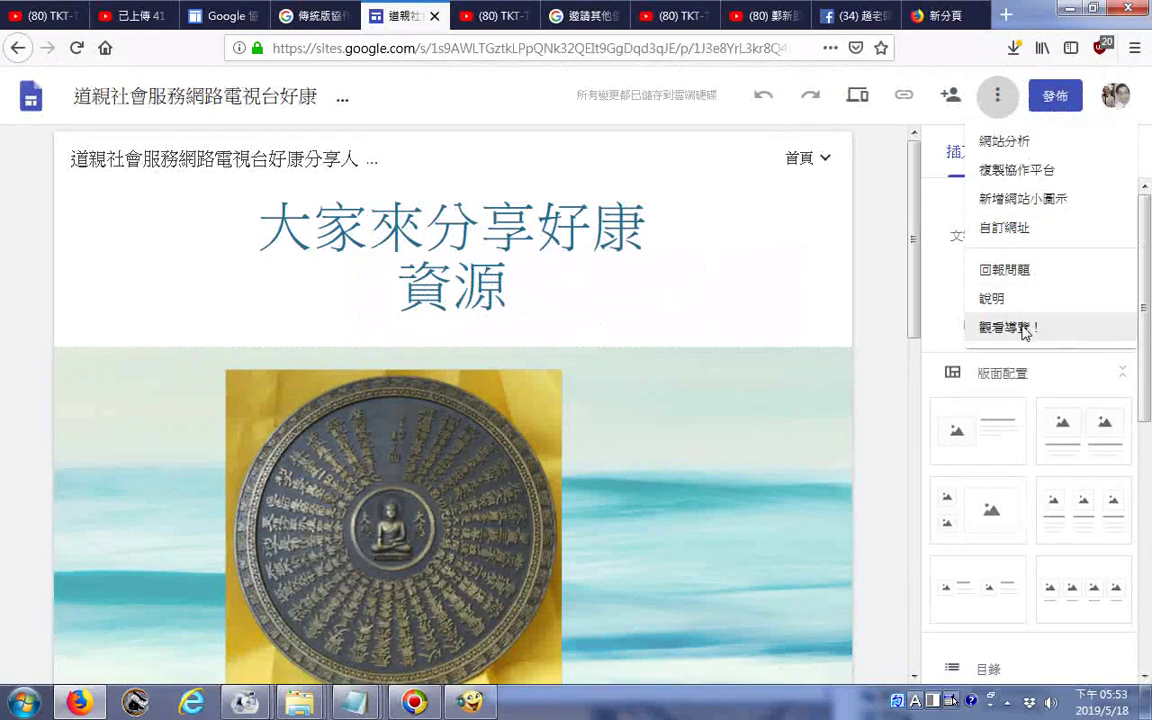
pyautogui.click(1022, 143)
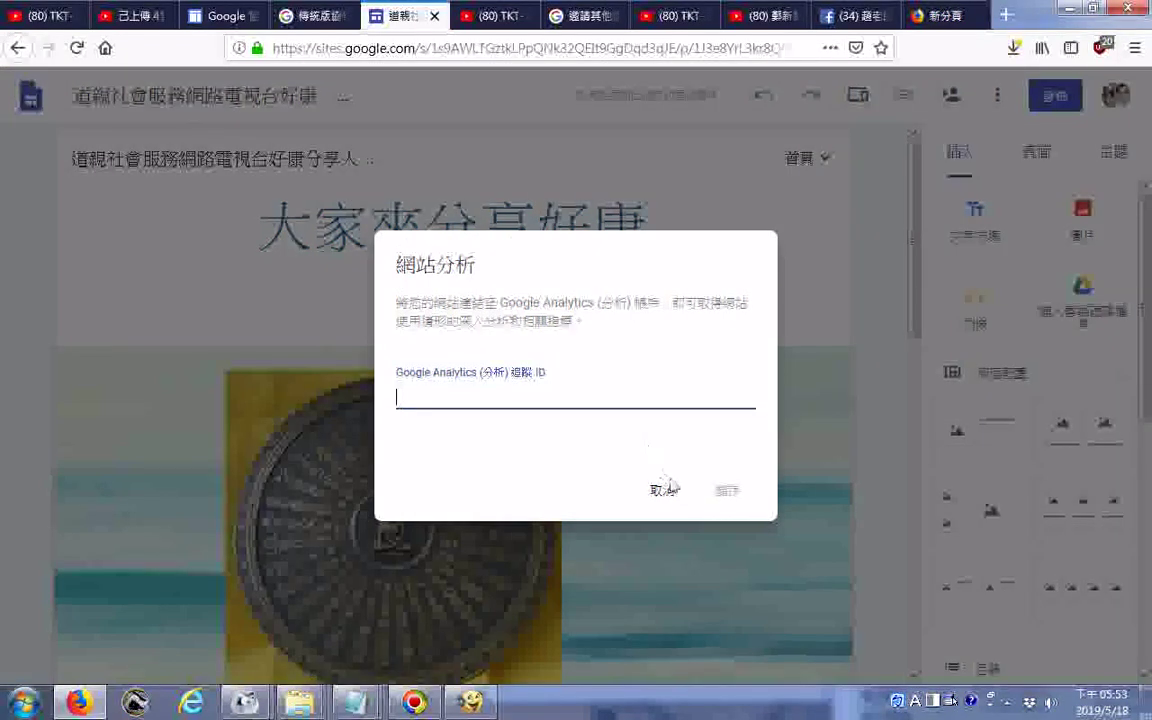
pyautogui.click(664, 489)
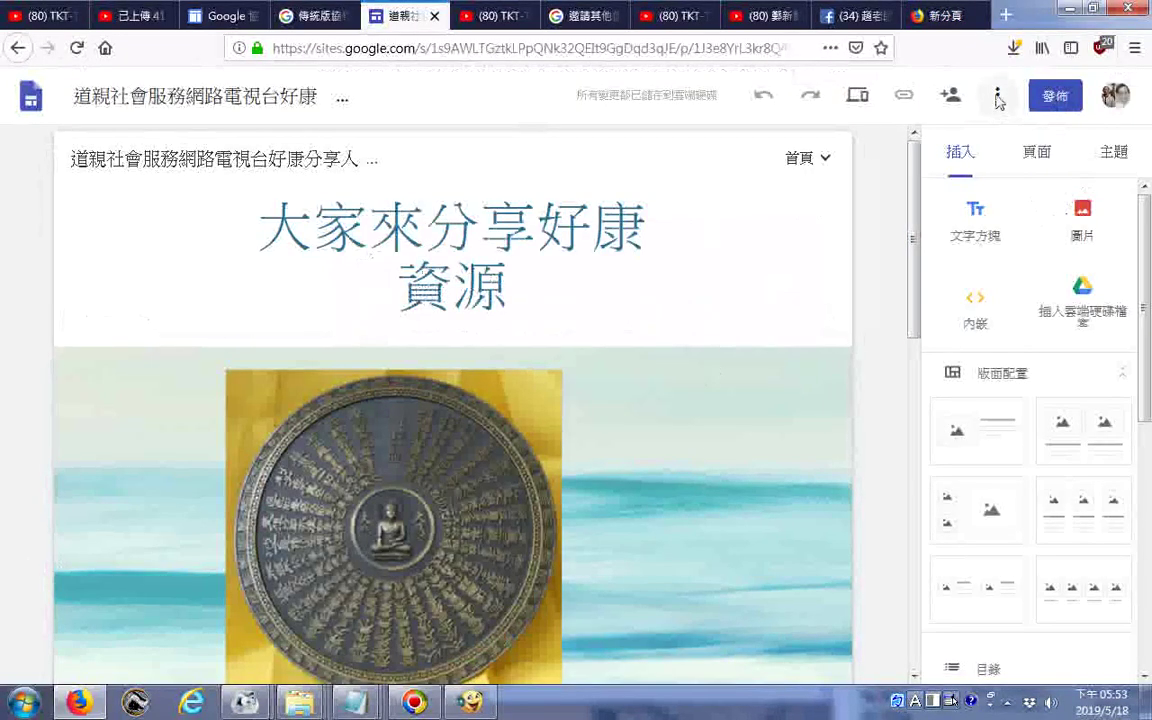
# - Duplicate the site into My Drive under its existing name, sharing the copy with the same editors
pyautogui.click(997, 95)
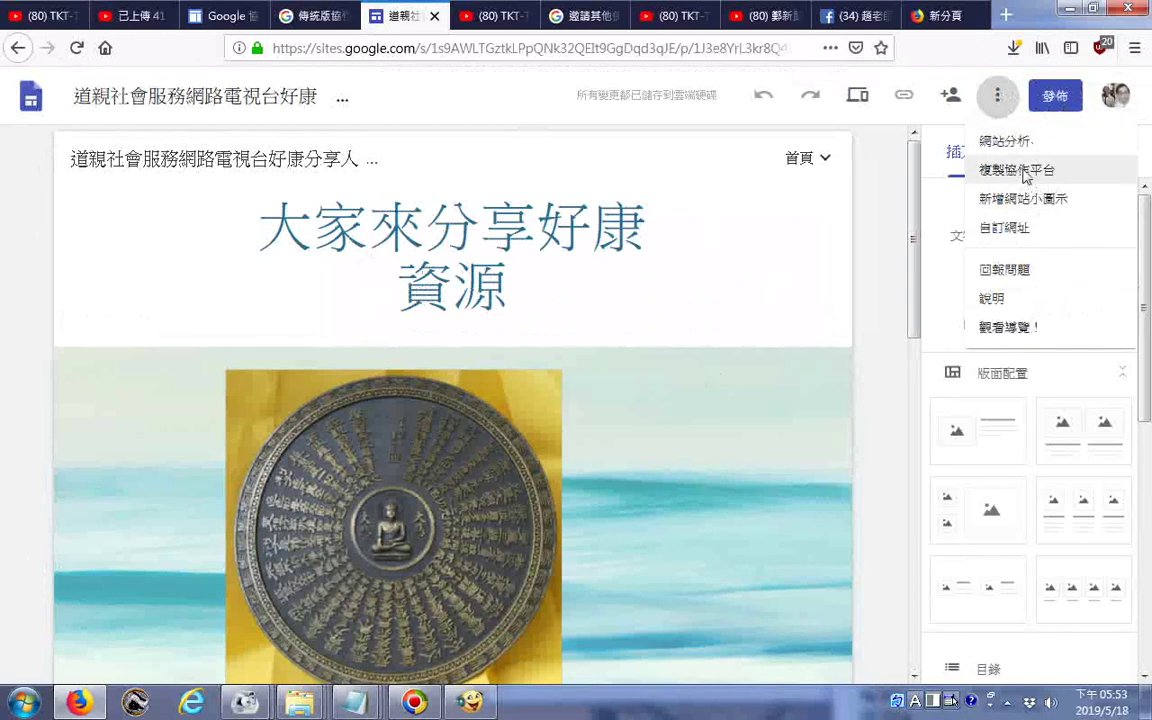
pyautogui.click(1020, 170)
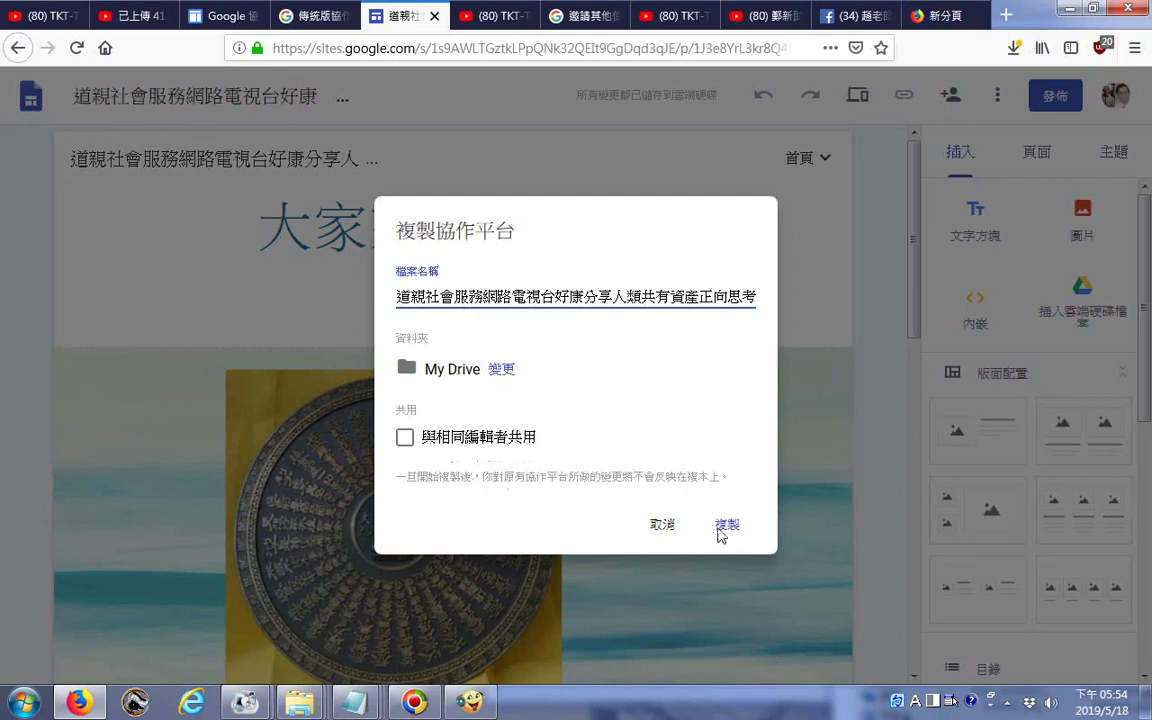
pyautogui.click(404, 438)
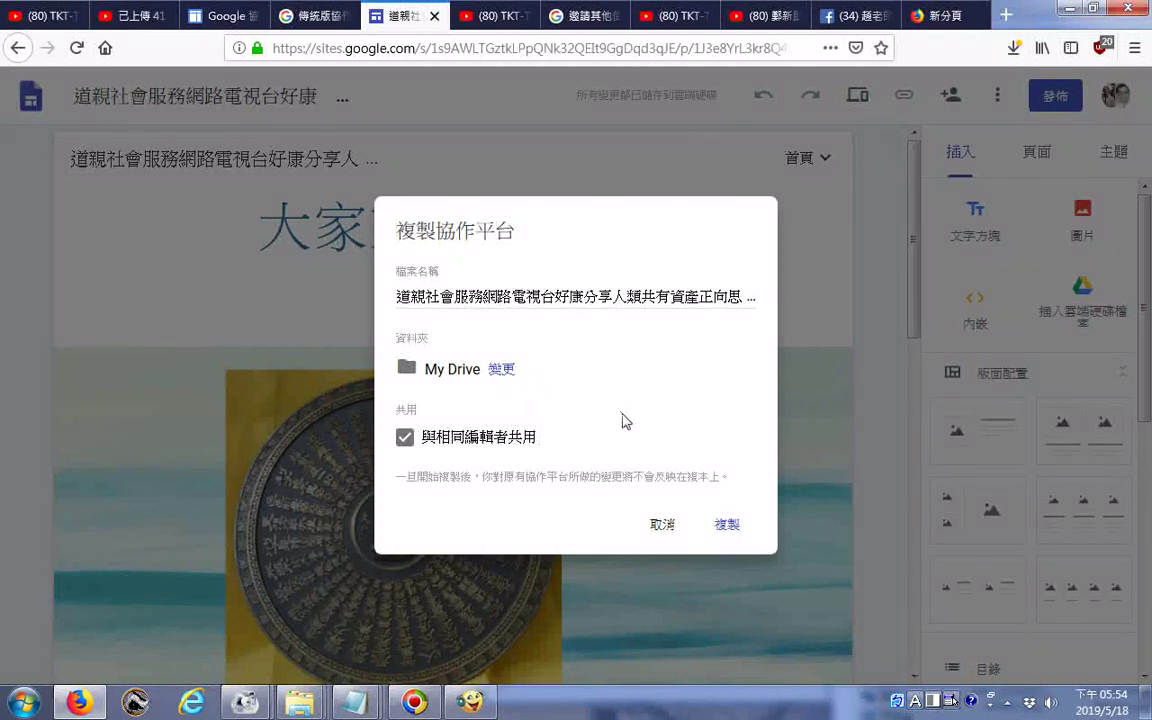
pyautogui.click(731, 532)
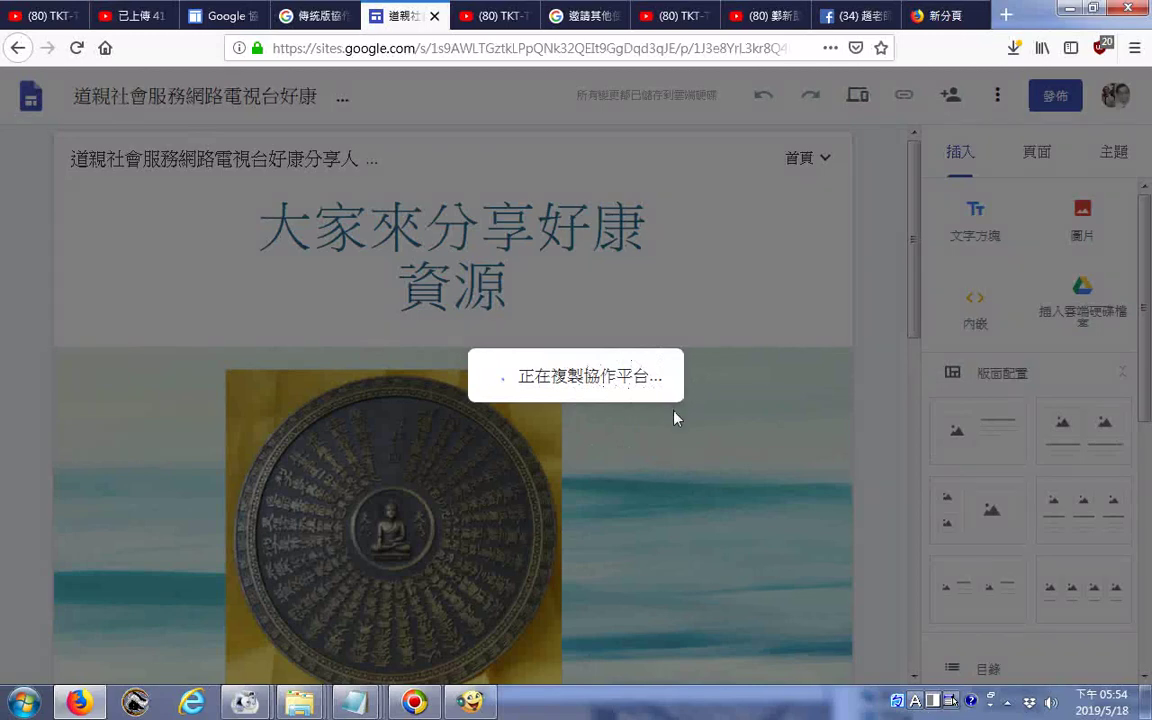
pyautogui.scroll(-2, 646, 399)
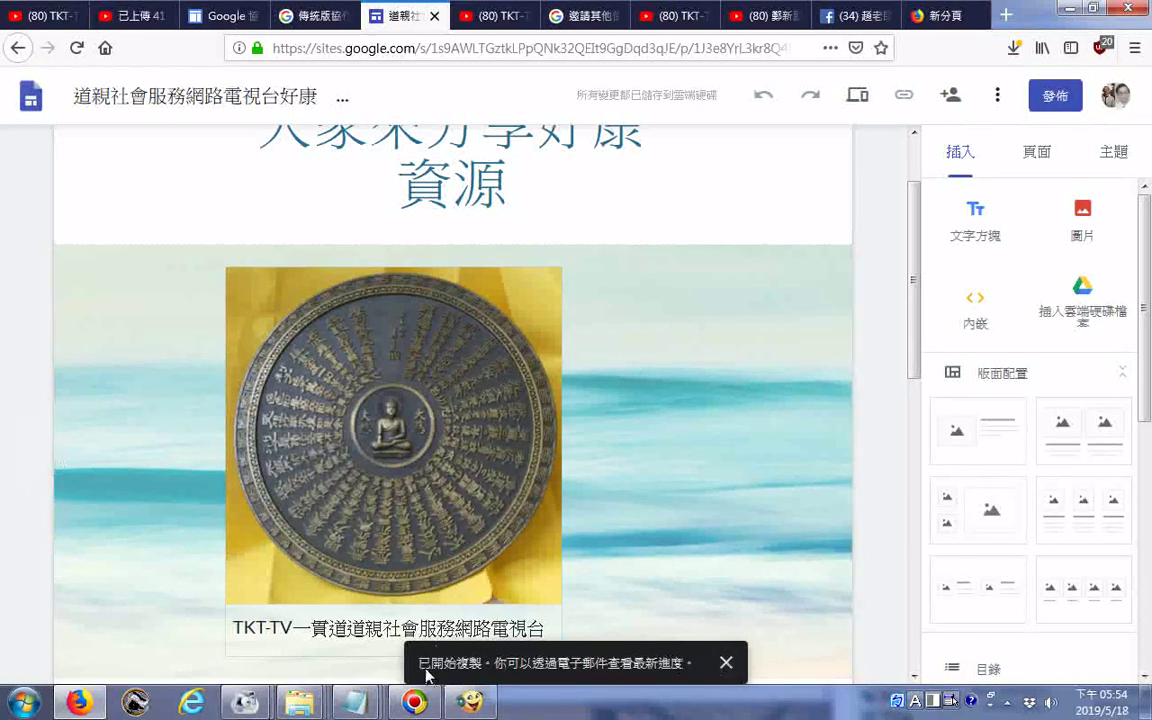
# - Copy the notice 已開始複製。你可以透過電子郵件查看最新進度 and paste it into a new Notepad document
pyautogui.moveTo(425, 669); pyautogui.dragTo(676, 668)
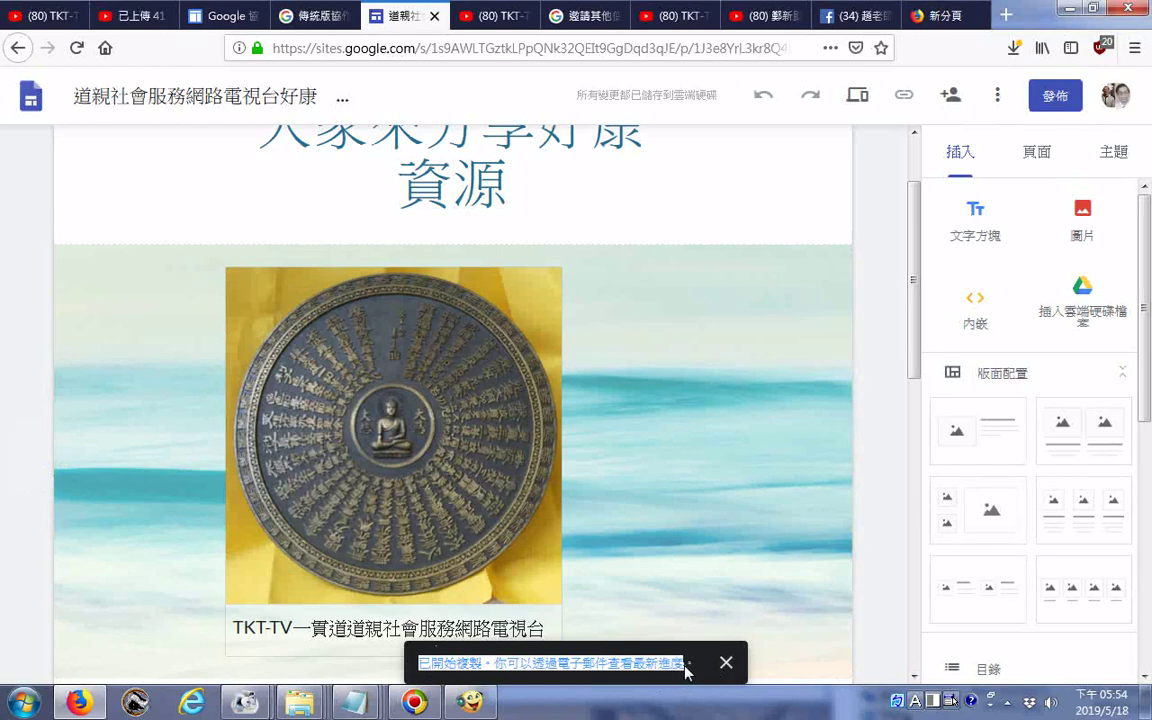
pyautogui.rightClick(676, 668)
pyautogui.click(733, 512)
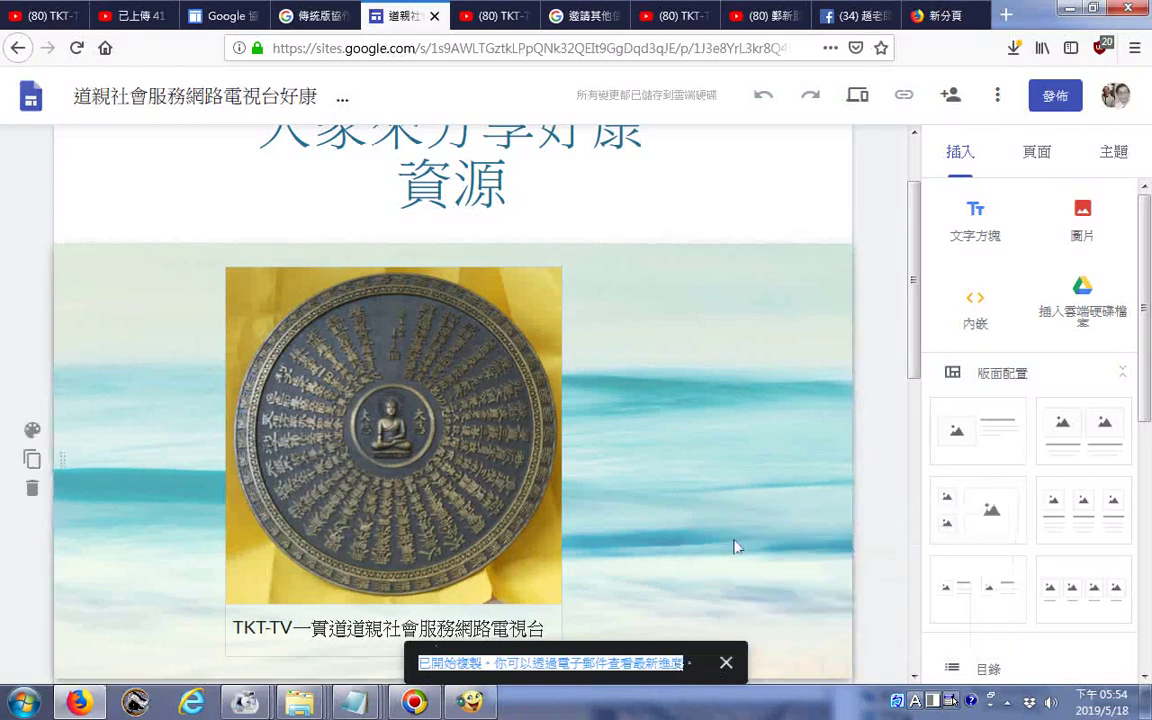
pyautogui.click(45, 710)
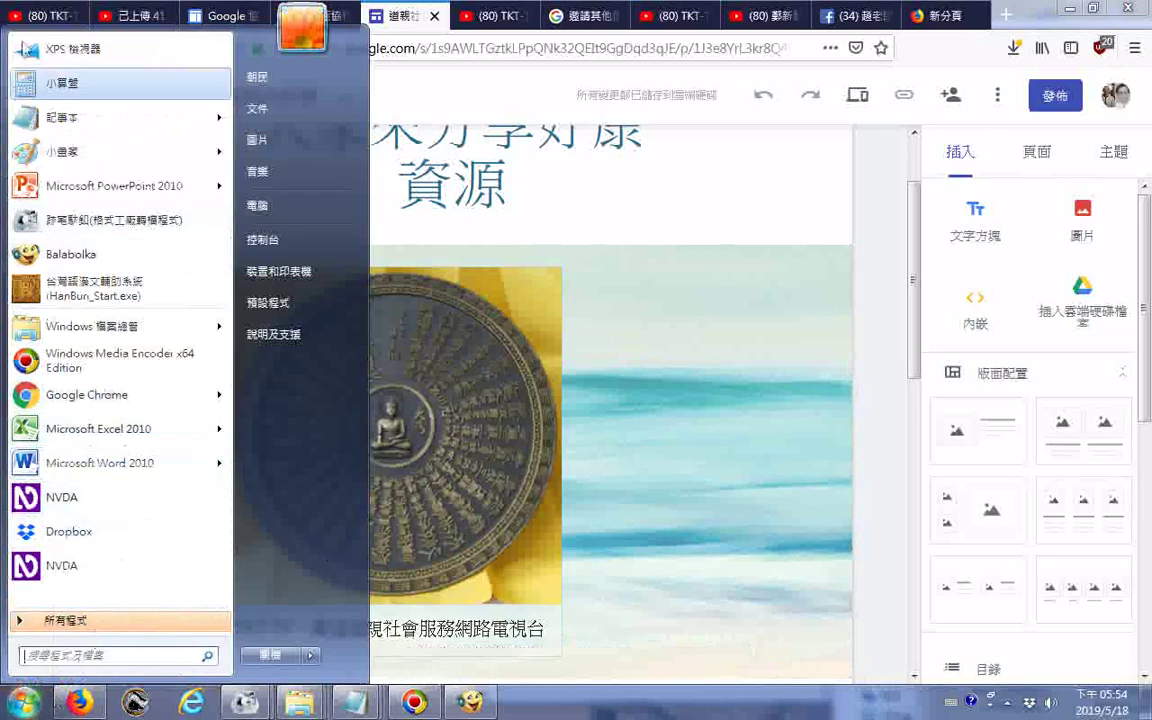
pyautogui.click(62, 112)
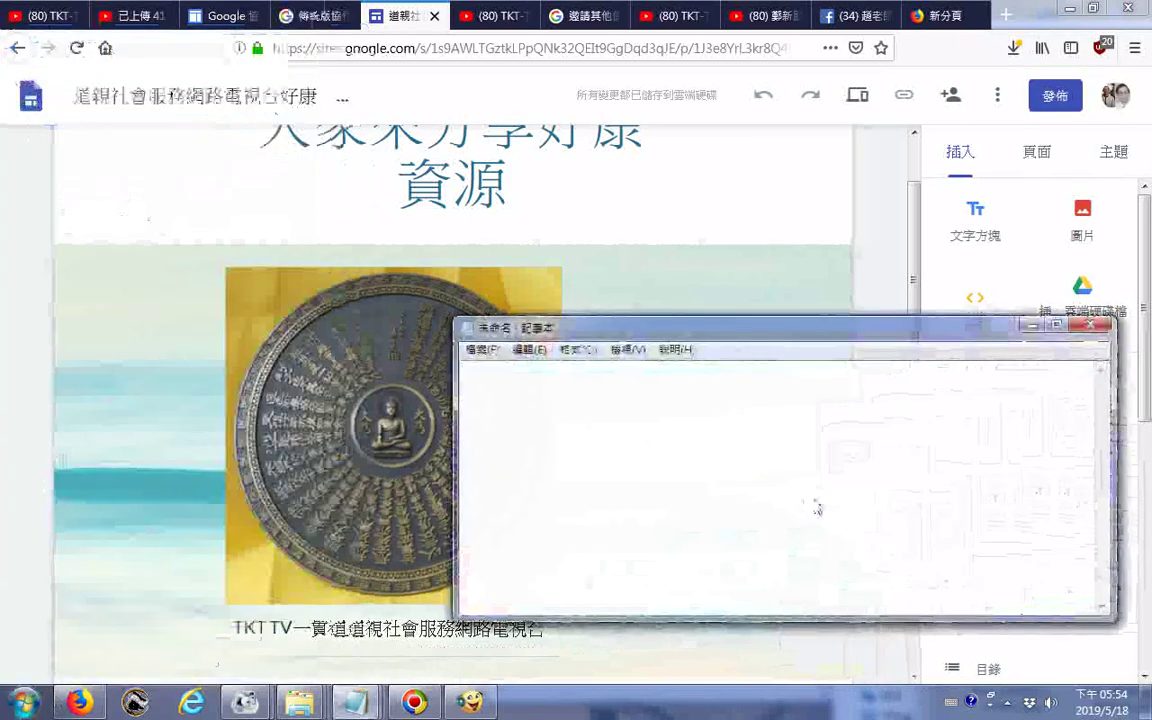
pyautogui.rightClick(815, 505)
pyautogui.click(830, 269)
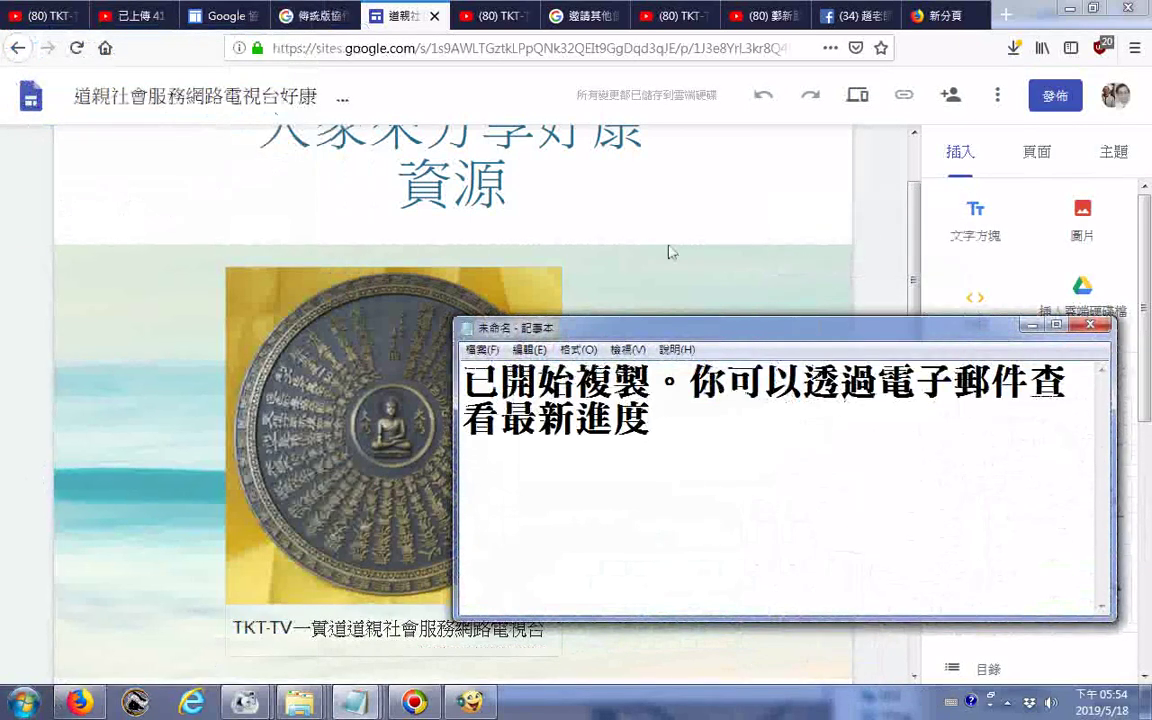
# - Add the site's editing URL from the browser below the notice in Notepad, and minimize the note
pyautogui.click(535, 47)
pyautogui.rightClick(535, 47)
pyautogui.click(633, 150)
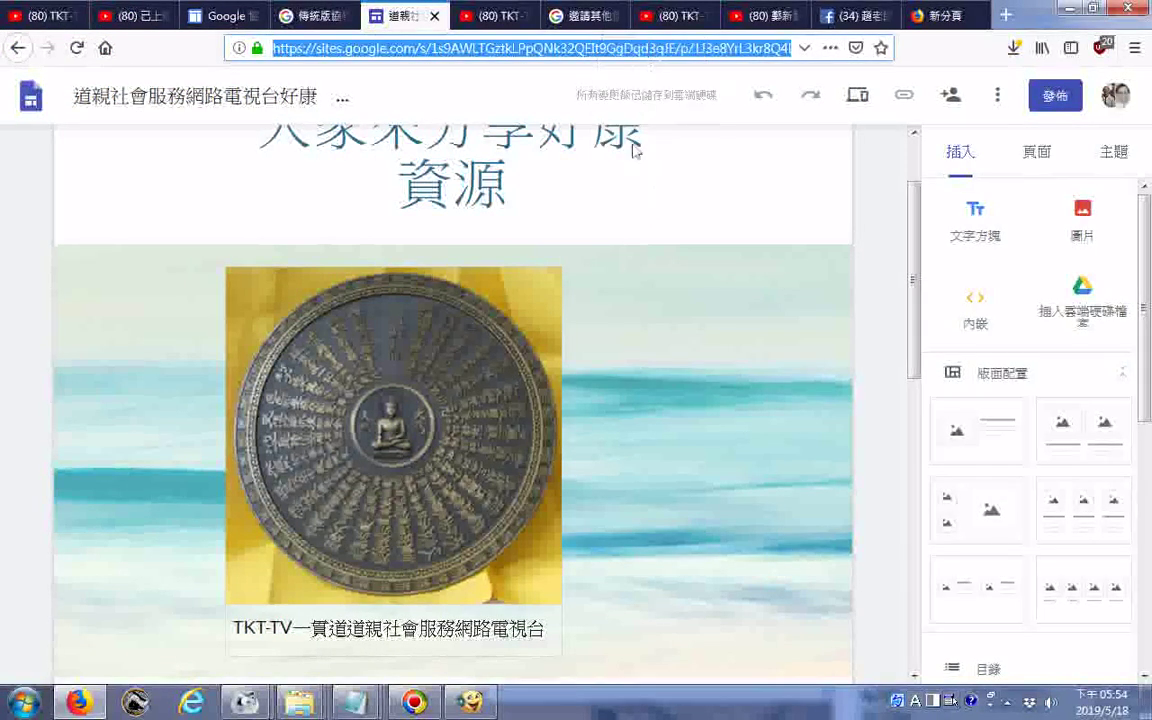
pyautogui.moveTo(354, 702)
pyautogui.click(705, 615)
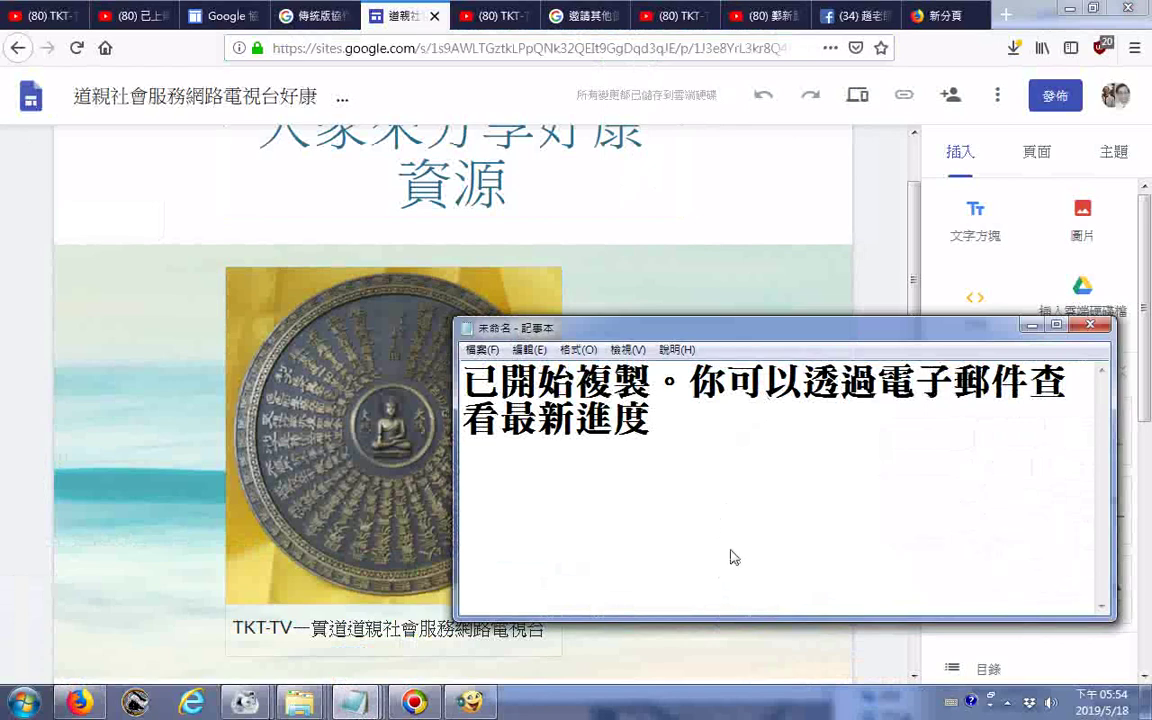
pyautogui.rightClick(758, 514)
pyautogui.click(826, 341)
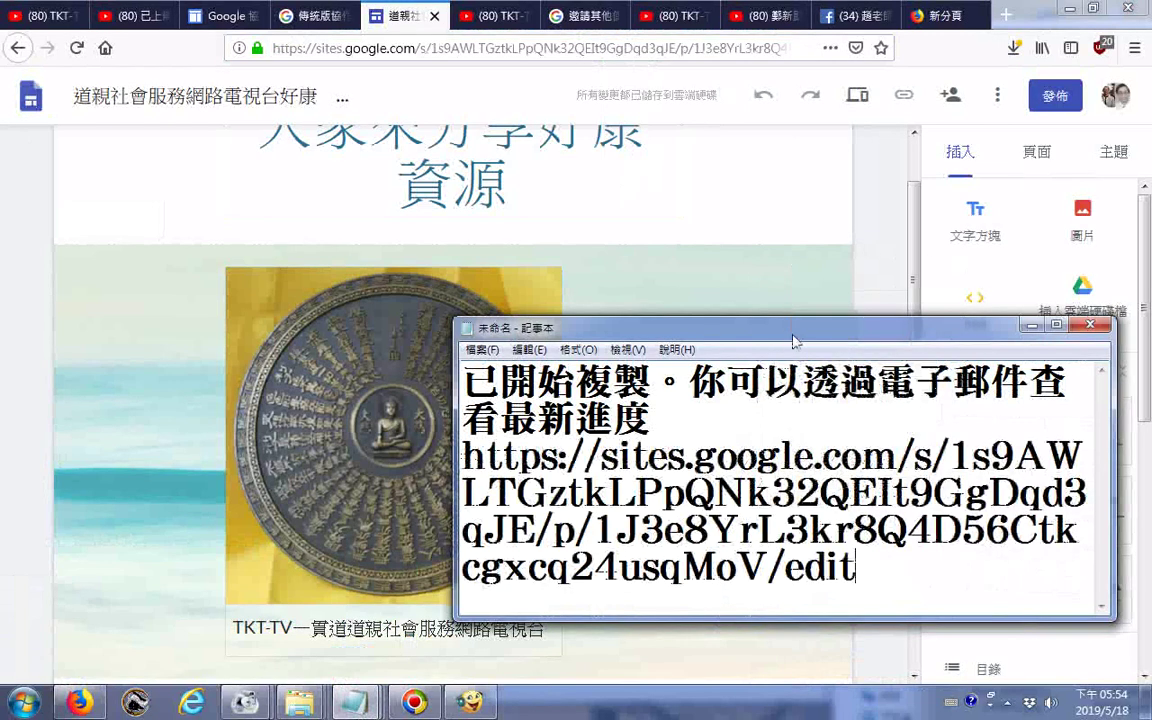
pyautogui.click(1031, 324)
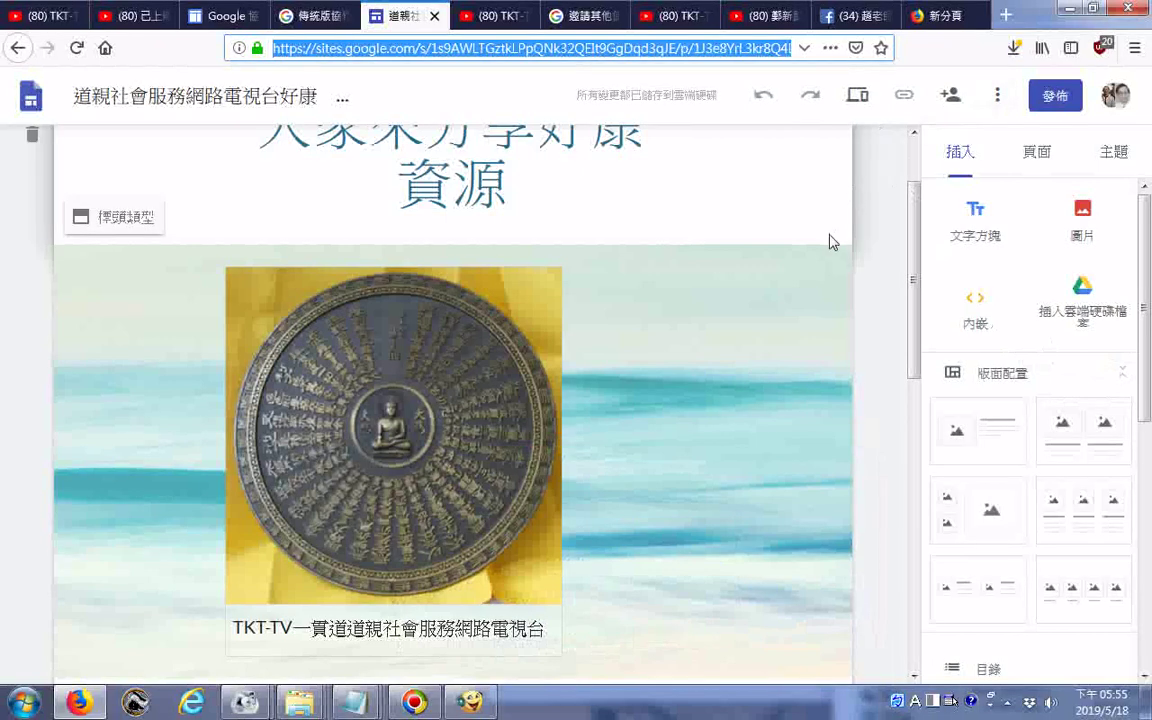
pyautogui.click(1050, 100)
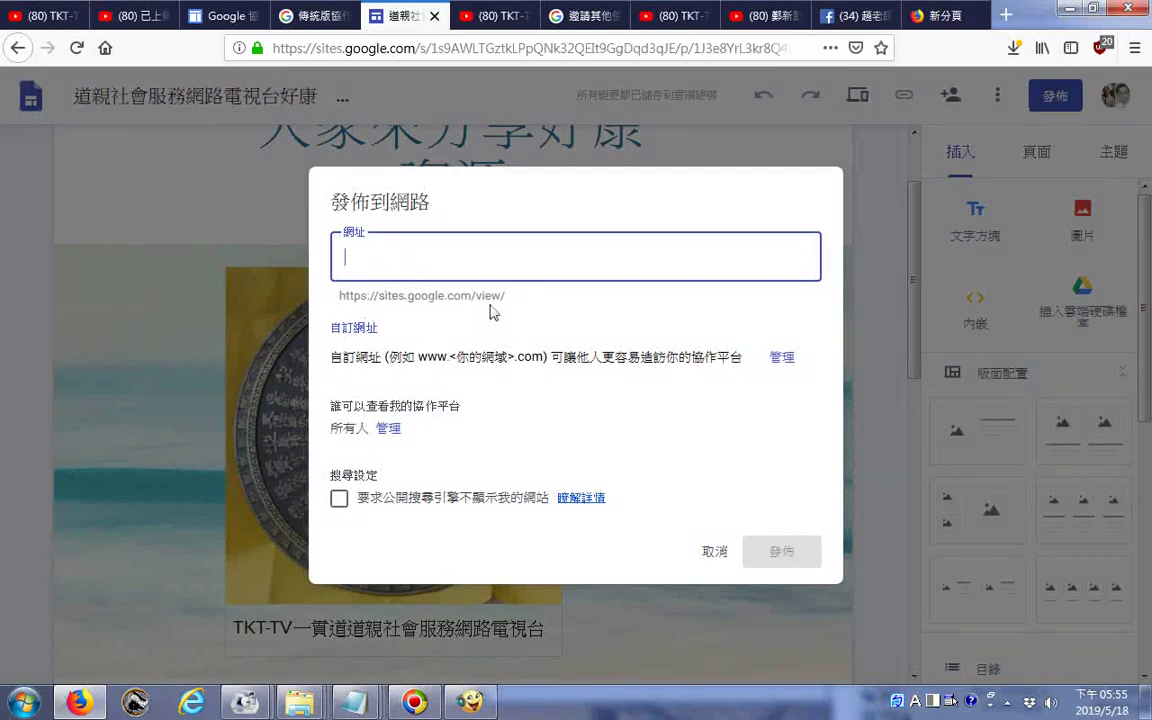
pyautogui.click(388, 286)
pyautogui.click(378, 266)
pyautogui.click(517, 306)
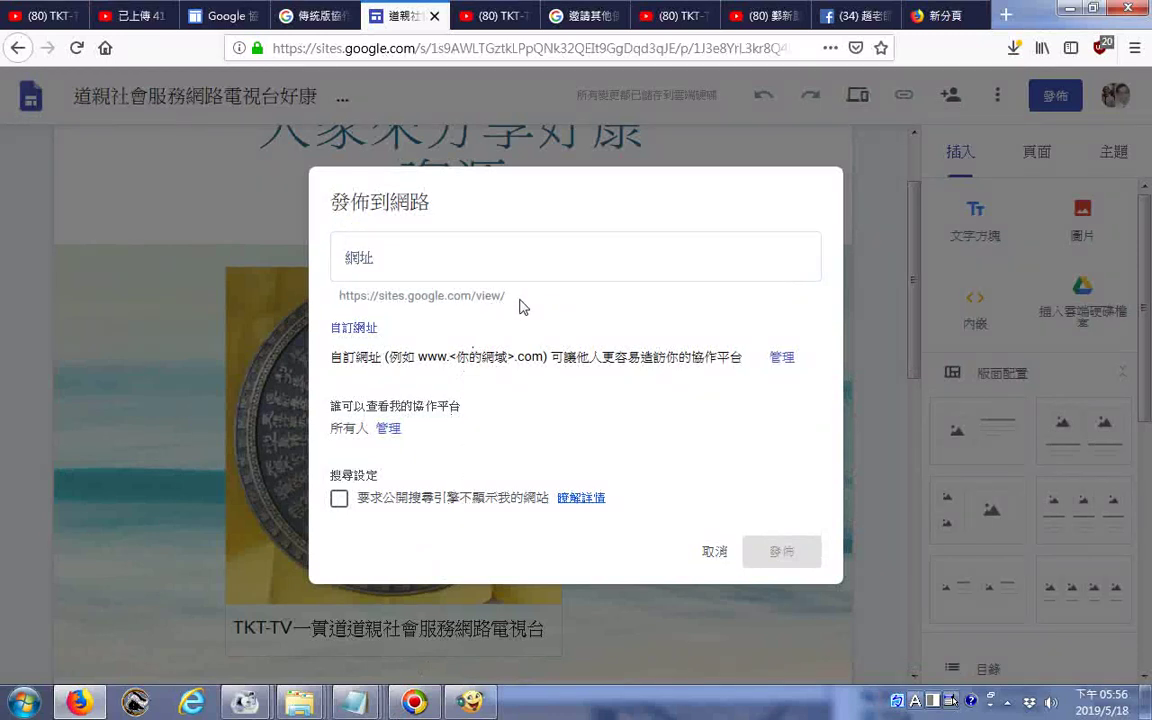
pyautogui.click(457, 279)
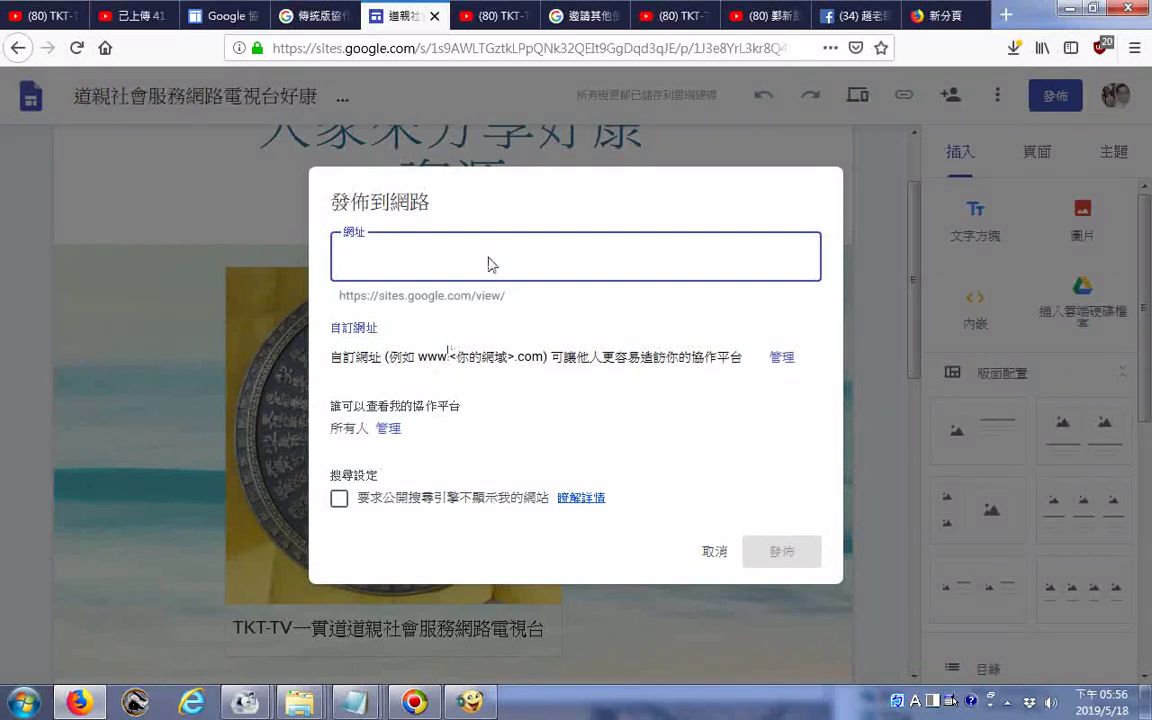
pyautogui.write('ht')
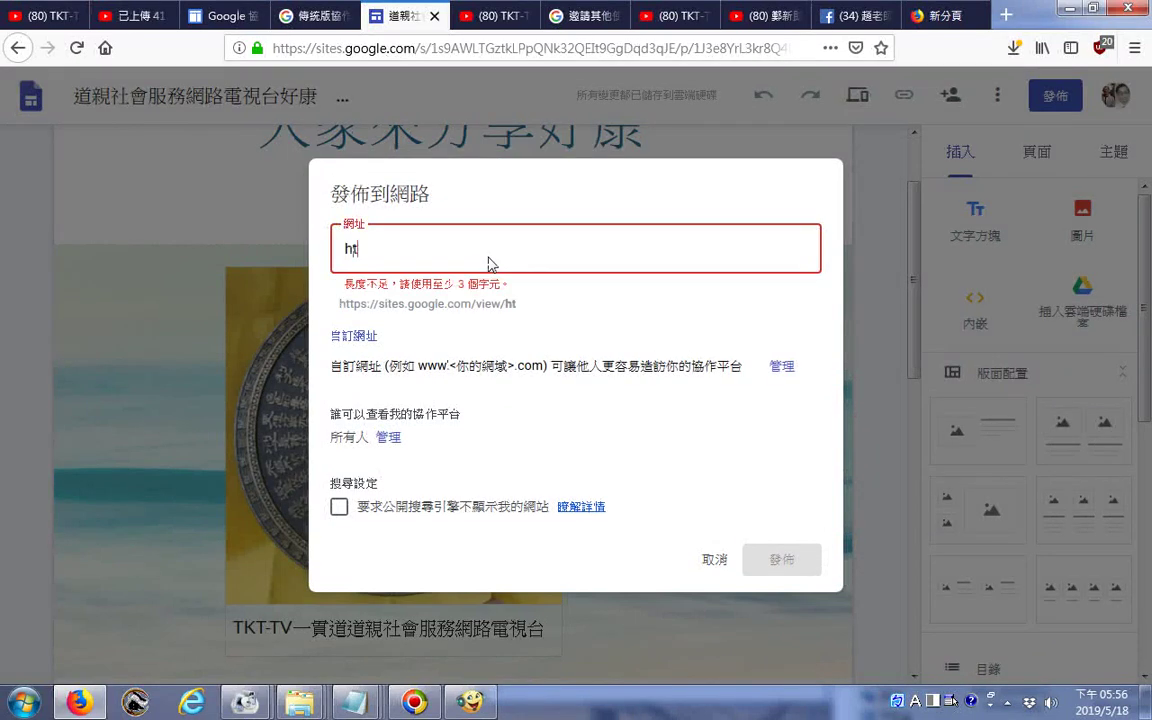
pyautogui.write('tp')
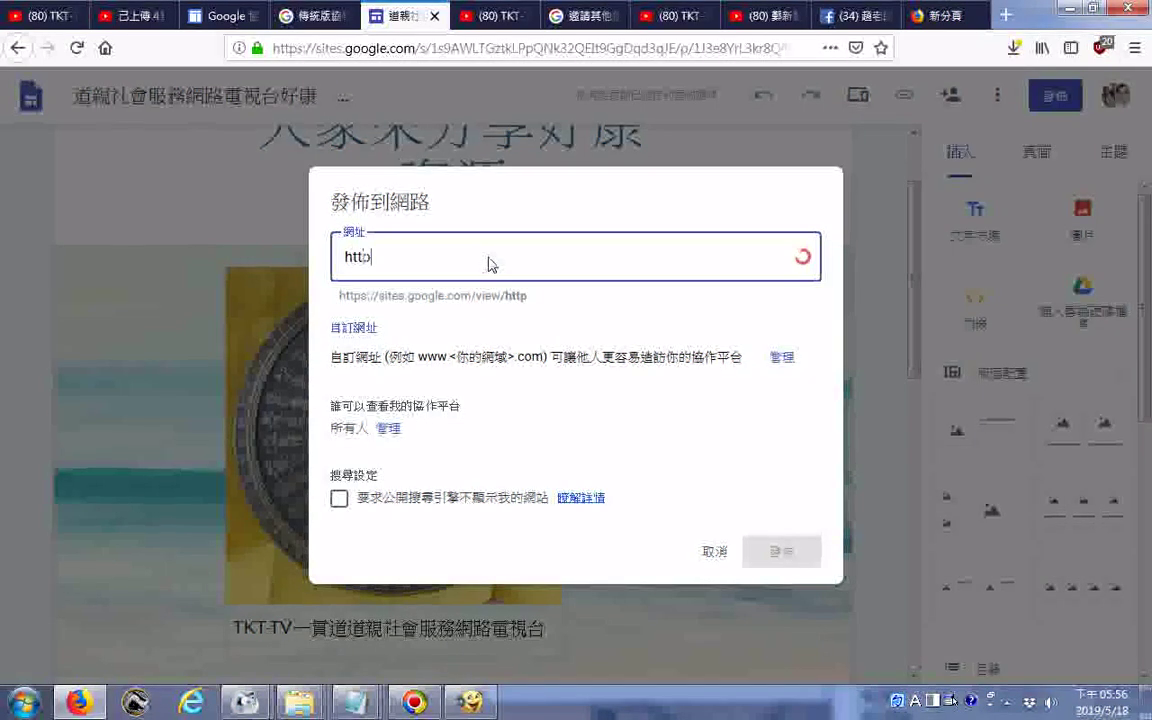
pyautogui.write('s')
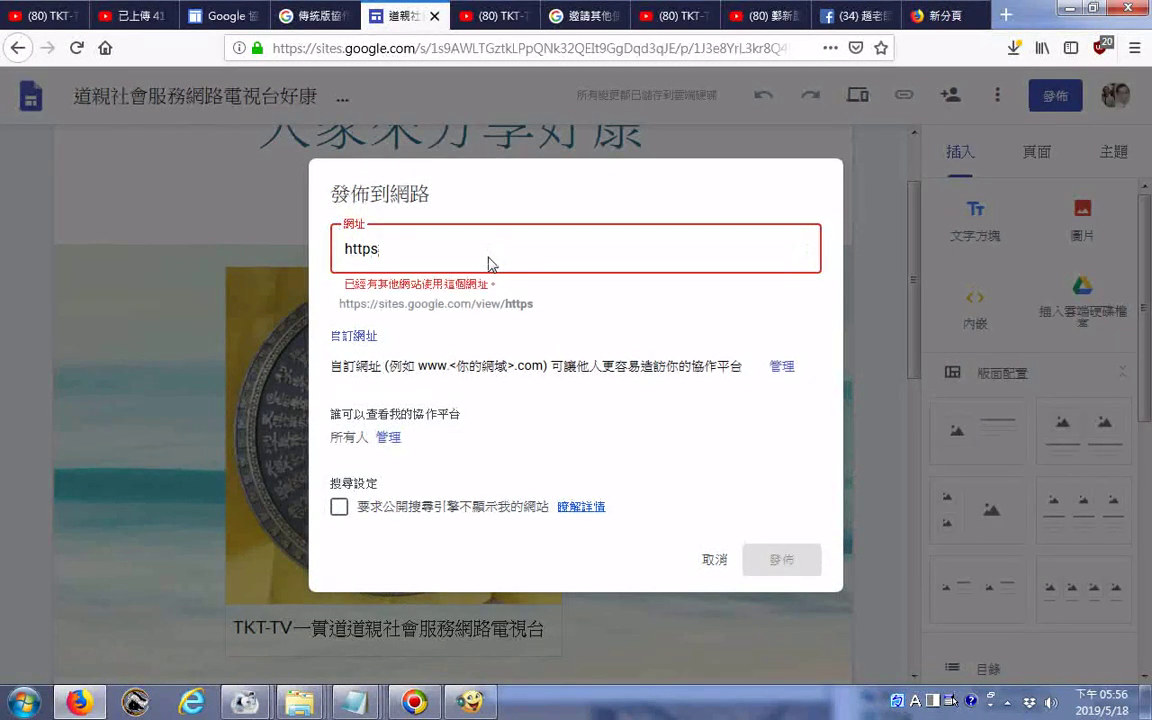
pyautogui.write('://')
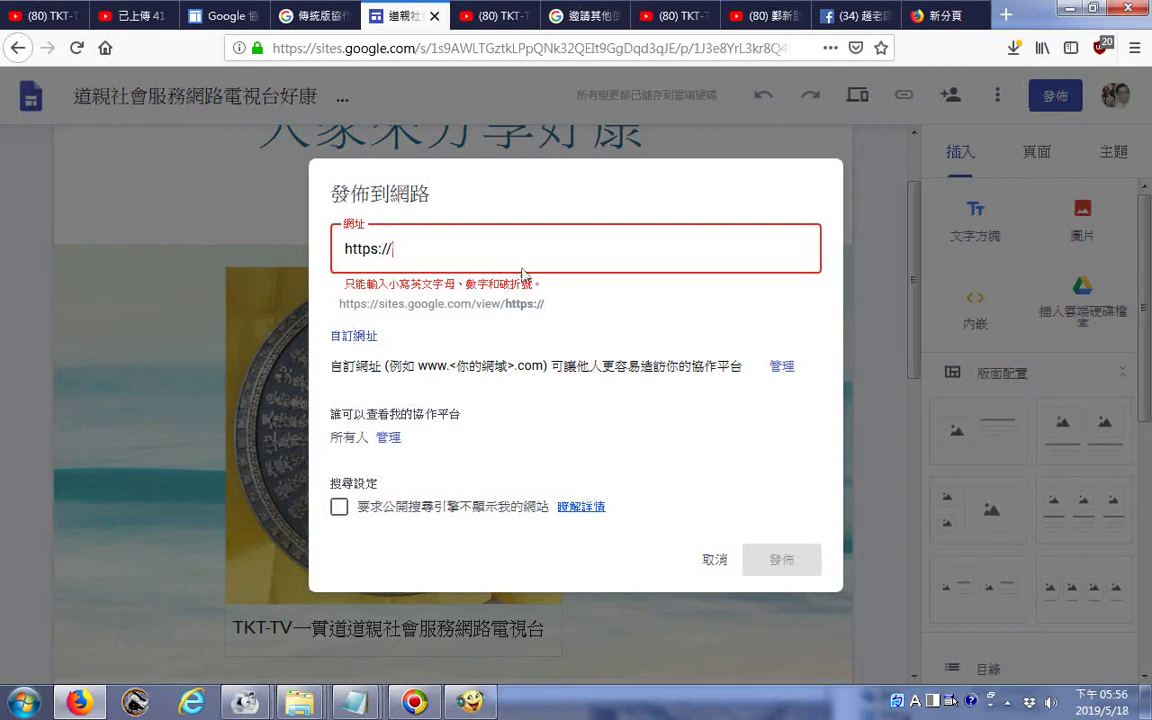
pyautogui.moveTo(505, 303); pyautogui.dragTo(251, 314)
pyautogui.hotkey('ctrl', 'c')
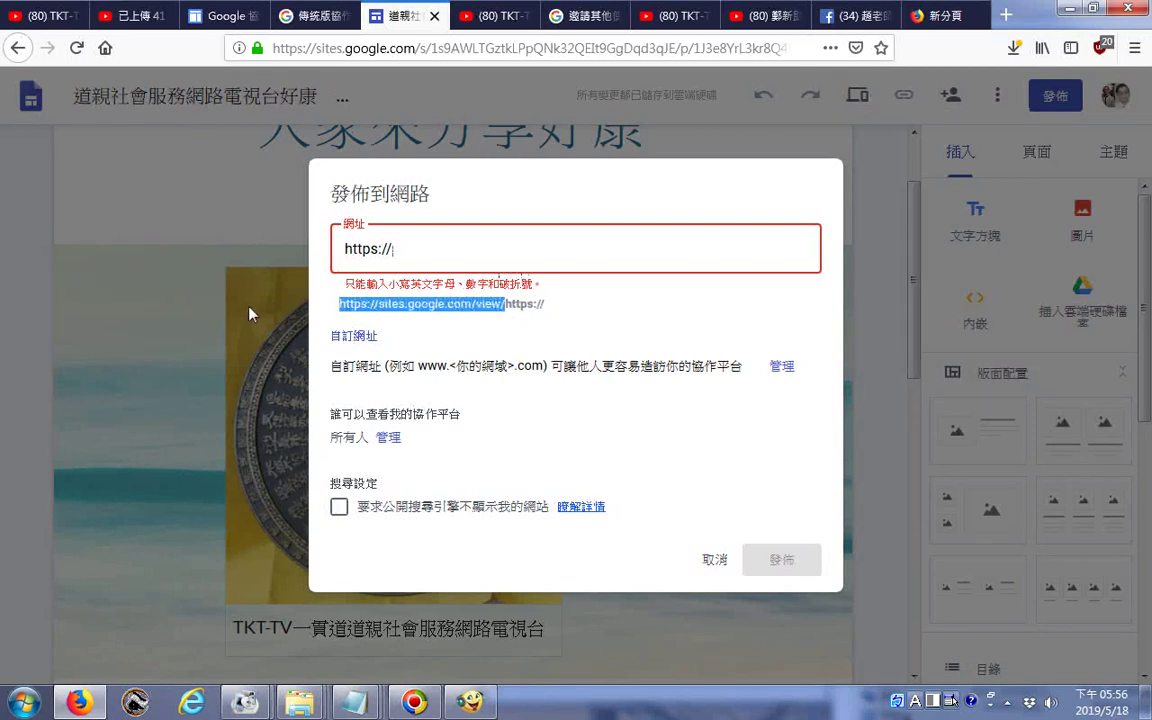
pyautogui.rightClick(393, 312)
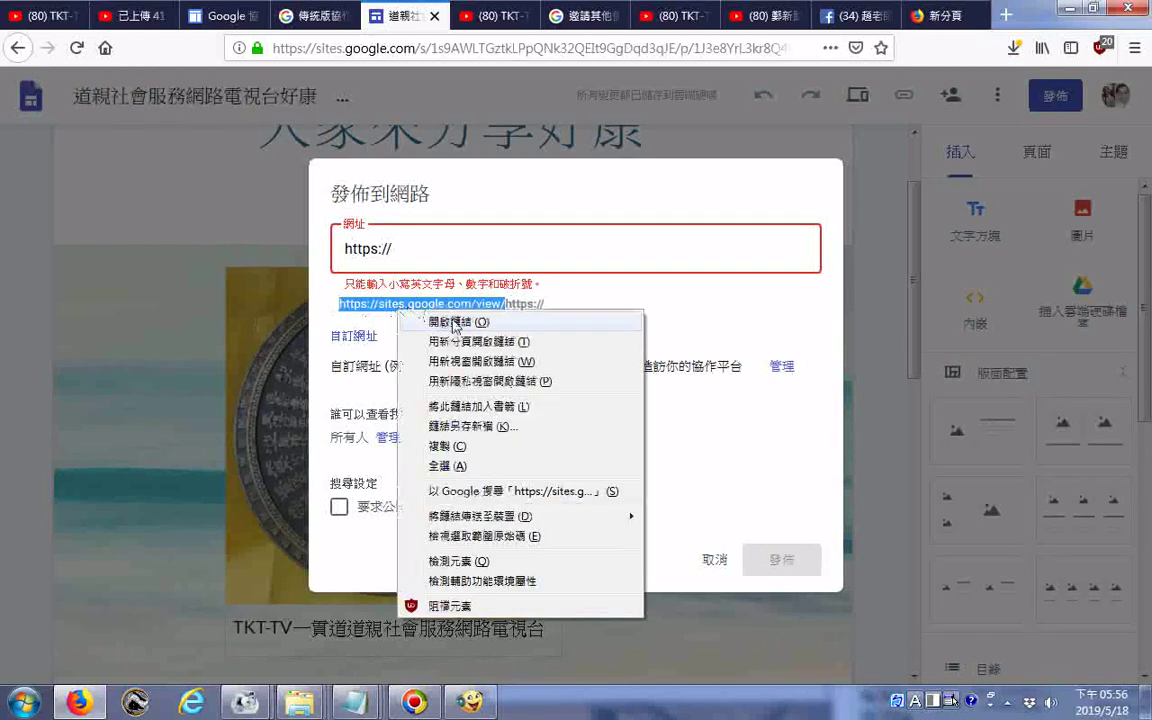
pyautogui.click(445, 446)
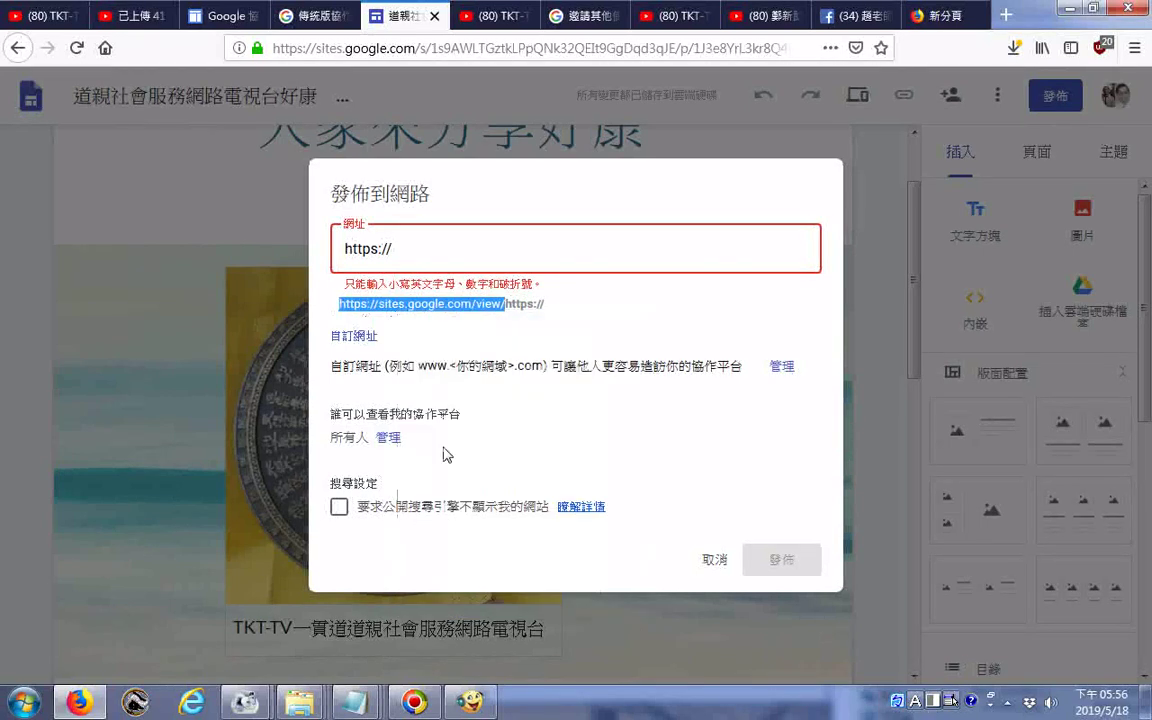
pyautogui.click(465, 278)
pyautogui.click(428, 264)
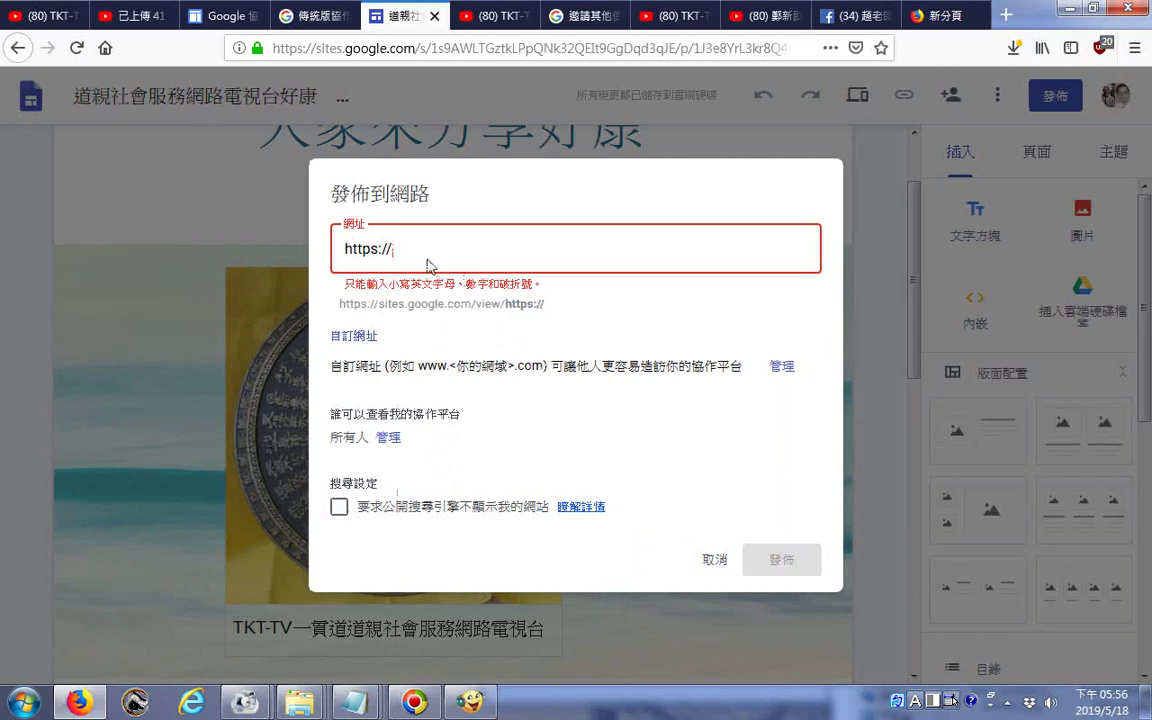
pyautogui.press('BackSpace')
pyautogui.press('BackSpace')
pyautogui.press('BackSpace')
pyautogui.press('BackSpace')
pyautogui.press('BackSpace')
pyautogui.press('BackSpace')
pyautogui.press('BackSpace')
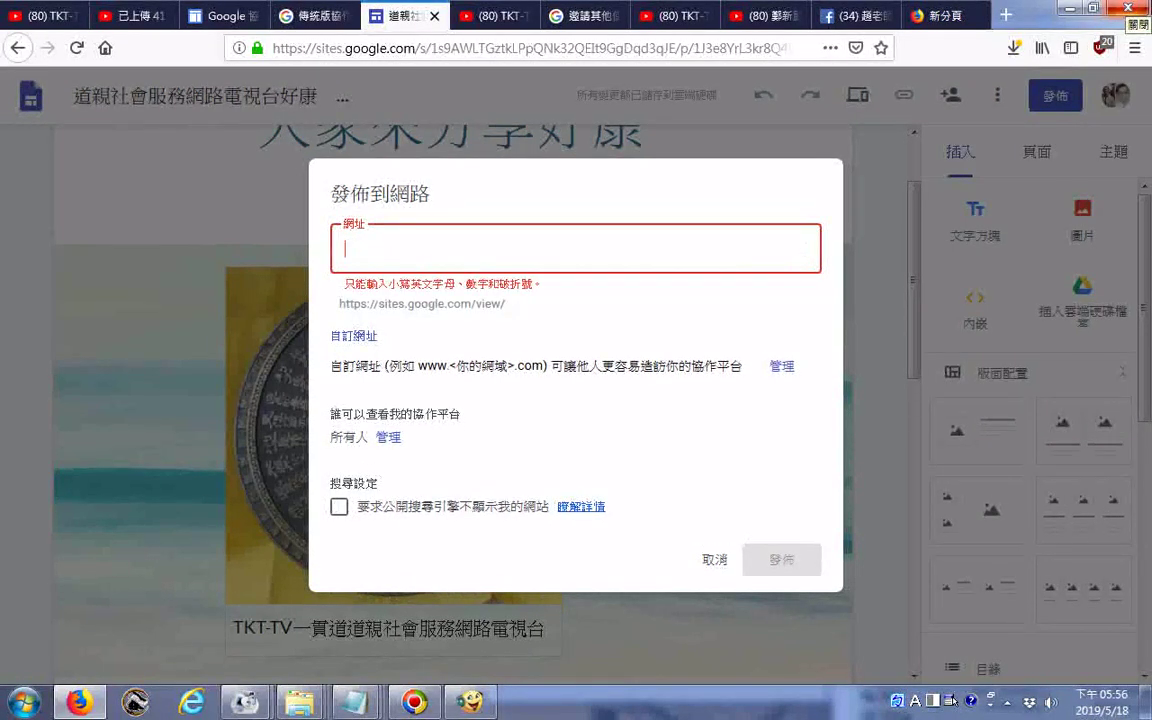
pyautogui.hotkey('ctrl', 'v')
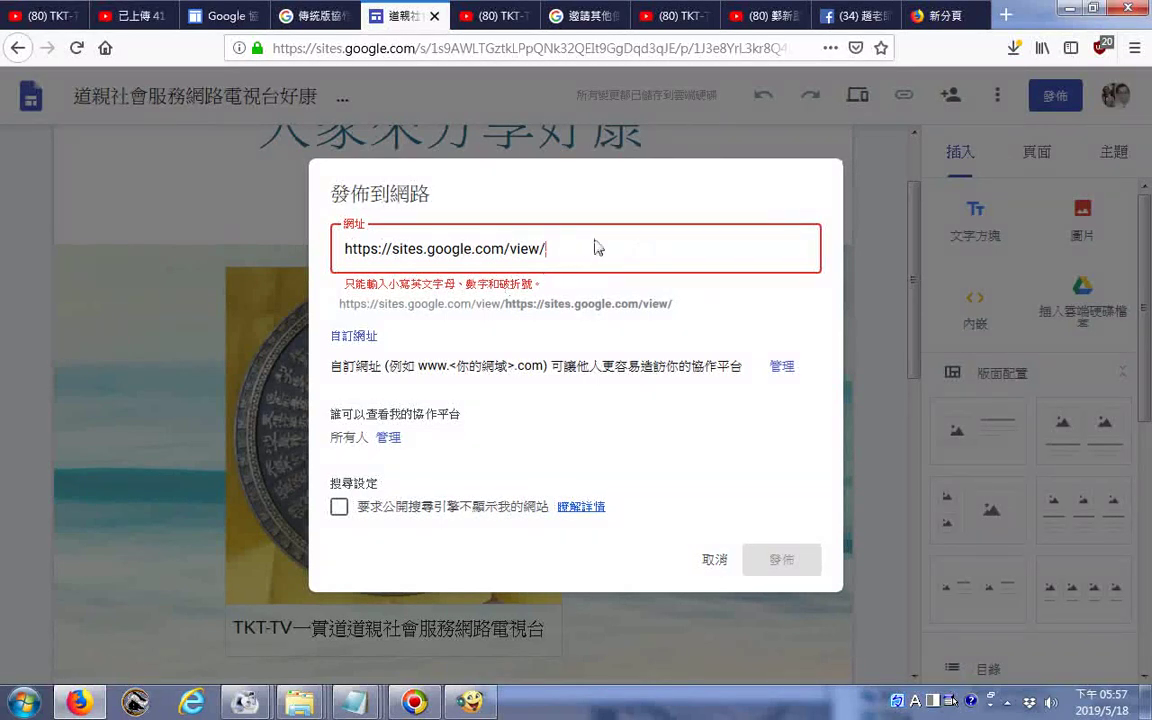
# - Clear the web address, copy the prefix shown beneath it again, and cancel publishing
pyautogui.moveTo(597, 247); pyautogui.dragTo(266, 227)
pyautogui.press('BackSpace')
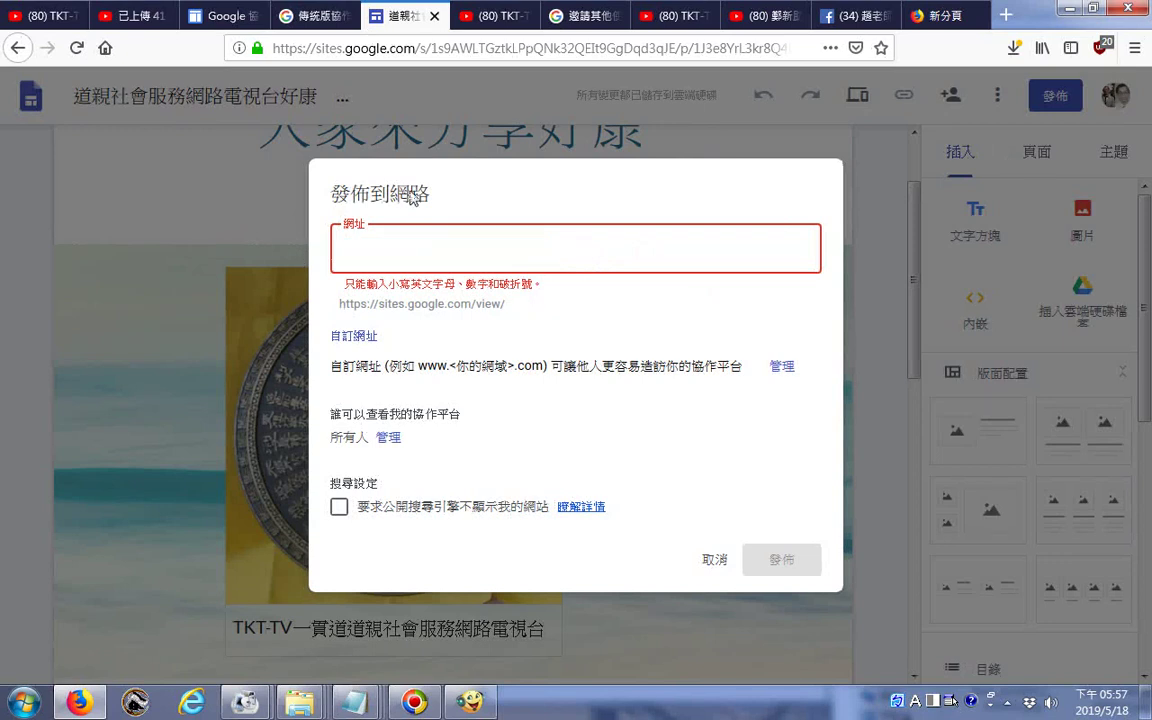
pyautogui.click(385, 316)
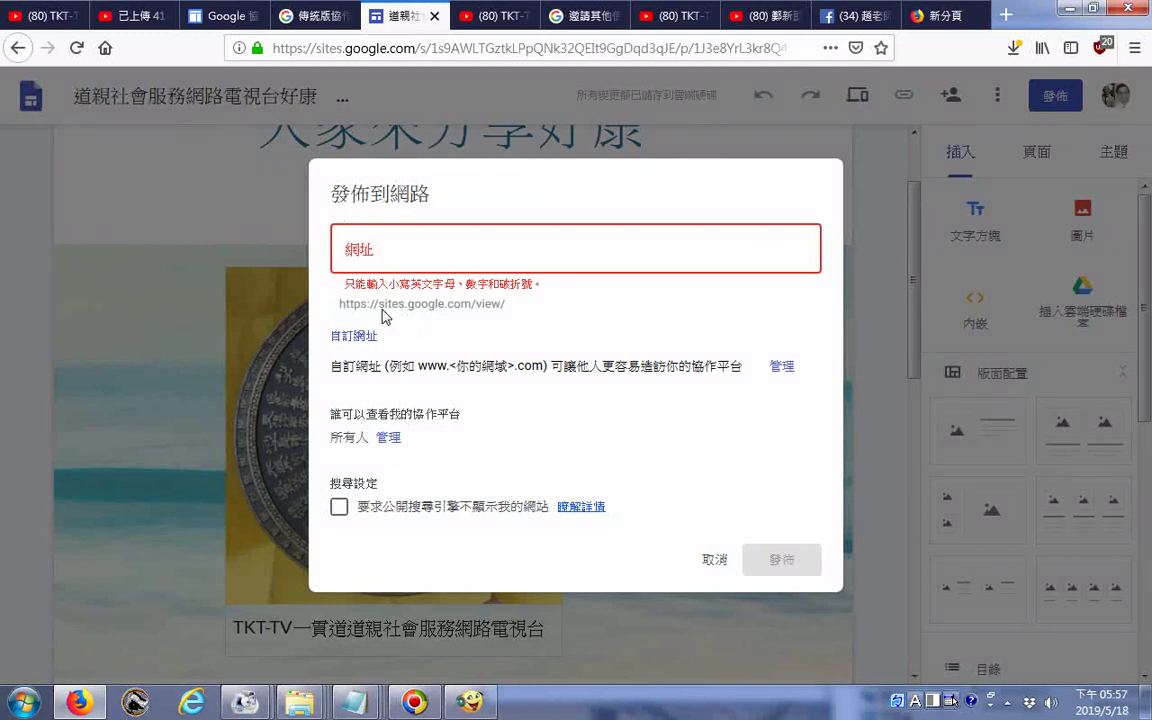
pyautogui.tripleClick(382, 310)
pyautogui.hotkey('ctrl', 'c')
pyautogui.doubleClick(382, 310)
pyautogui.click(707, 567)
pyautogui.click(716, 562)
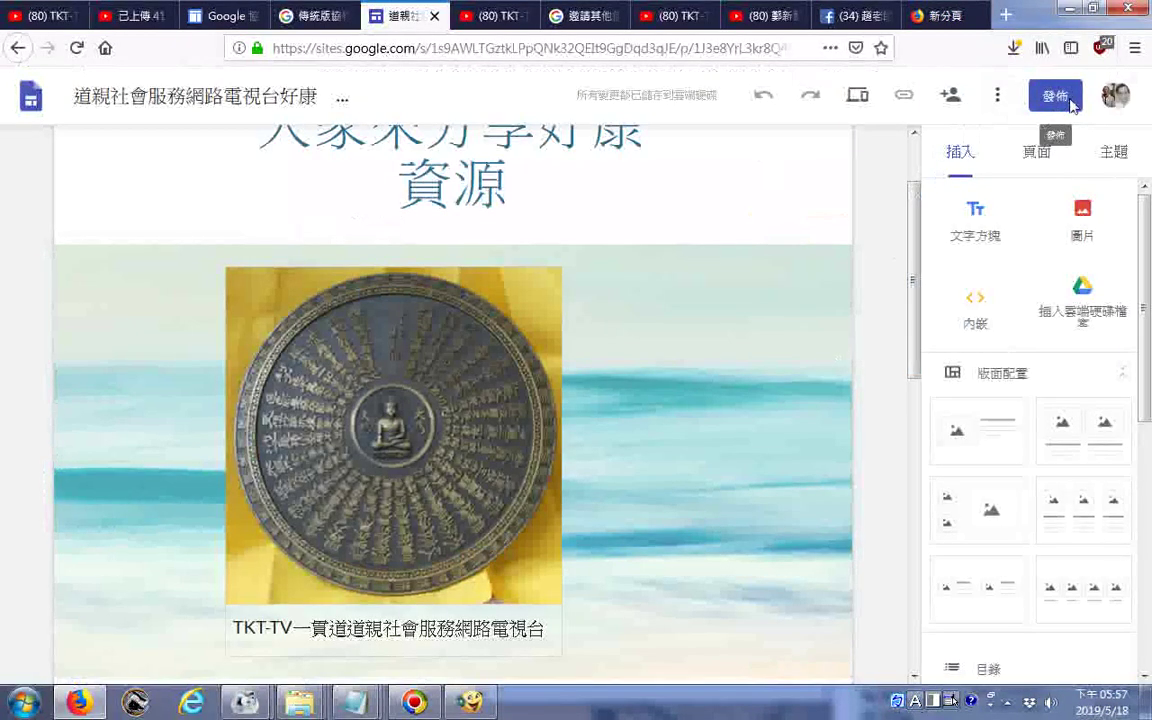
pyautogui.click(1073, 106)
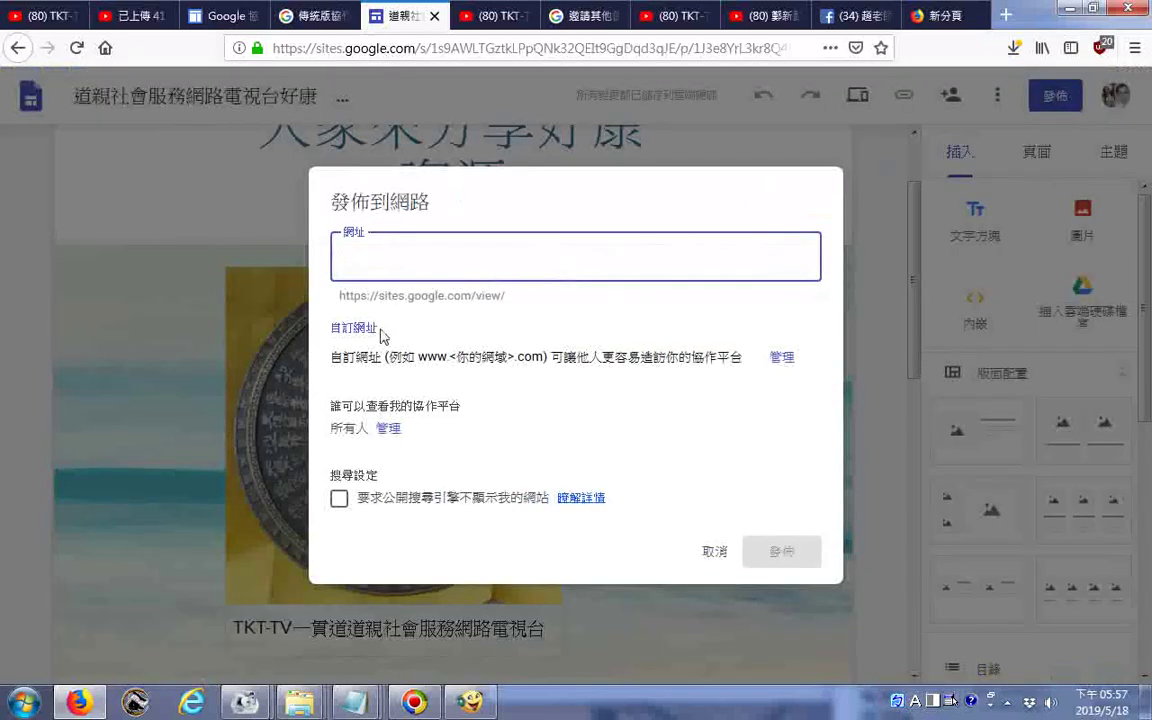
pyautogui.rightClick(394, 266)
pyautogui.click(441, 341)
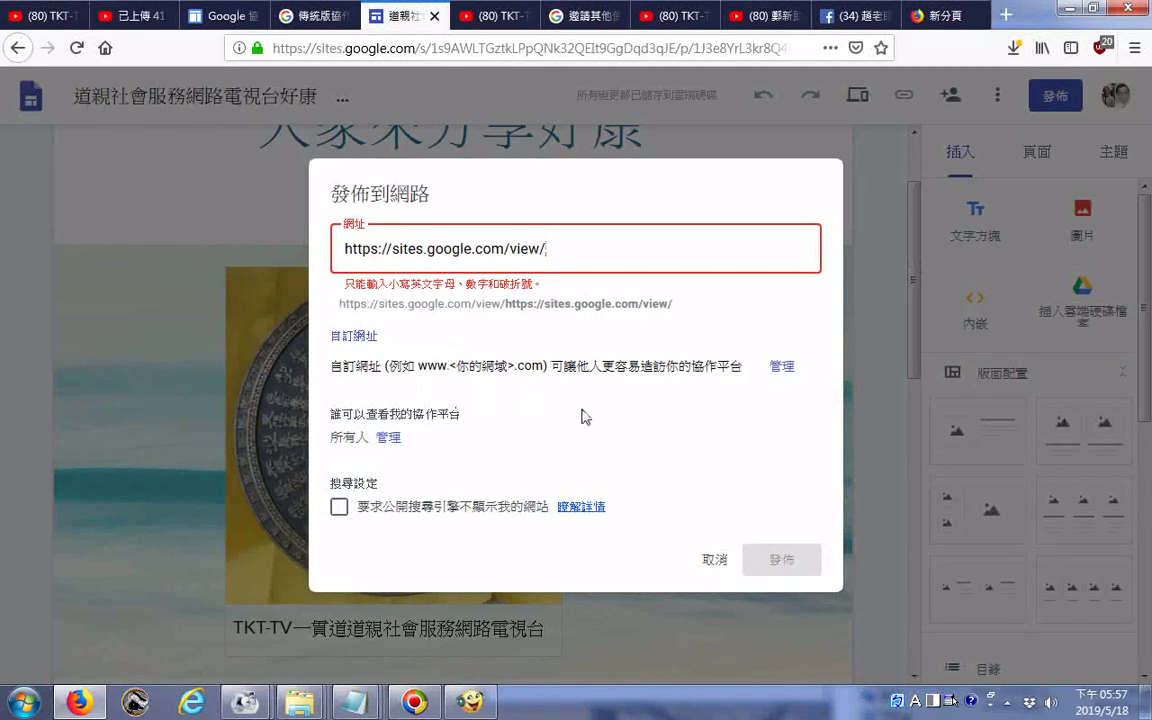
pyautogui.click(713, 565)
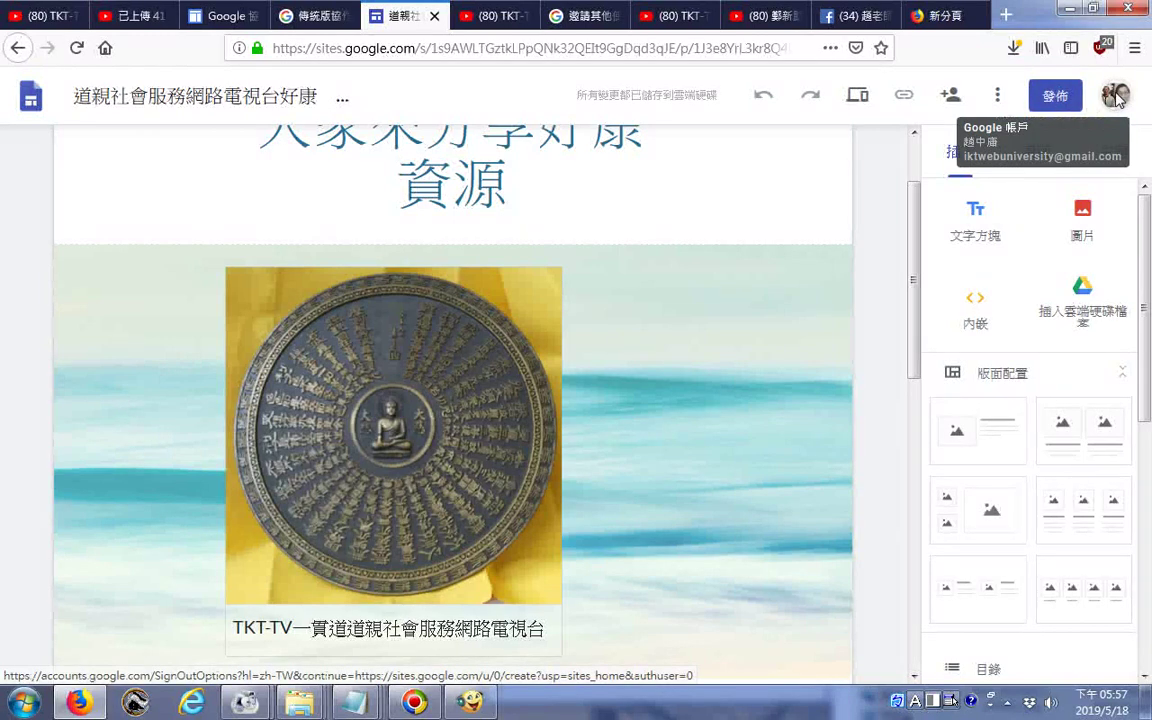
pyautogui.click(1050, 97)
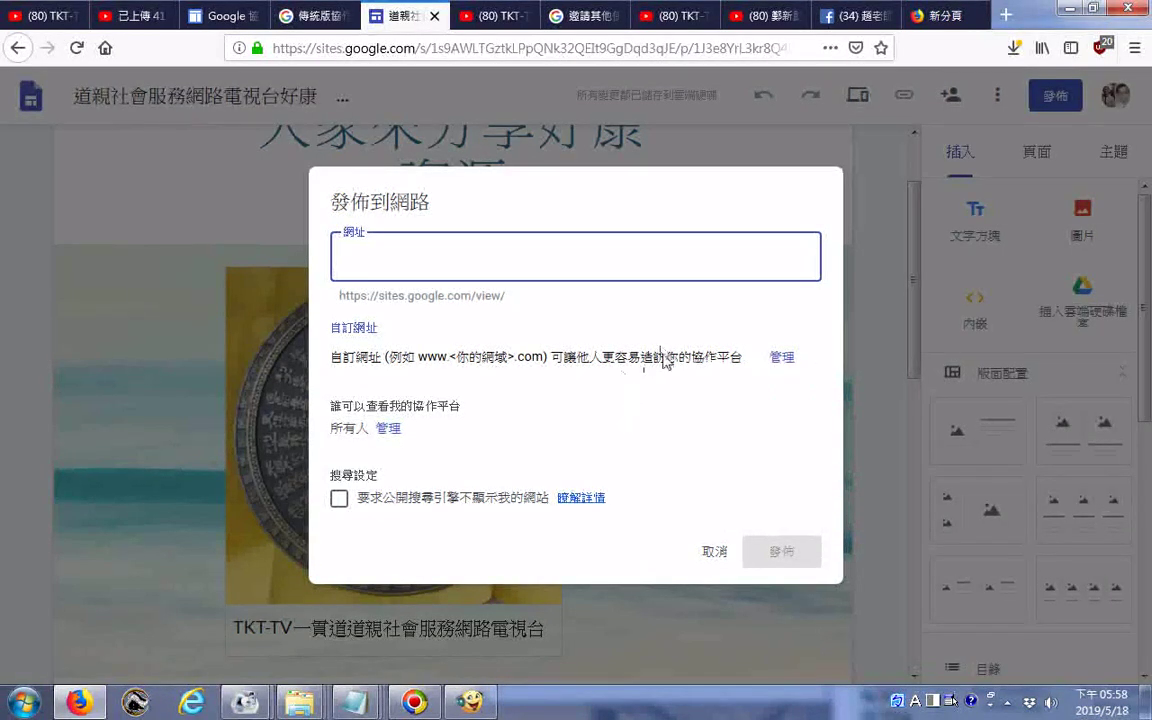
pyautogui.click(748, 449)
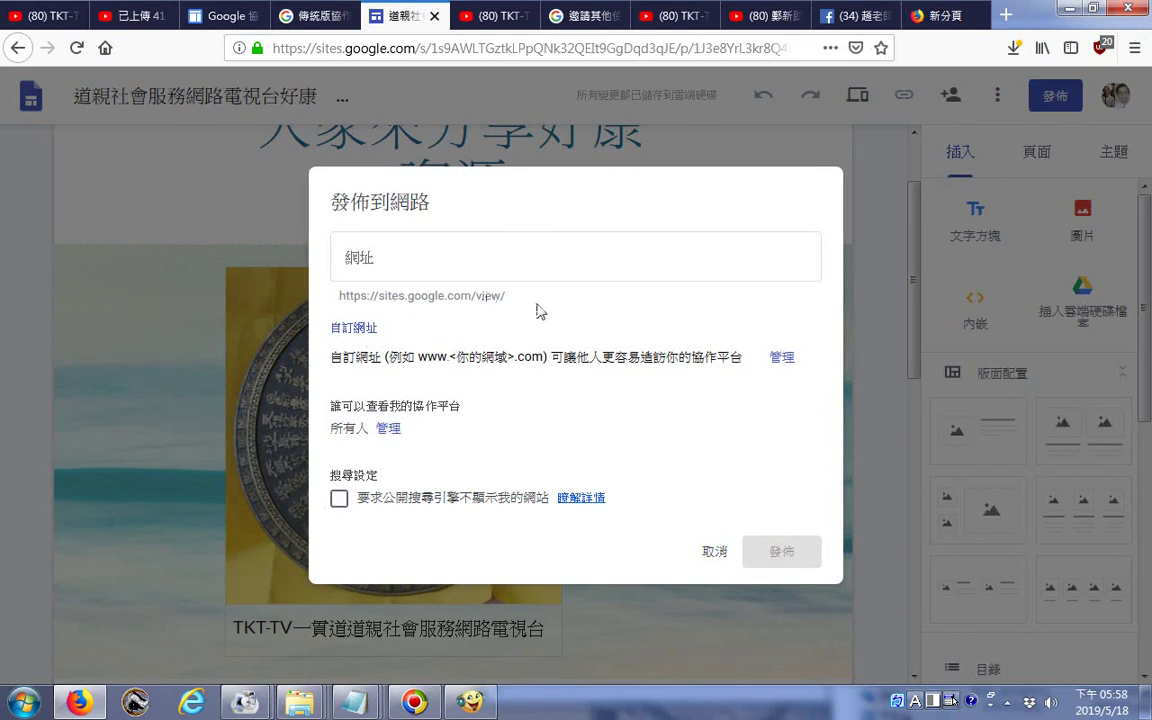
pyautogui.moveTo(527, 295); pyautogui.dragTo(66, 378)
pyautogui.click(337, 298)
pyautogui.click(354, 264)
pyautogui.rightClick(354, 268)
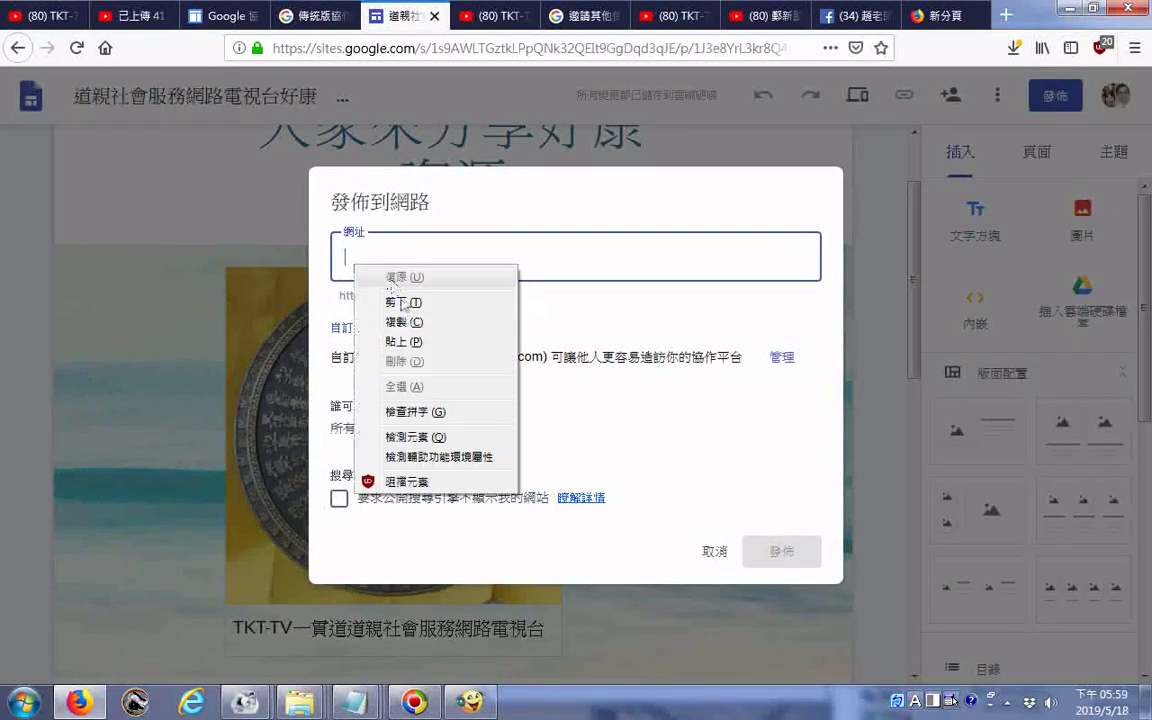
pyautogui.click(404, 341)
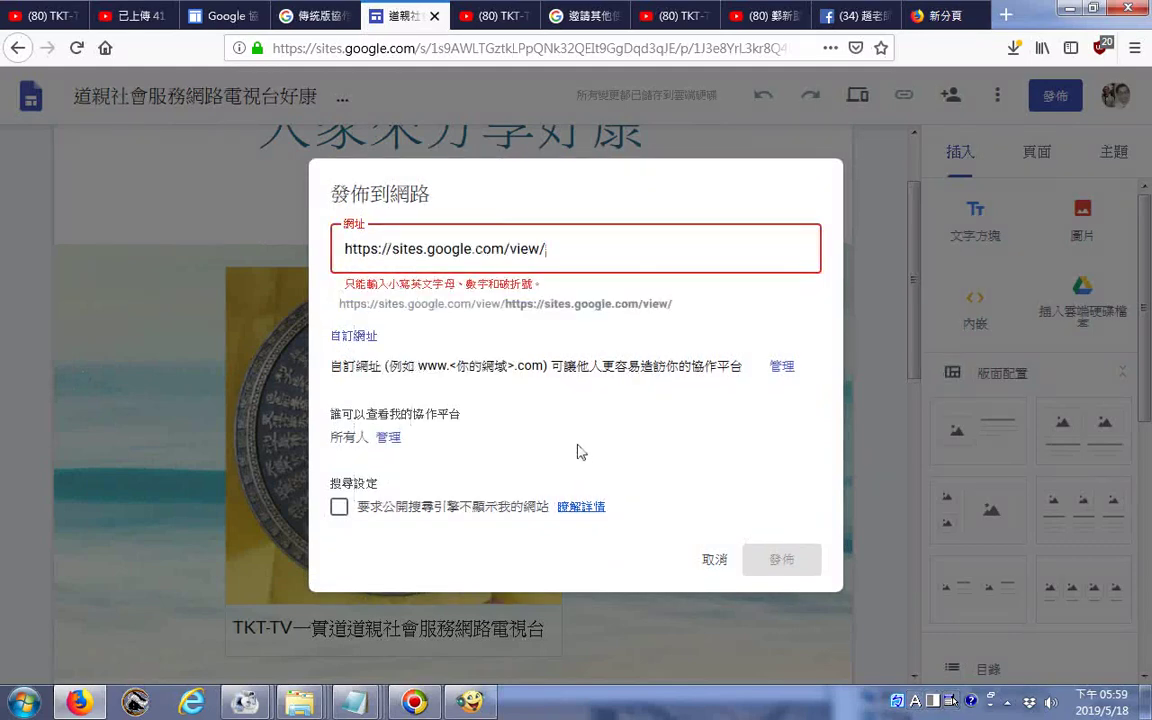
pyautogui.moveTo(392, 248); pyautogui.dragTo(2, 146)
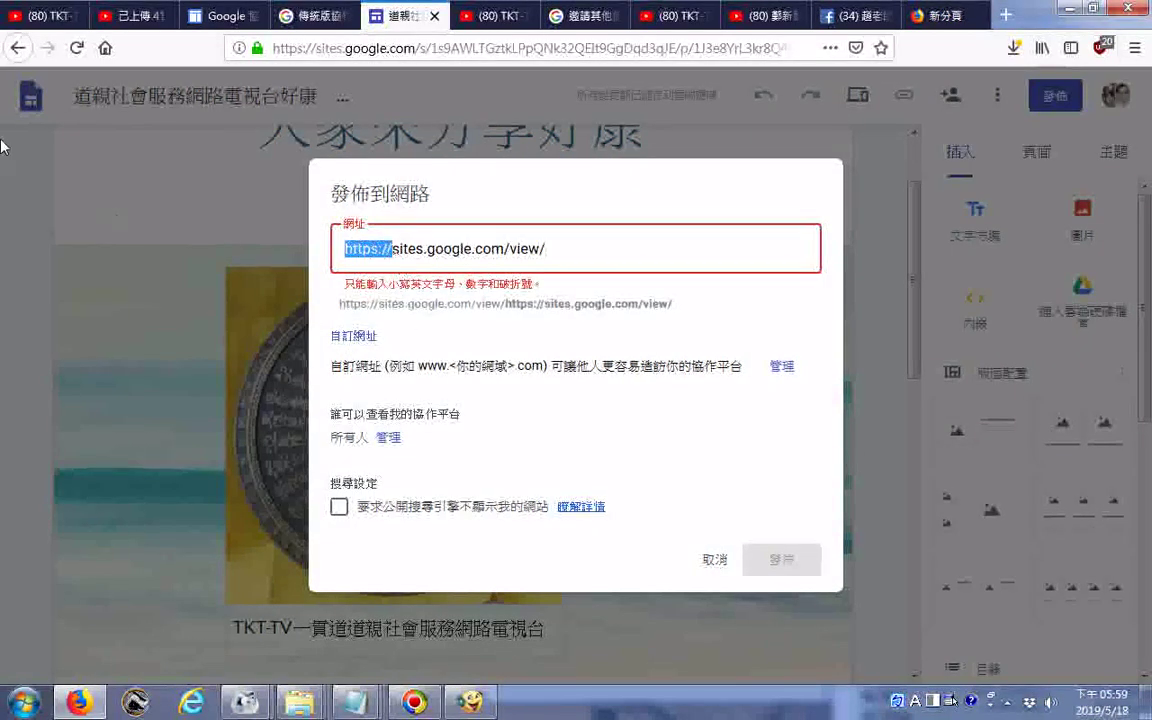
pyautogui.press('BackSpace')
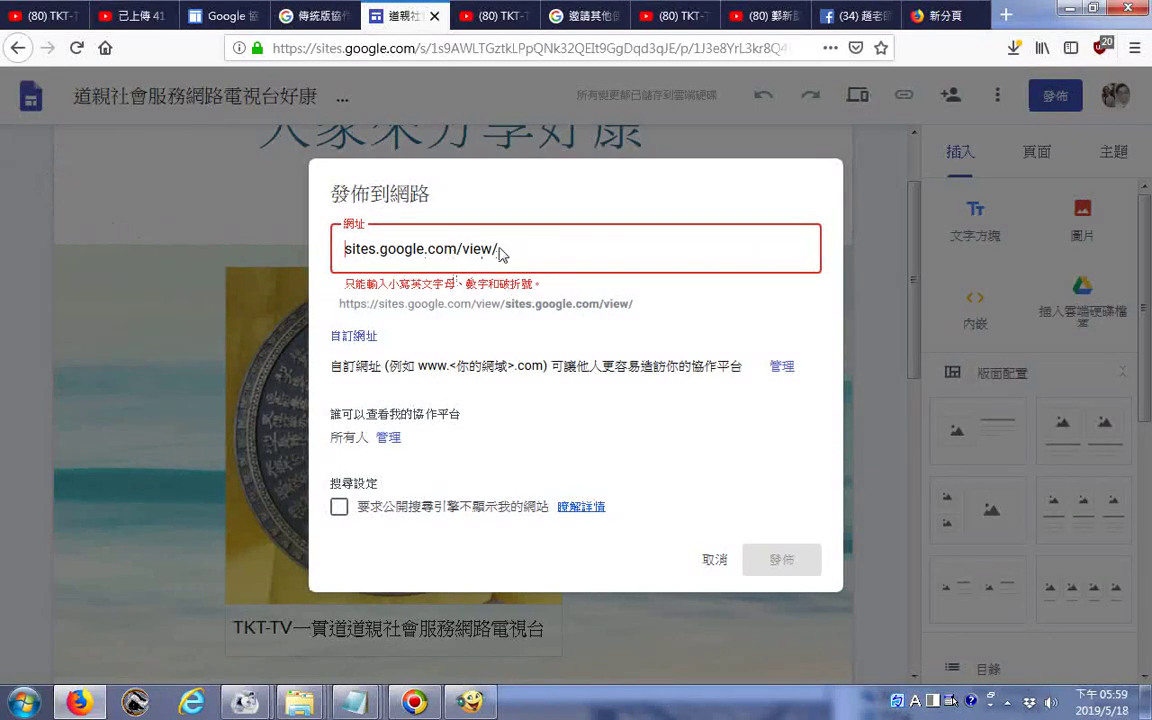
pyautogui.moveTo(500, 254); pyautogui.dragTo(376, 256)
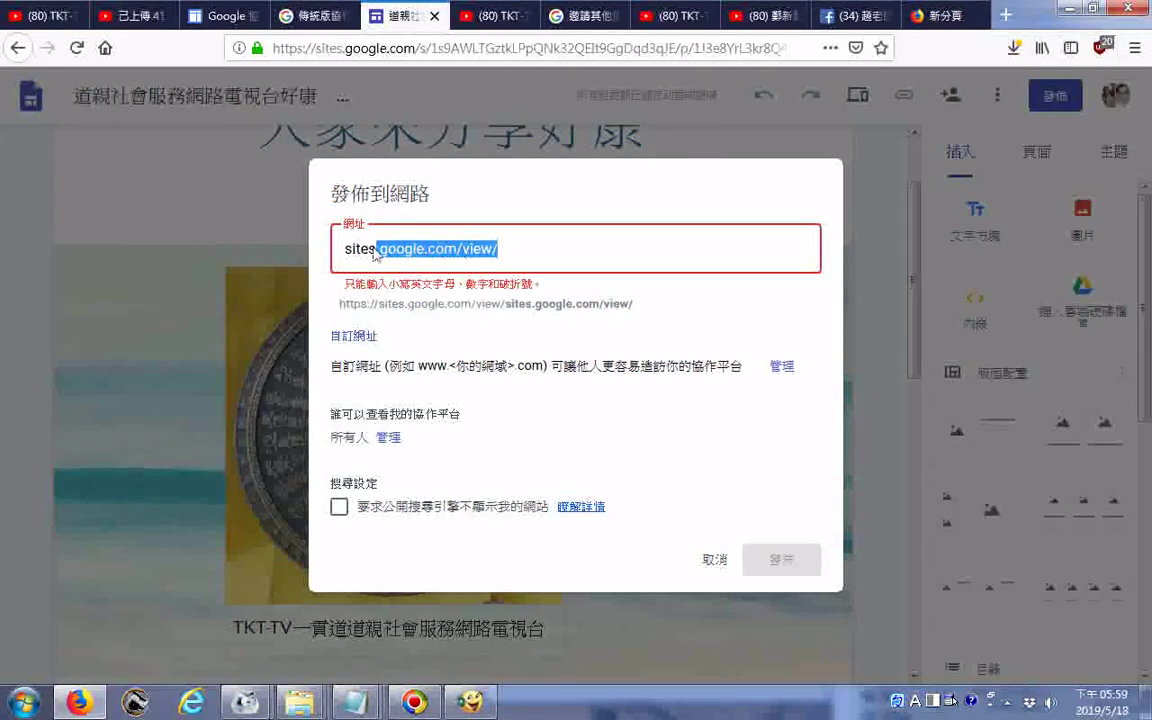
pyautogui.press('BackSpace')
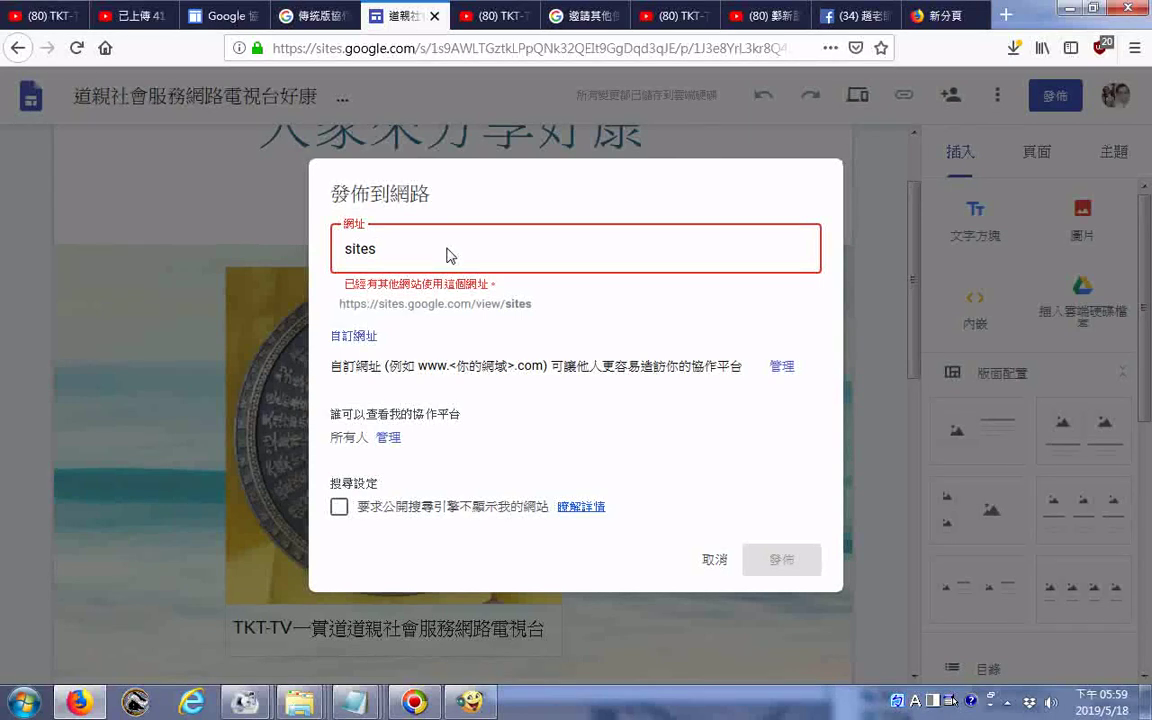
# - Publish the site with tkttv as its web address and view the published site
pyautogui.moveTo(380, 252); pyautogui.dragTo(288, 257)
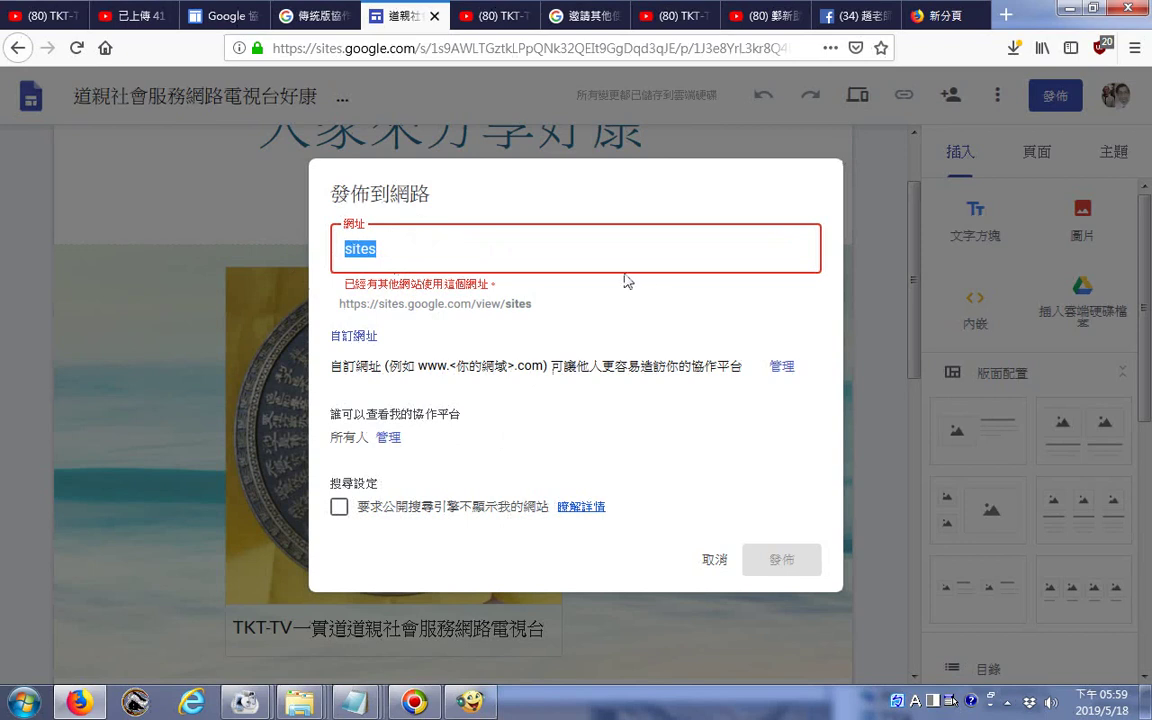
pyautogui.write('t')
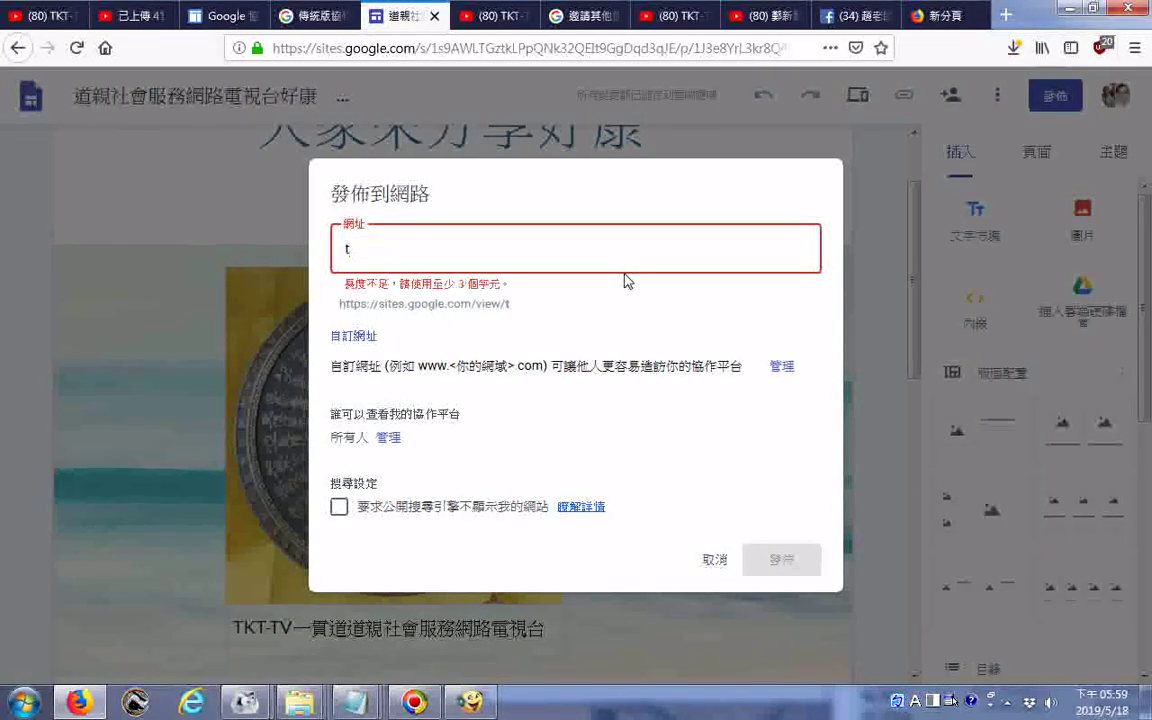
pyautogui.write('kttv')
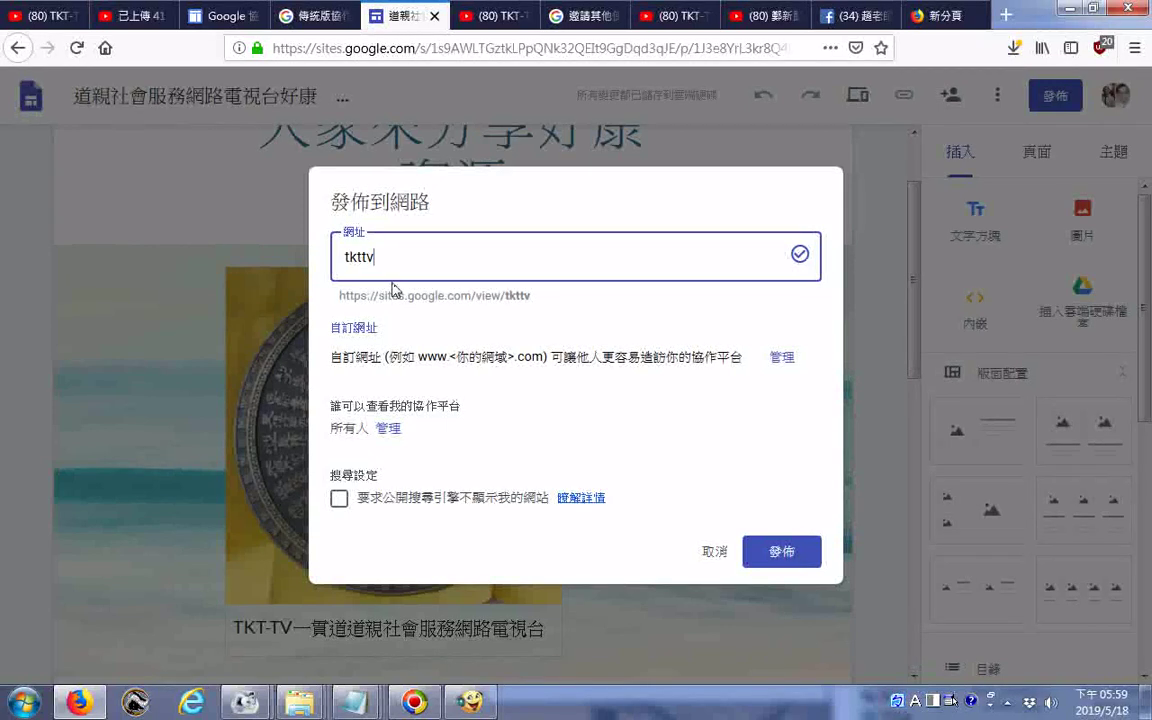
pyautogui.click(784, 556)
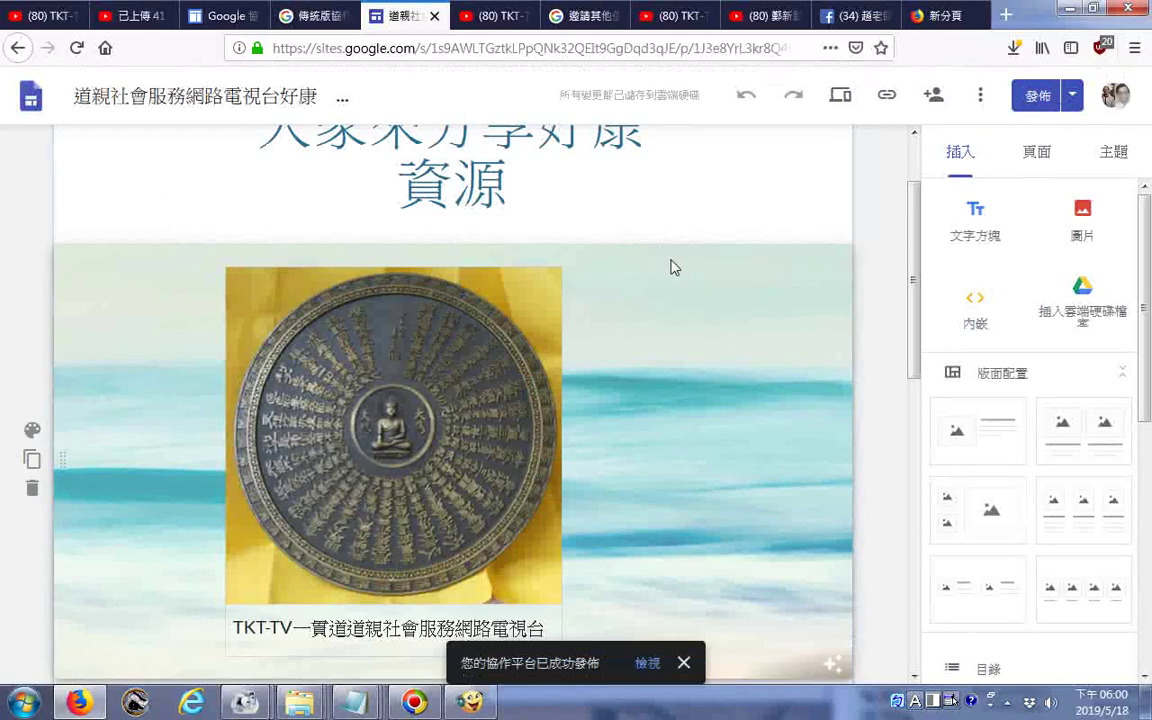
pyautogui.click(648, 663)
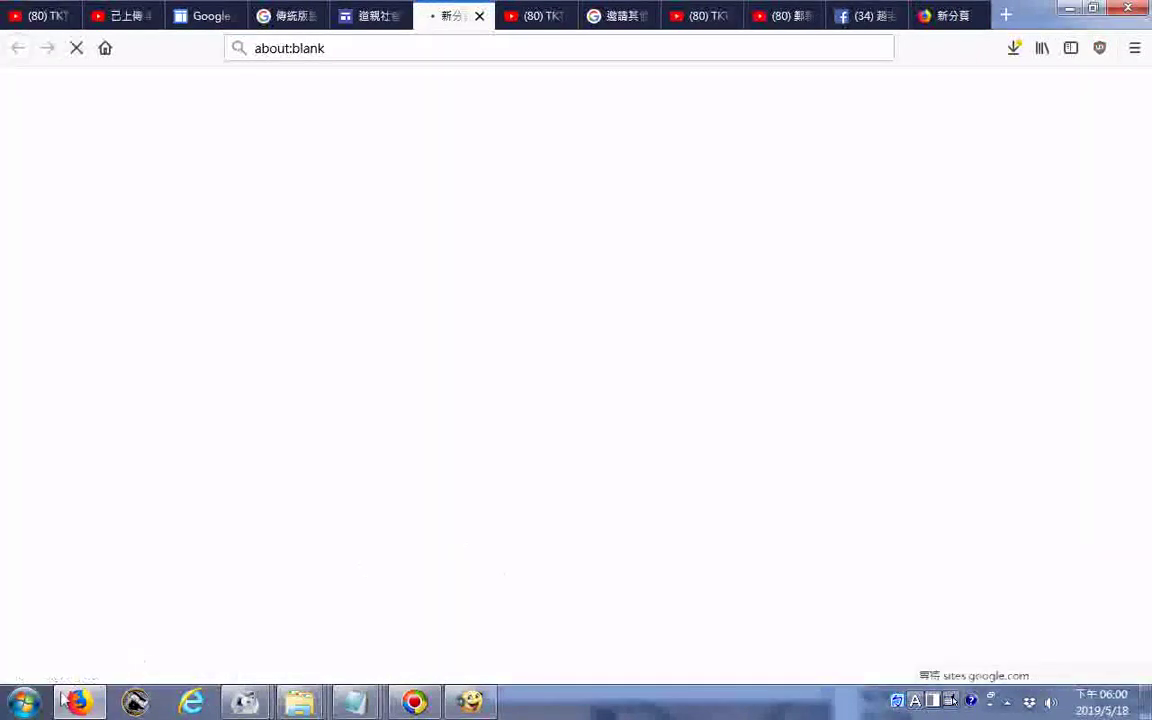
pyautogui.click(25, 707)
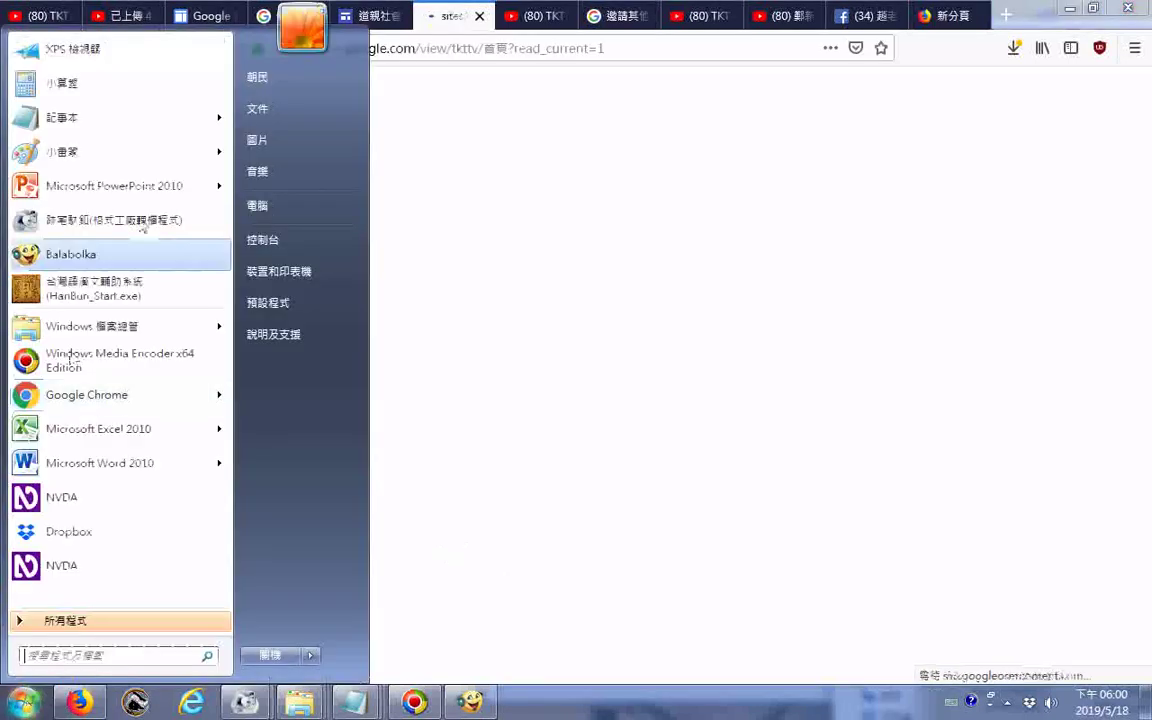
pyautogui.click(134, 113)
pyautogui.rightClick(571, 394)
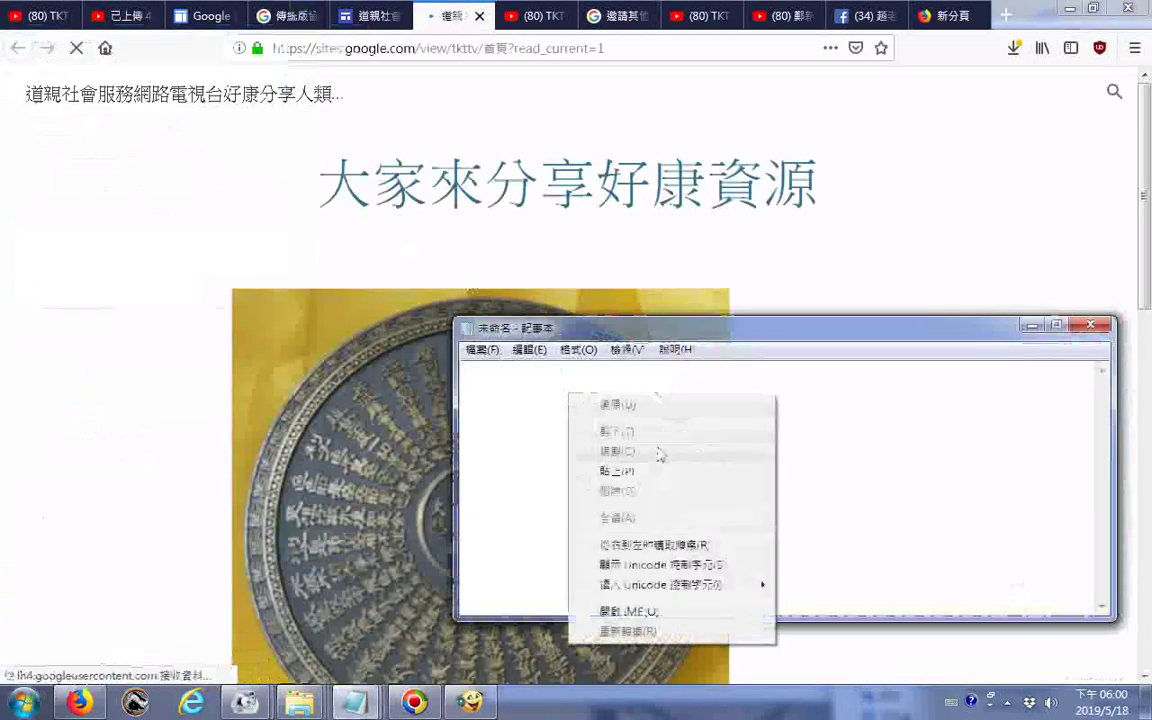
pyautogui.click(654, 477)
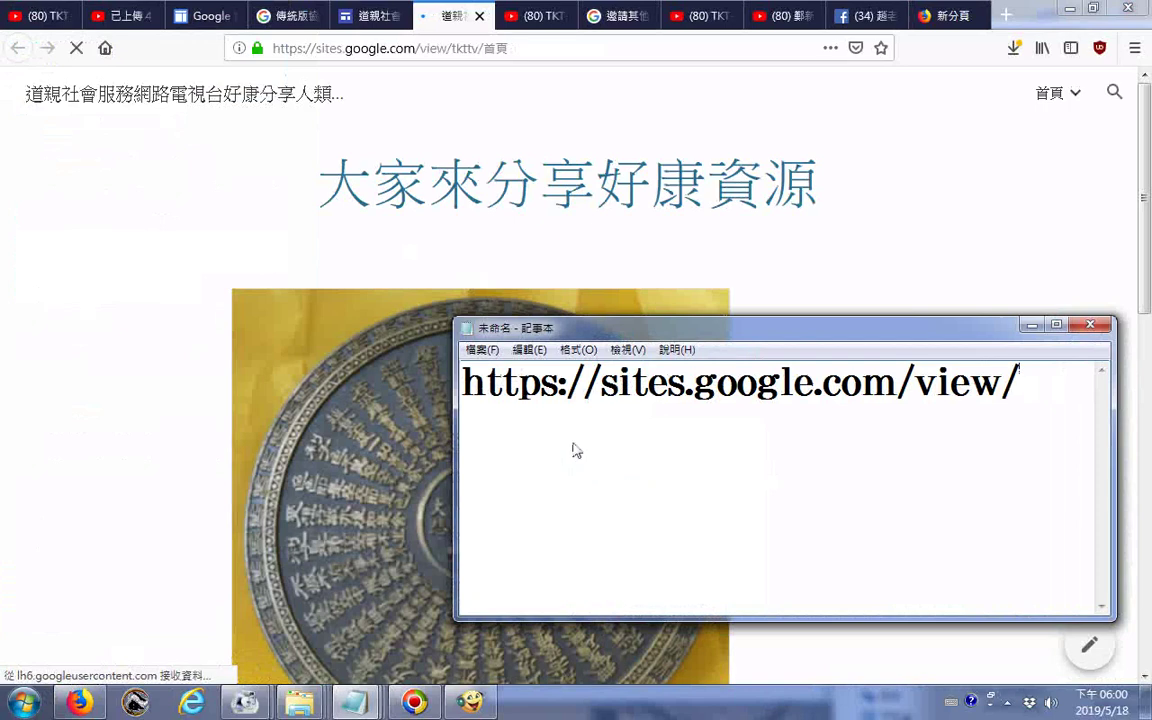
pyautogui.click(360, 48)
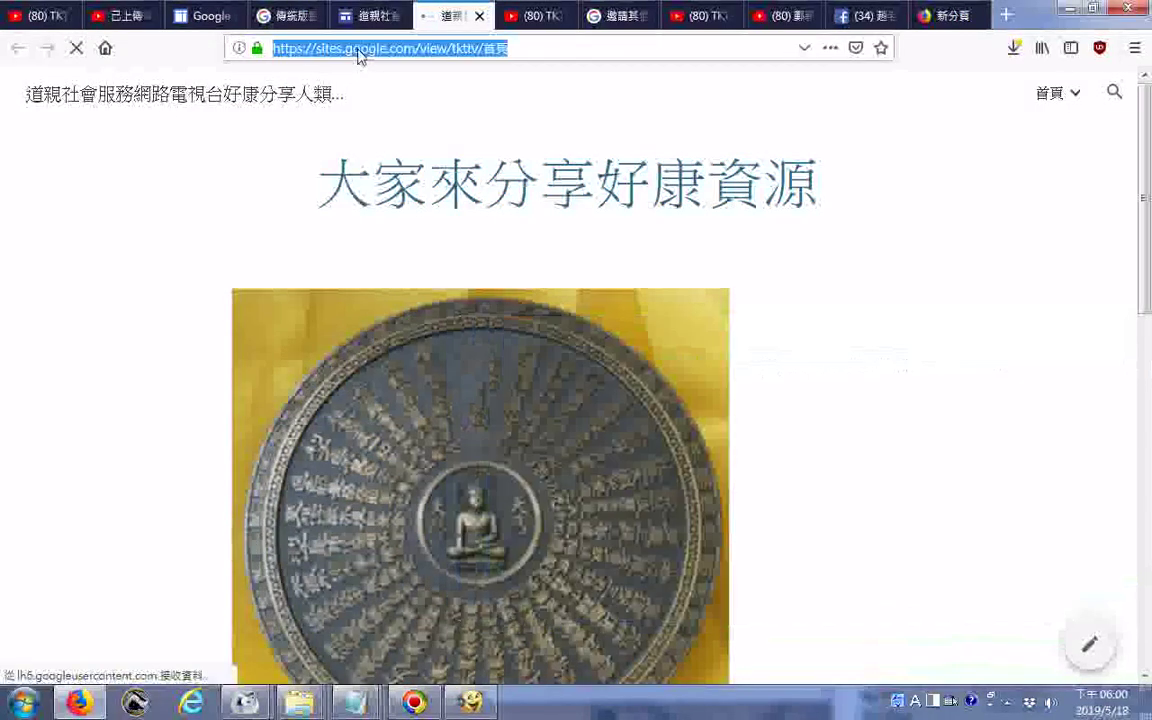
pyautogui.rightClick(361, 52)
pyautogui.click(378, 107)
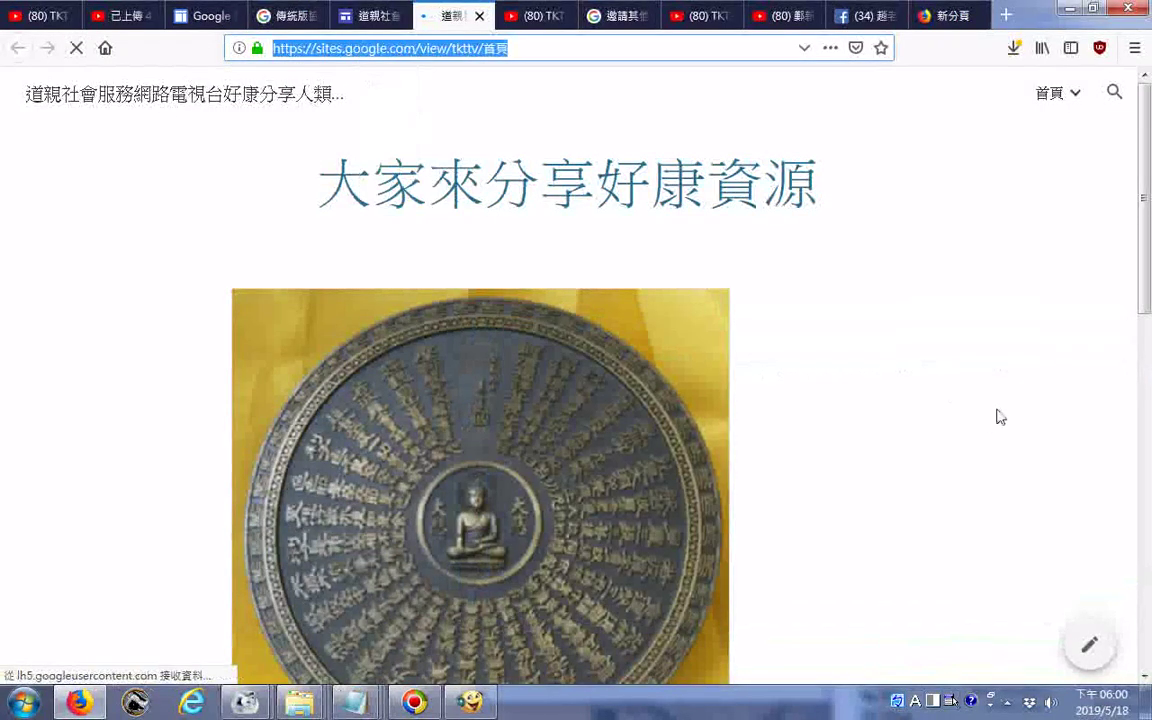
# - Look through the published home page, checking the image section, the carousel, the subscription button and the closing heading
pyautogui.scroll(-5, 910, 432)
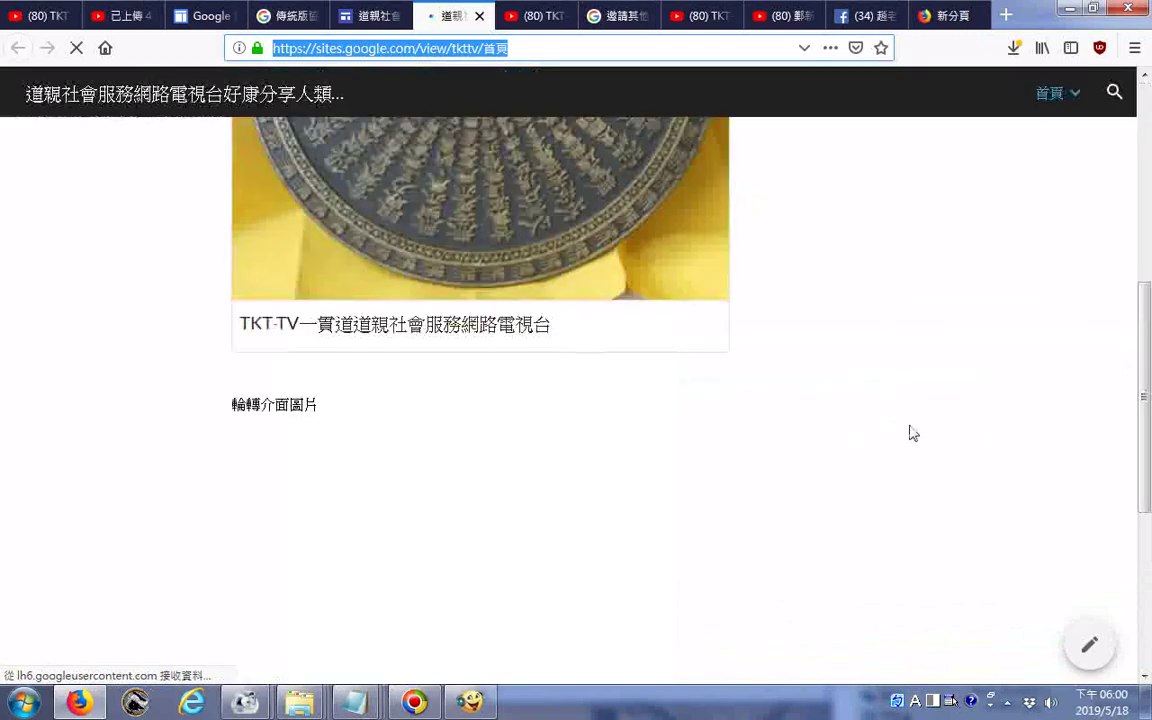
pyautogui.scroll(-2, 910, 432)
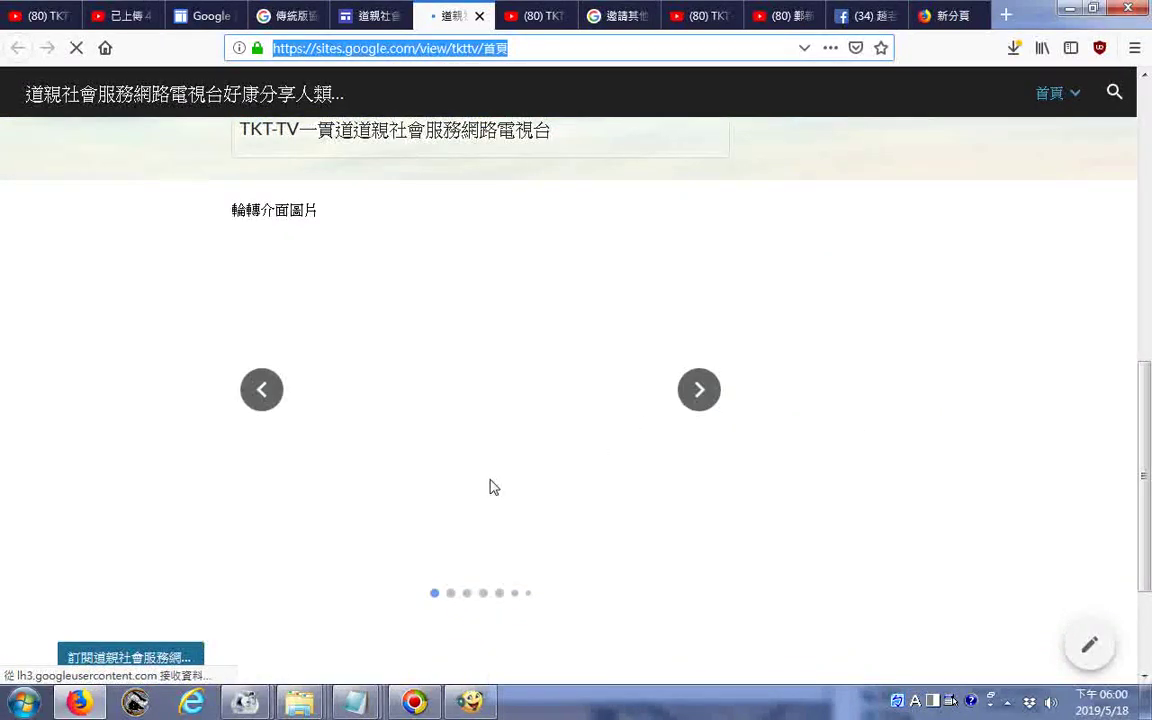
pyautogui.scroll(-3, 490, 487)
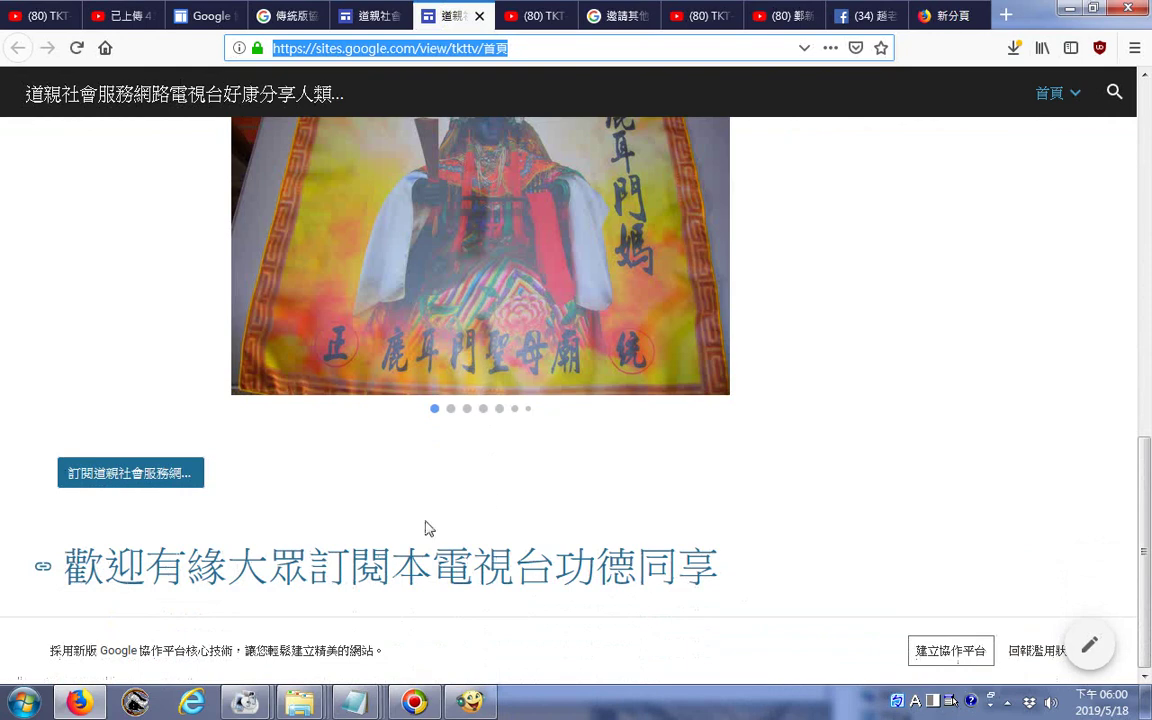
pyautogui.scroll(2, 426, 527)
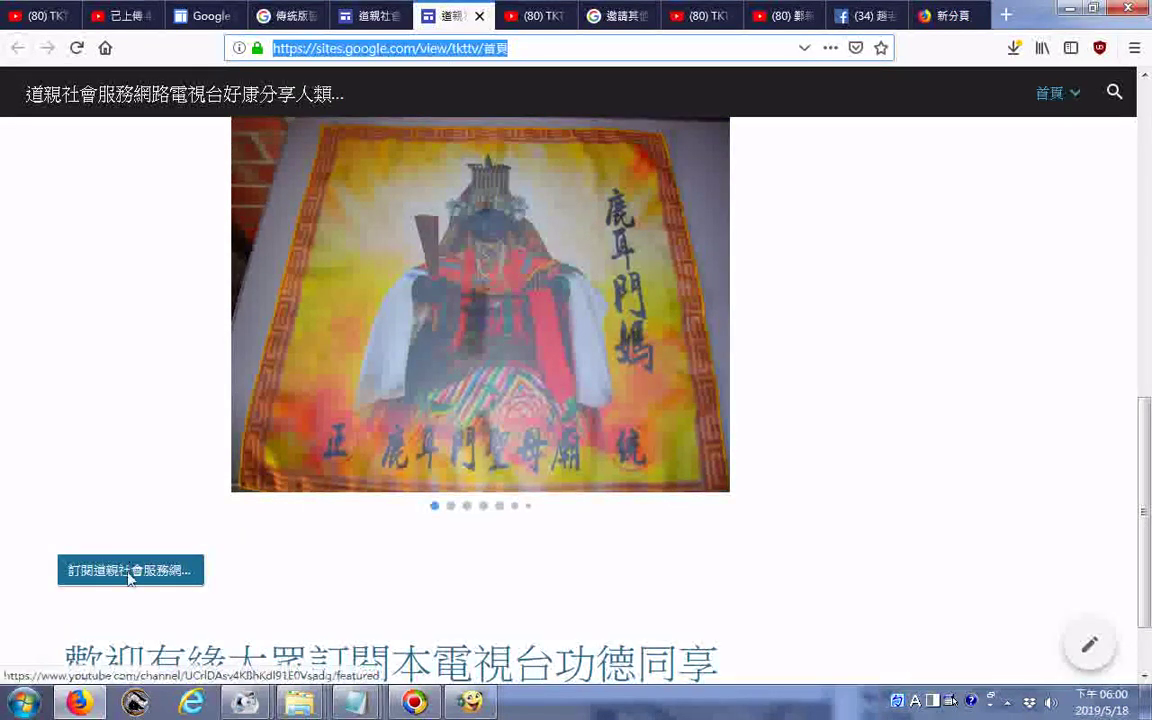
pyautogui.scroll(4, 190, 553)
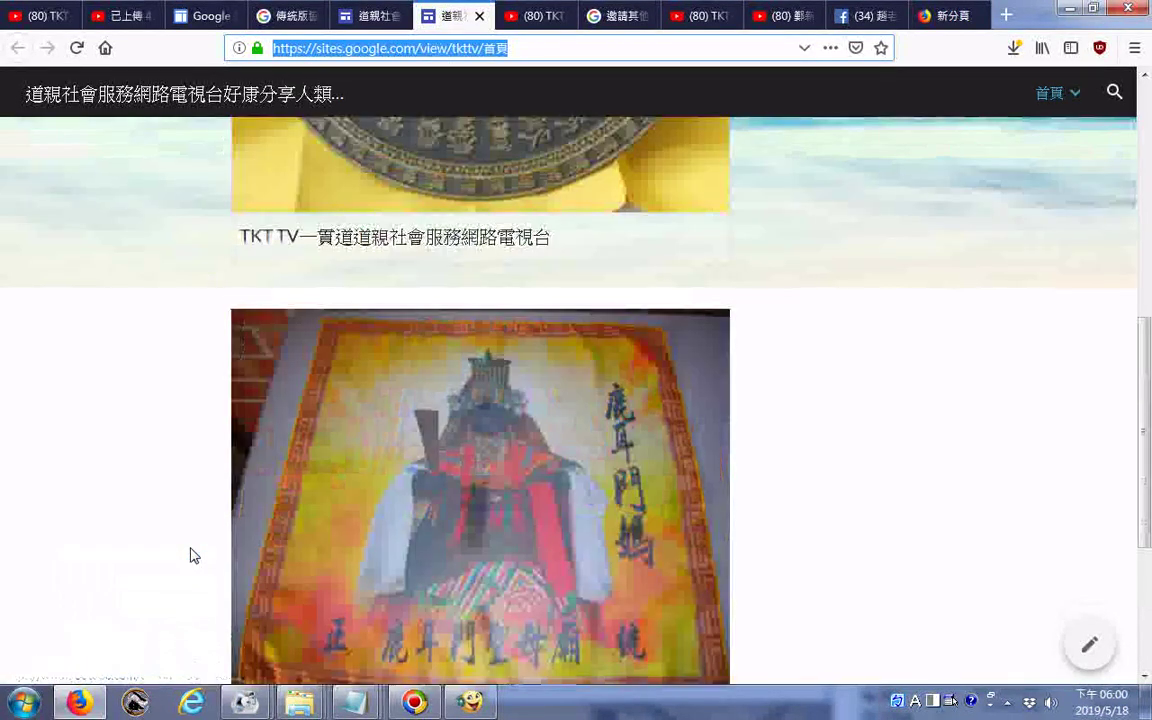
pyautogui.scroll(5, 941, 396)
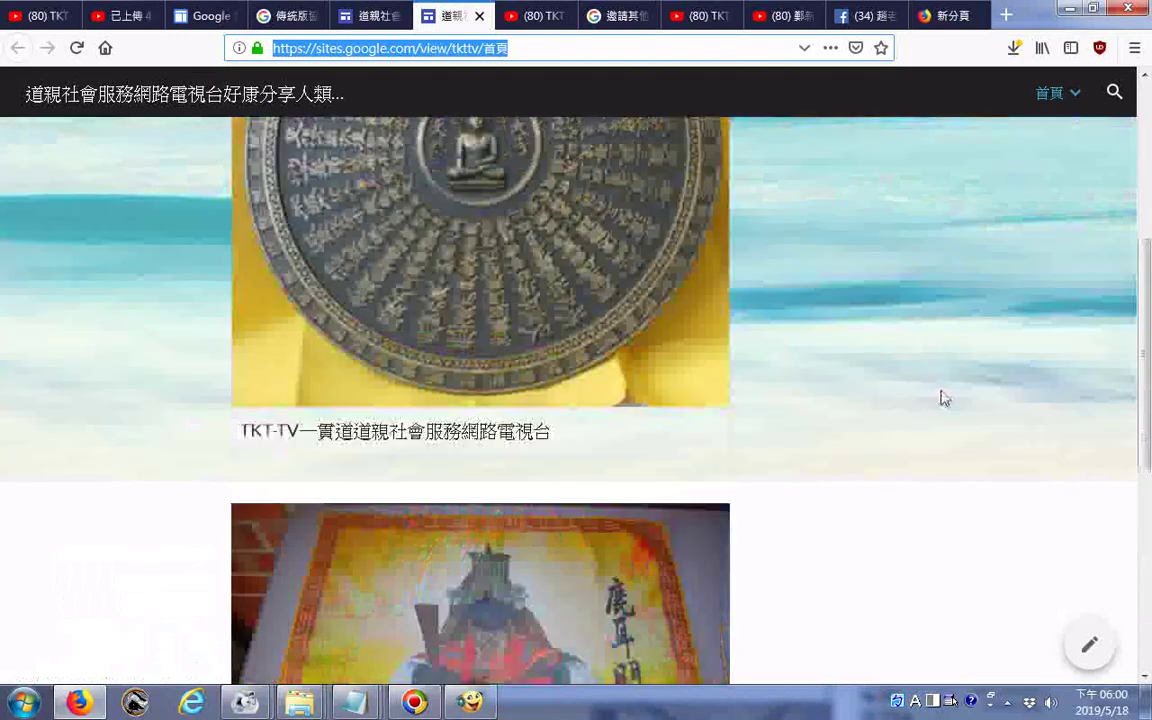
pyautogui.scroll(4, 941, 396)
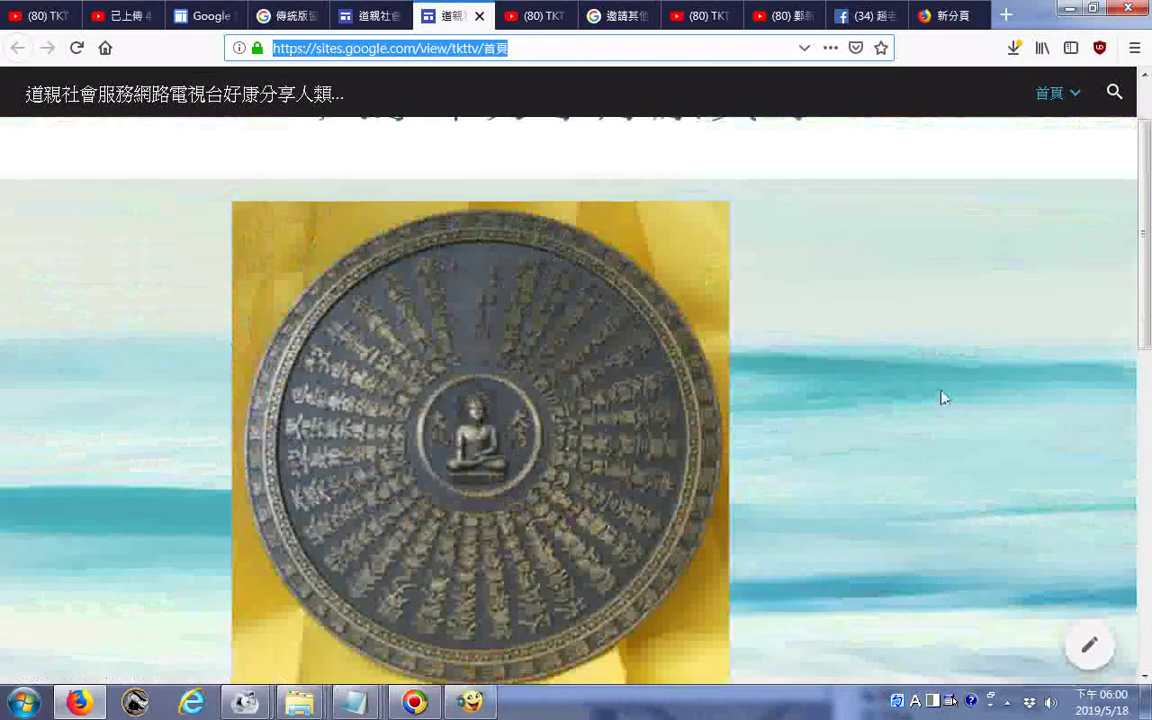
pyautogui.scroll(1, 941, 398)
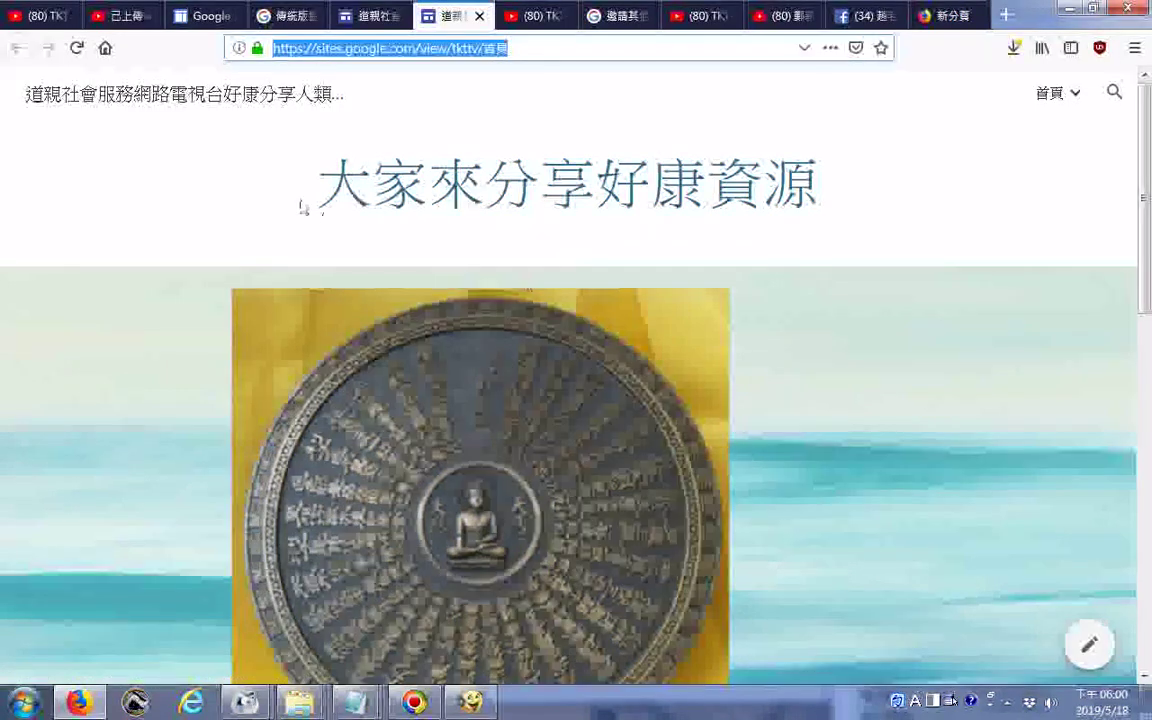
# - Follow the site title's link to the published home page, review the page again, and check the title link's available options
pyautogui.click(312, 96)
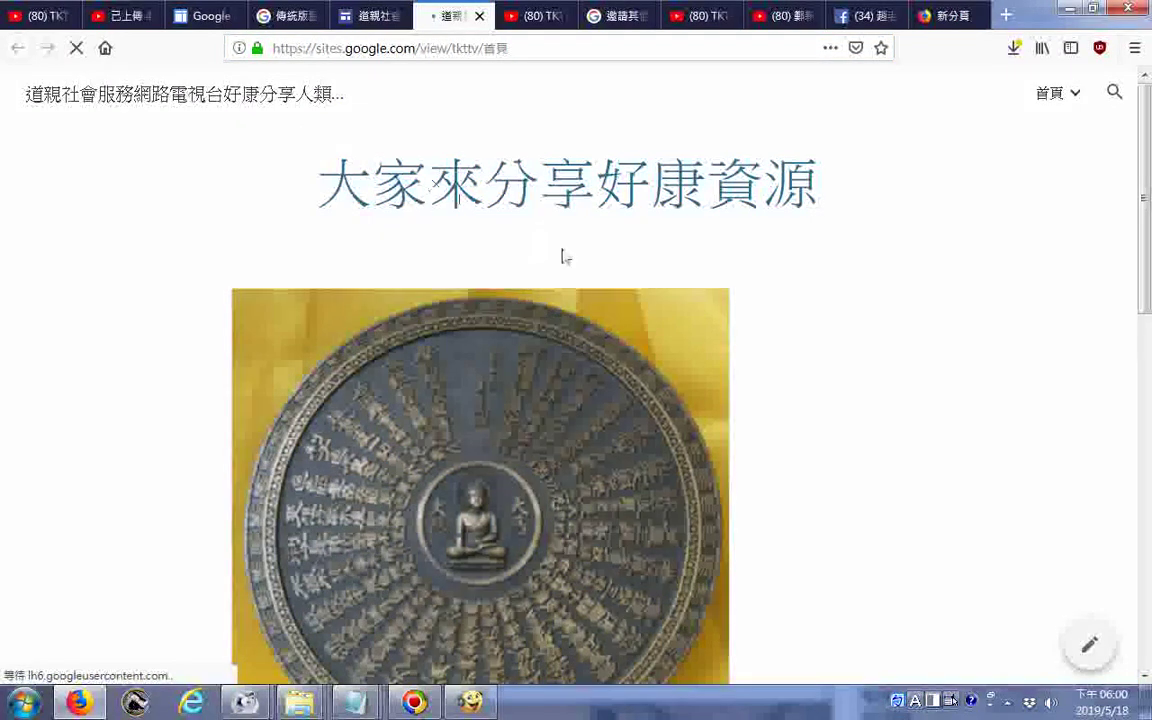
pyautogui.scroll(-3, 760, 319)
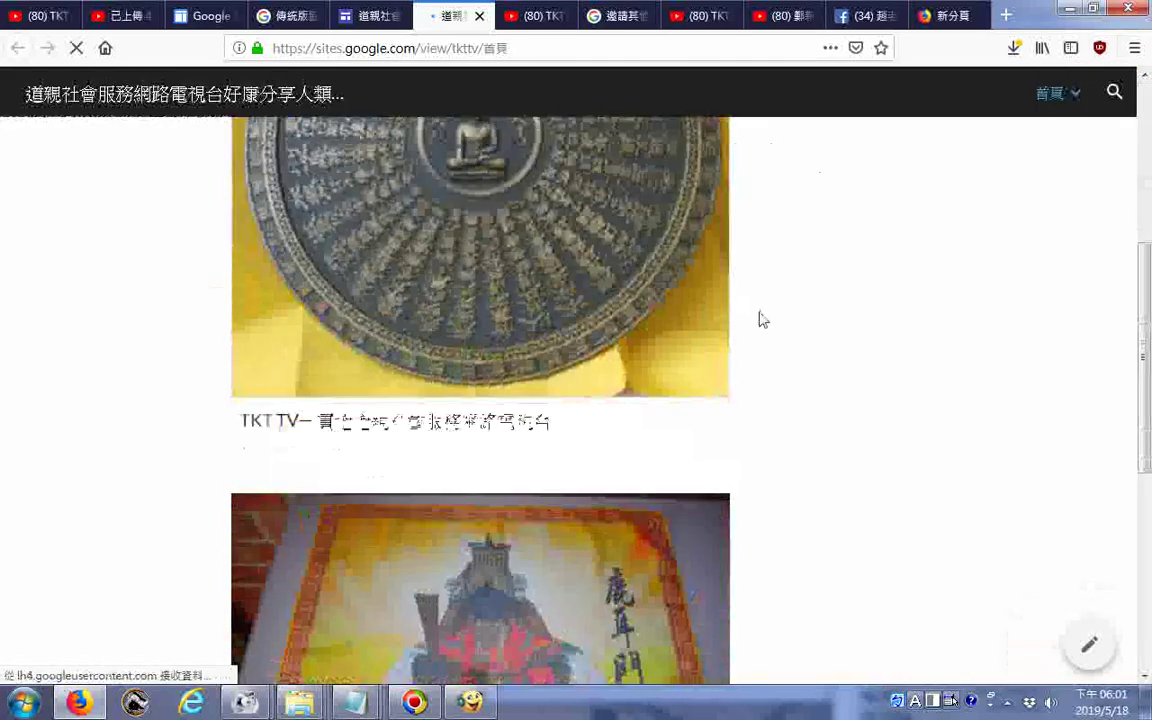
pyautogui.scroll(-4, 760, 319)
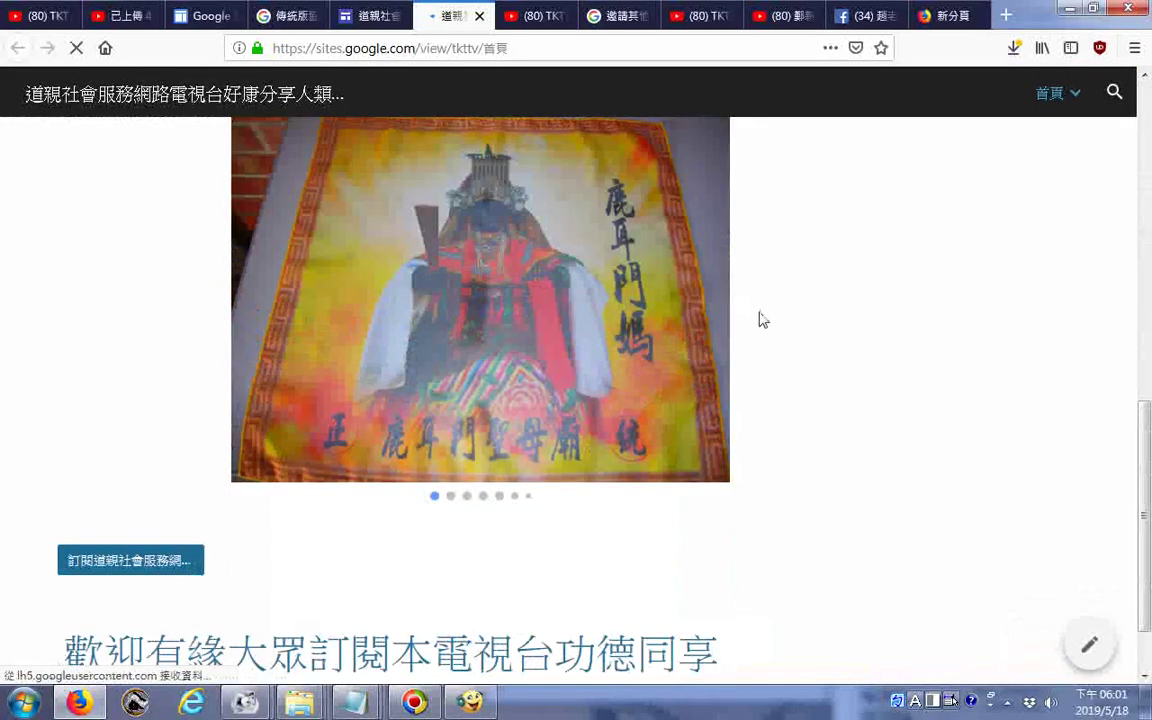
pyautogui.scroll(-1, 760, 319)
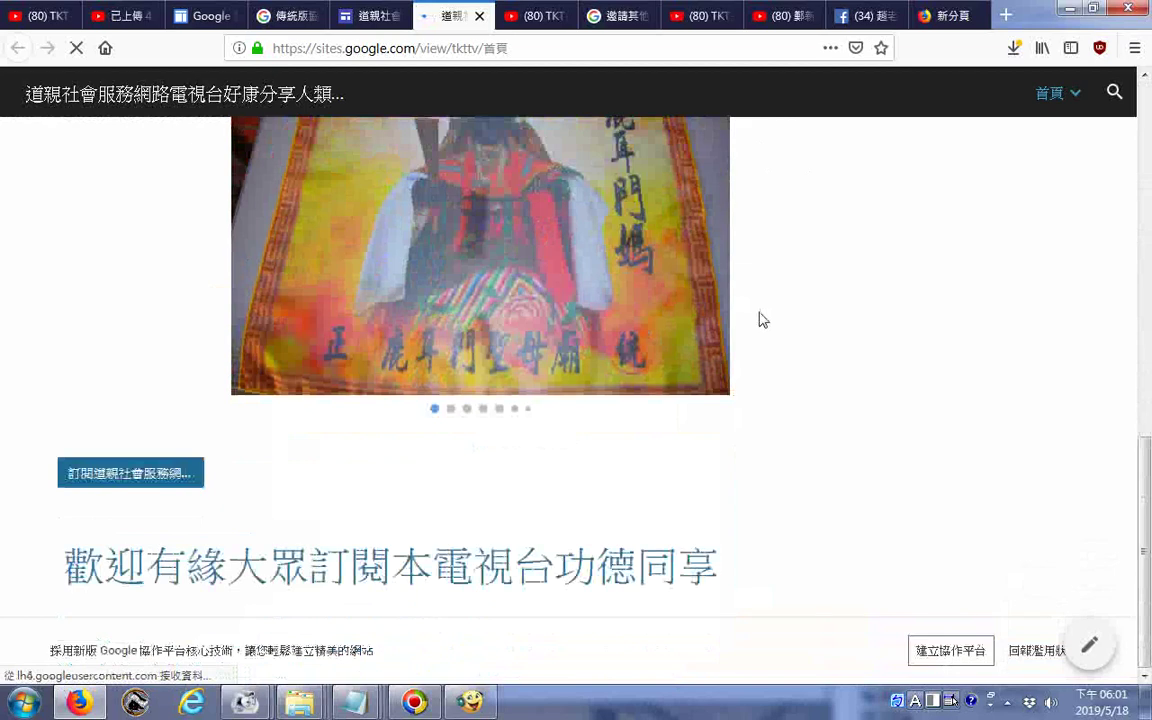
pyautogui.scroll(10, 740, 347)
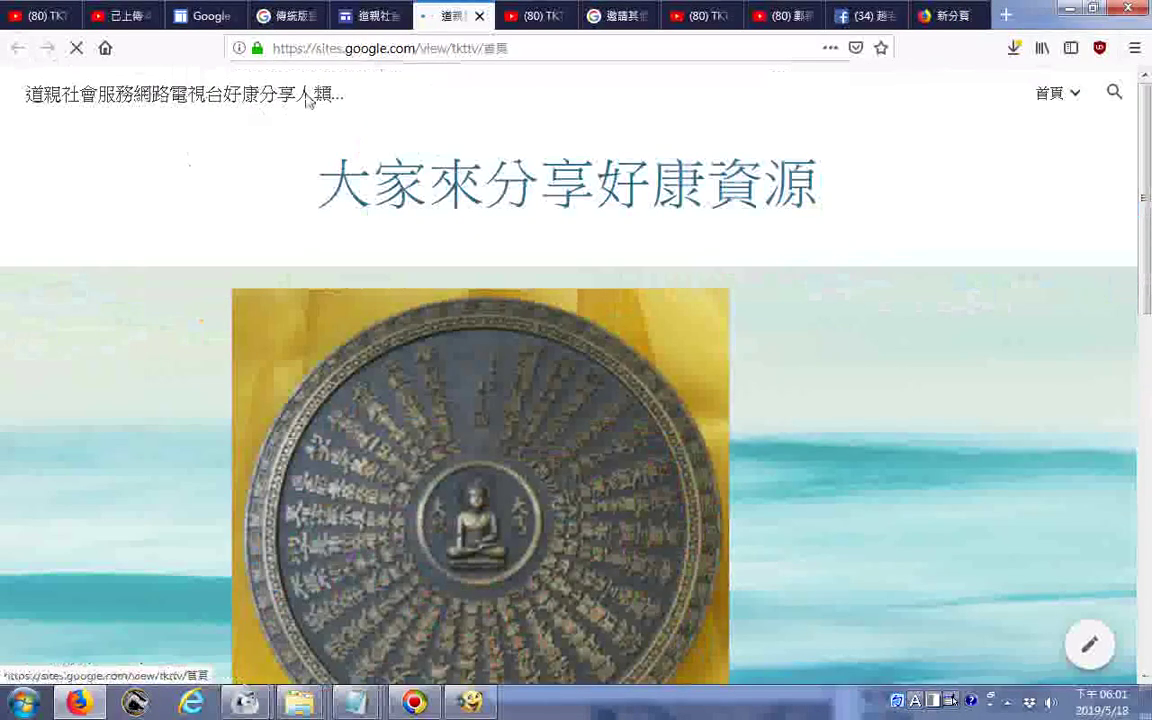
pyautogui.rightClick(308, 96)
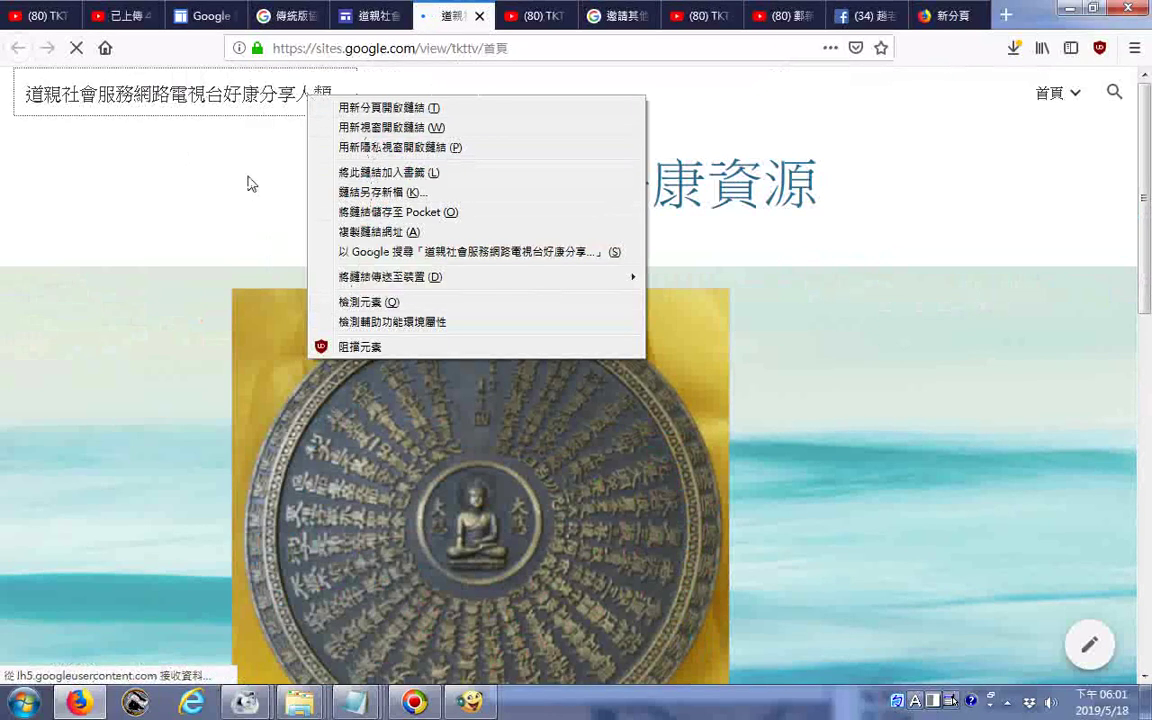
pyautogui.click(176, 196)
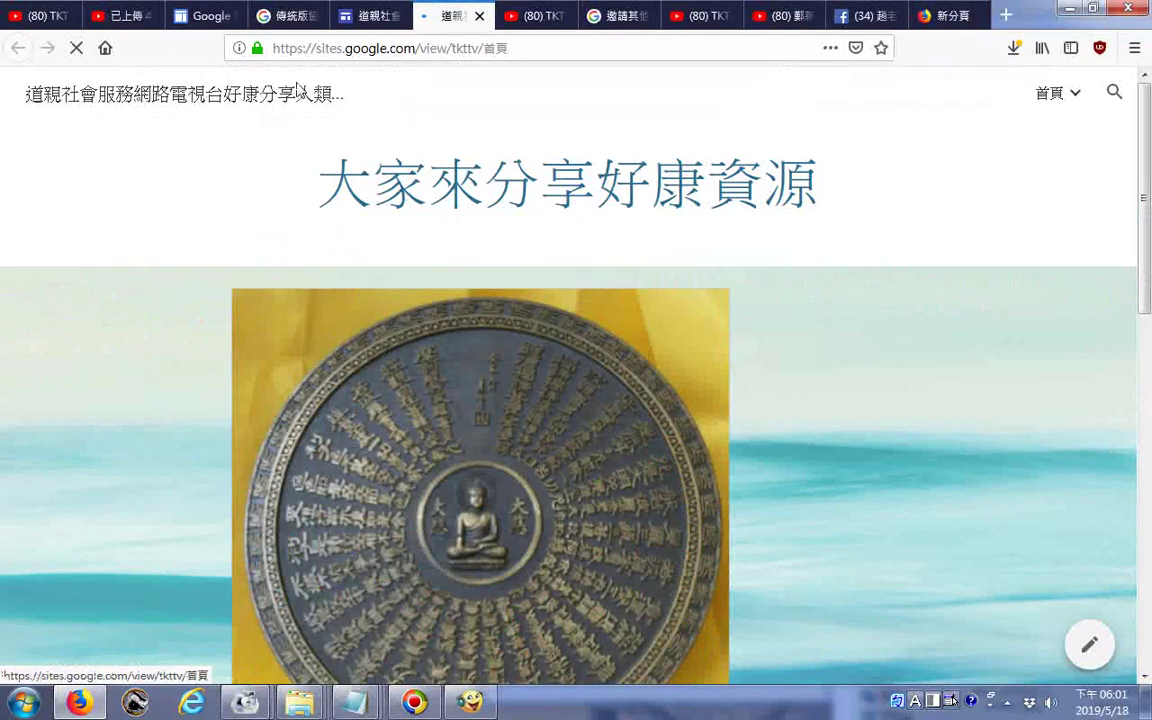